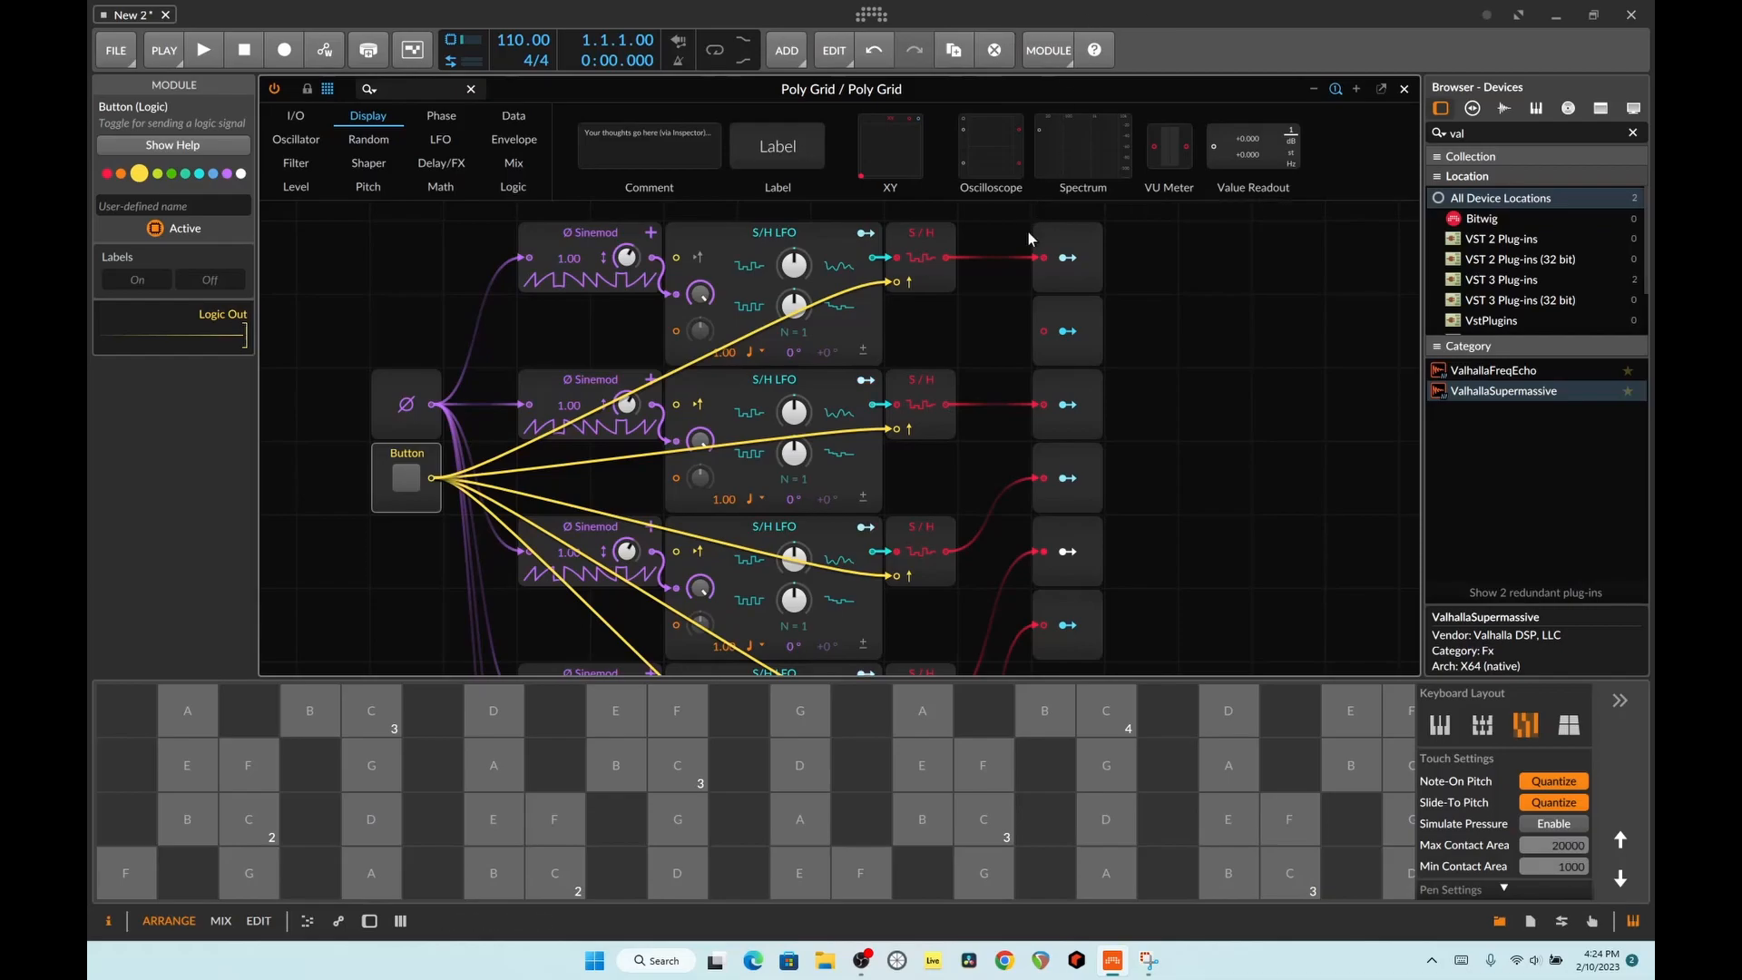
# Step: Reroute the second and third S/H outputs to the second and third Modulator Out modules
pyautogui.moveTo(1025, 676); pyautogui.dragTo(1038, 915)
pyautogui.scroll(-2, 1157, 711)
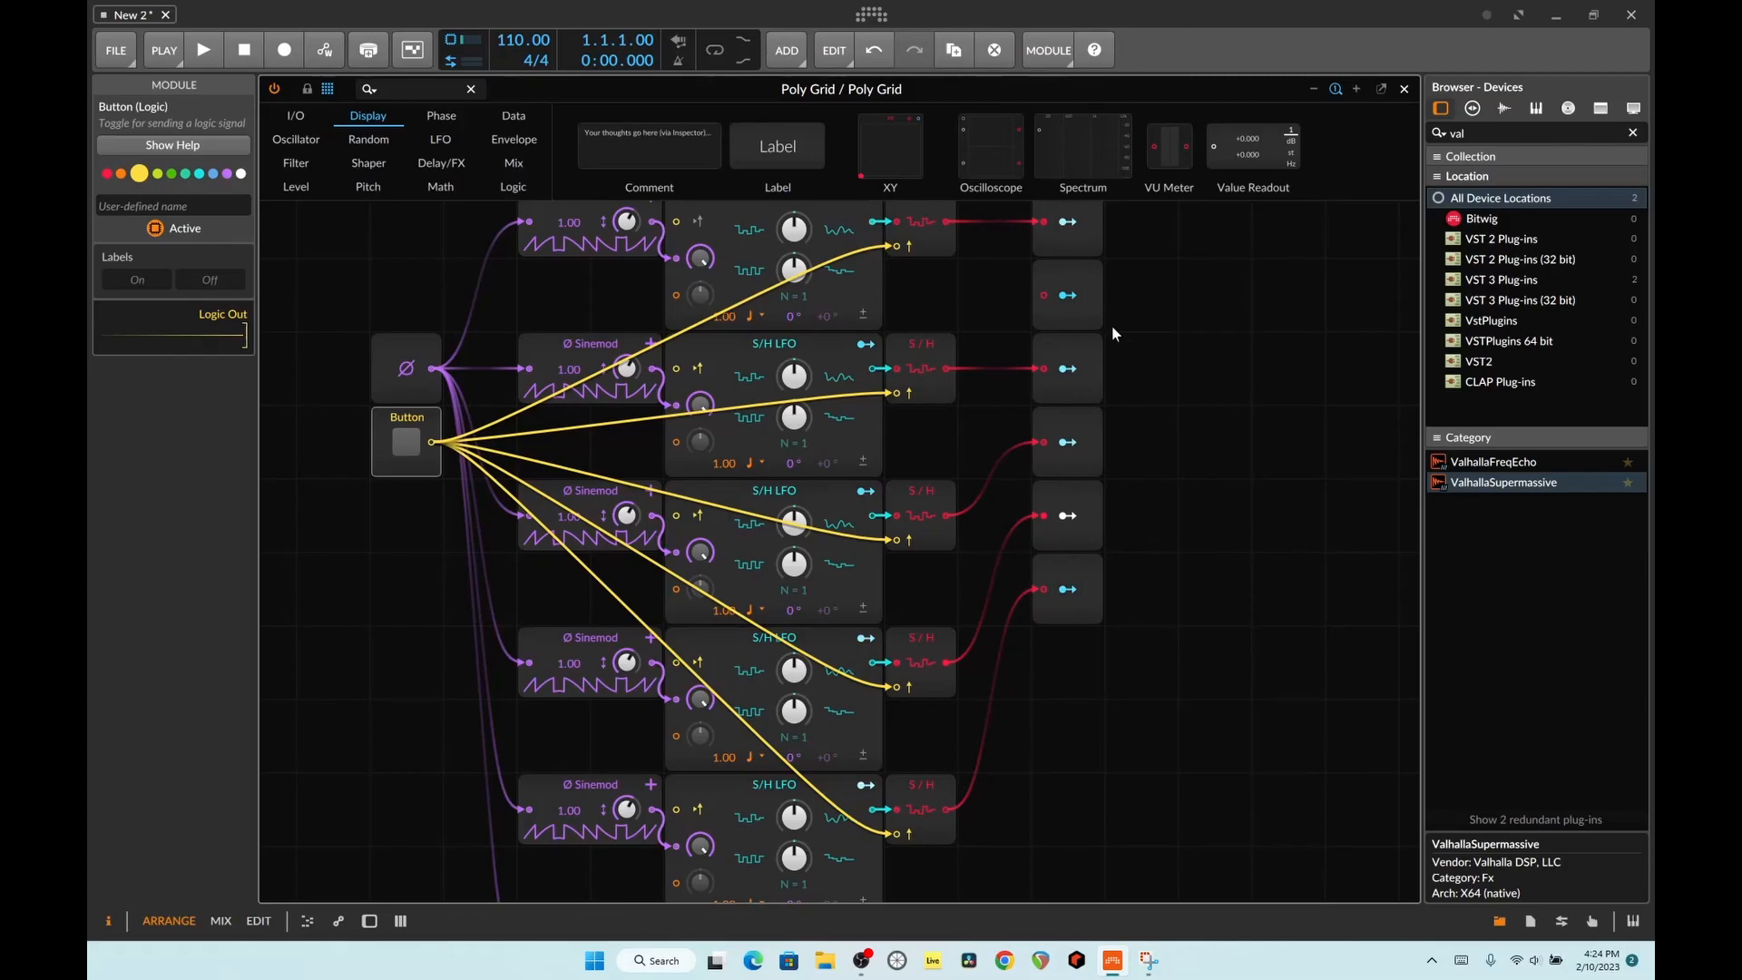
pyautogui.scroll(1, 1113, 325)
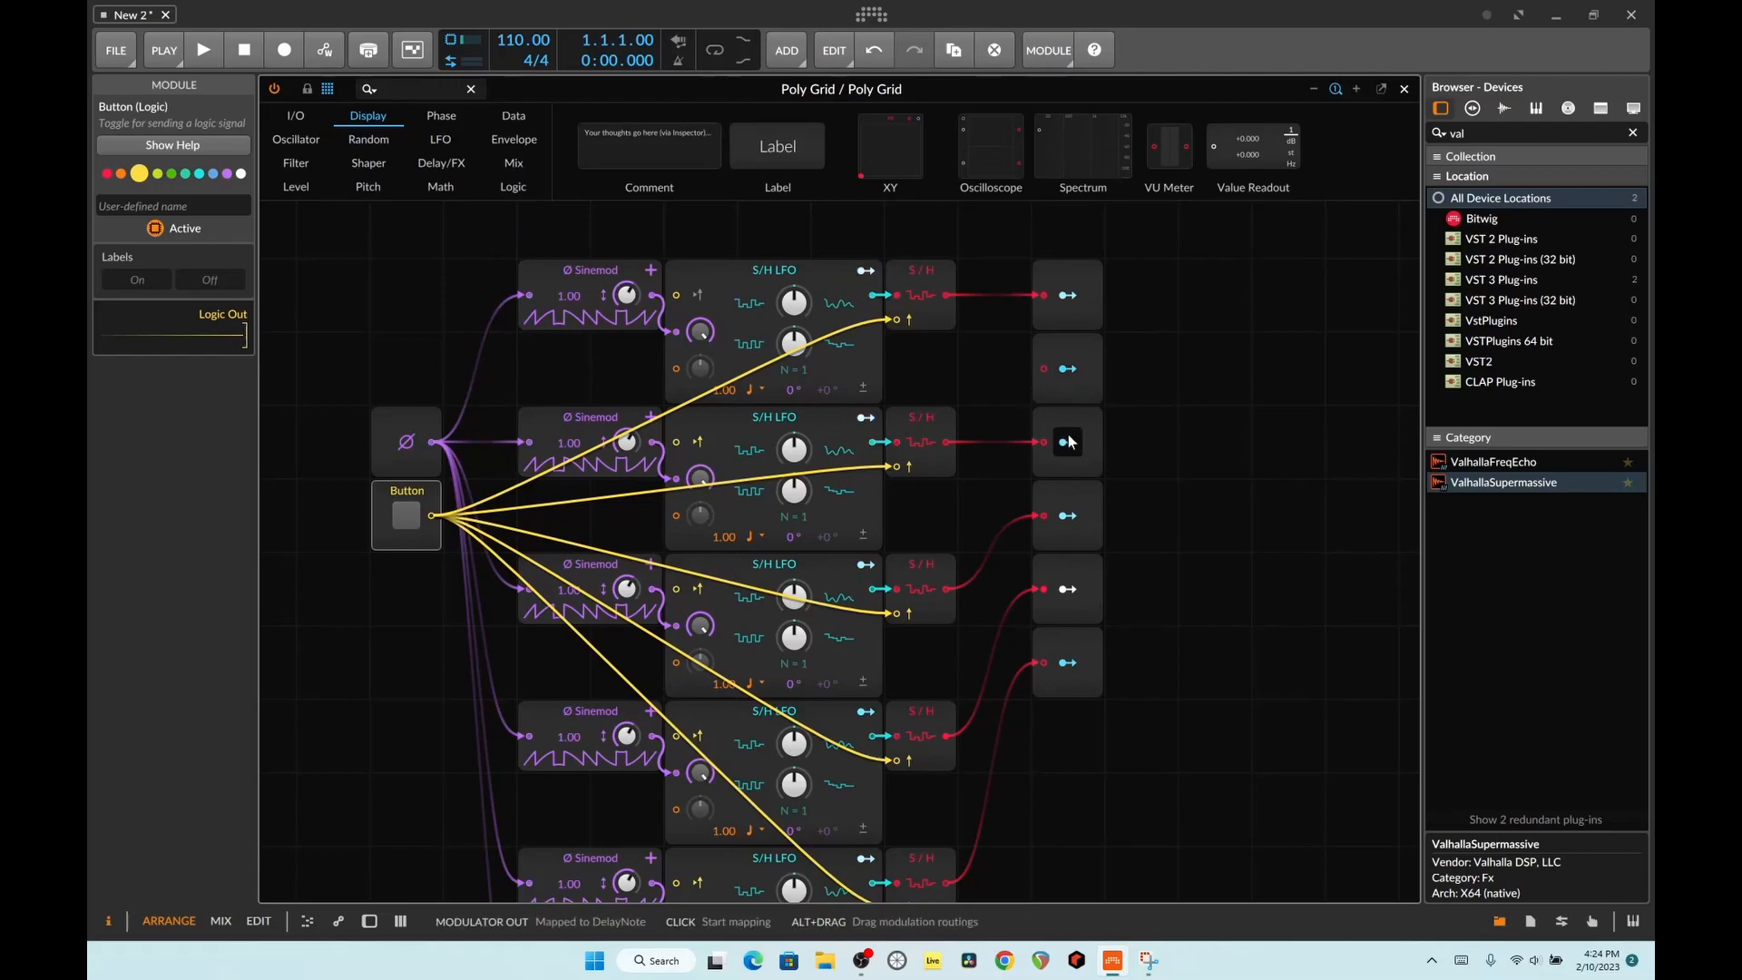
pyautogui.moveTo(1043, 441); pyautogui.dragTo(1045, 370)
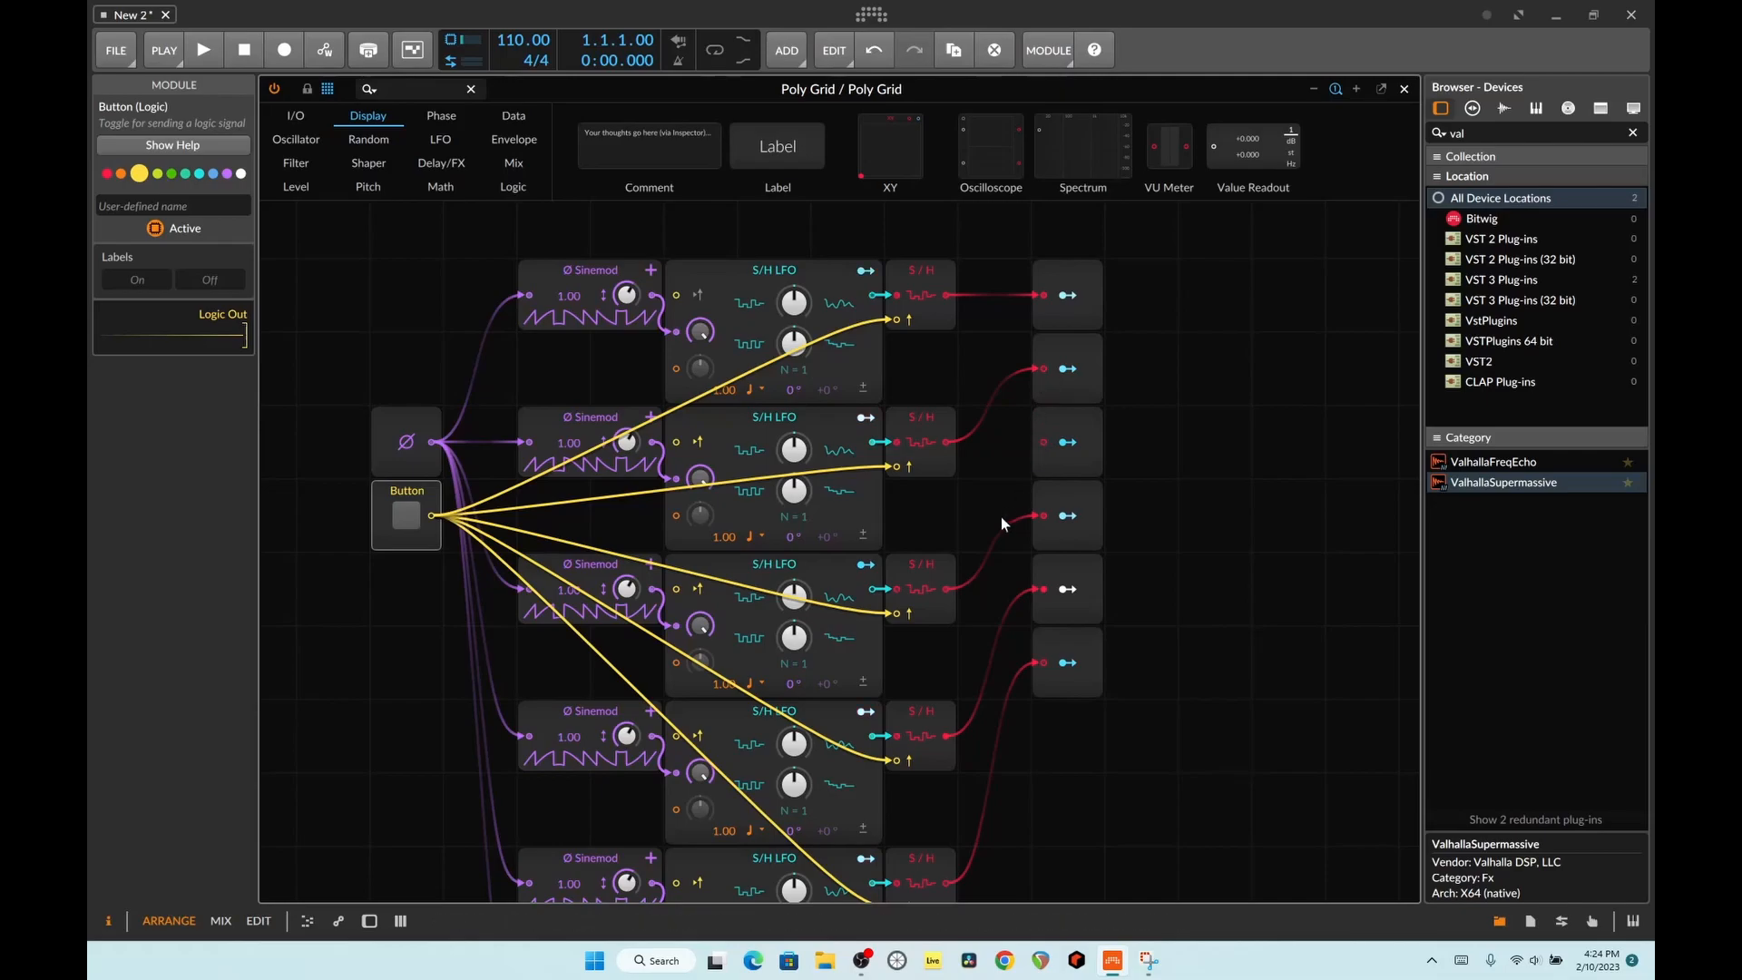
pyautogui.moveTo(949, 587); pyautogui.dragTo(1044, 445)
pyautogui.moveTo(415, 515)
pyautogui.mouseDown()
pyautogui.moveTo(765, 508)
pyautogui.moveTo(1003, 588)
pyautogui.moveTo(911, 521)
pyautogui.moveTo(409, 496)
pyautogui.mouseUp()
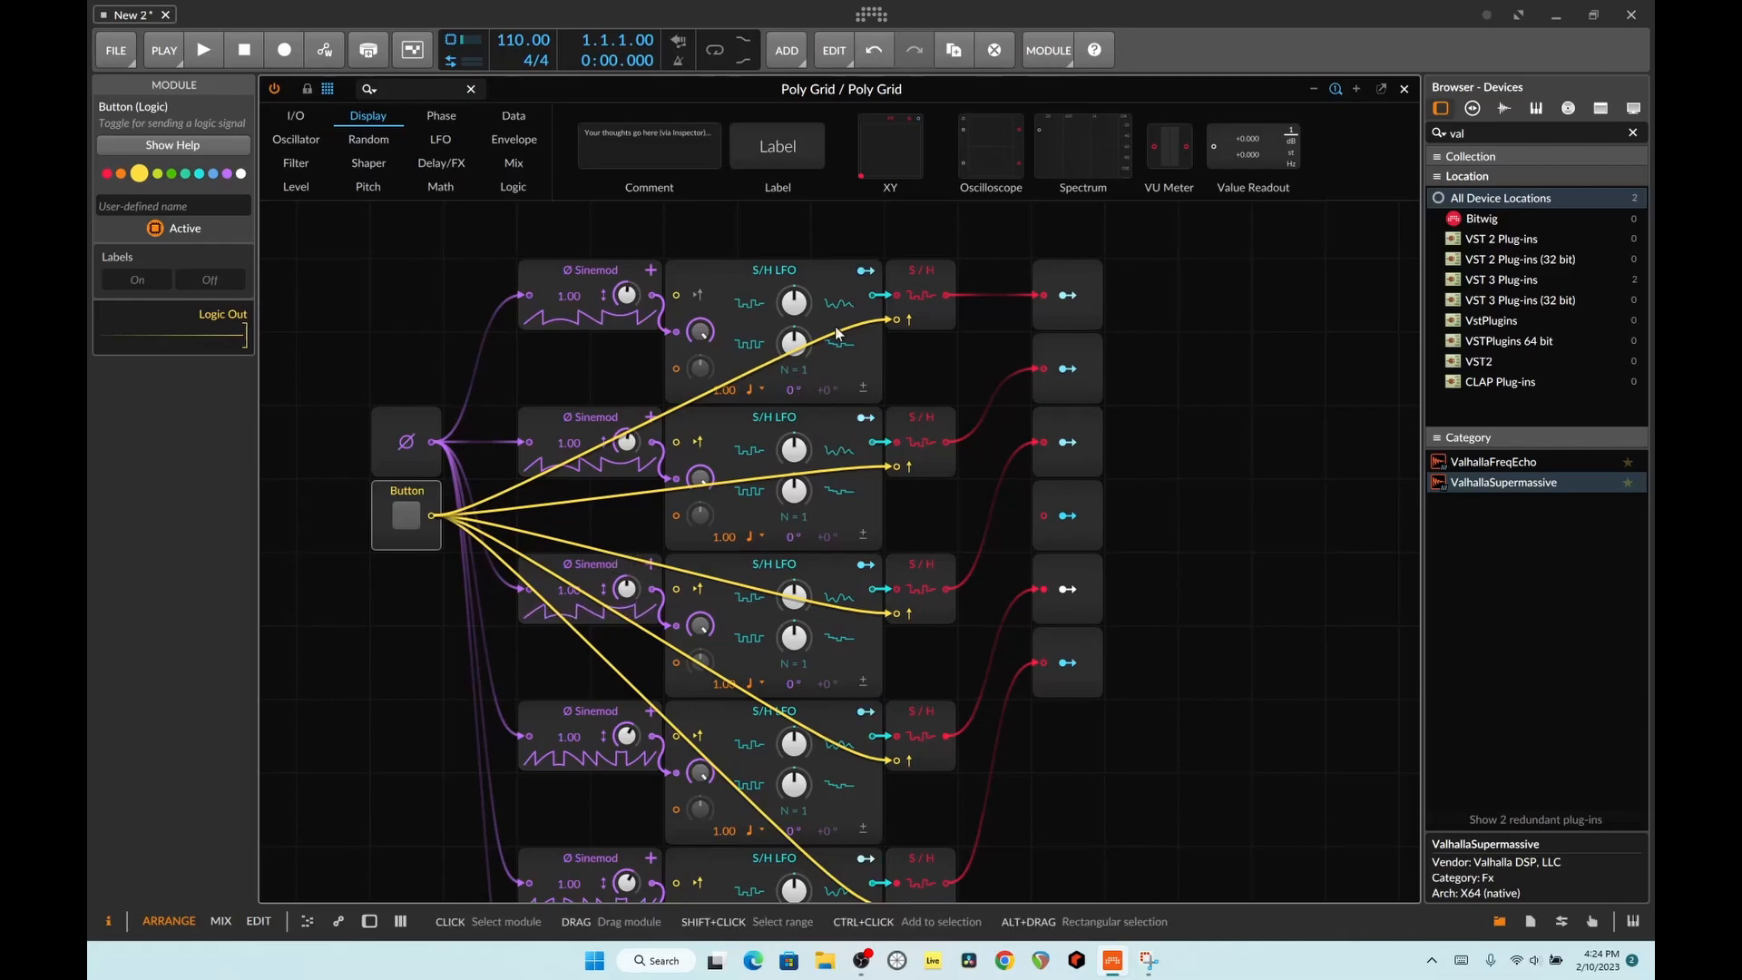
# Step: Duplicate the fifth row's S/H module and place the copy beside the sixth S/H LFO
pyautogui.scroll(-1, 807, 399)
pyautogui.scroll(-2, 807, 418)
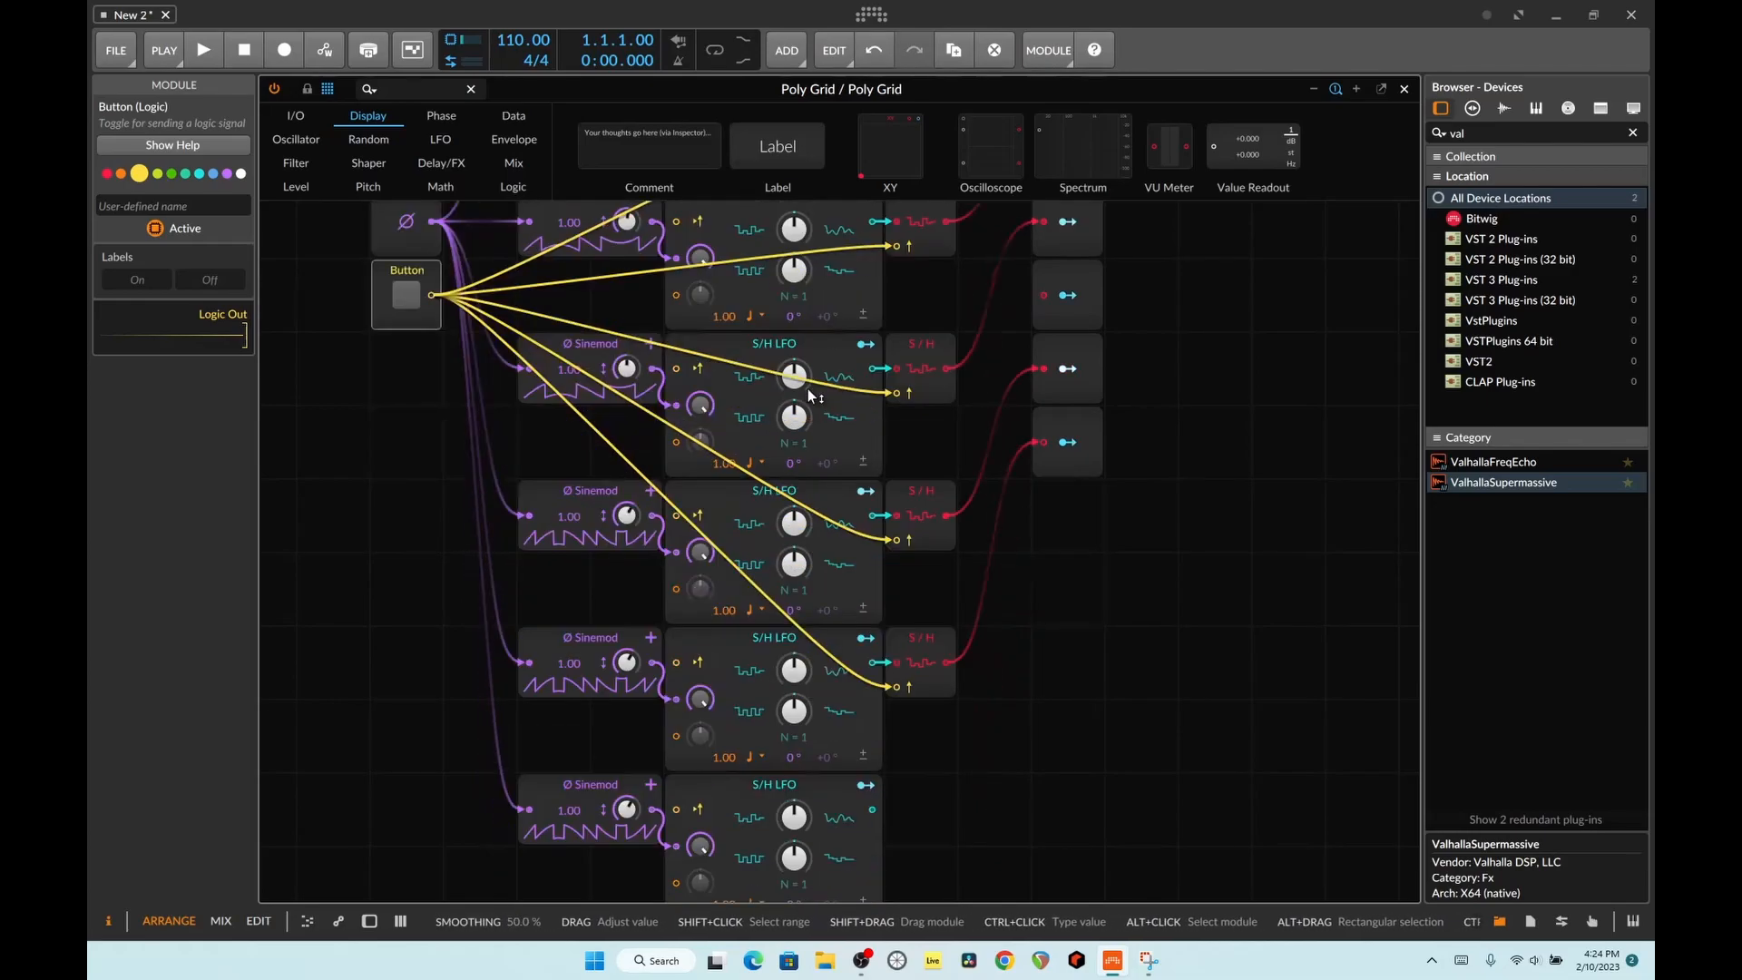
pyautogui.scroll(1, 831, 472)
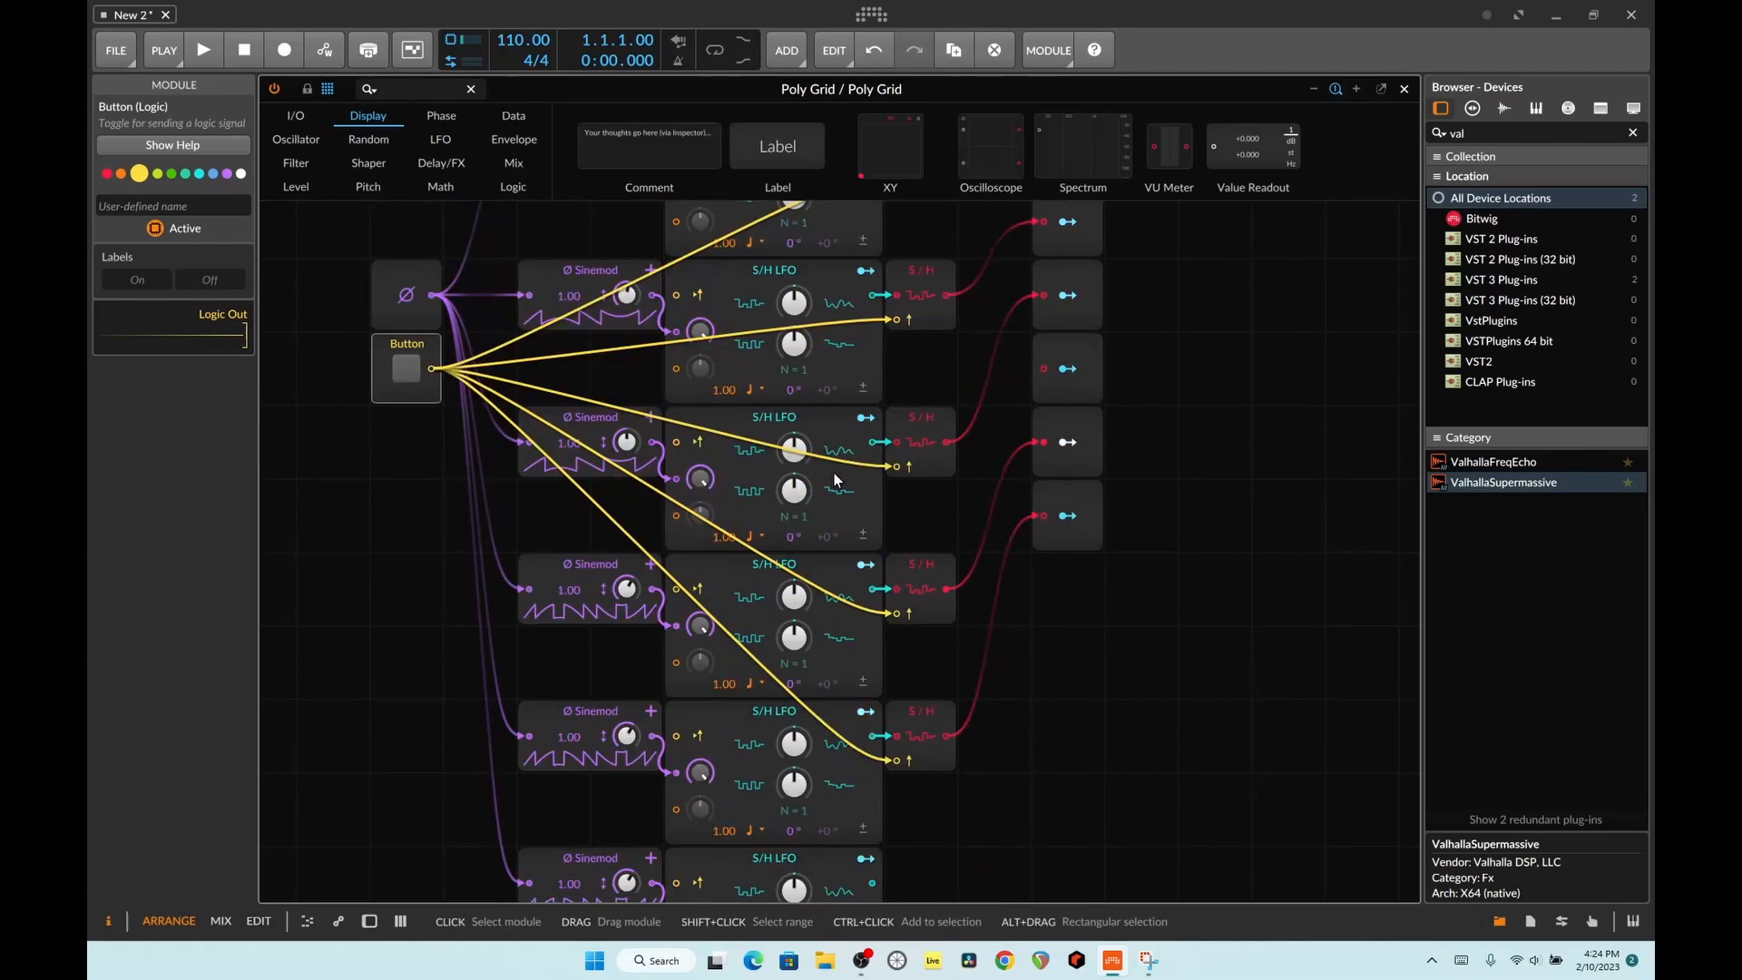
pyautogui.scroll(-2, 831, 471)
pyautogui.rightClick(927, 746)
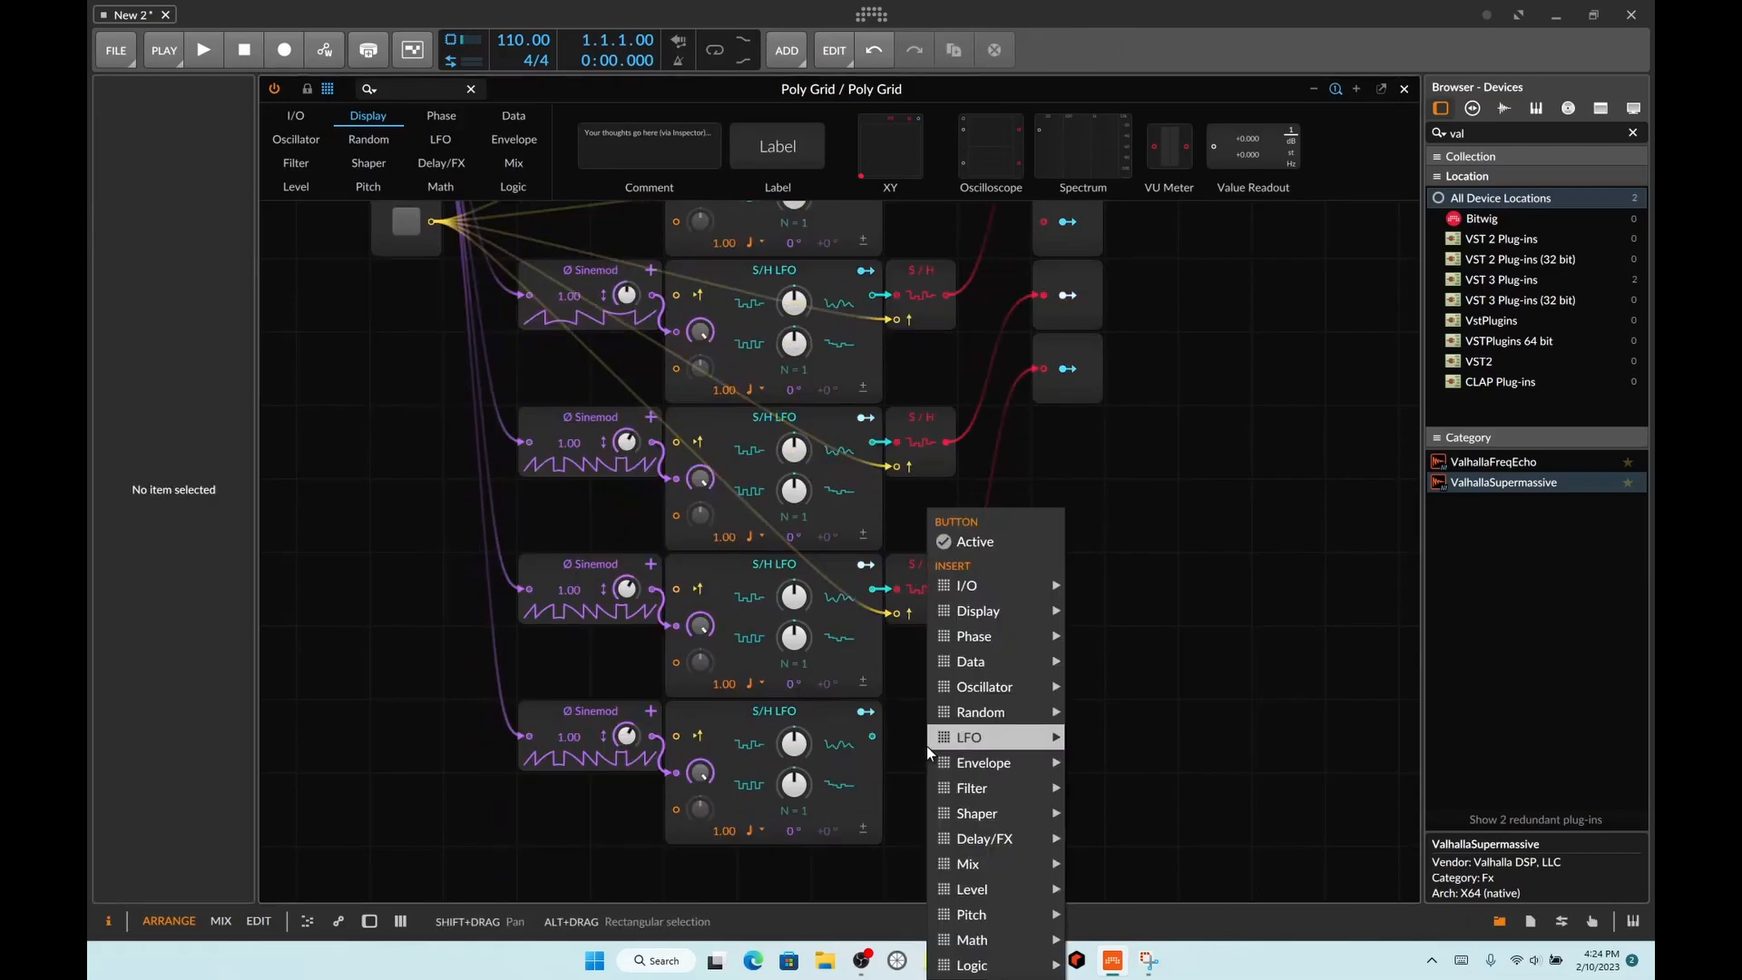
pyautogui.click(908, 624)
pyautogui.rightClick(922, 573)
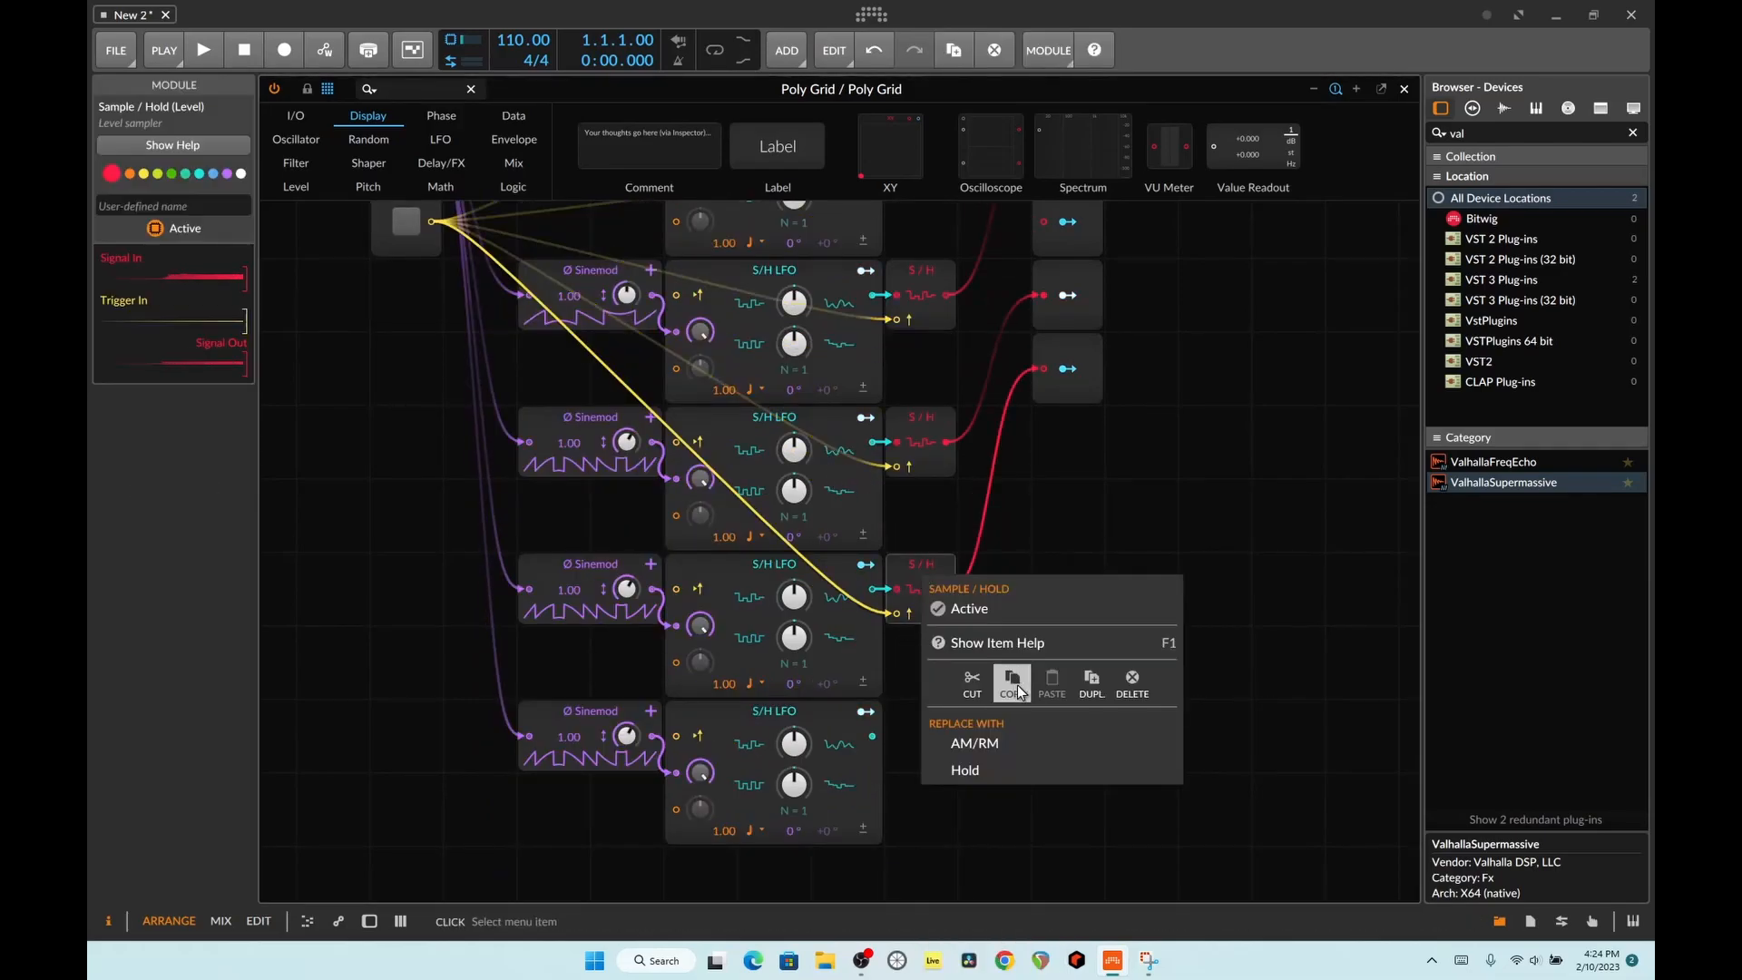
pyautogui.click(1092, 683)
pyautogui.click(945, 748)
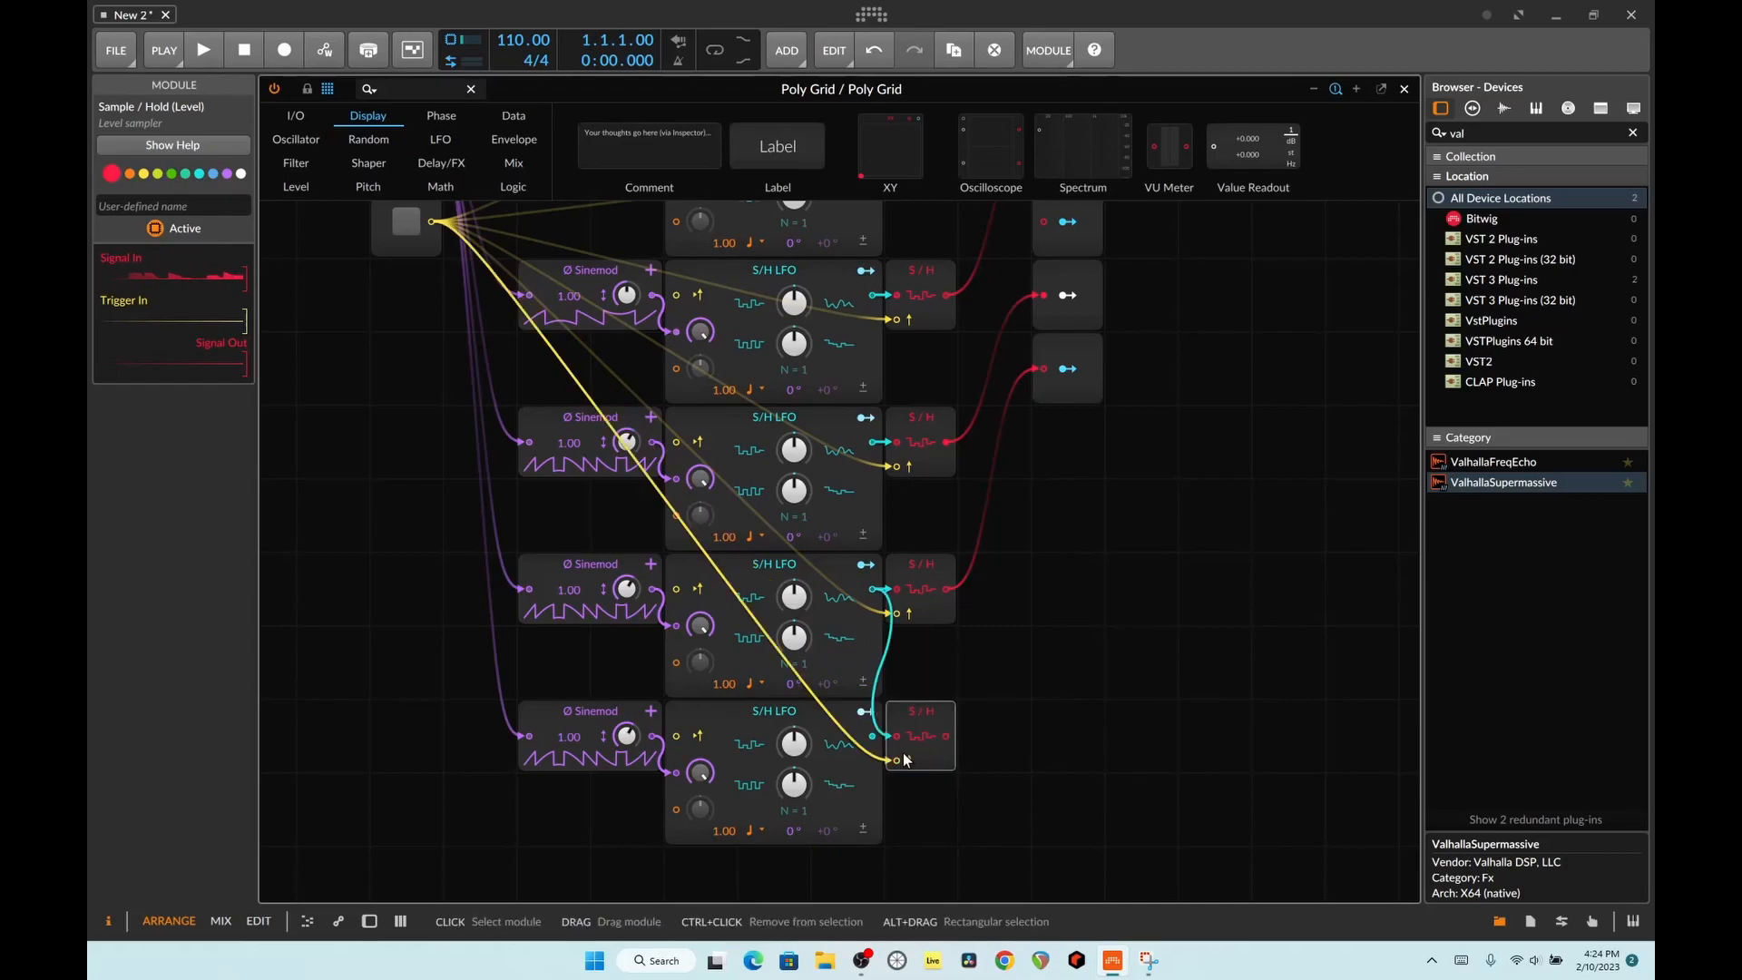
# Step: Connect the sixth S/H LFO's output to the duplicated S/H module, and that module's output to the unconnected fourth Modulator Out
pyautogui.moveTo(870, 736); pyautogui.dragTo(911, 733)
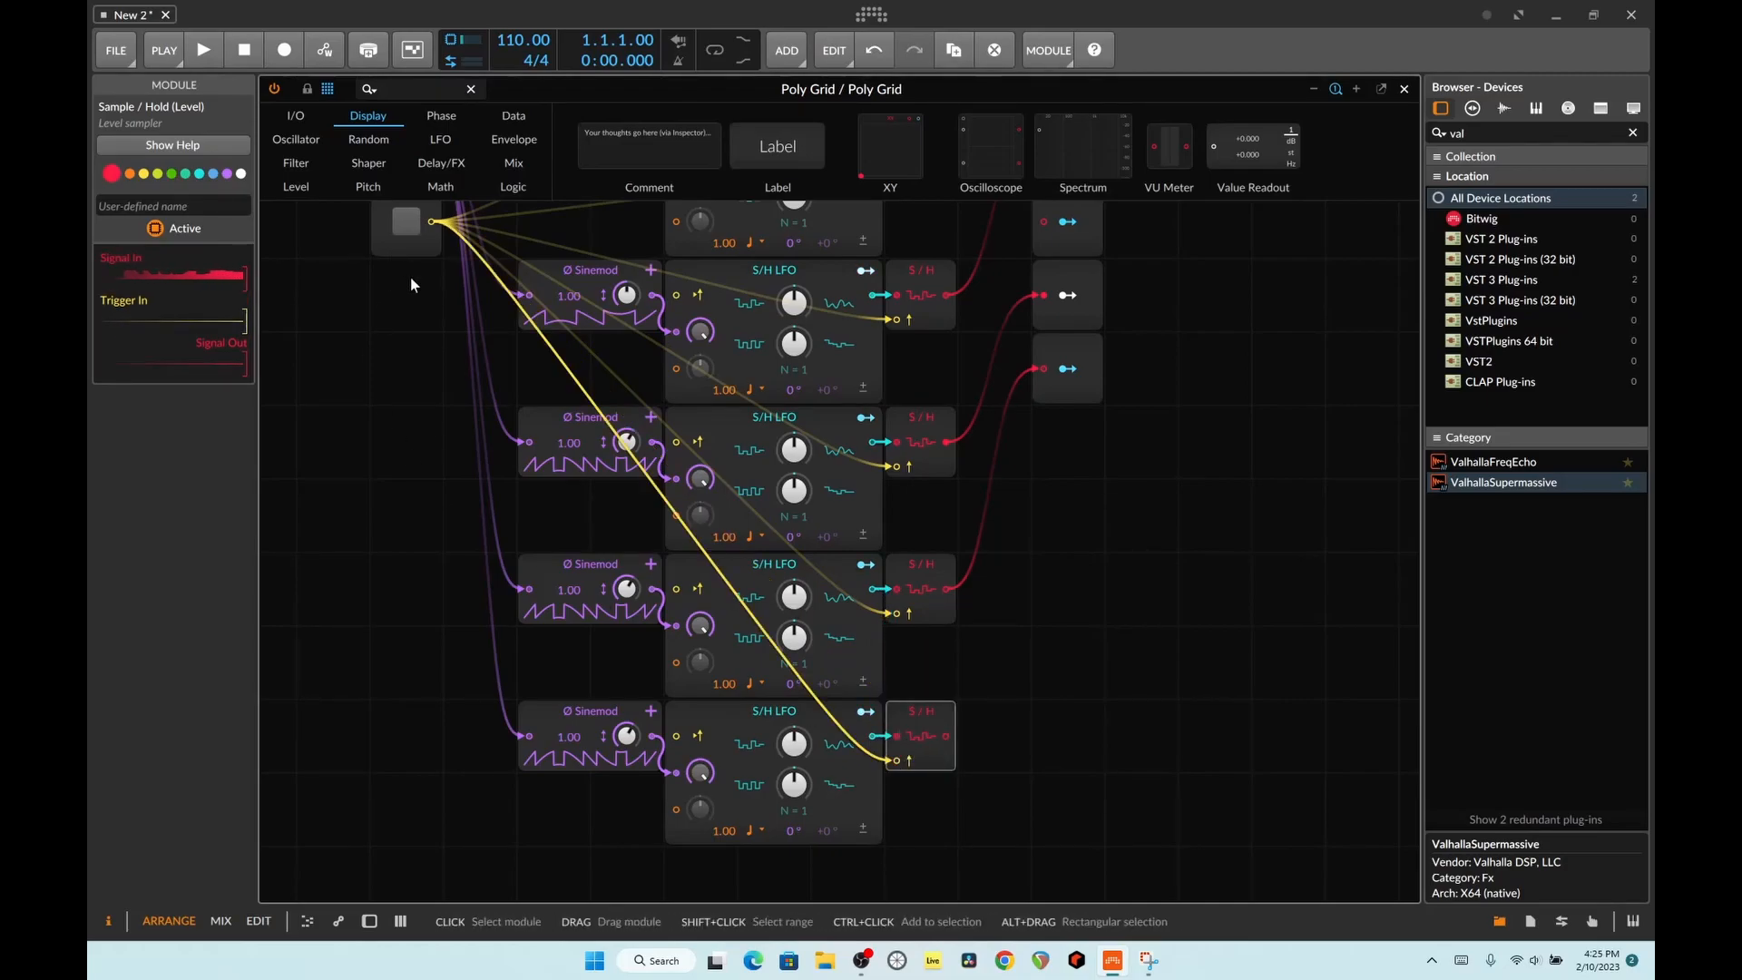
pyautogui.scroll(1, 410, 276)
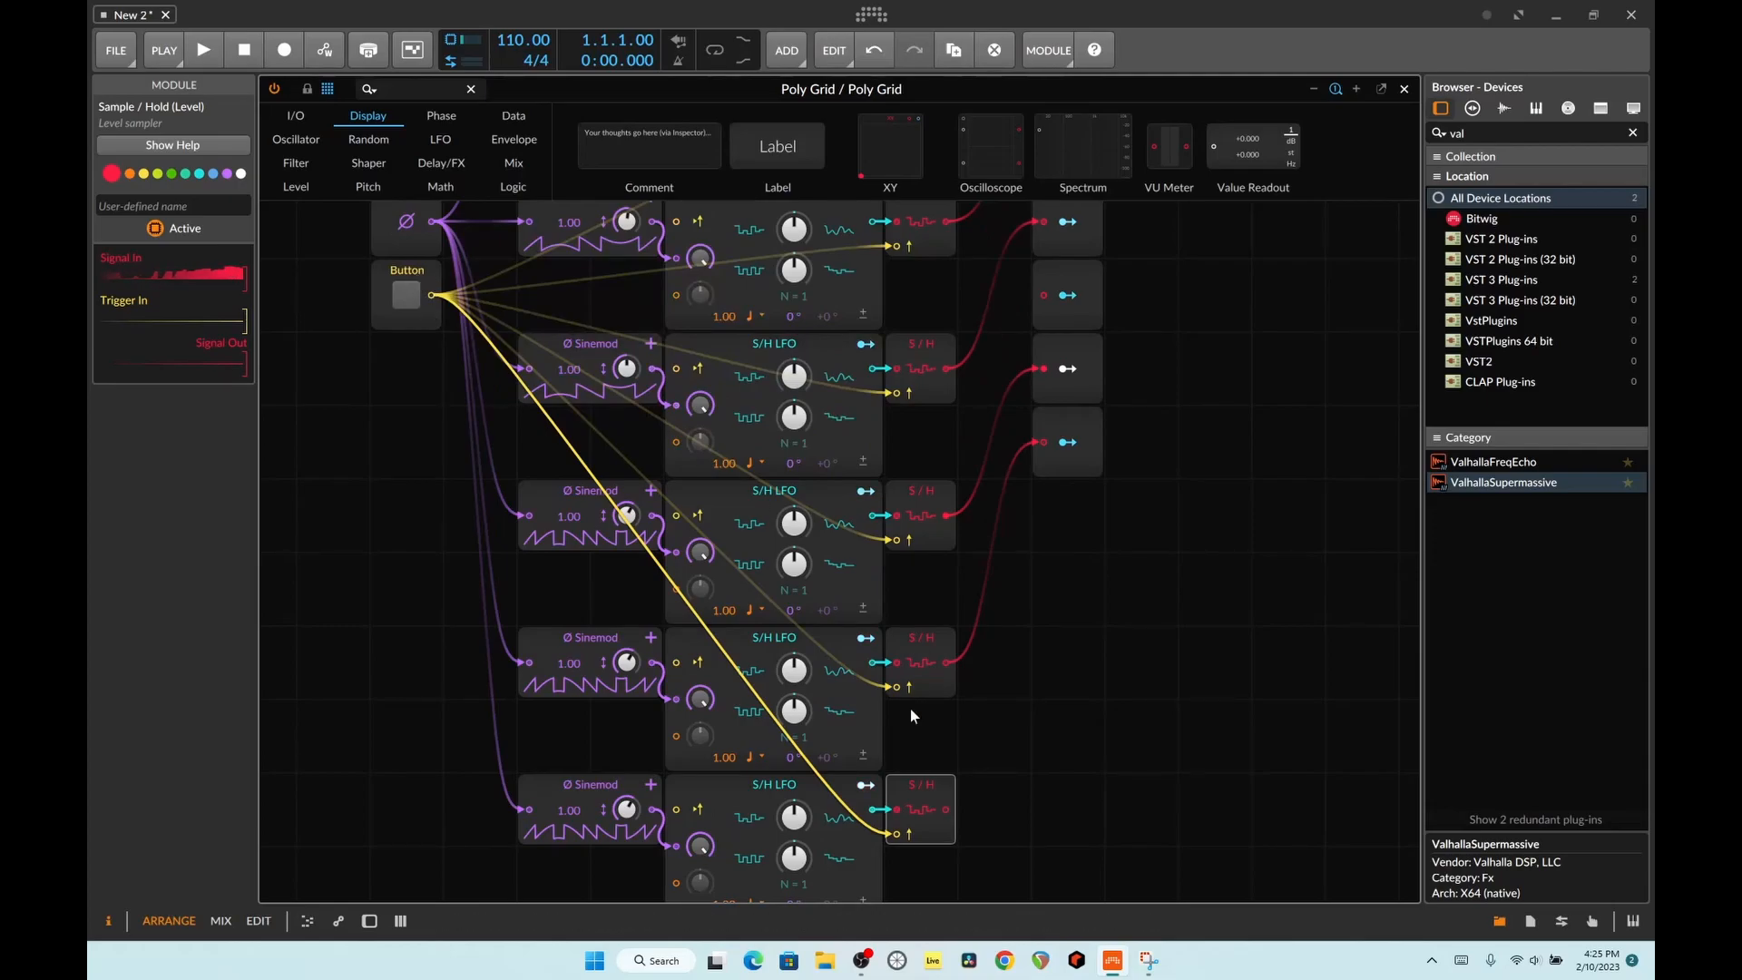
pyautogui.moveTo(947, 809); pyautogui.dragTo(1039, 295)
pyautogui.scroll(3, 1096, 374)
pyautogui.scroll(1, 1096, 368)
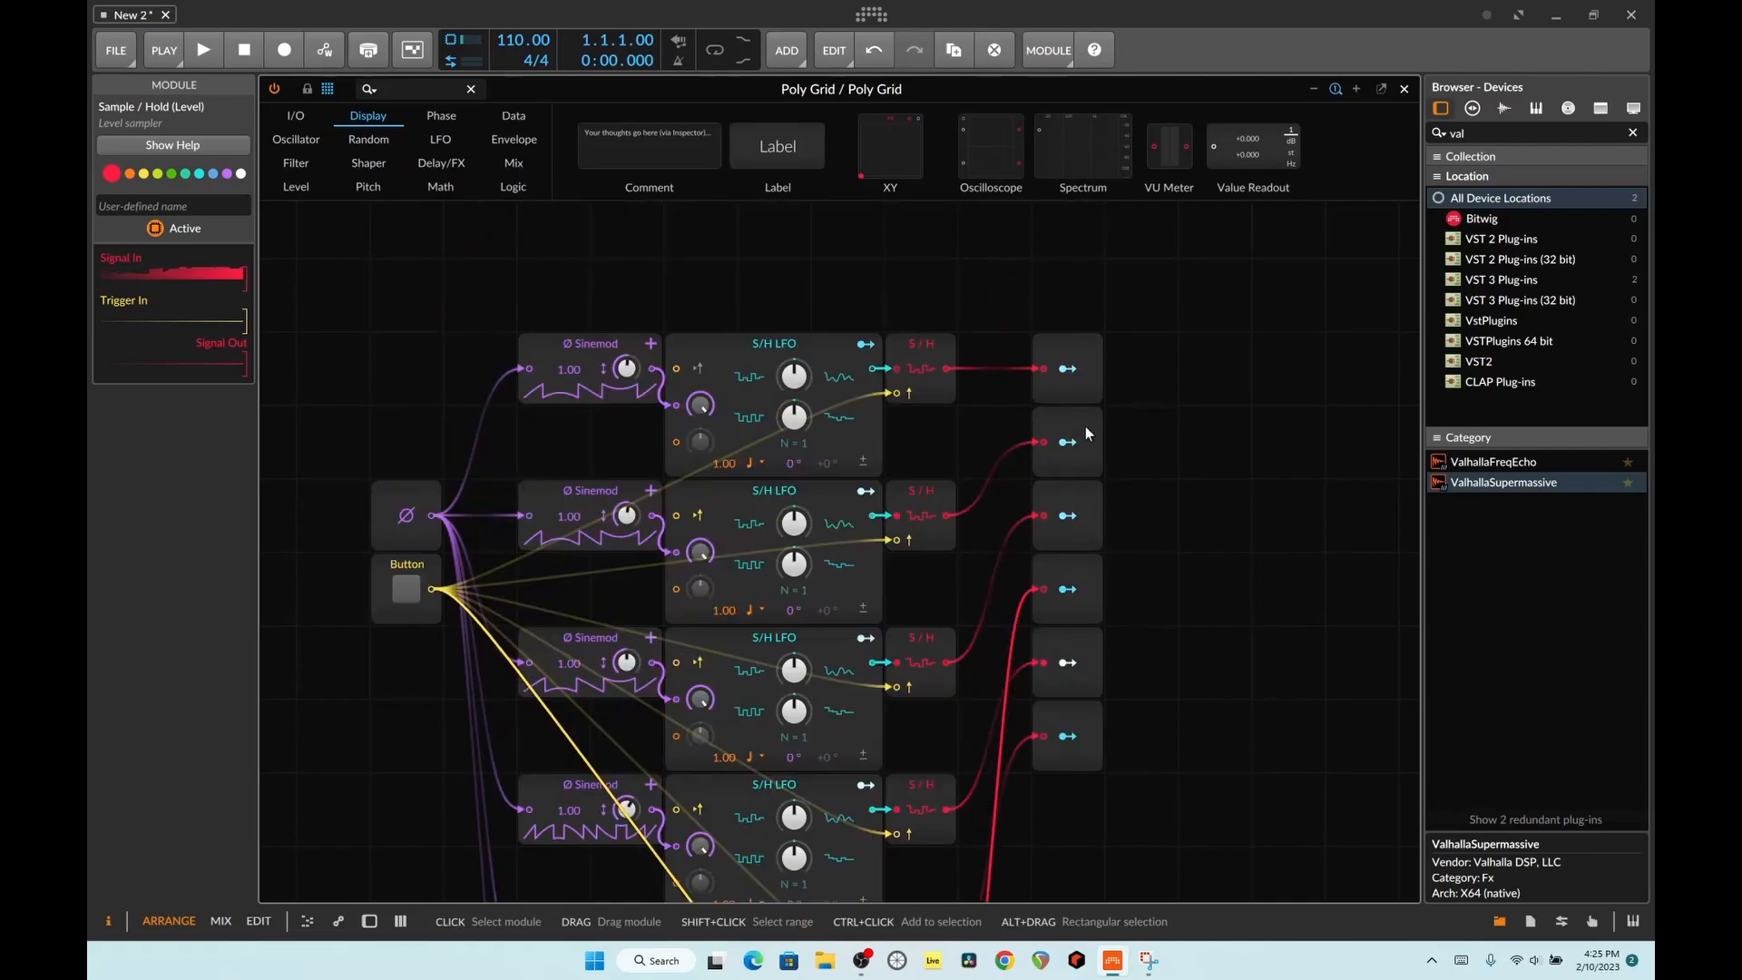
# Step: Leave the grid editor for the Poly Grid track's device chain and view the Pigments plug-in window
pyautogui.click(1404, 88)
pyautogui.click(354, 116)
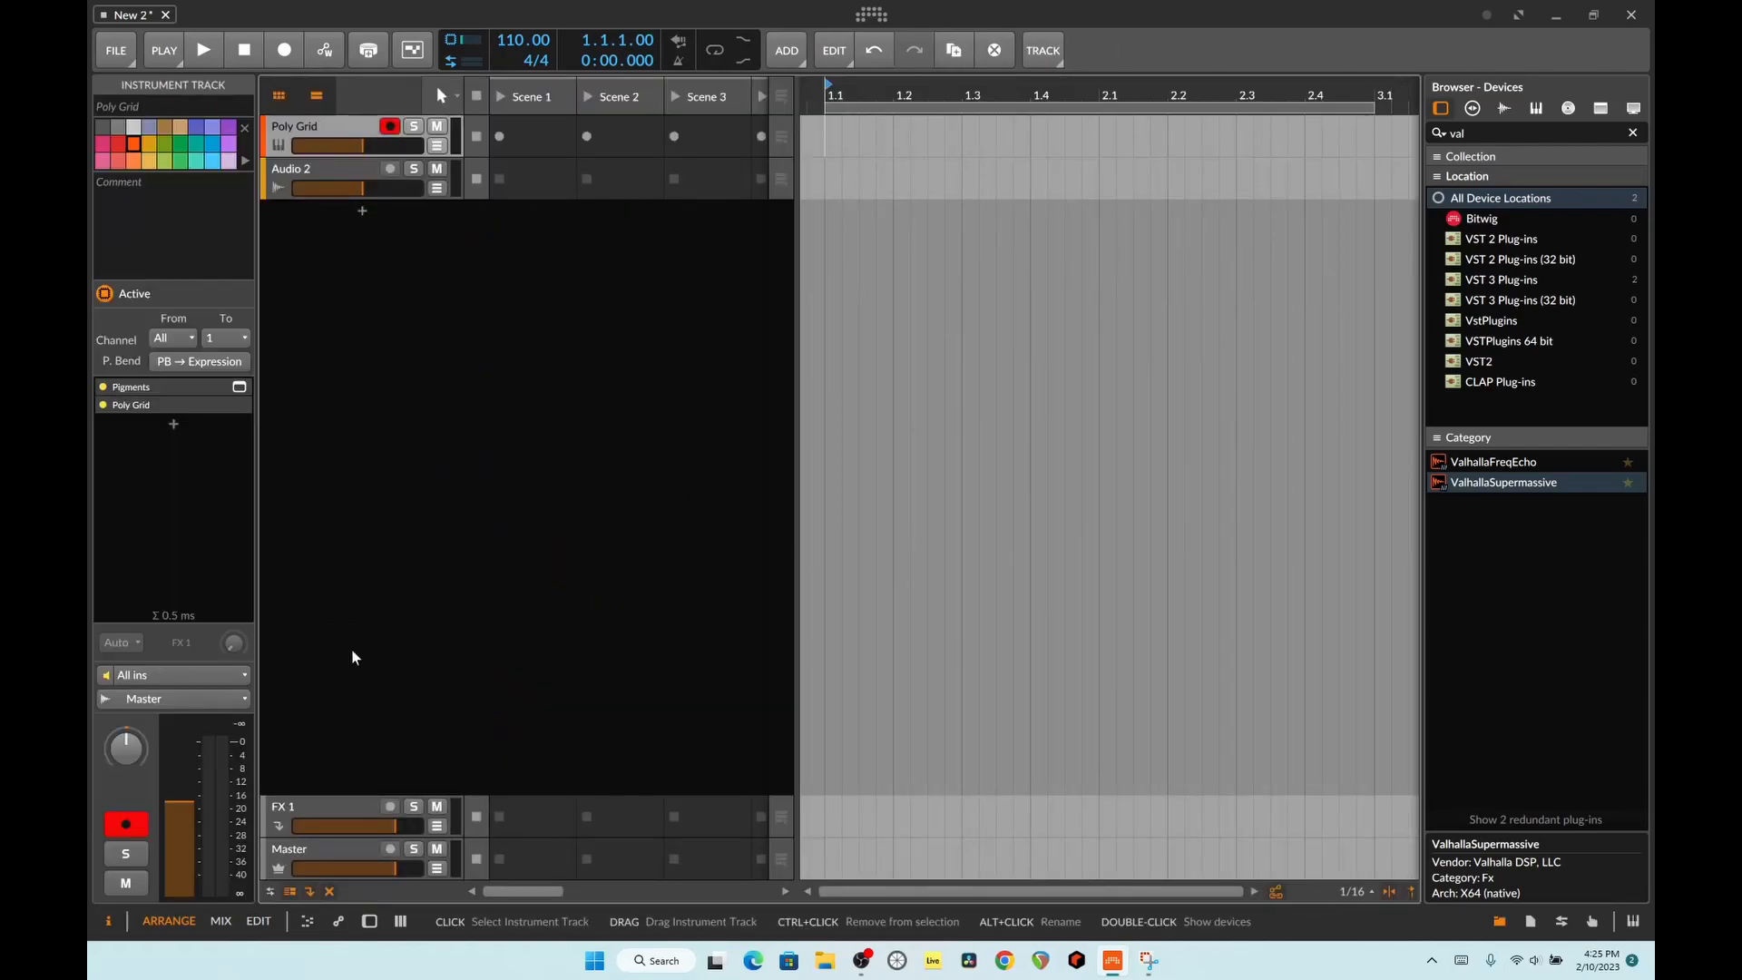
pyautogui.click(381, 923)
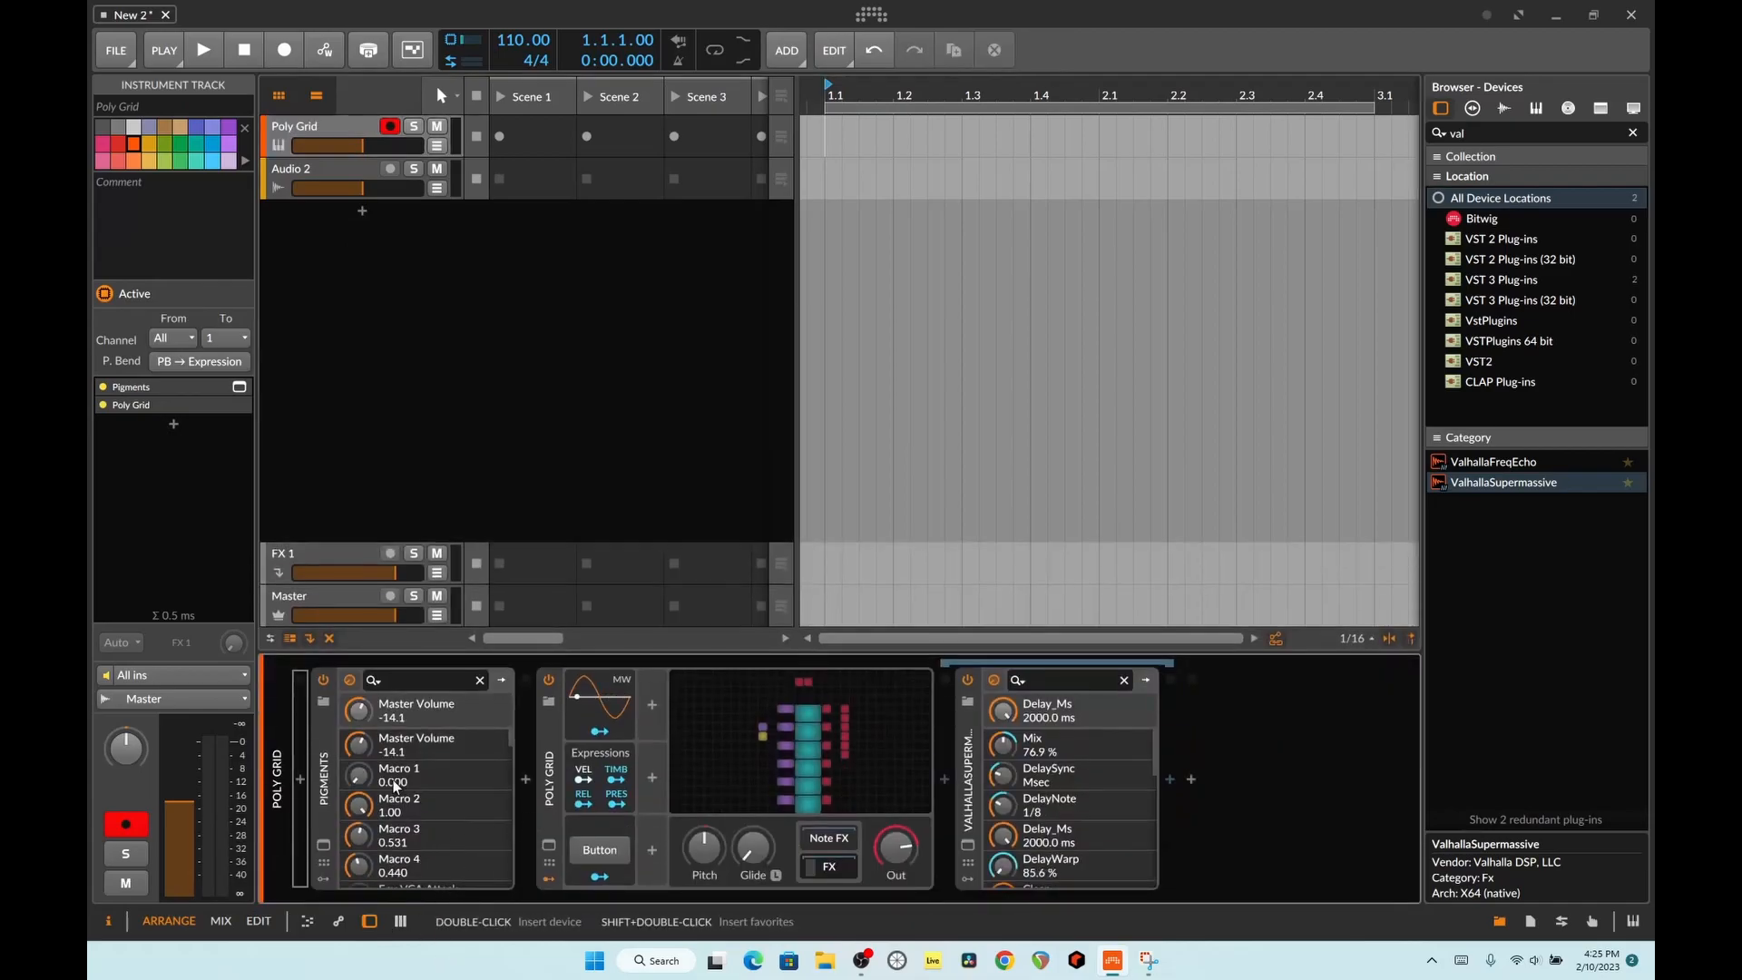
pyautogui.click(325, 851)
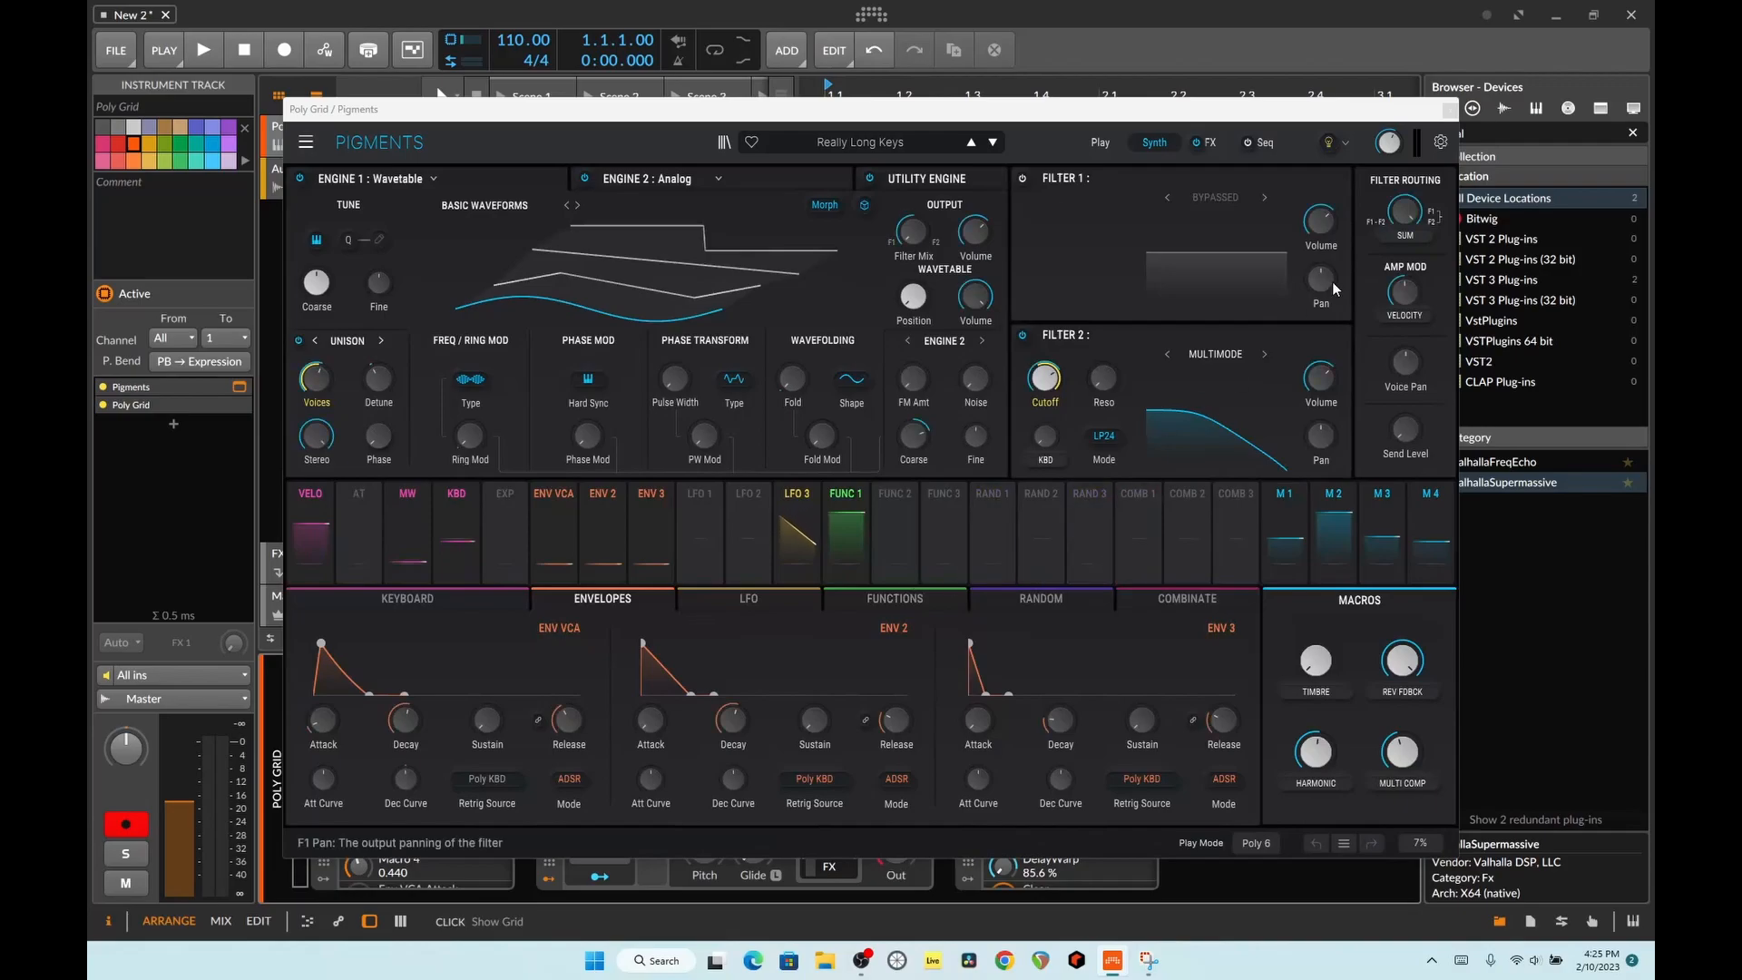
pyautogui.click(1450, 108)
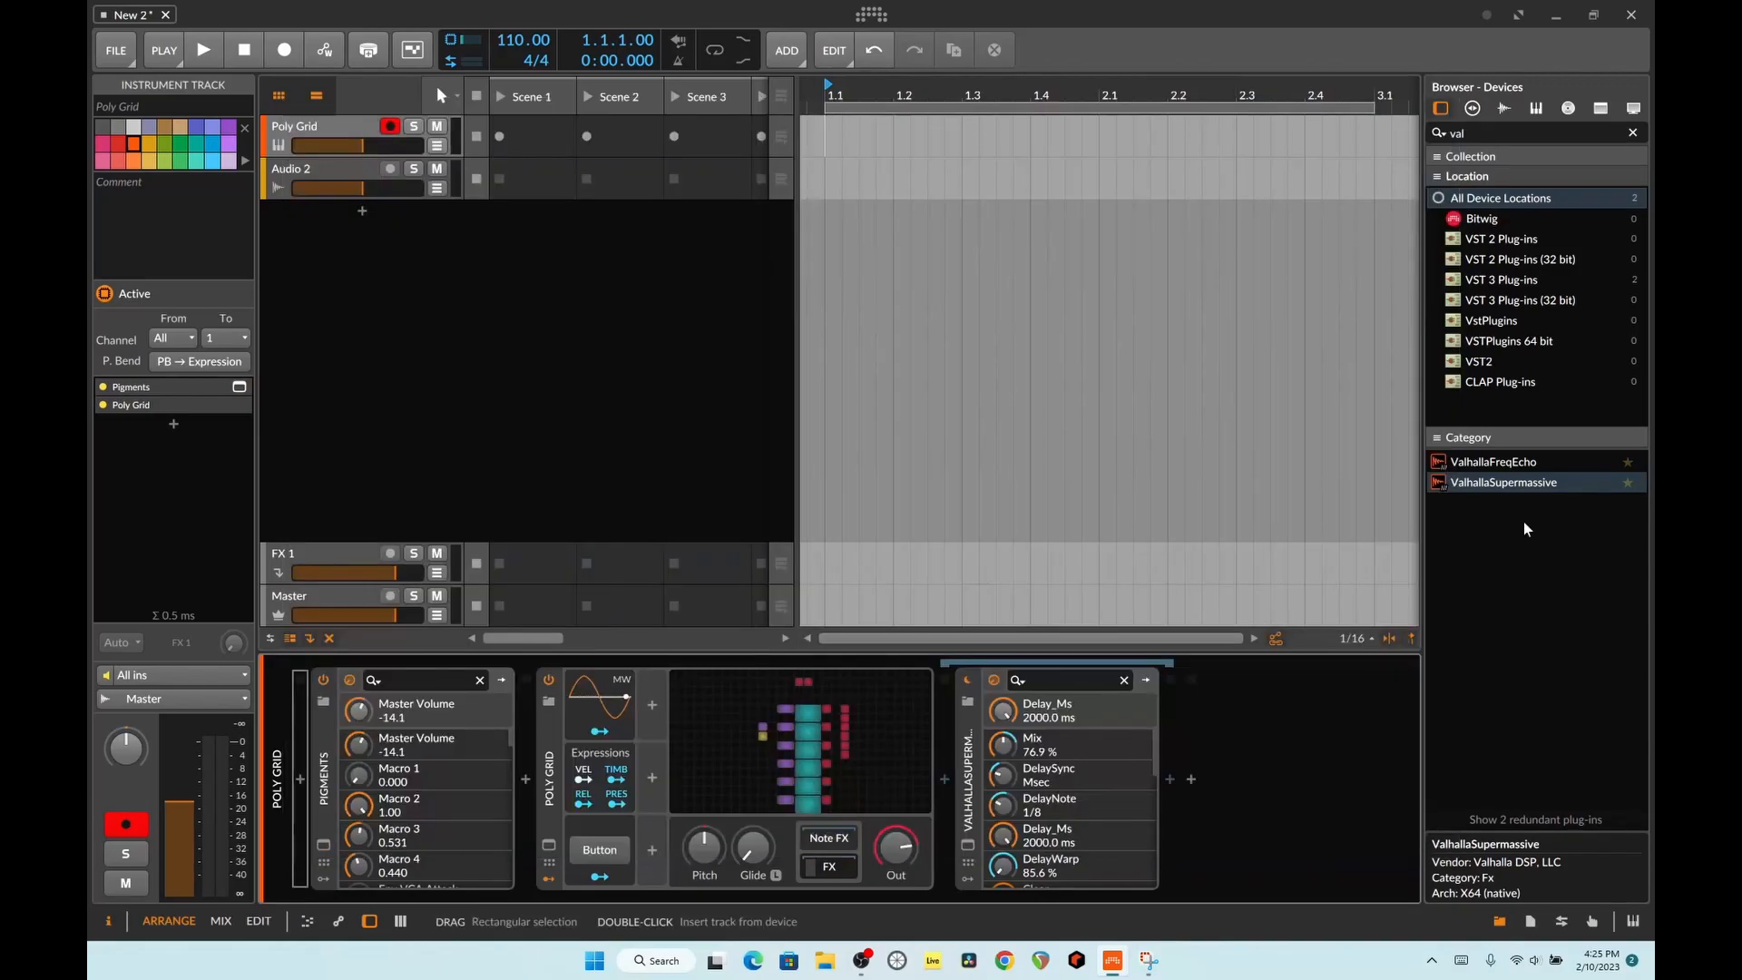
# Step: Switch off the Poly Grid device and show an enlarged on-screen note keyboard below the device chain
pyautogui.click(545, 681)
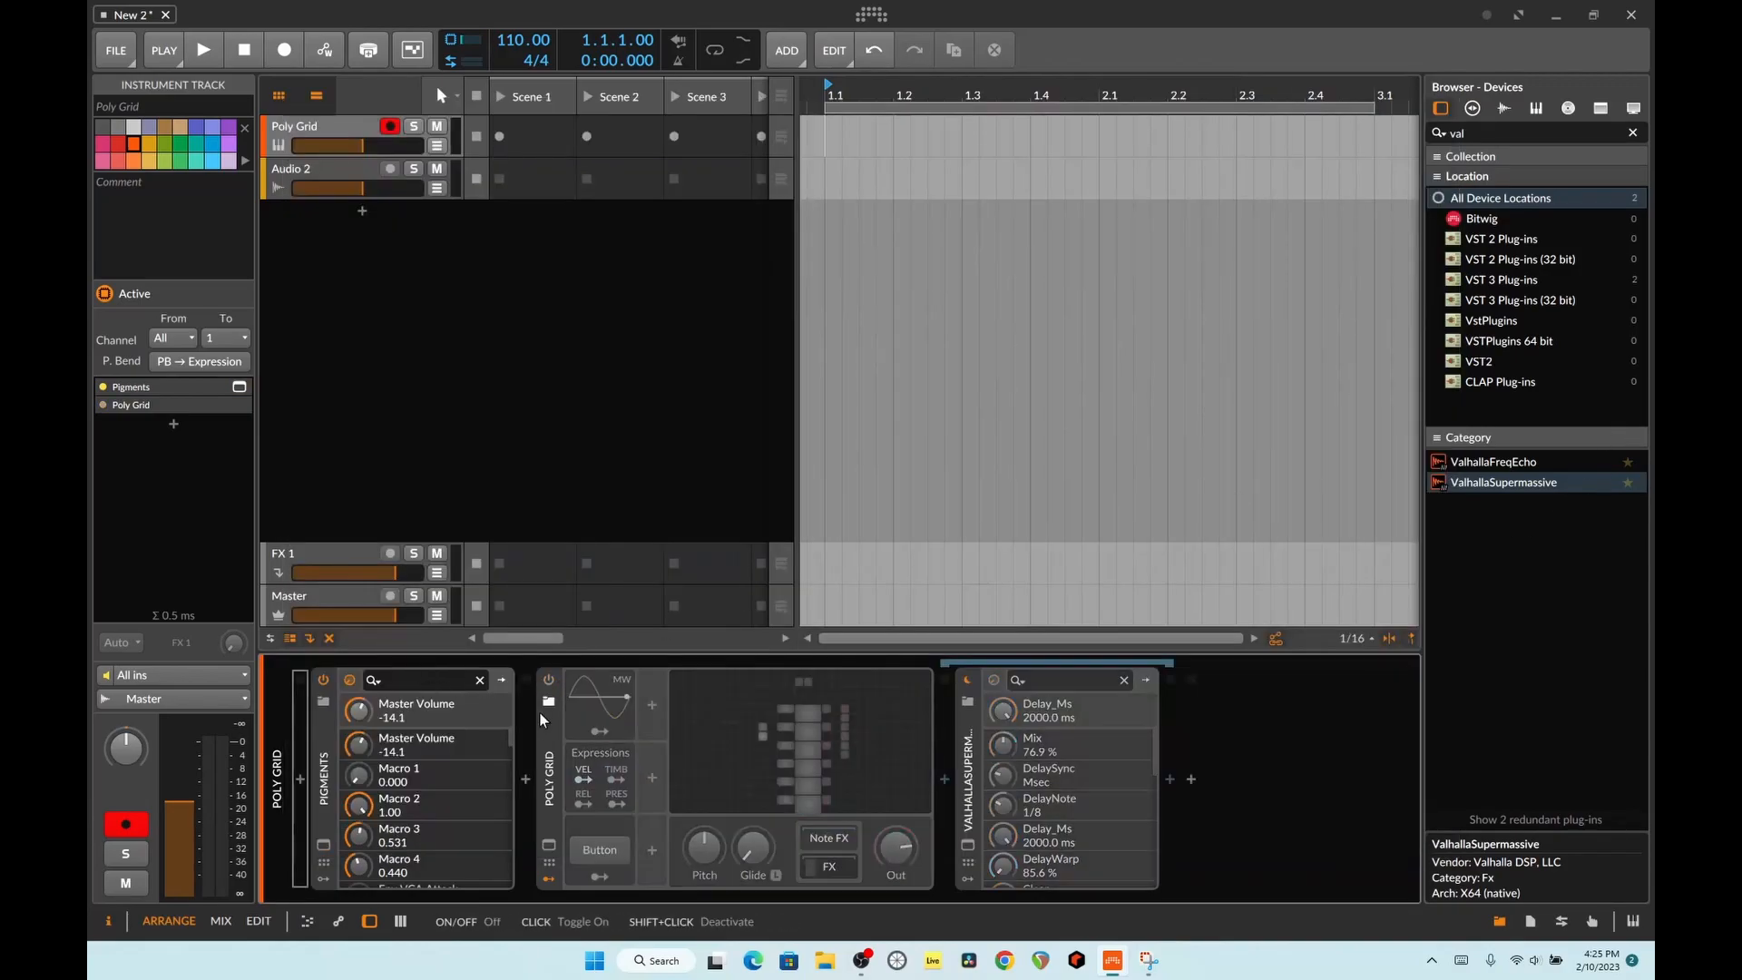
pyautogui.click(1623, 922)
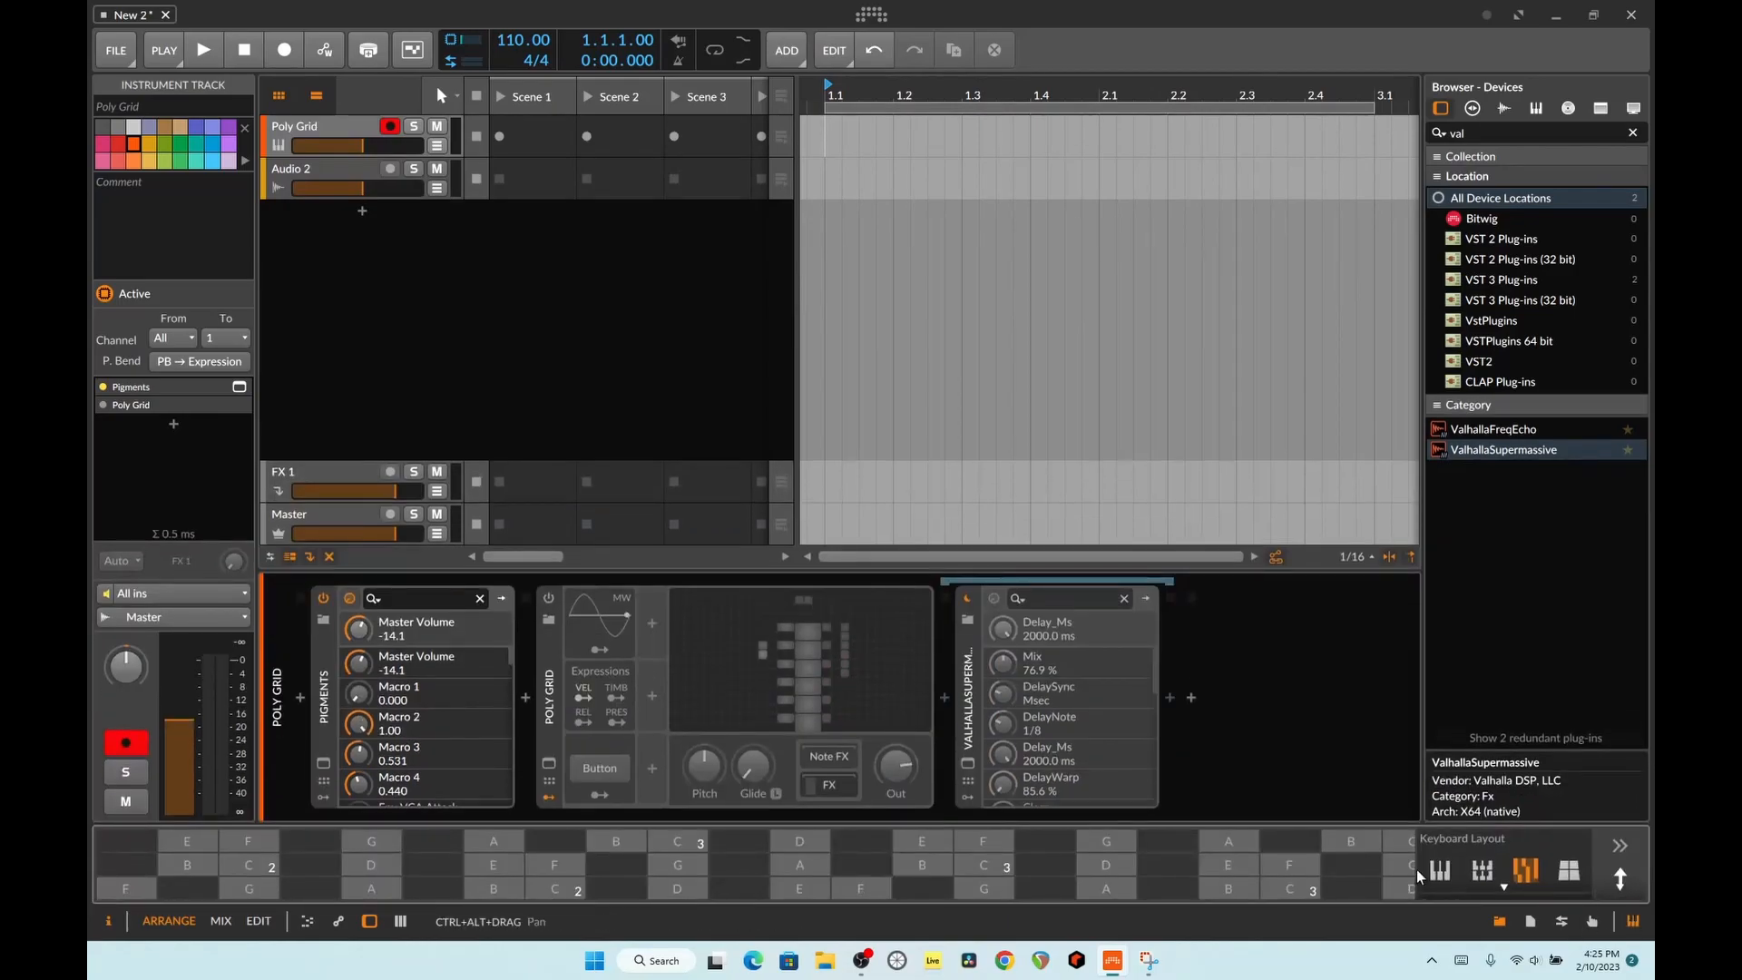
pyautogui.moveTo(1051, 824); pyautogui.dragTo(1051, 596)
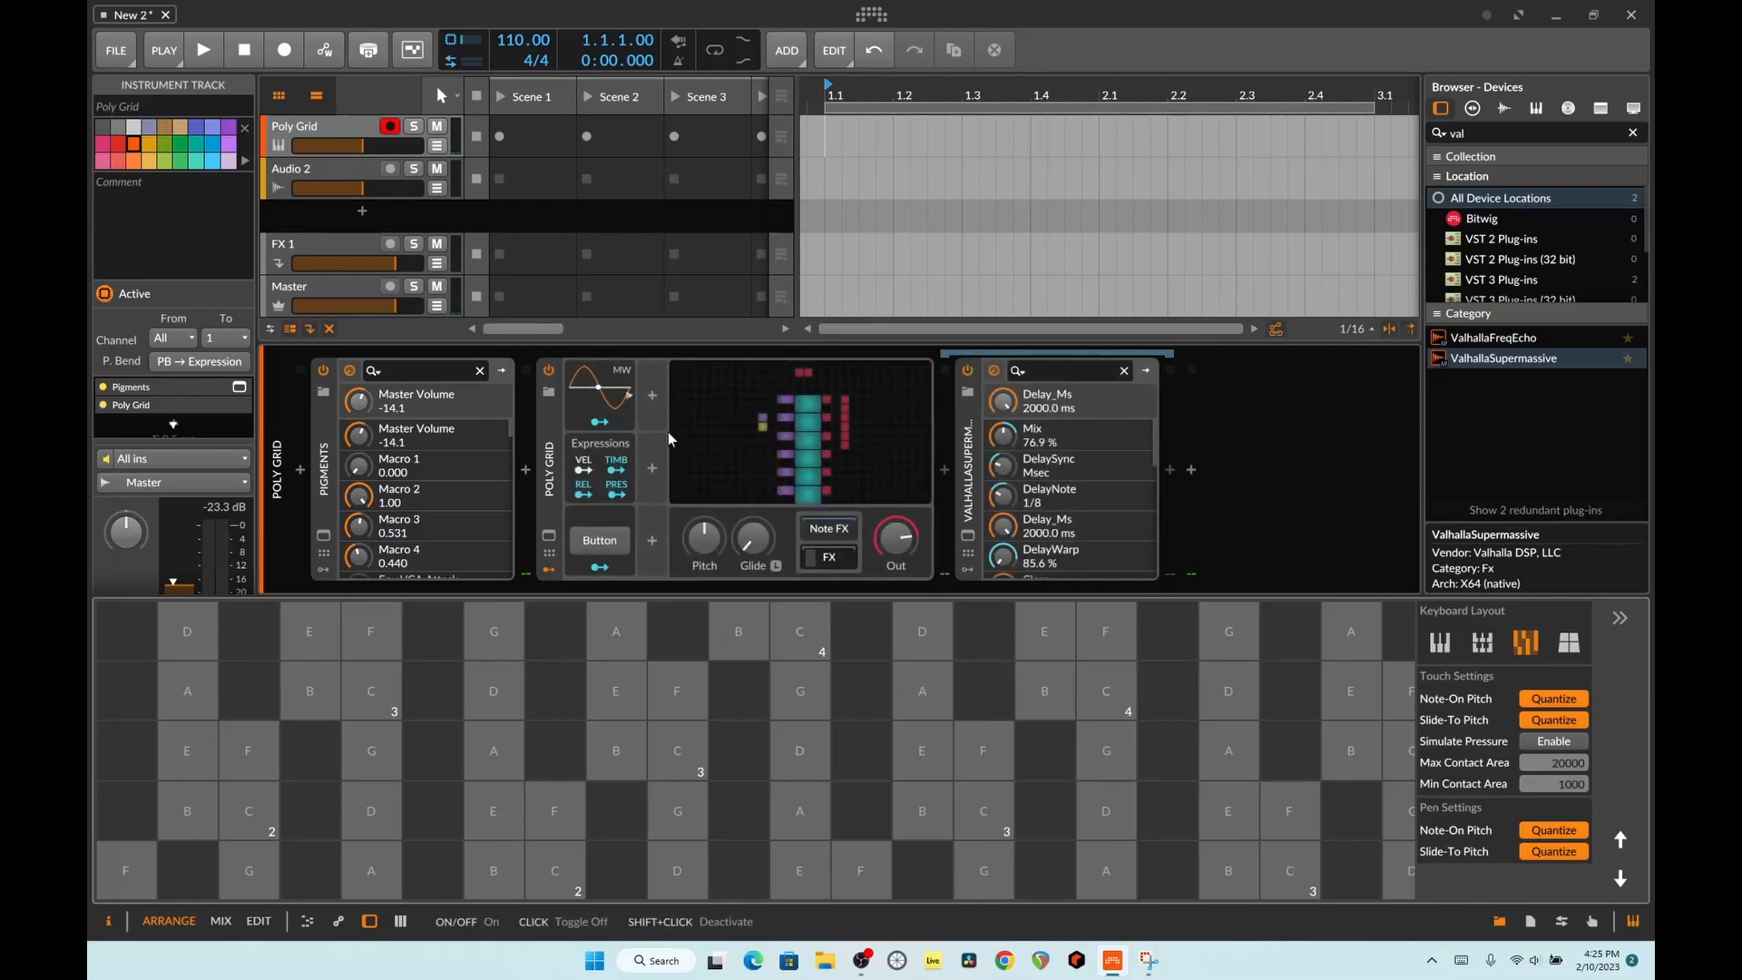
# Step: View the ValhallaSupermassive settings in its plug-in window from Poly Grid's FX chain and close the window
pyautogui.click(847, 558)
pyautogui.click(847, 558)
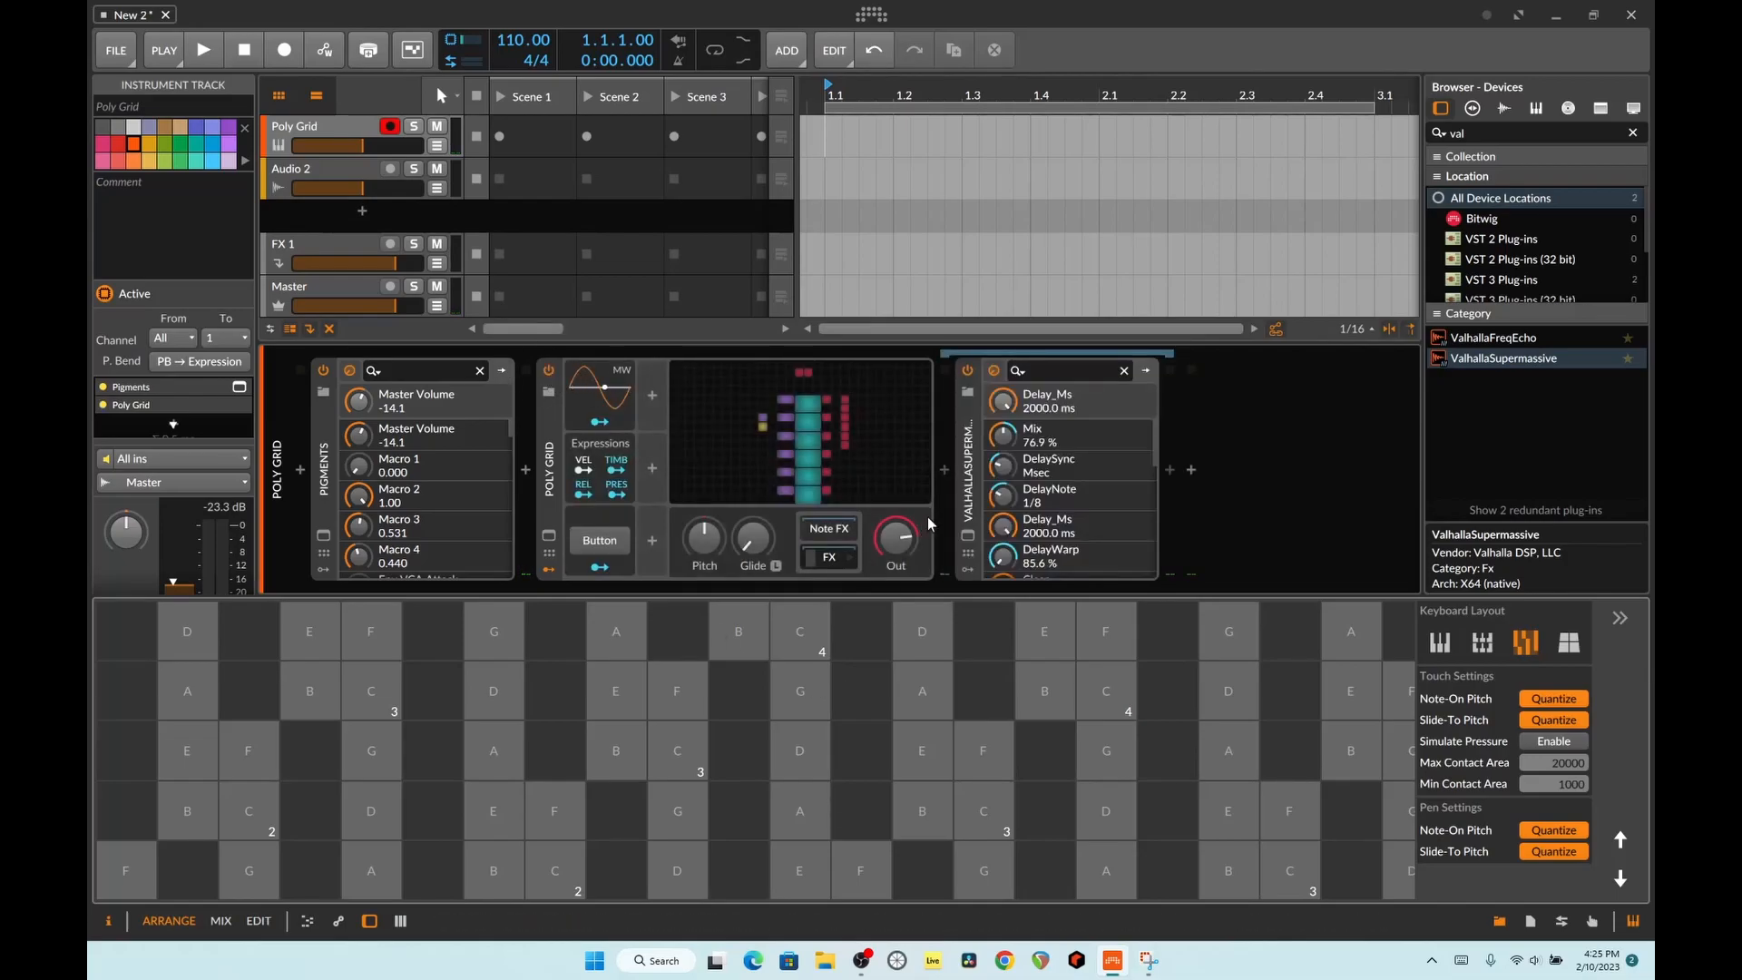
pyautogui.click(977, 503)
pyautogui.click(965, 536)
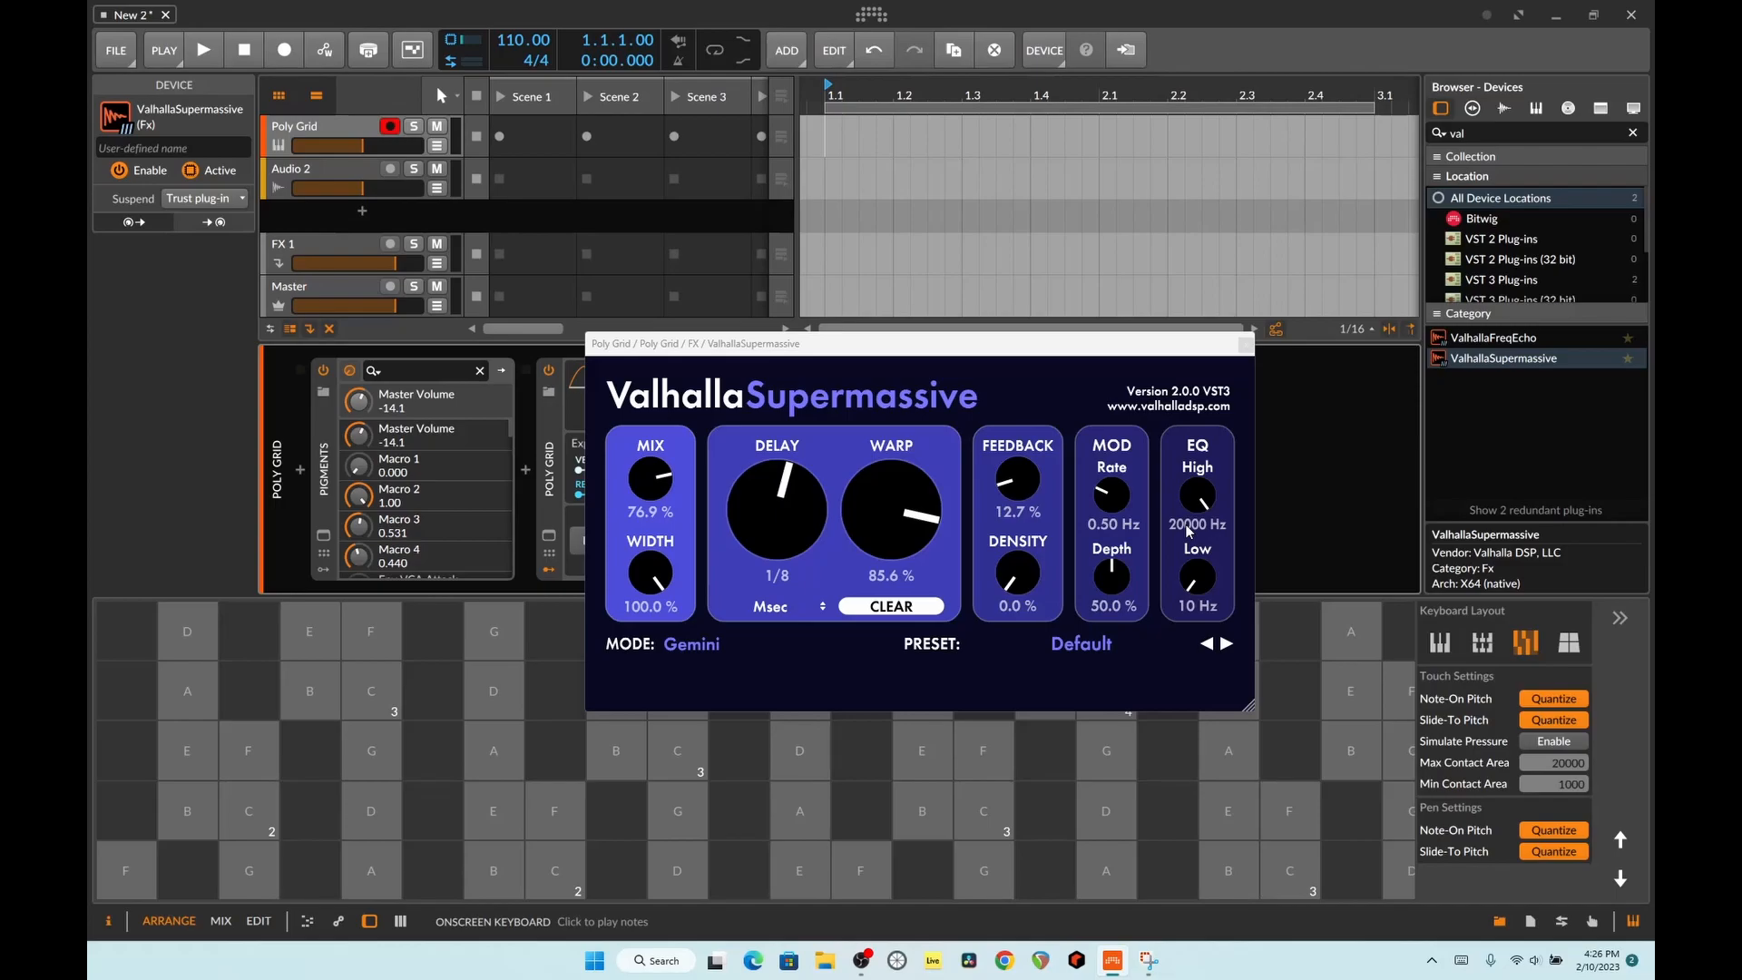
pyautogui.click(1240, 343)
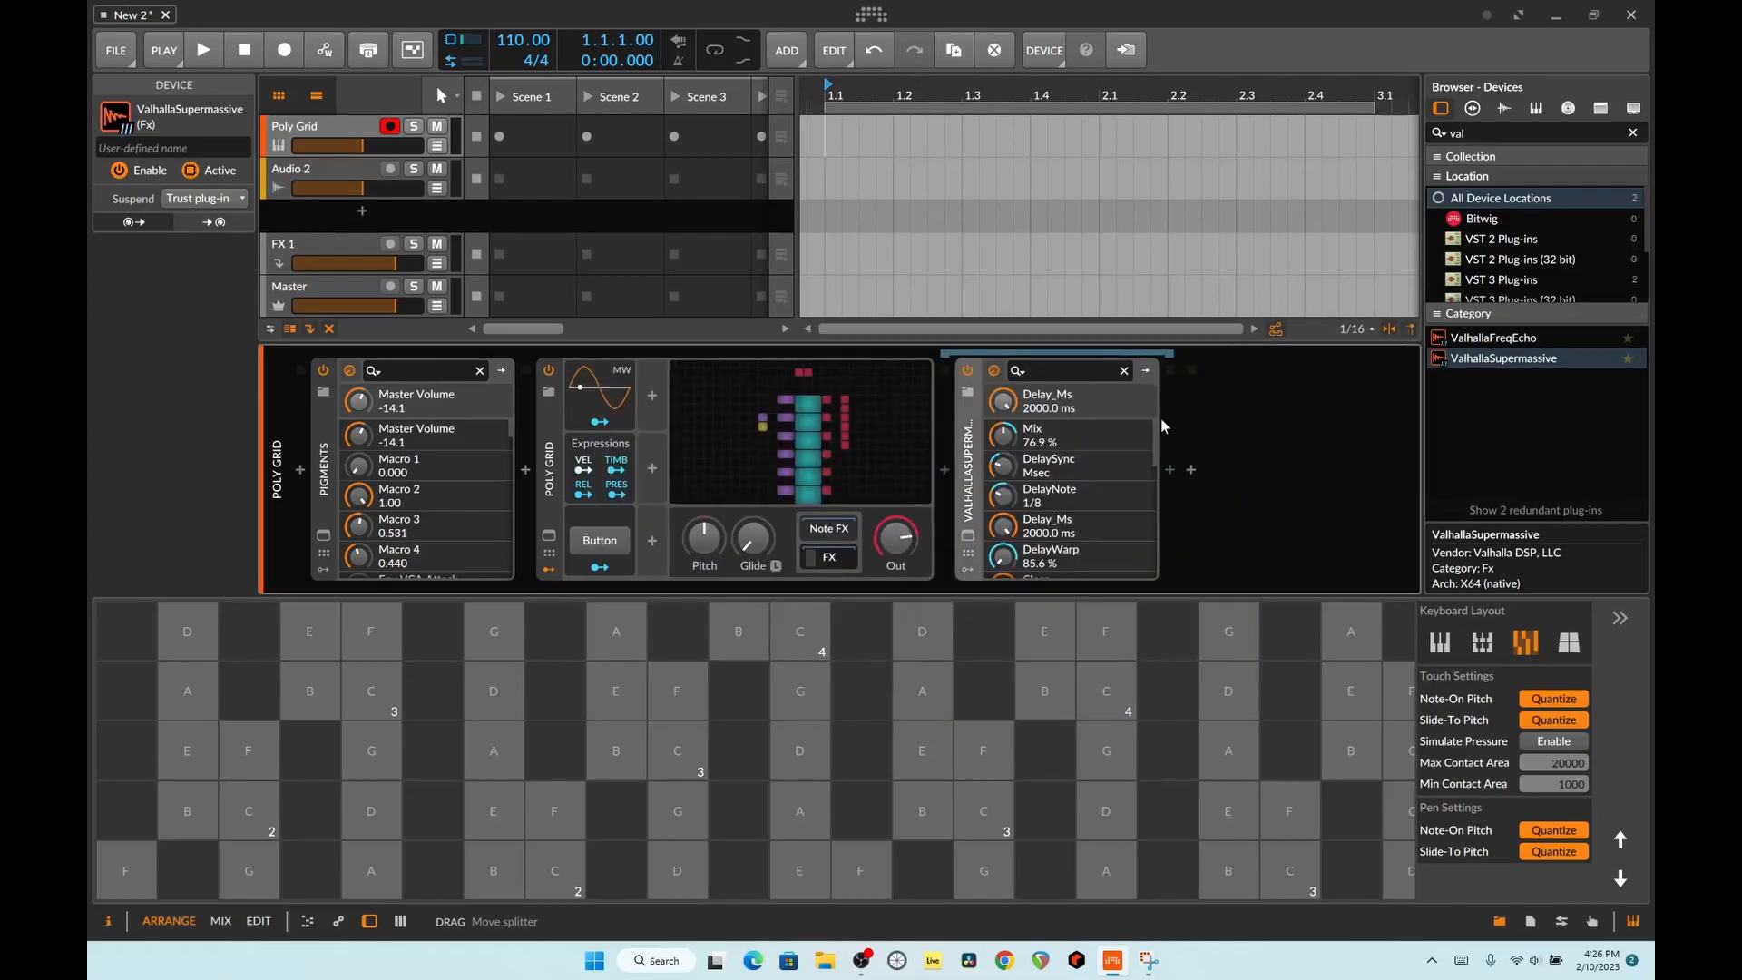
# Step: Reopen the Poly Grid patch editor and hide the on-screen note keyboard
pyautogui.click(897, 471)
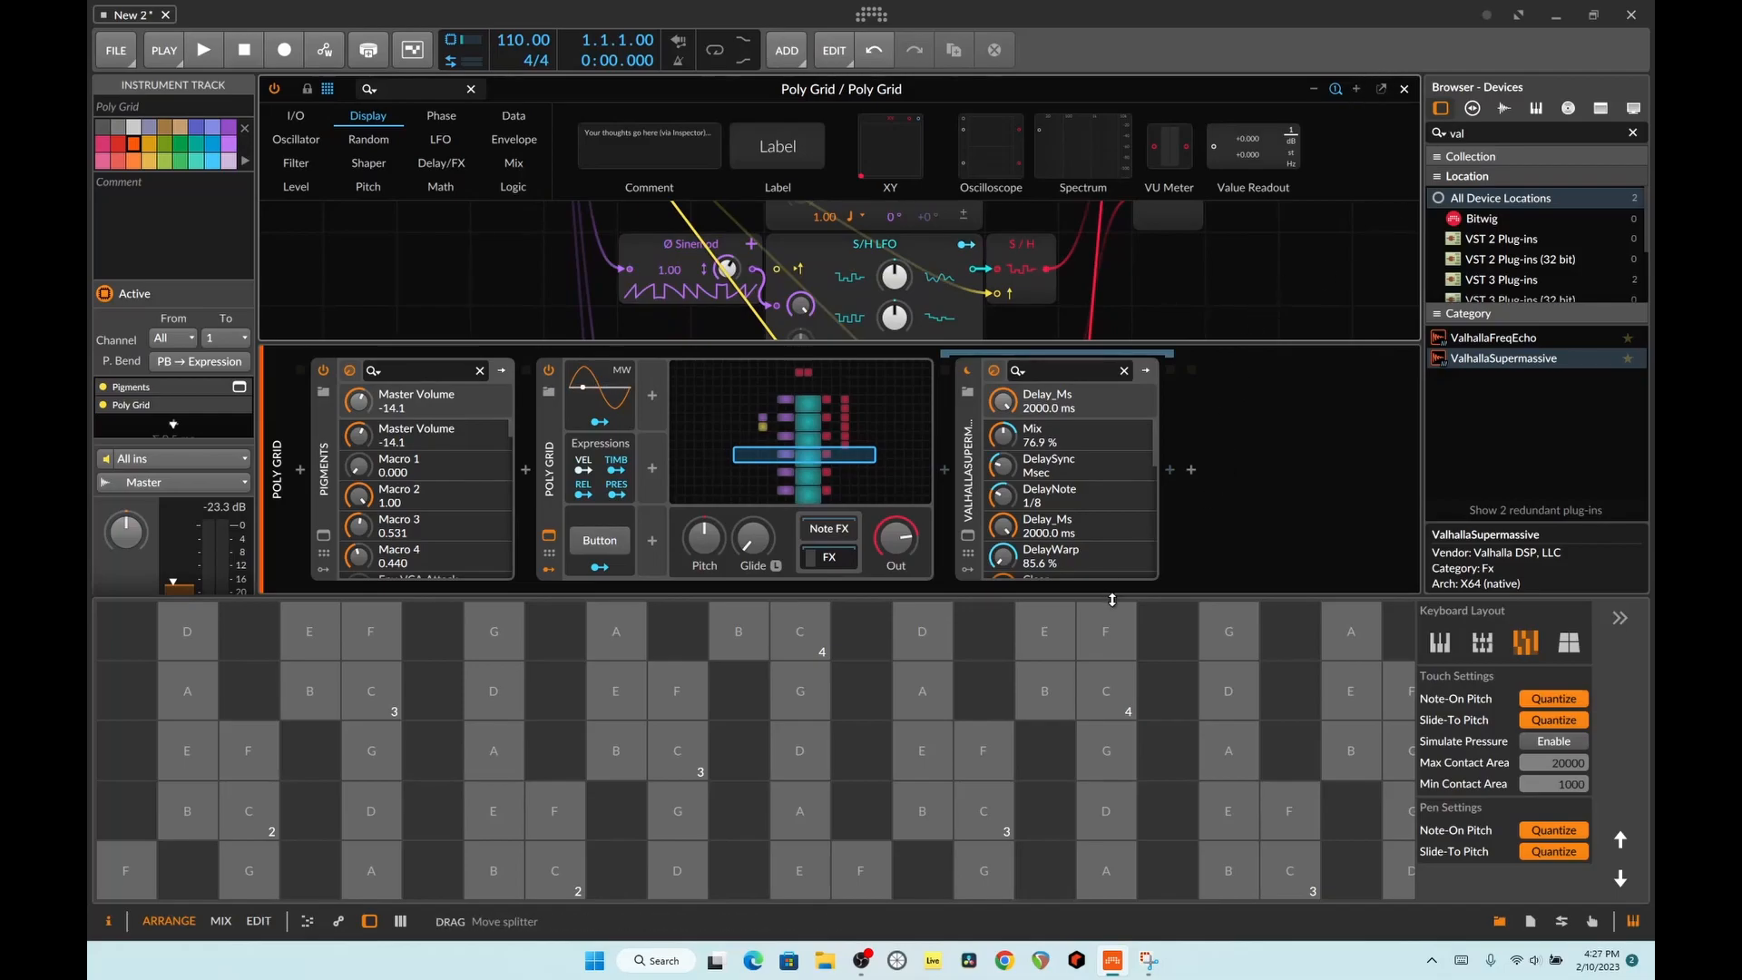
pyautogui.click(1636, 919)
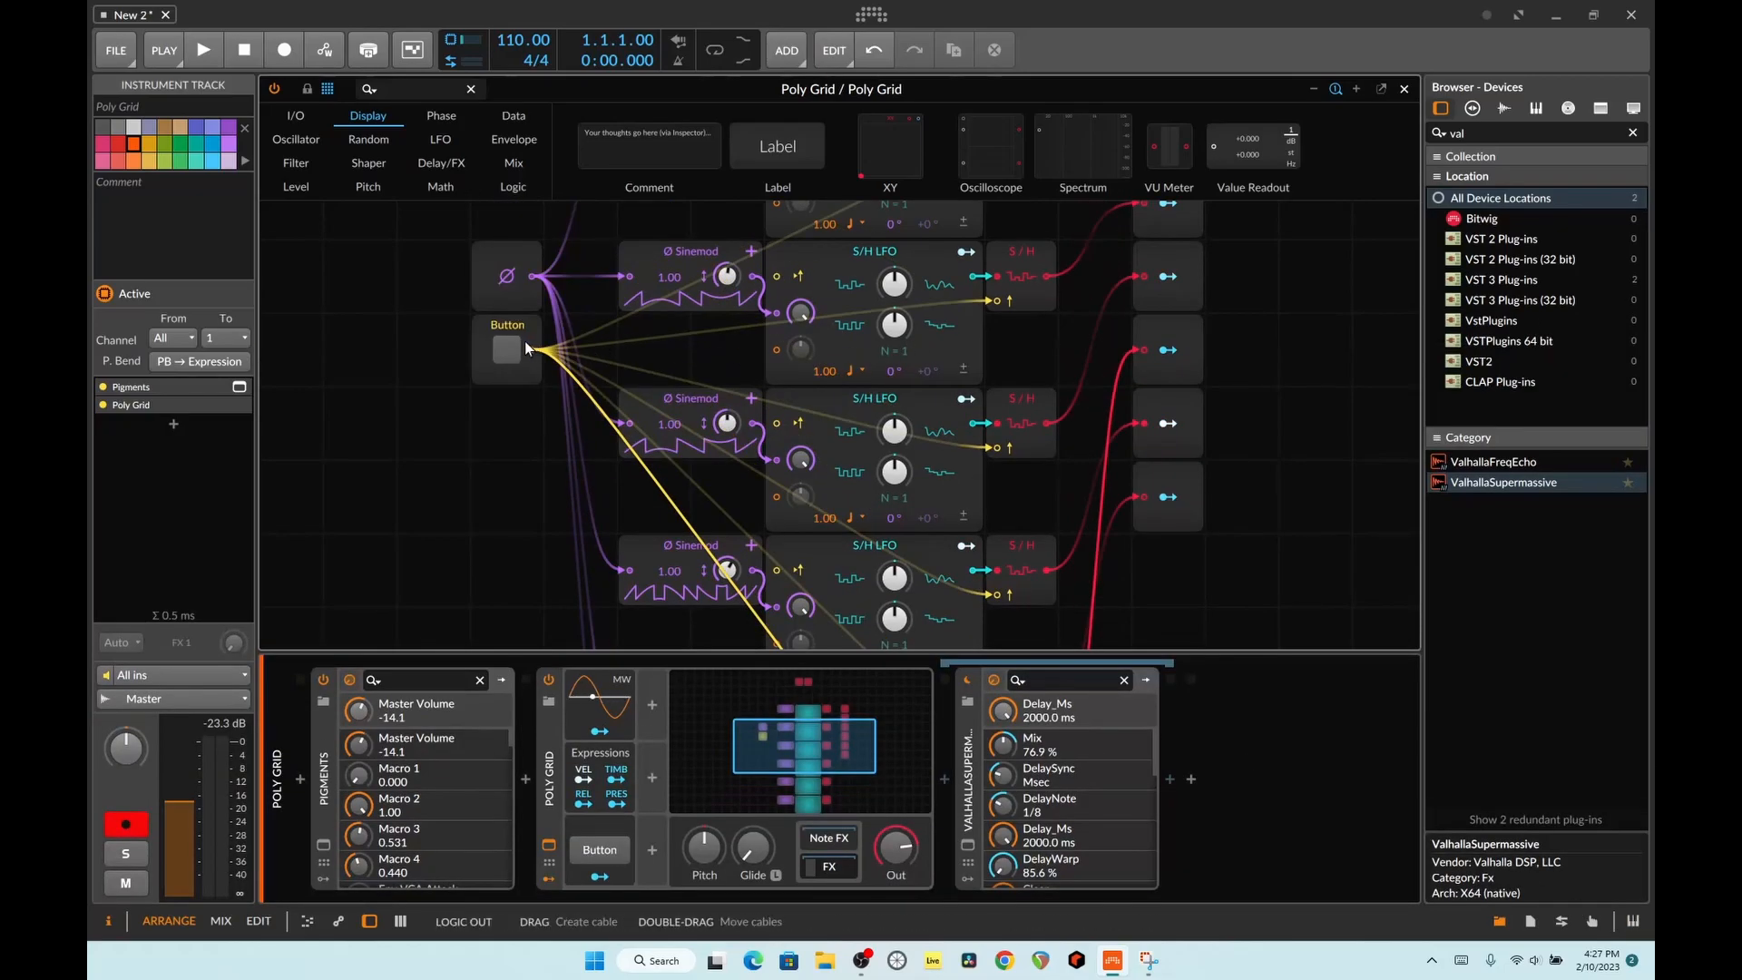
# Step: Remove the Button mapping from the first Modulator Out module, keeping its Mix mapping
pyautogui.scroll(2, 1090, 499)
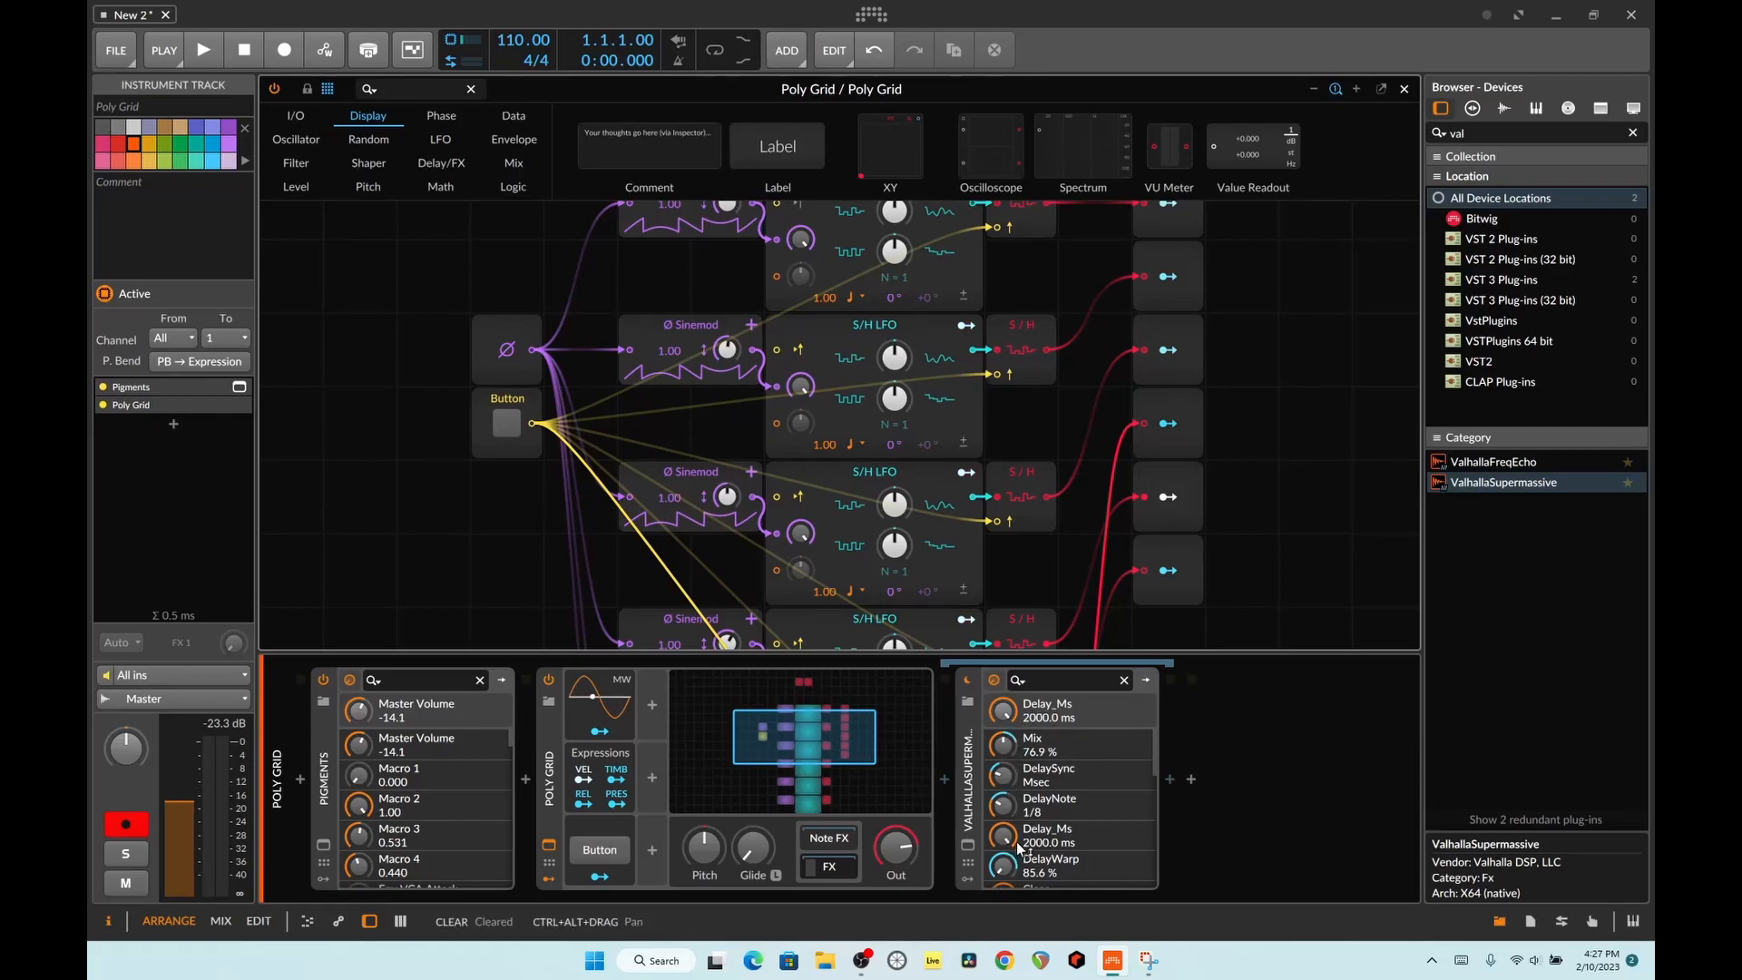
pyautogui.scroll(2, 1154, 352)
pyautogui.click(1189, 356)
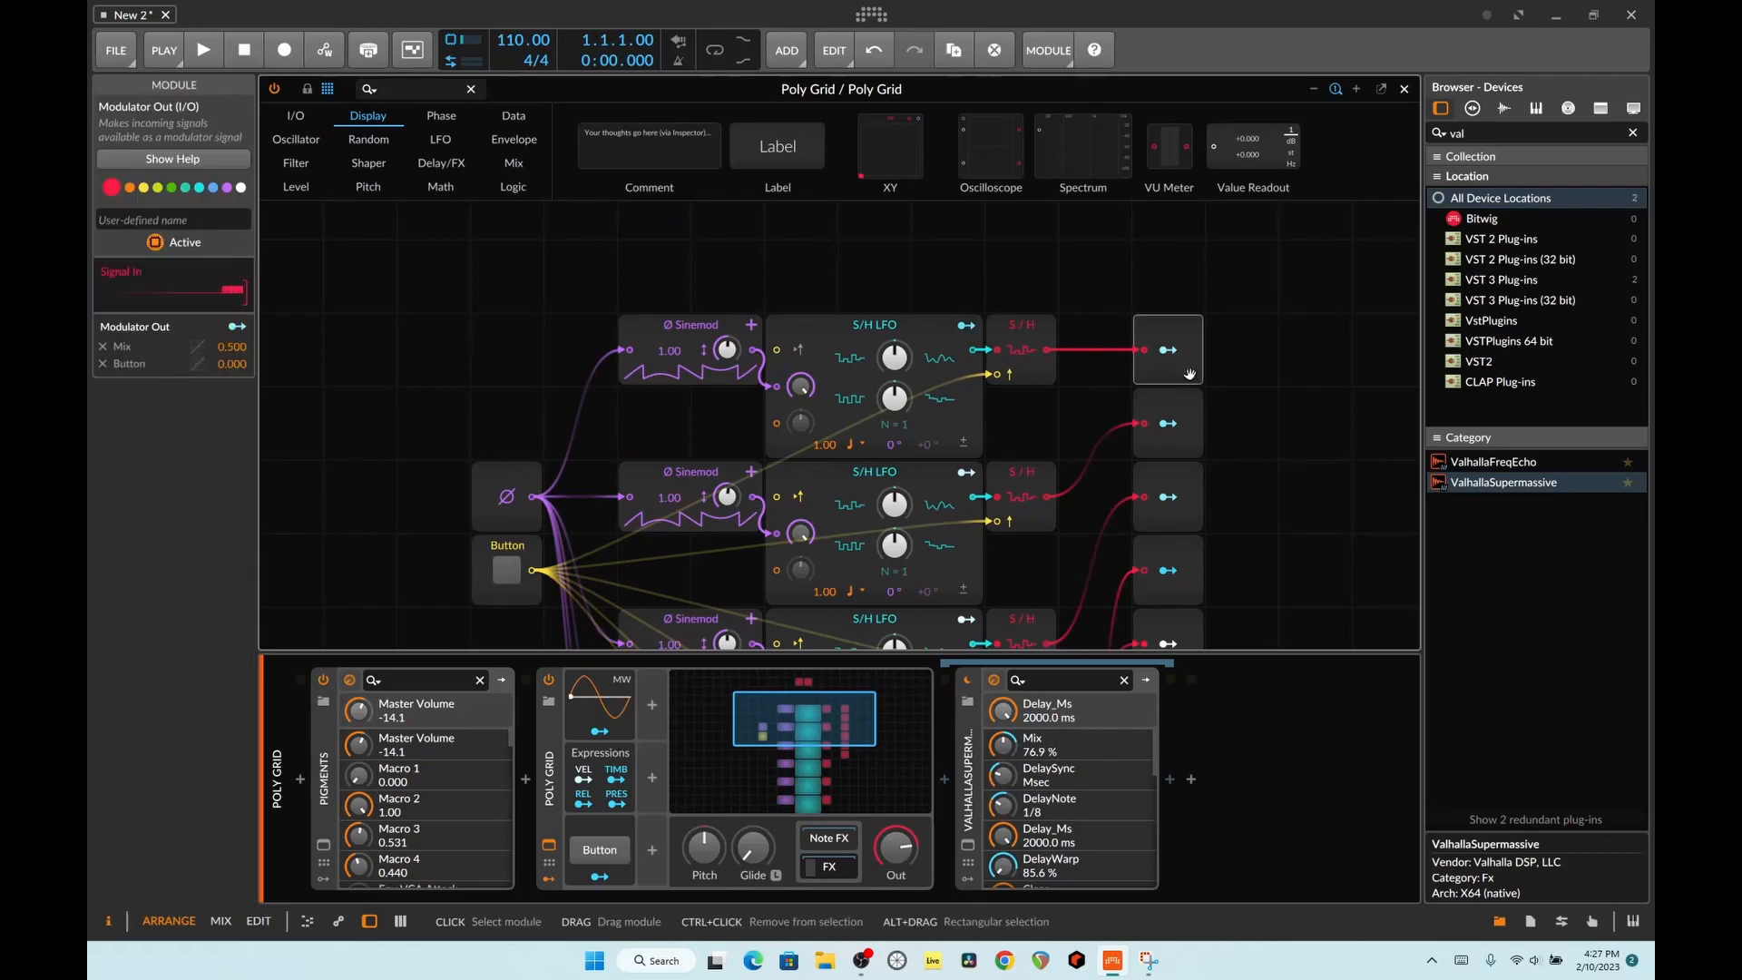
pyautogui.click(102, 364)
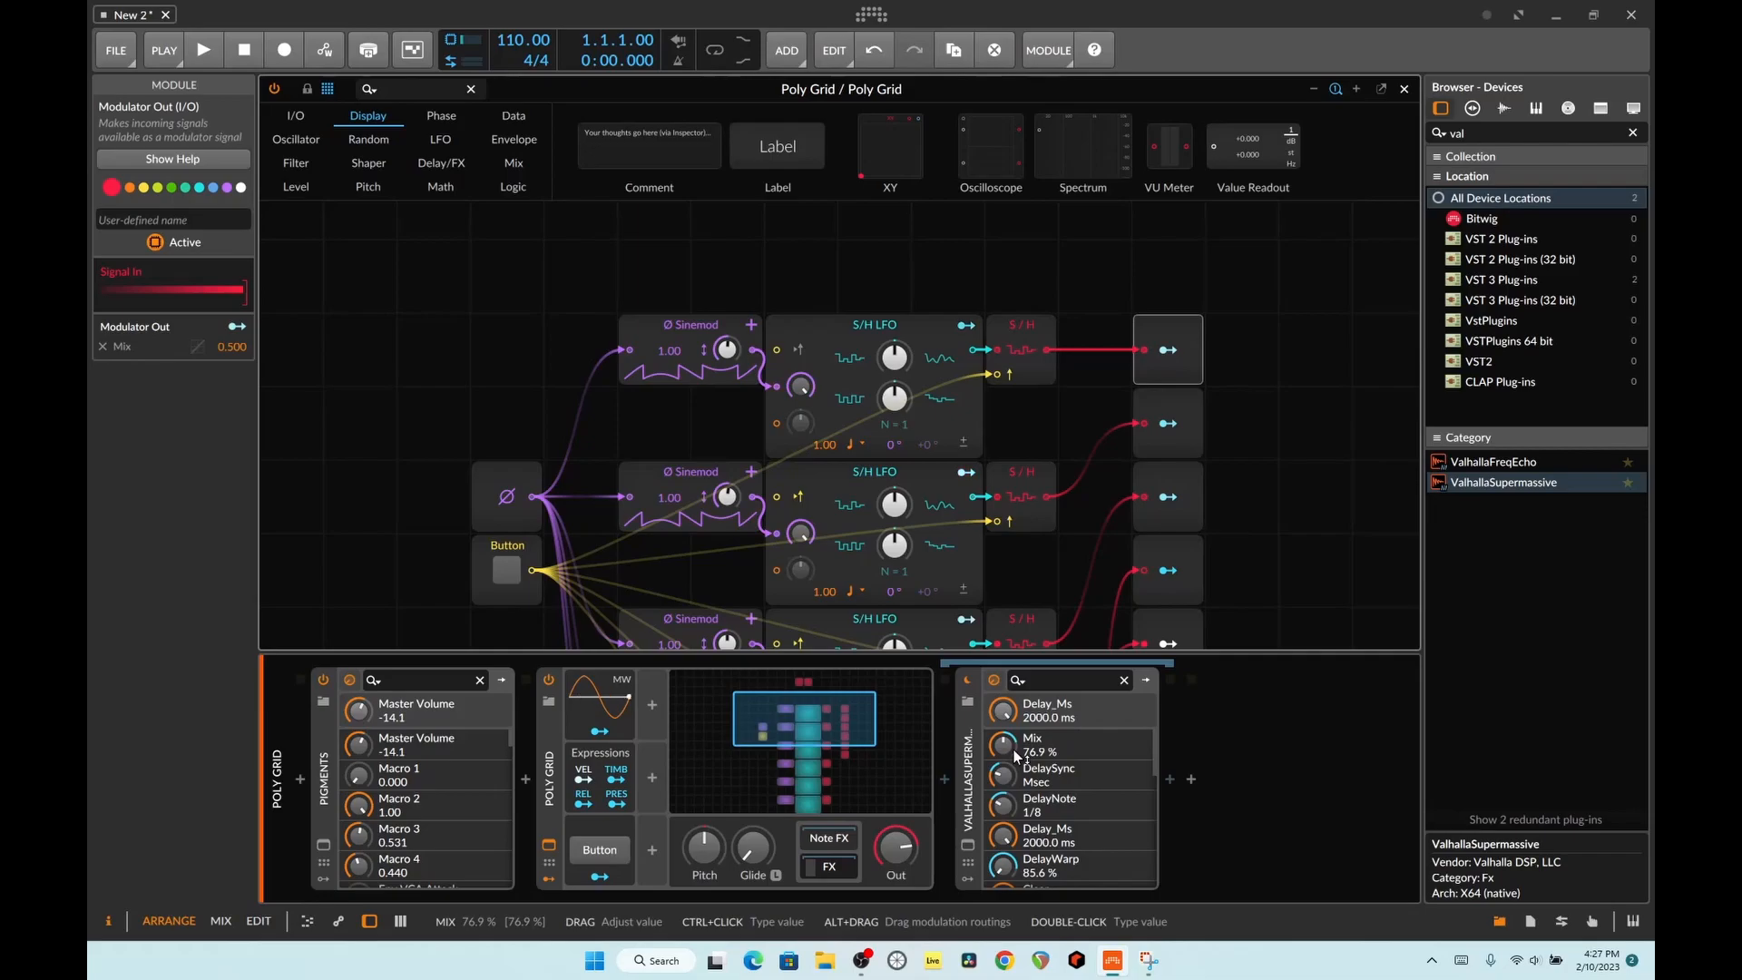
# Step: Examine which ValhallaSupermassive parameter each of the second through sixth Modulator Out modules controls
pyautogui.click(1197, 413)
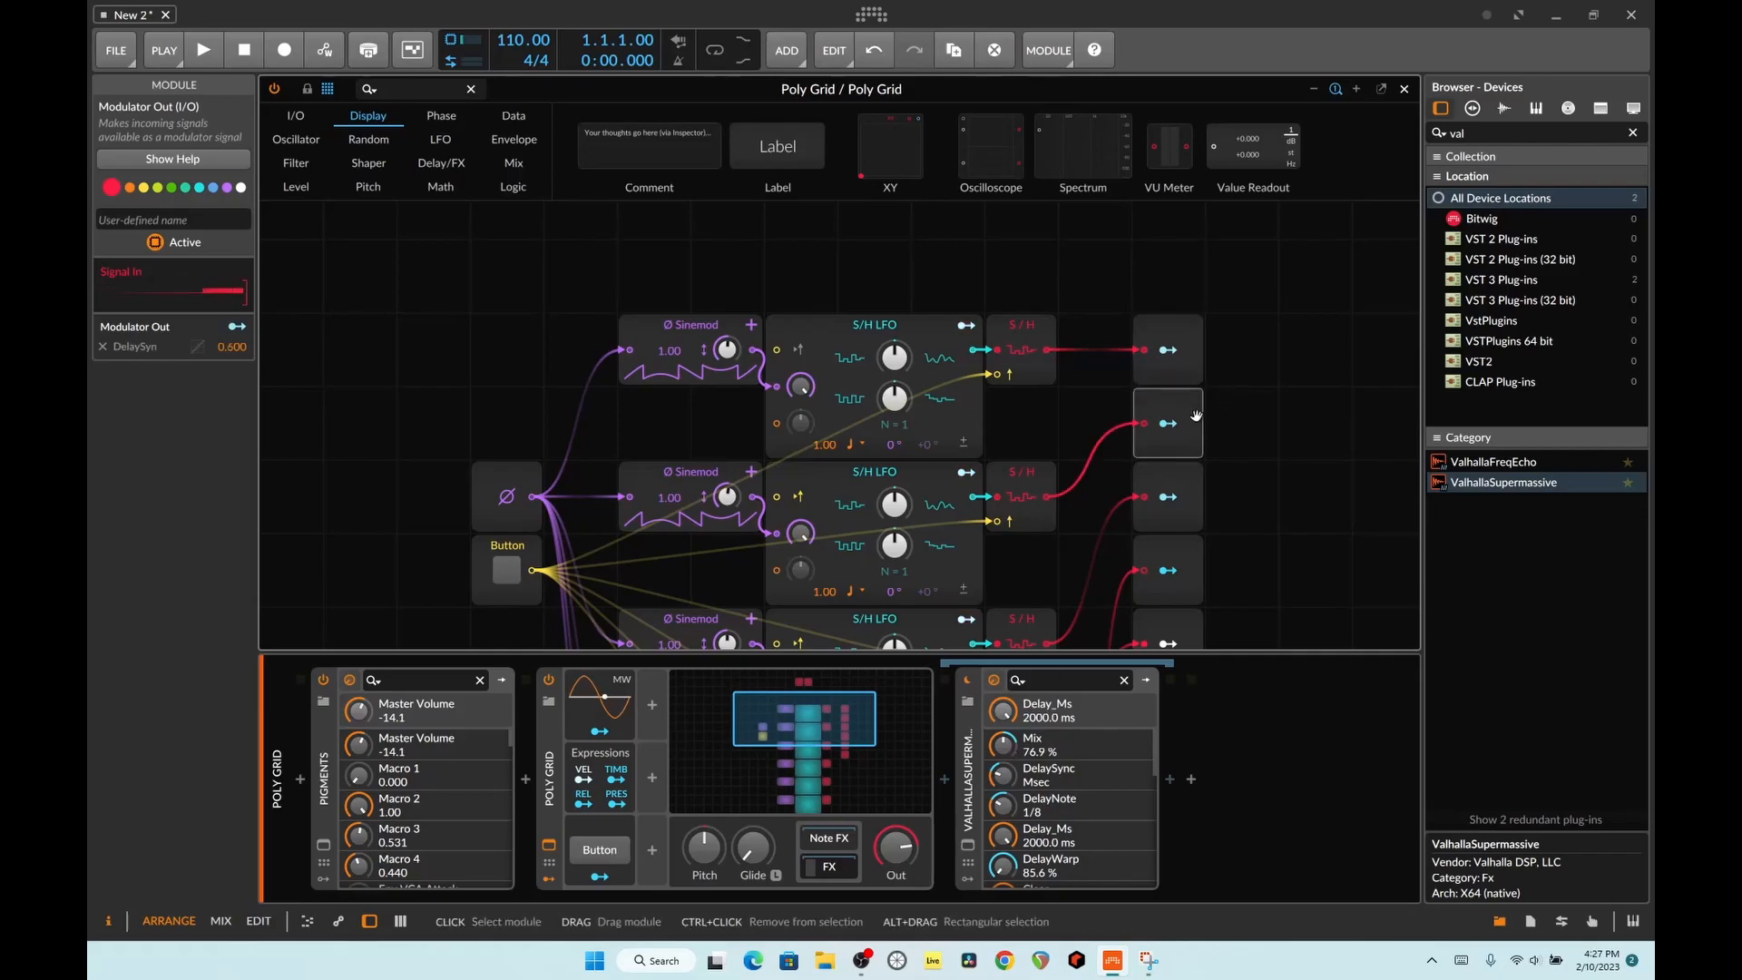
pyautogui.click(1180, 503)
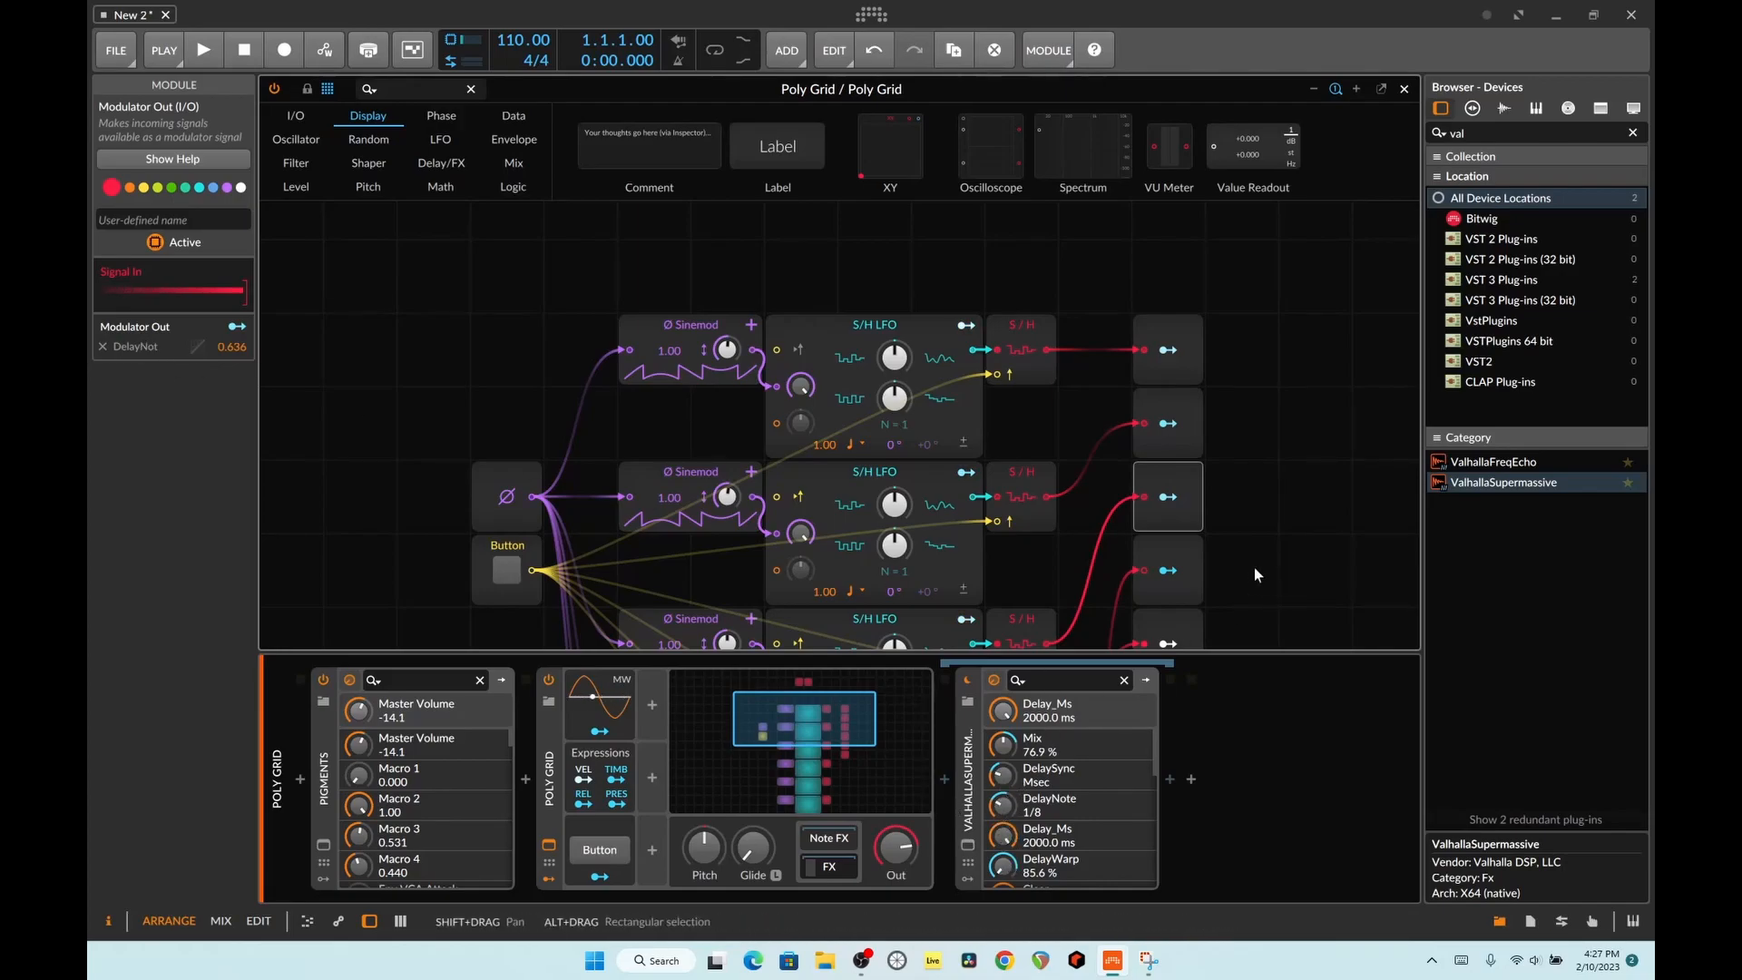
pyautogui.click(1194, 561)
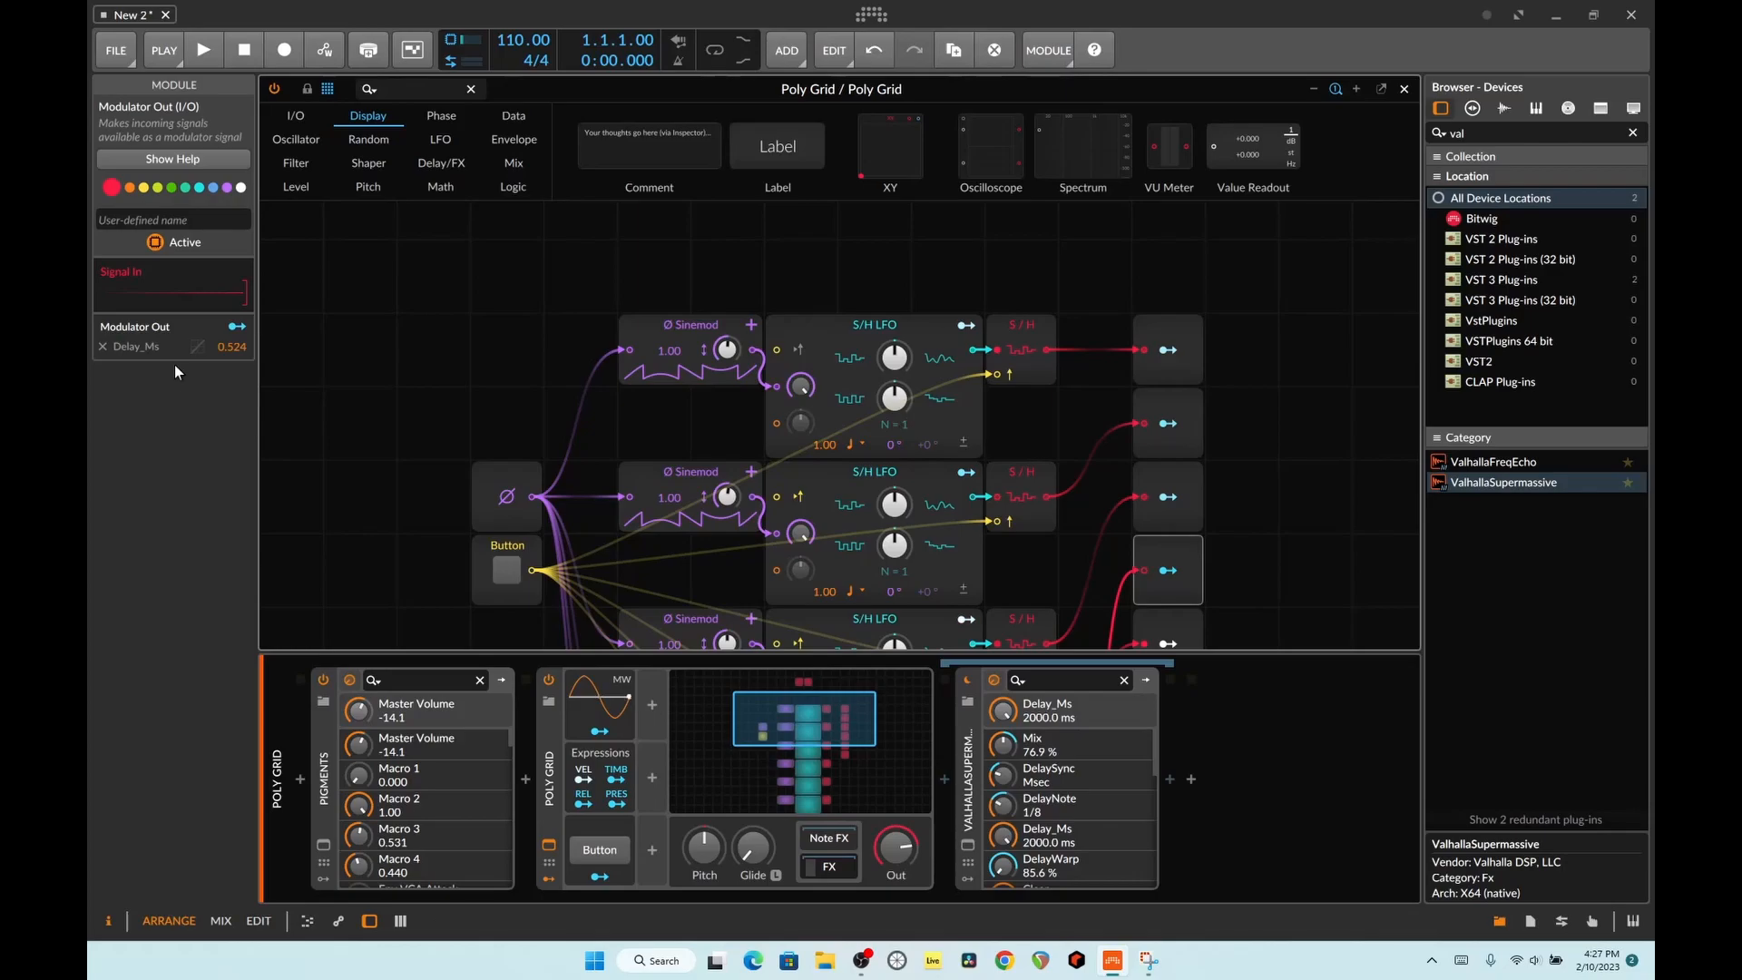
pyautogui.scroll(-1, 1180, 590)
pyautogui.click(1187, 574)
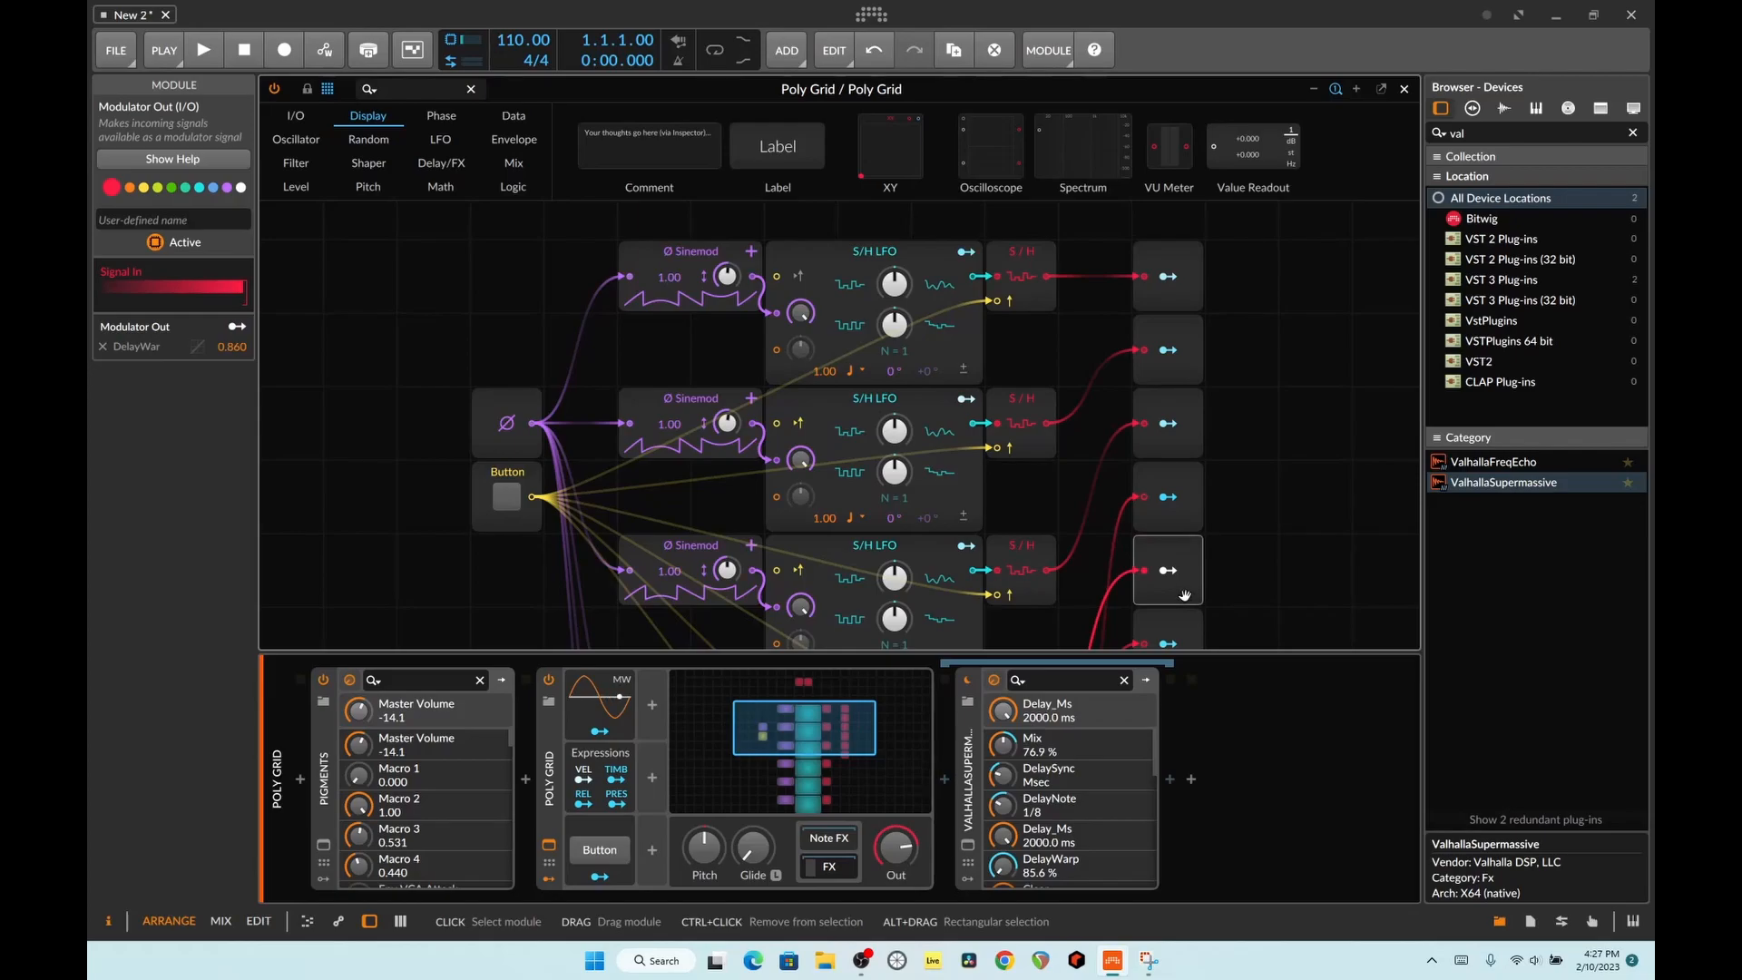
pyautogui.scroll(-2, 1184, 594)
pyautogui.click(1190, 493)
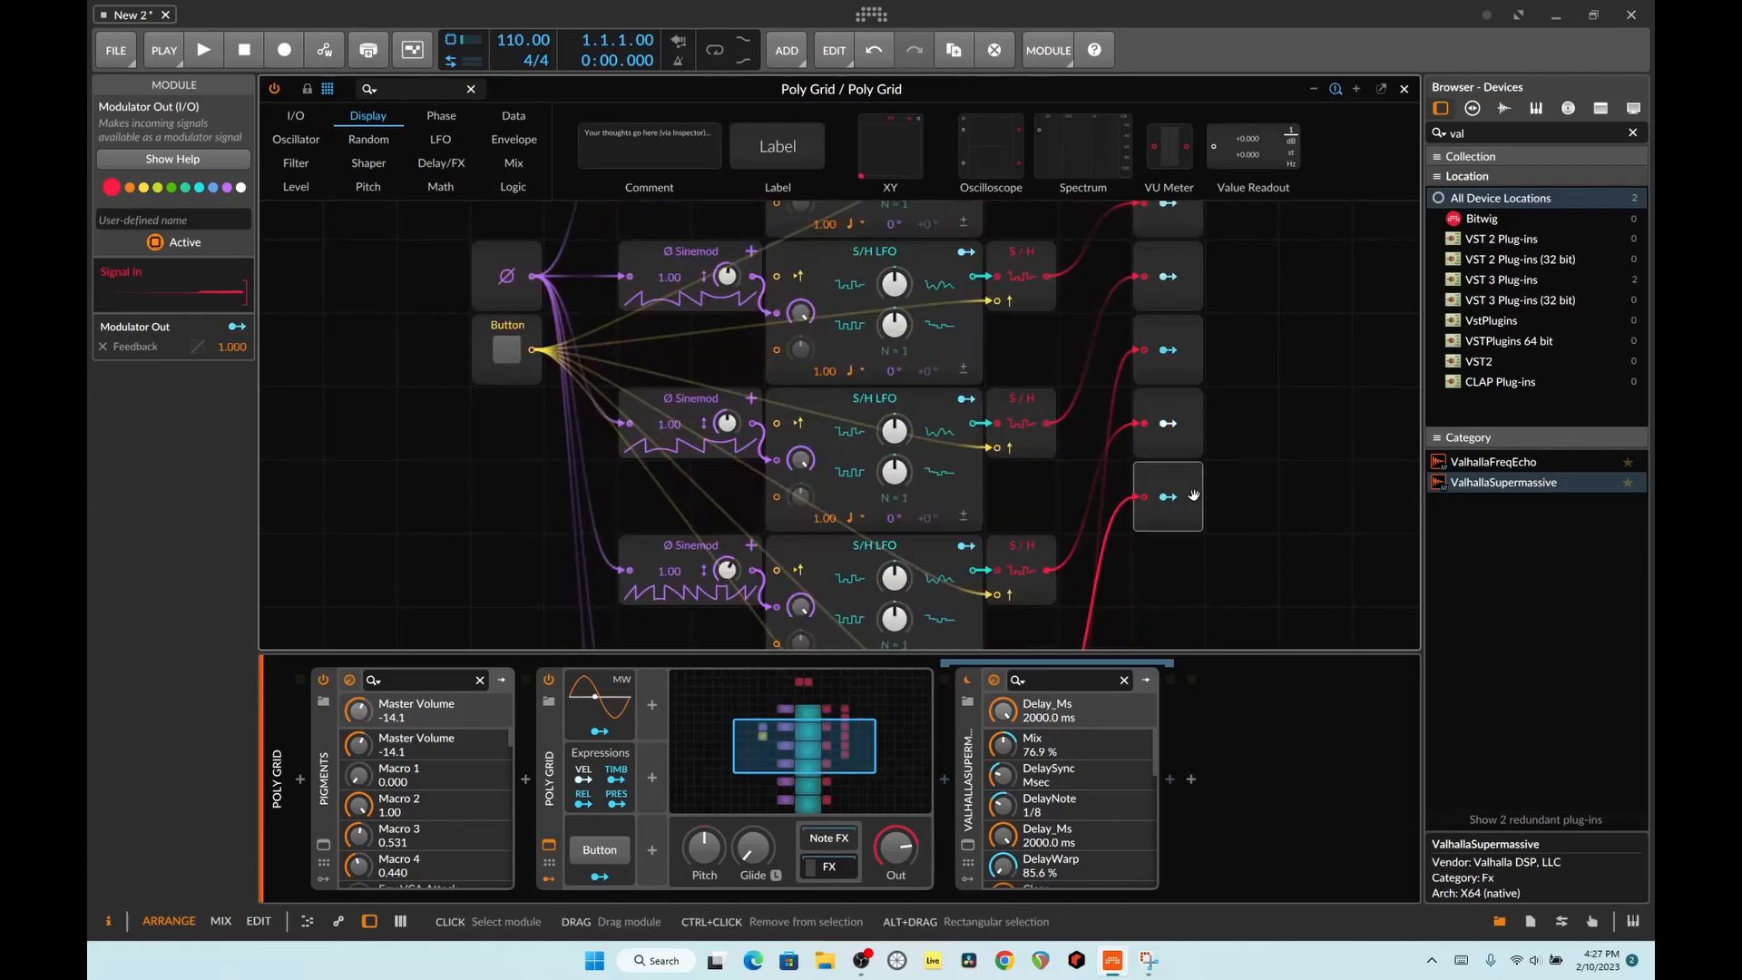
pyautogui.scroll(2, 1145, 414)
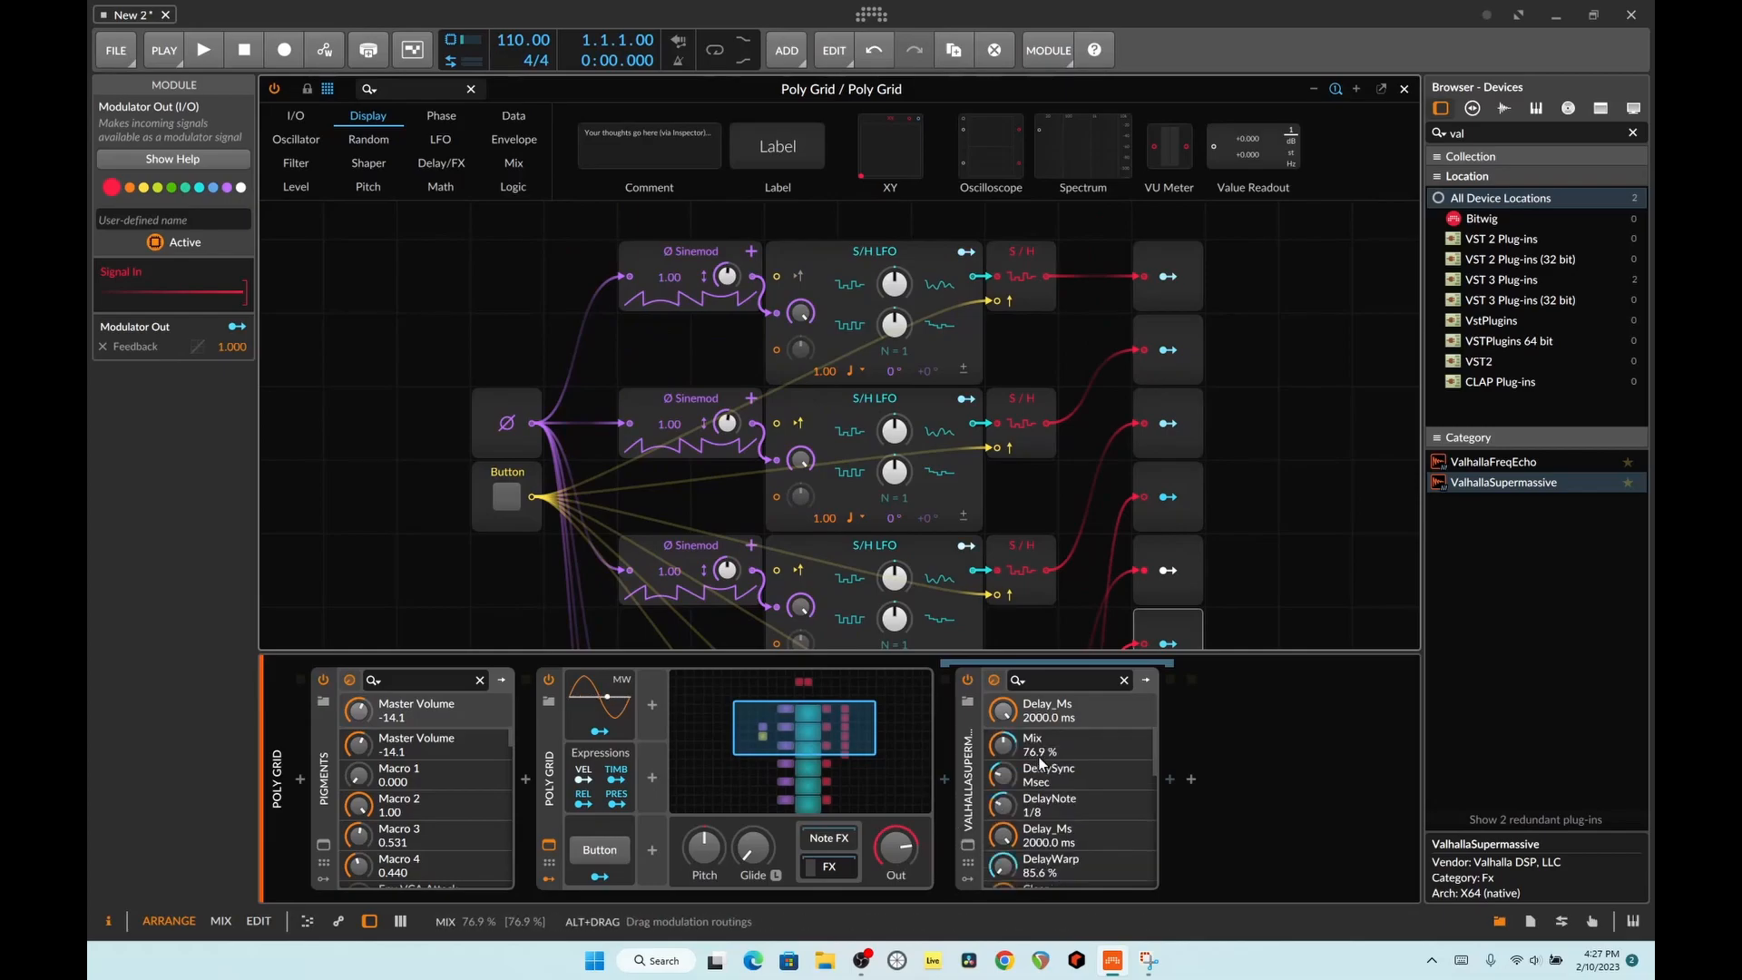
pyautogui.scroll(-2, 1016, 590)
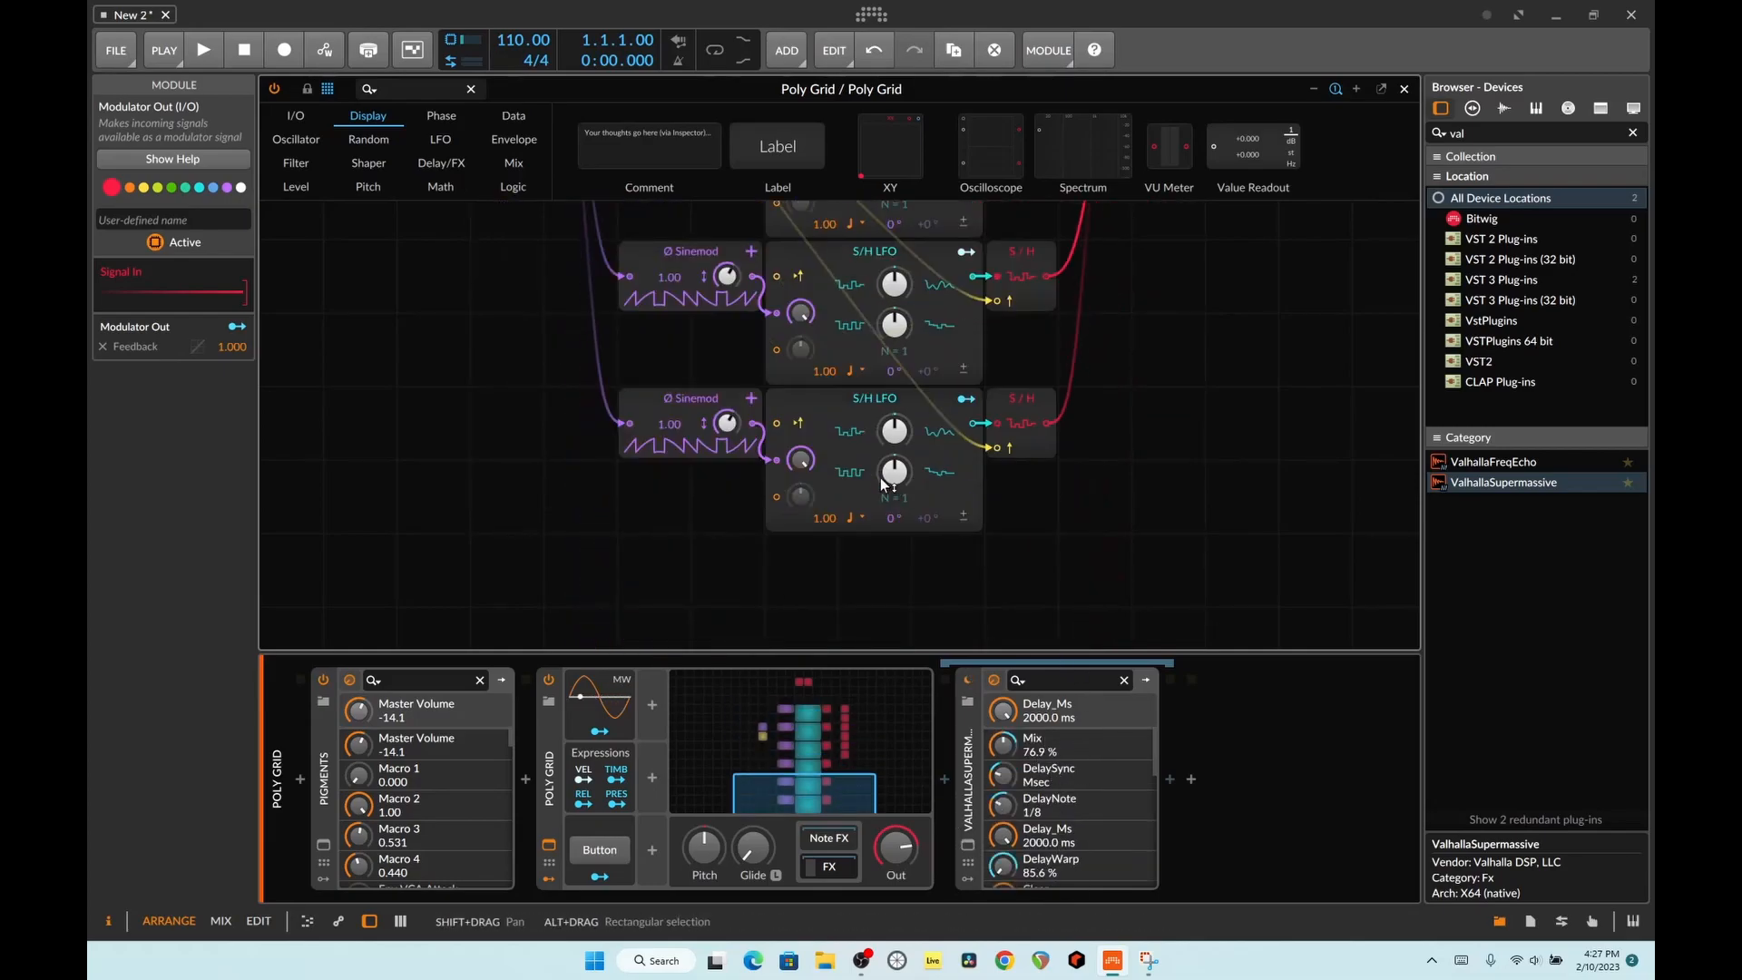
pyautogui.scroll(2, 1096, 412)
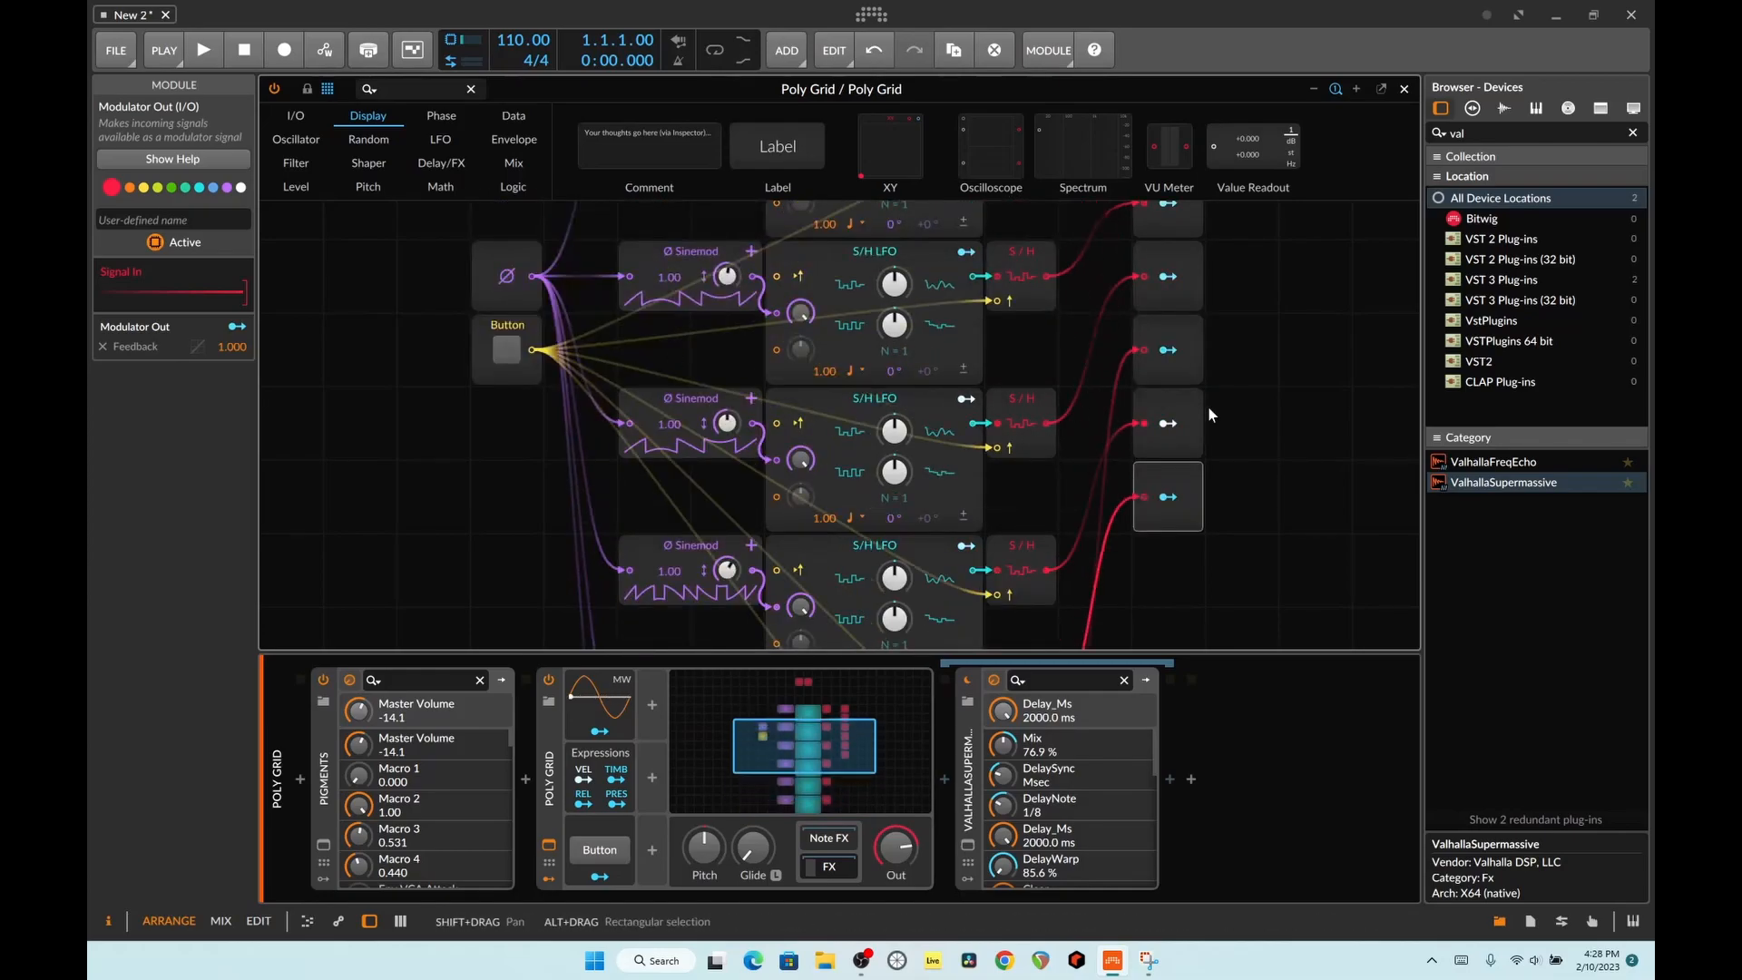
# Step: Add an Oscilloscope module beside the bottom S/H module and feed that S/H's output into its first signal input
pyautogui.scroll(-2, 1154, 548)
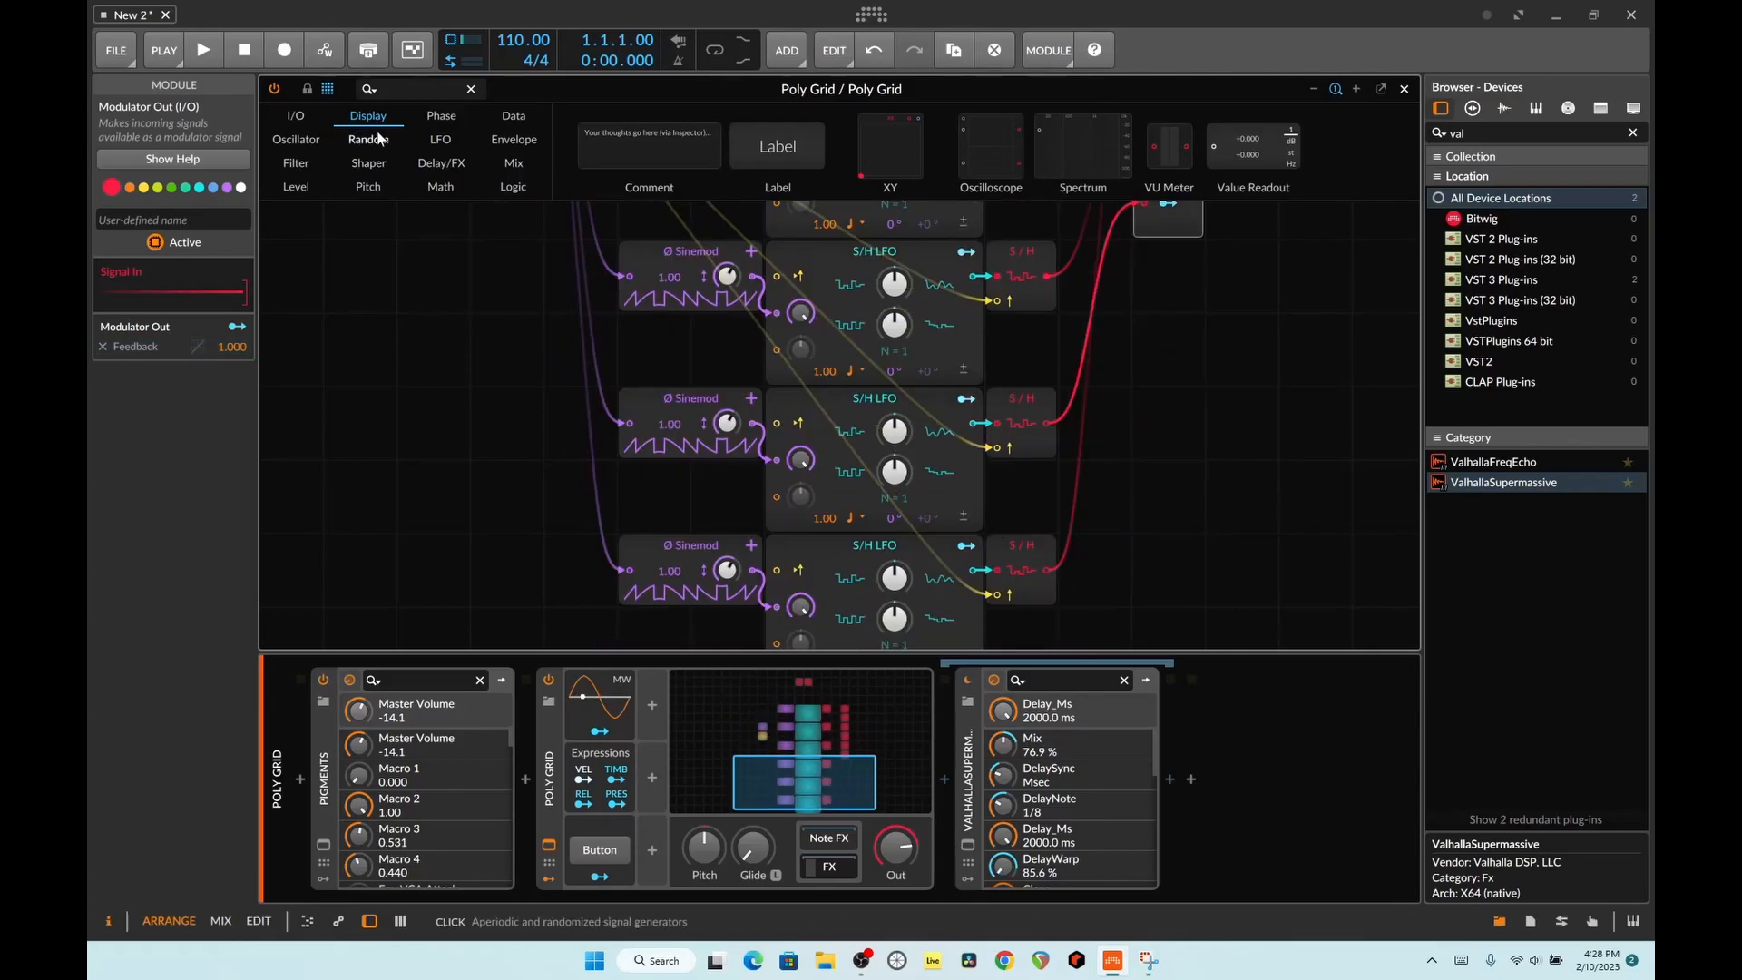
pyautogui.moveTo(1015, 174); pyautogui.dragTo(1178, 490)
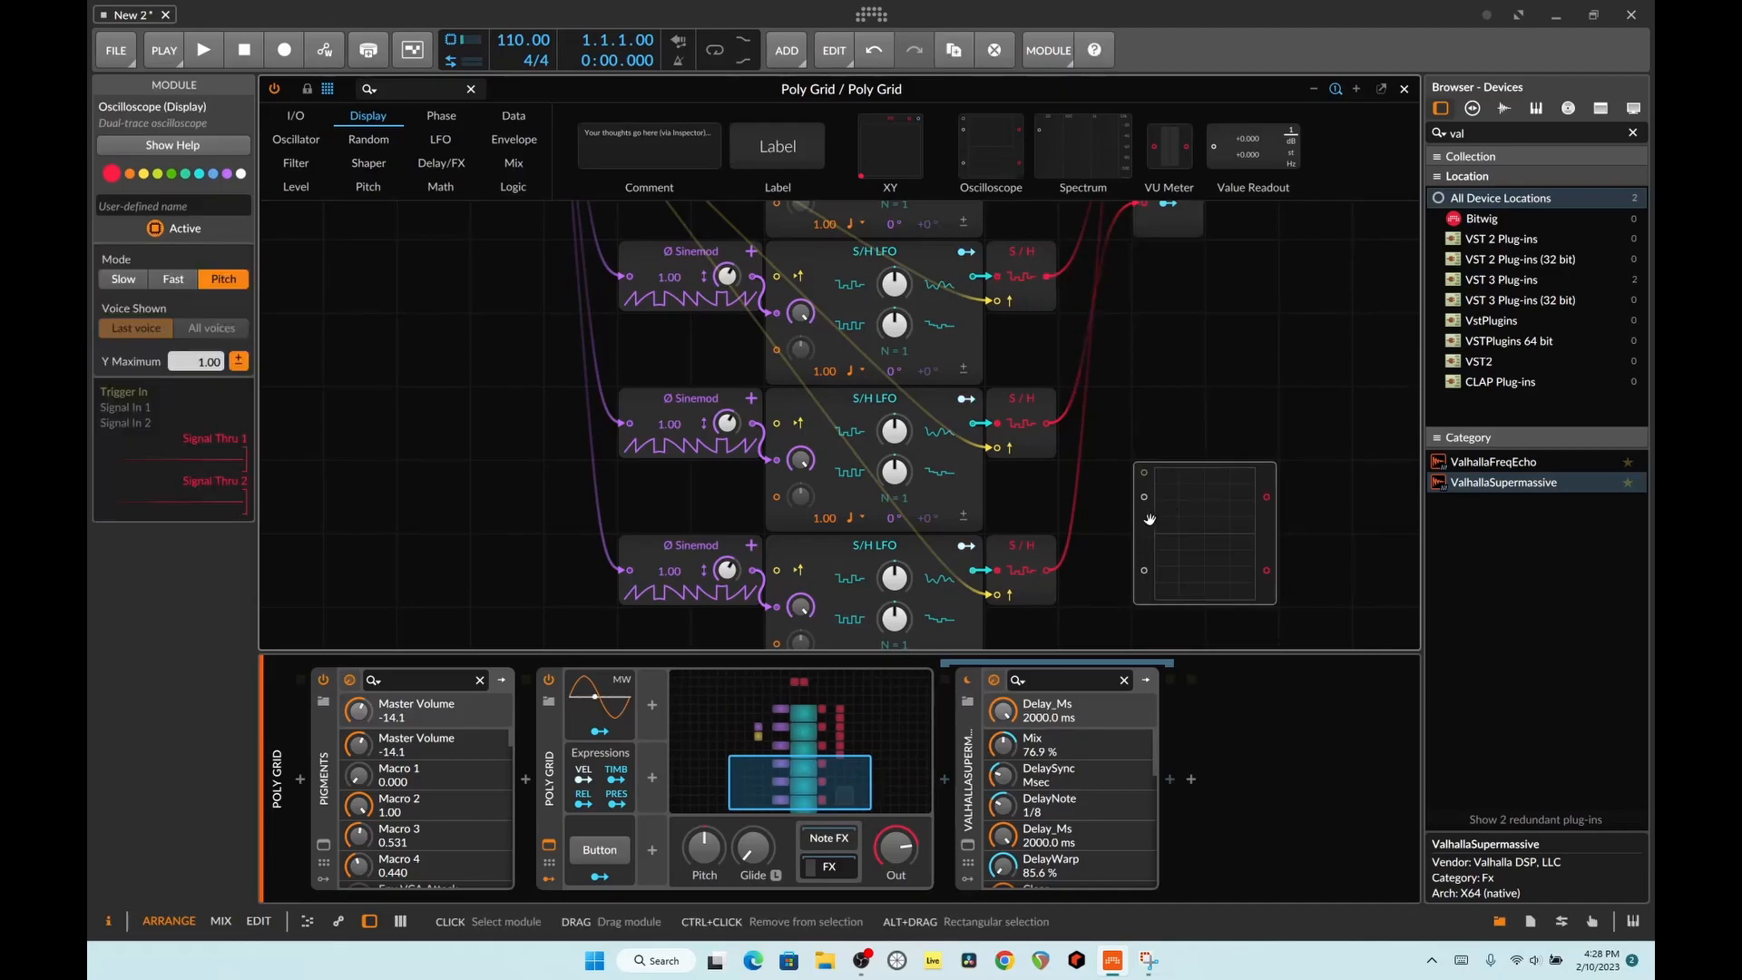
pyautogui.moveTo(1048, 570); pyautogui.dragTo(1144, 496)
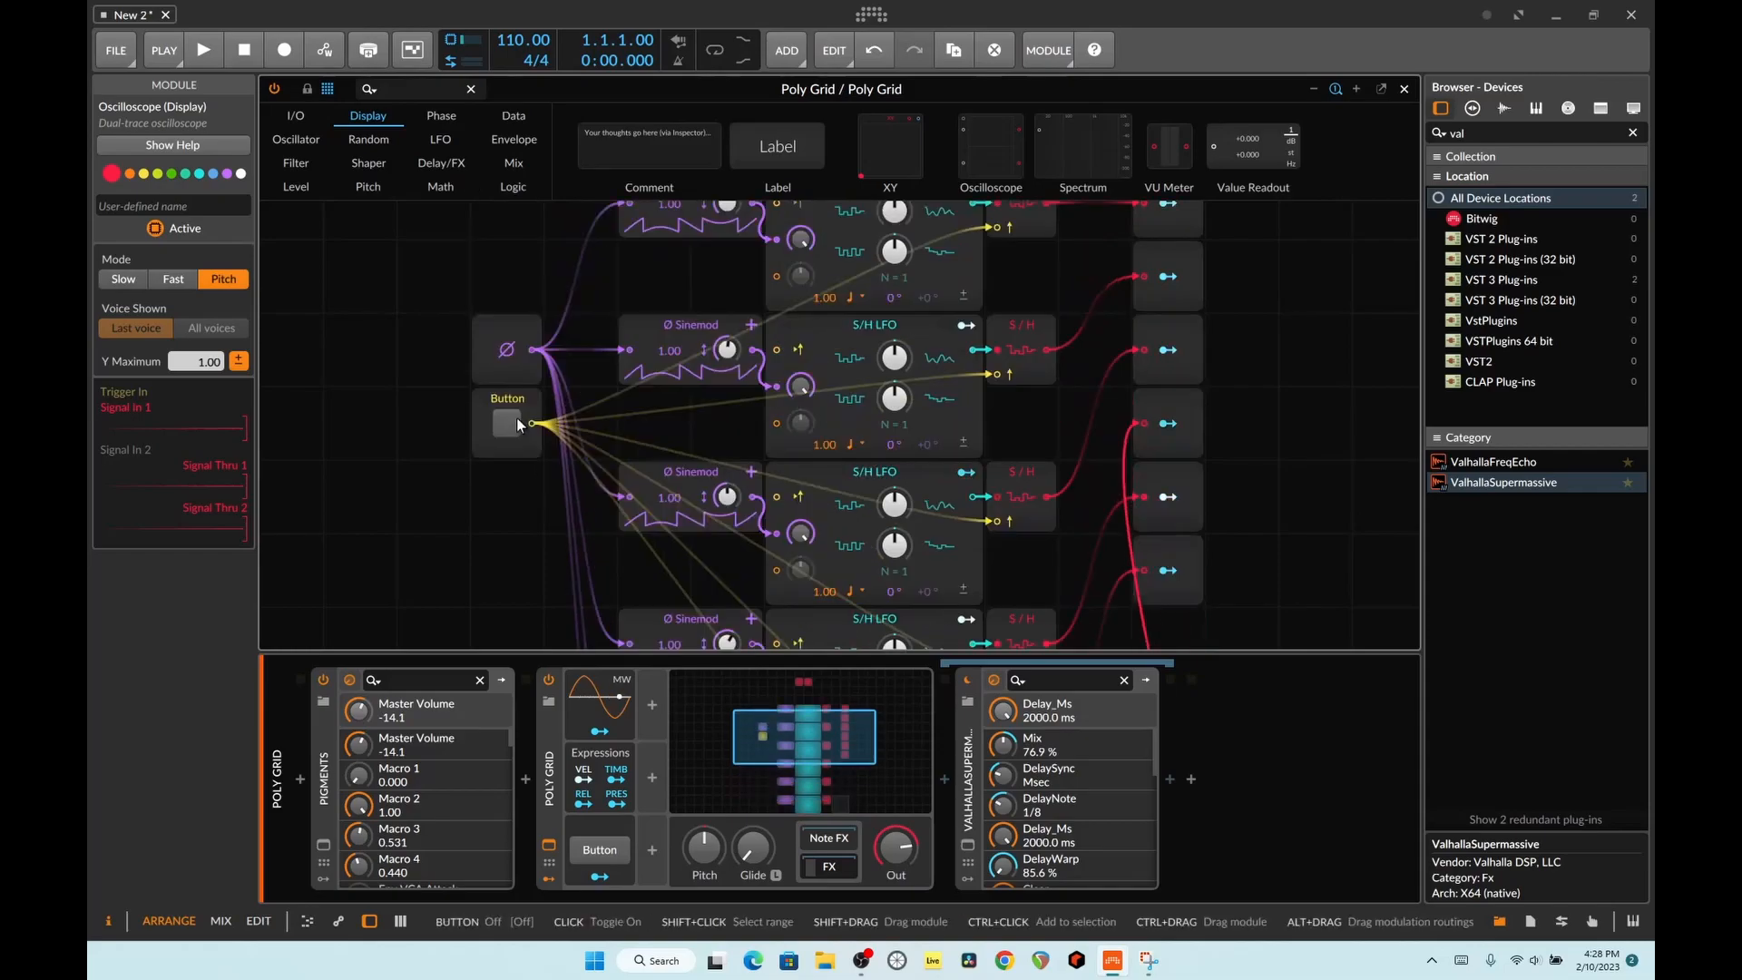
# Step: Toggle the Button modulator repeatedly and watch the sampled value of the last S/H chain on the Oscilloscope
pyautogui.click(599, 849)
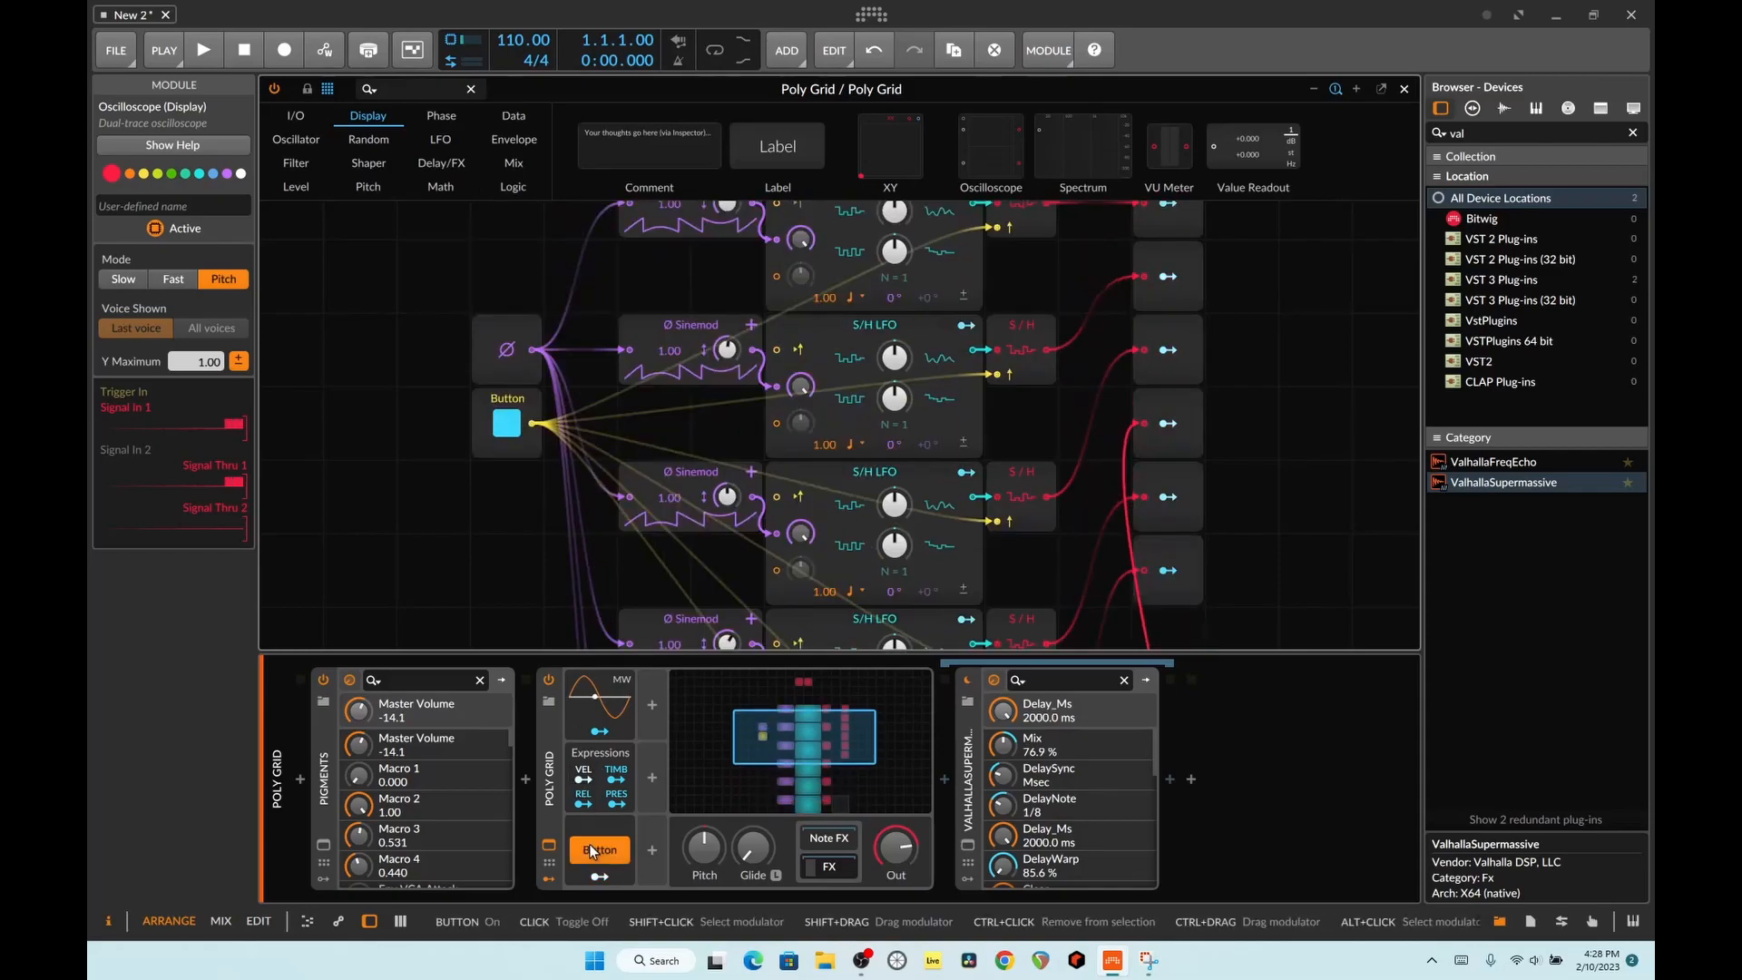
pyautogui.click(497, 422)
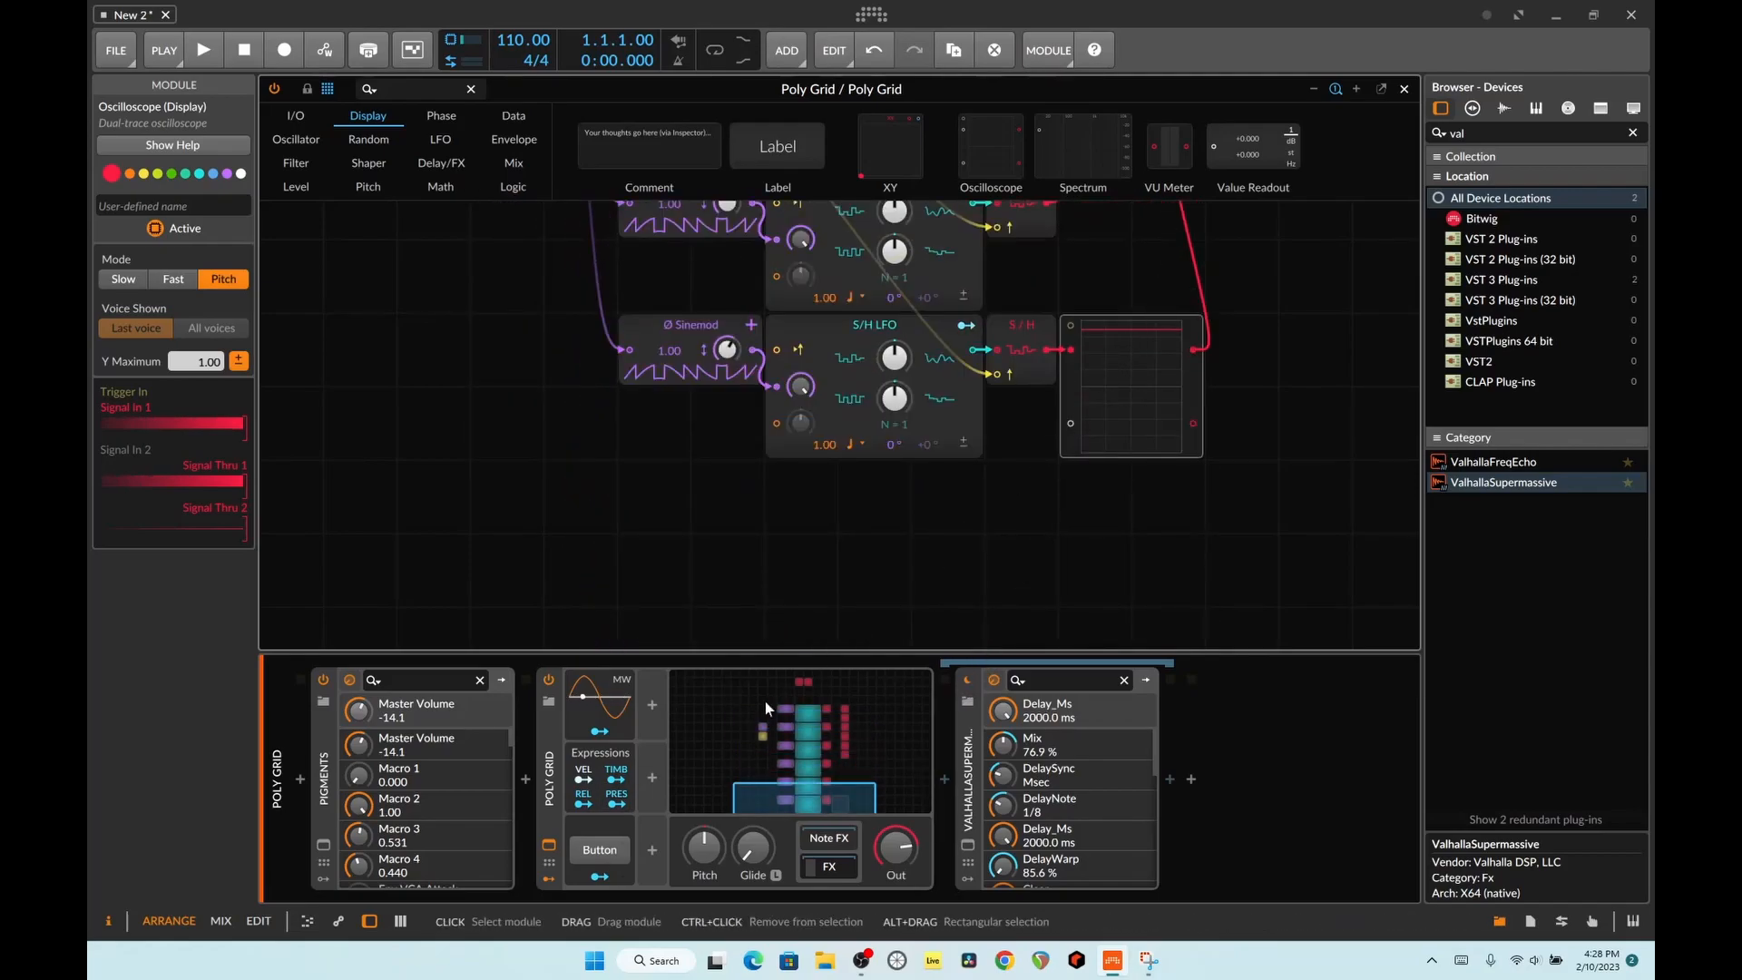
pyautogui.click(615, 852)
pyautogui.click(617, 852)
pyautogui.click(617, 853)
pyautogui.click(617, 853)
pyautogui.click(617, 853)
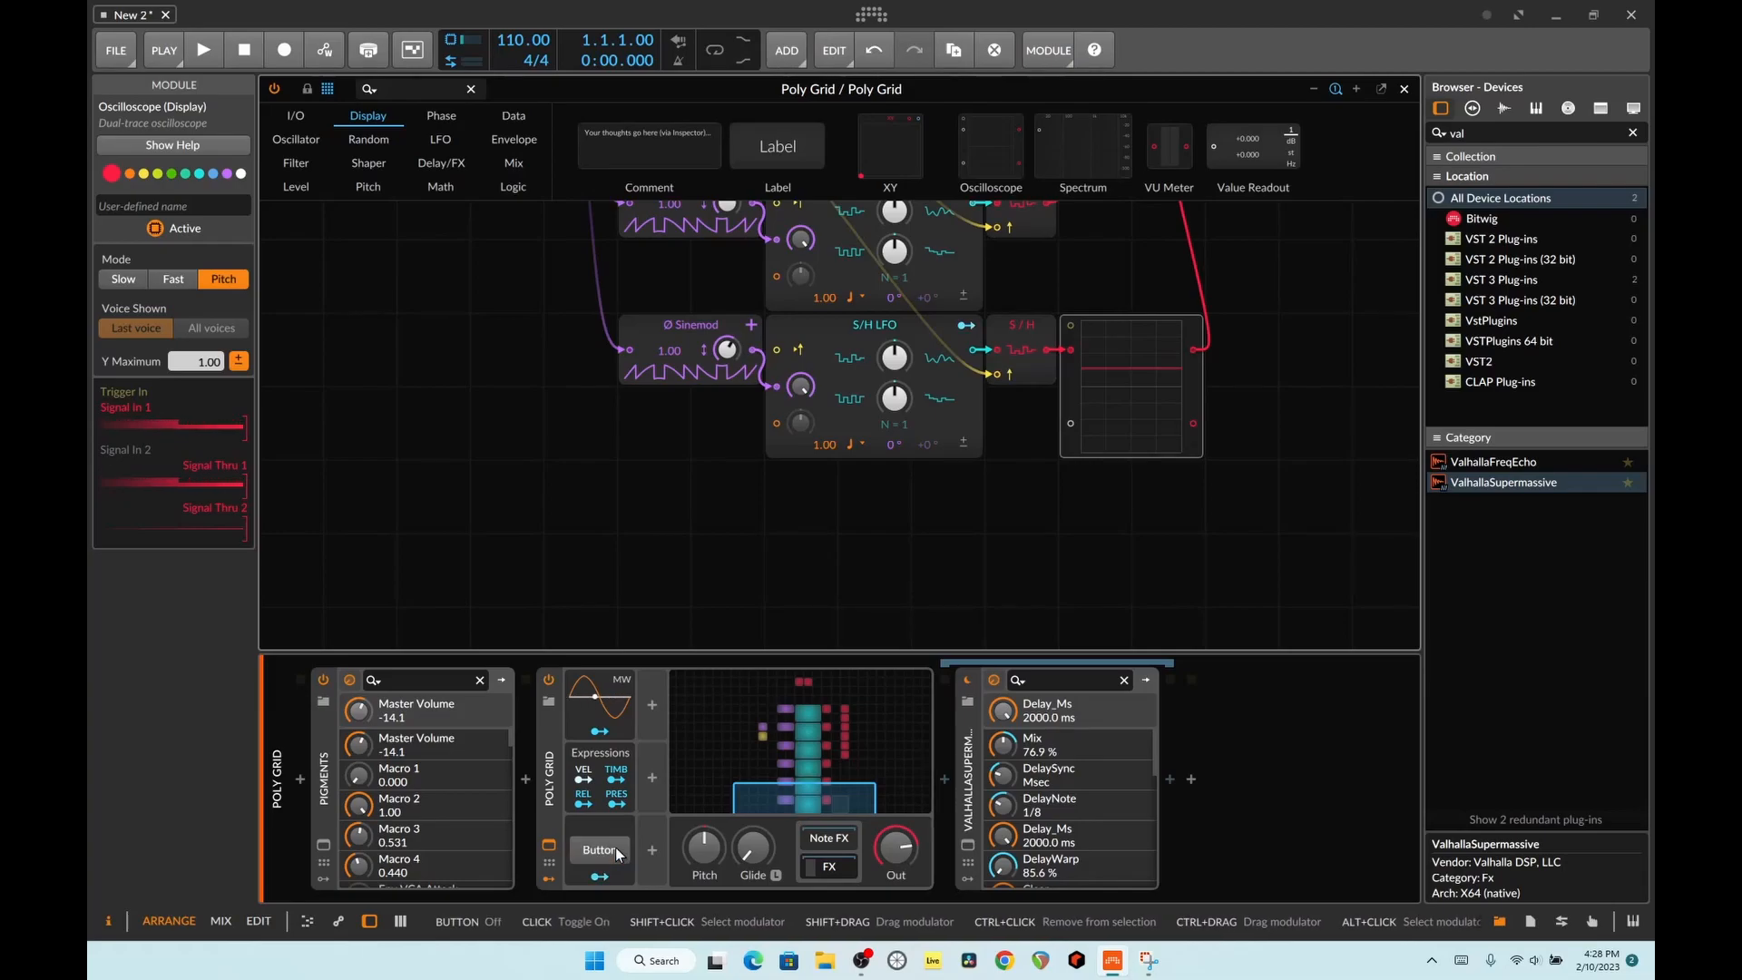
pyautogui.click(617, 853)
pyautogui.click(617, 853)
# Step: Select the last S/H module and toggle the Button modulator several times to examine the trigger distribution and the S/H signals
pyautogui.click(1028, 383)
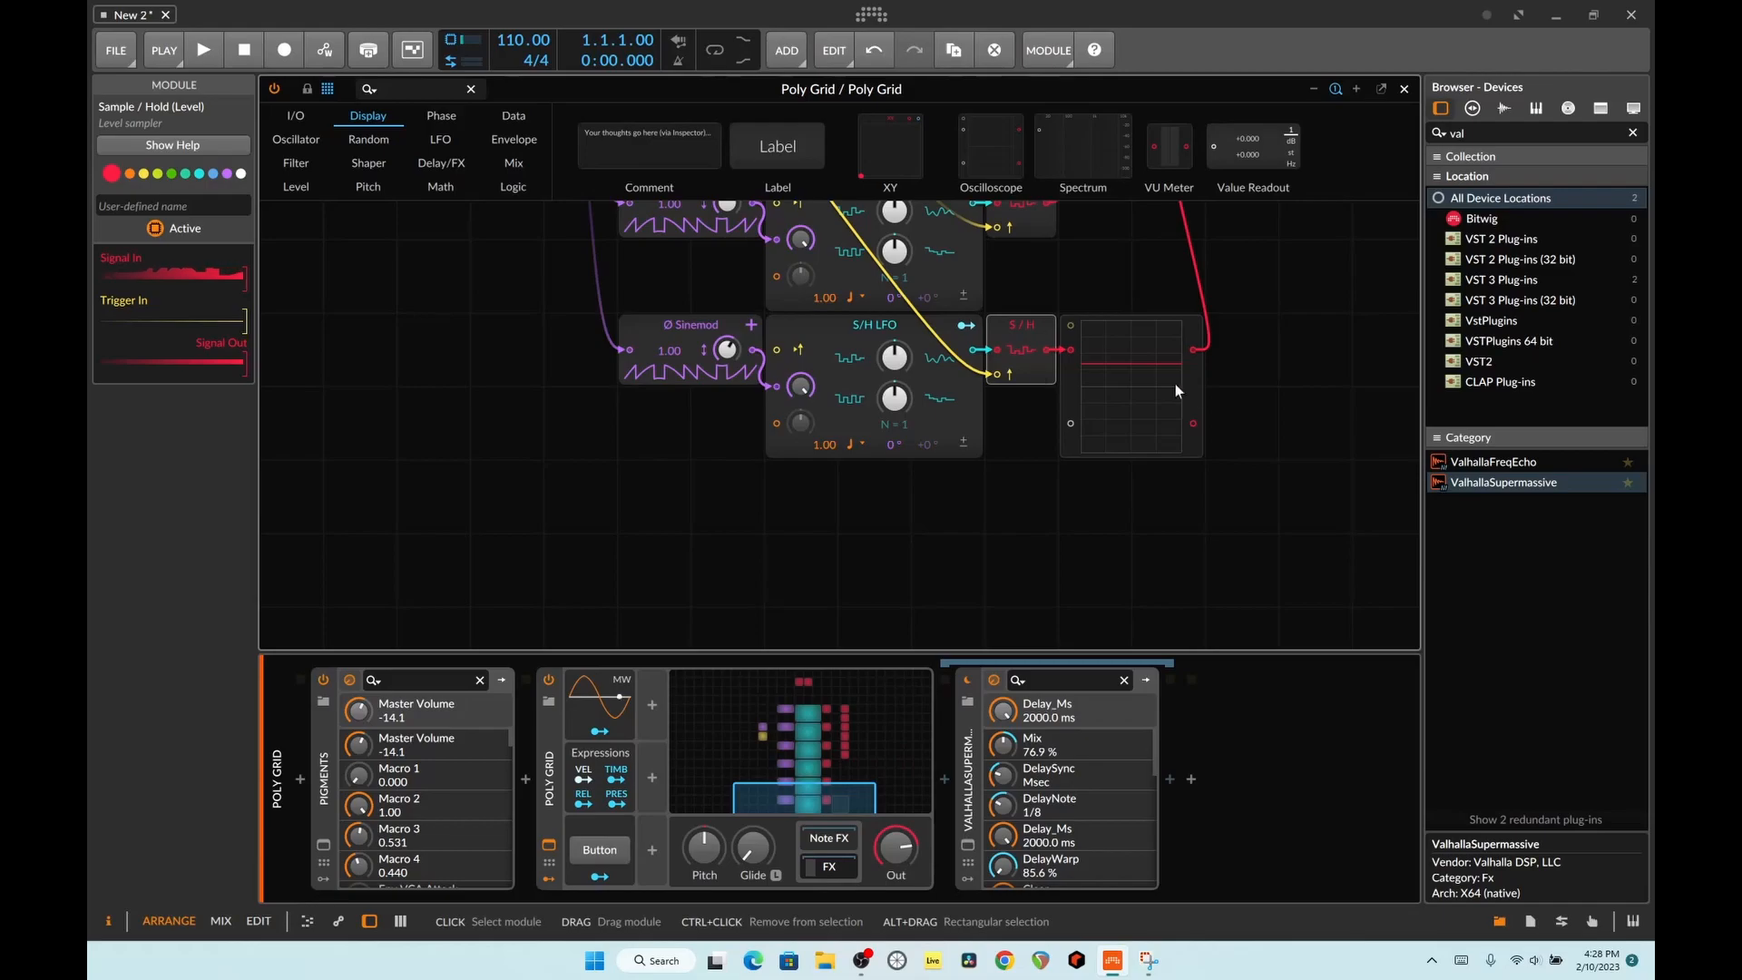
pyautogui.scroll(10, 1270, 408)
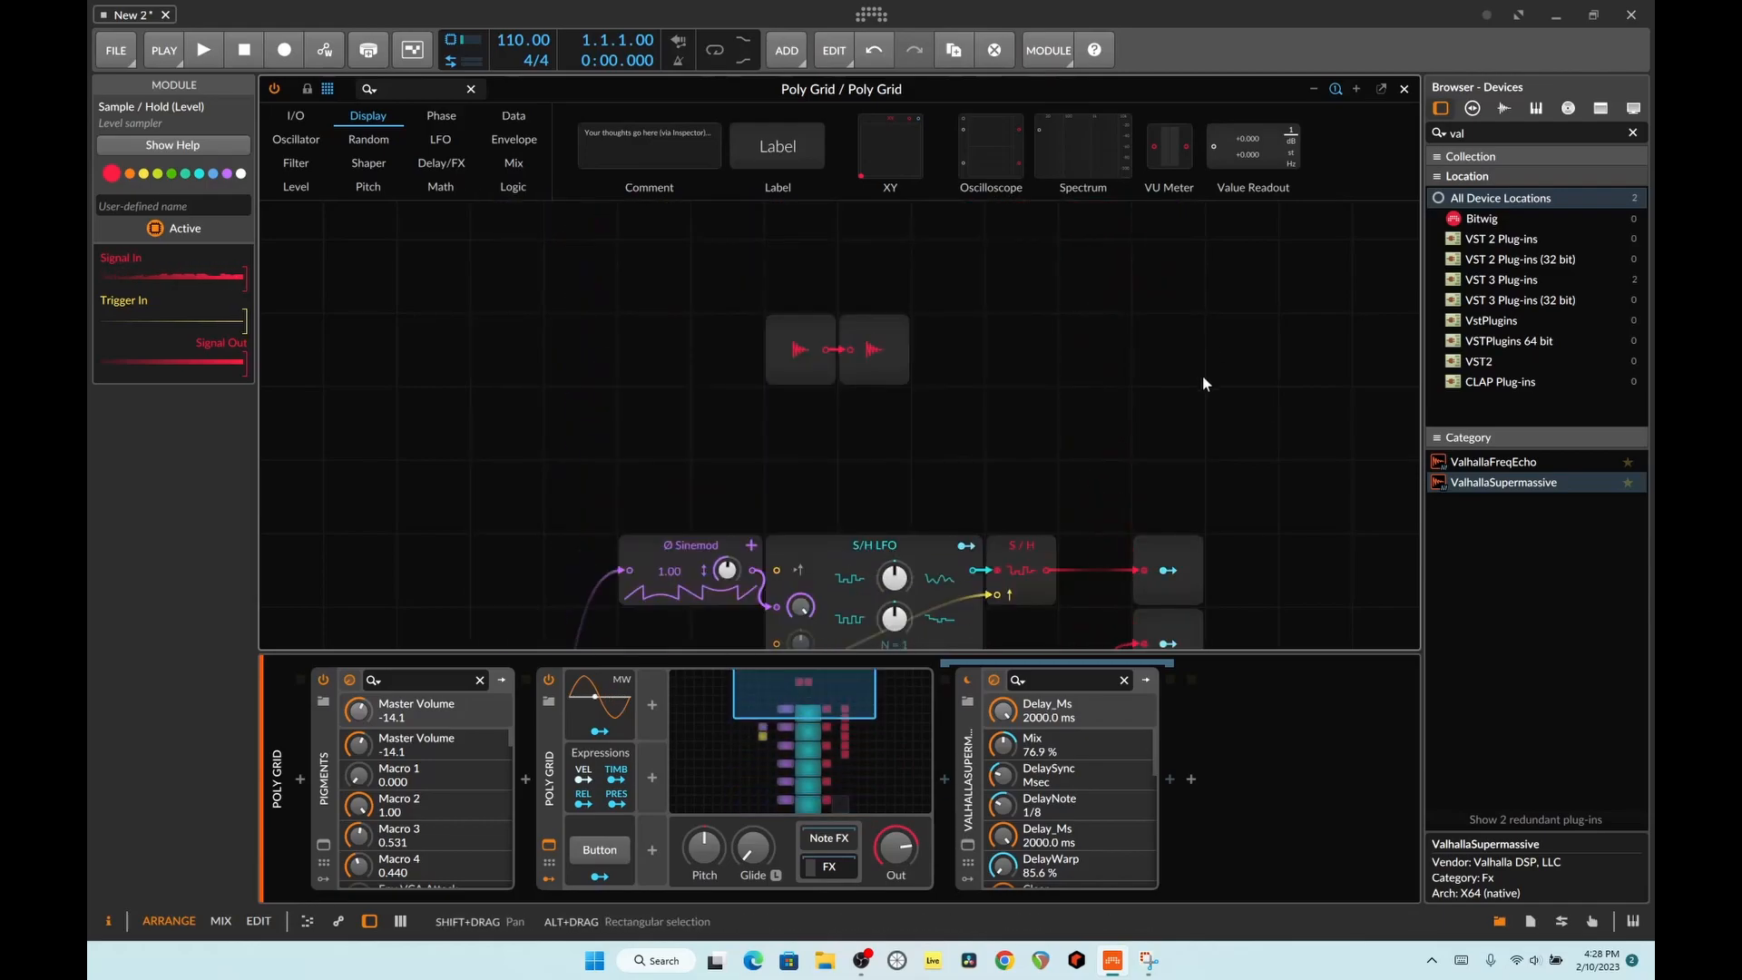
pyautogui.scroll(-2, 1221, 436)
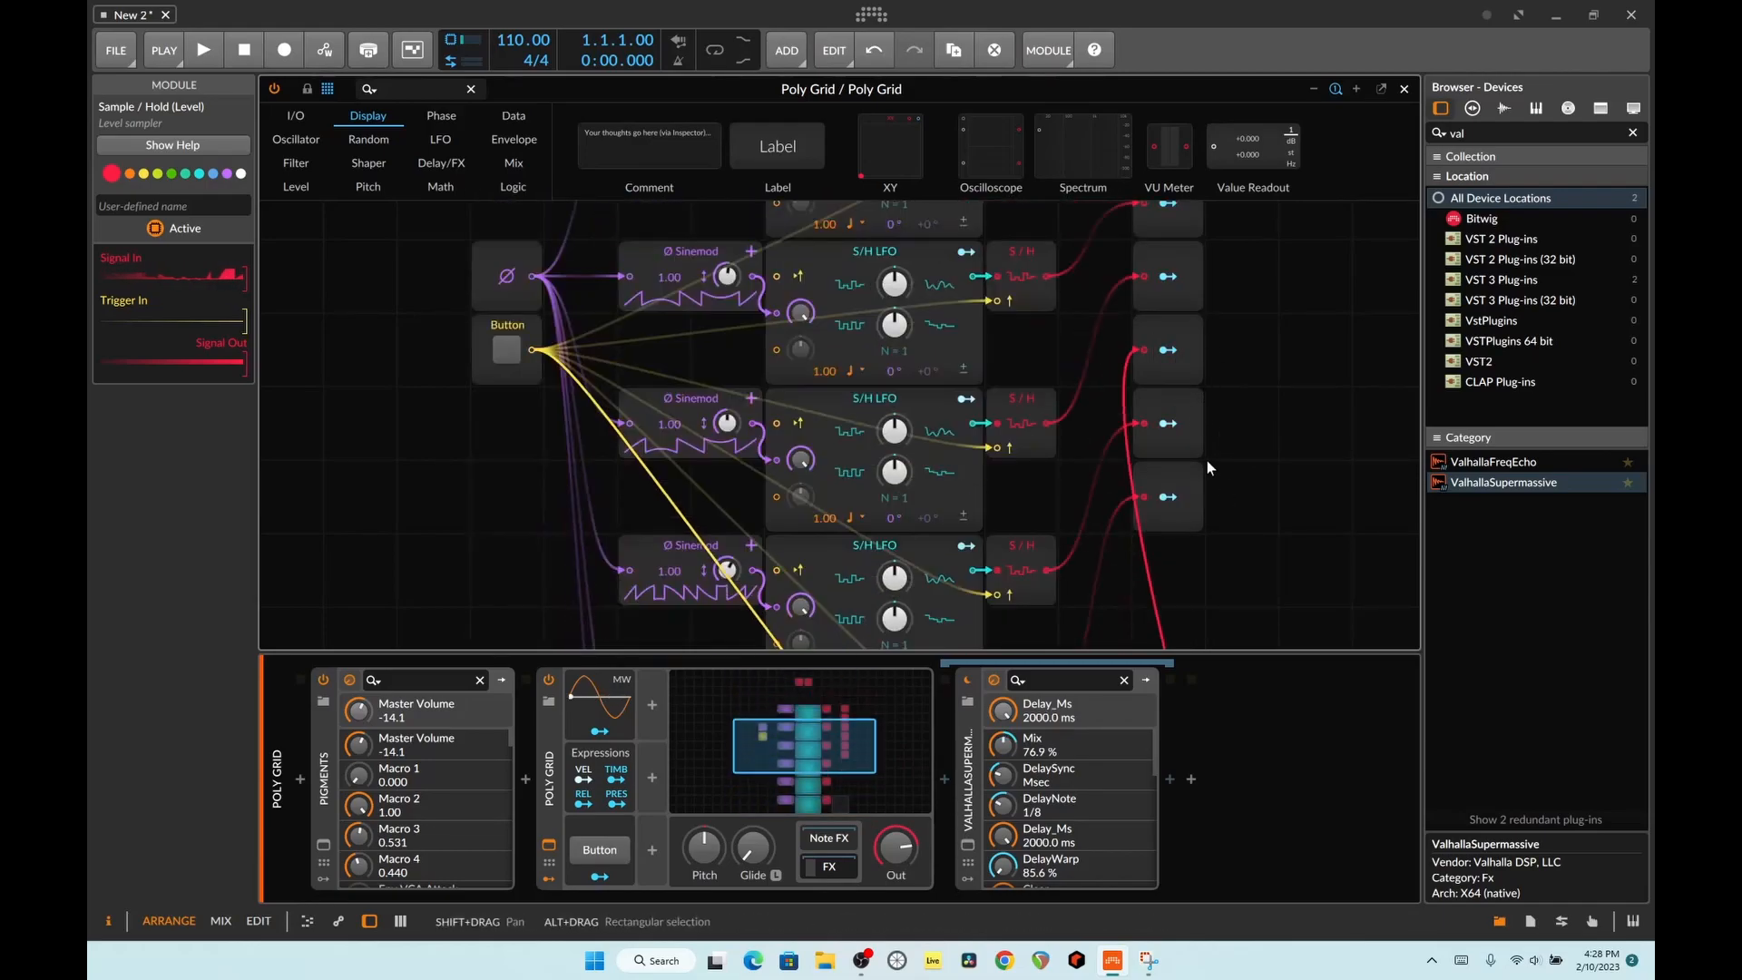
pyautogui.scroll(1, 1180, 272)
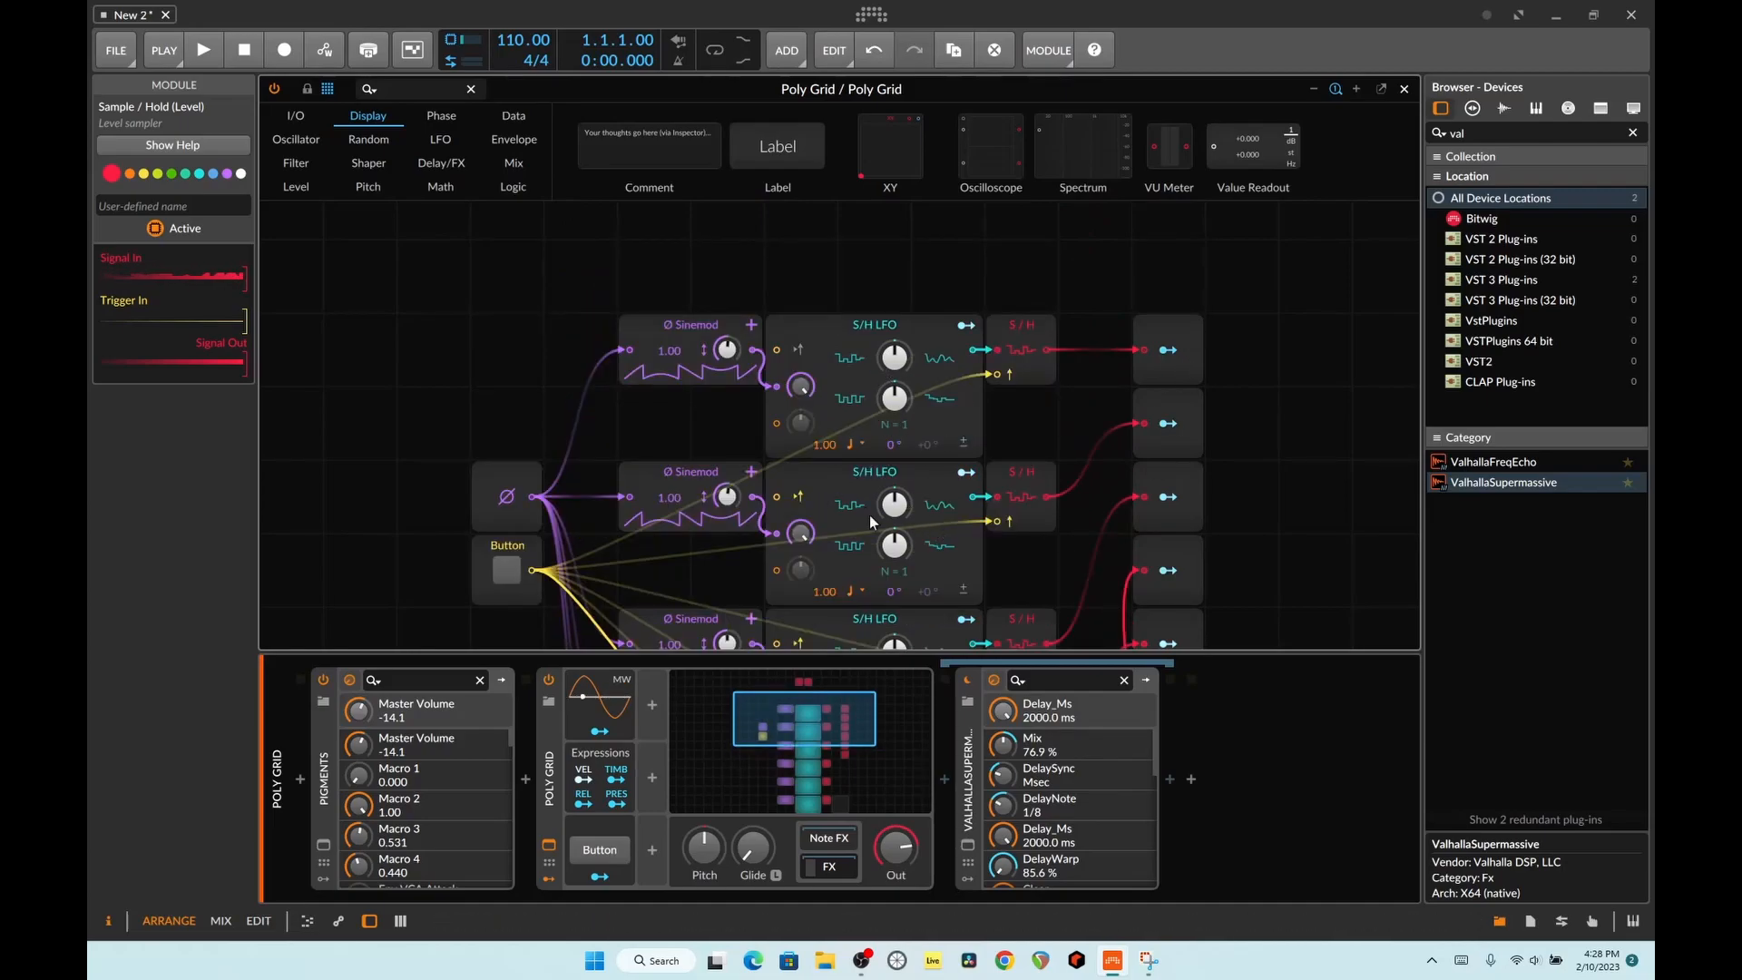
pyautogui.scroll(-3, 842, 508)
pyautogui.click(600, 850)
pyautogui.click(615, 860)
pyautogui.click(615, 859)
pyautogui.click(615, 859)
pyautogui.click(614, 859)
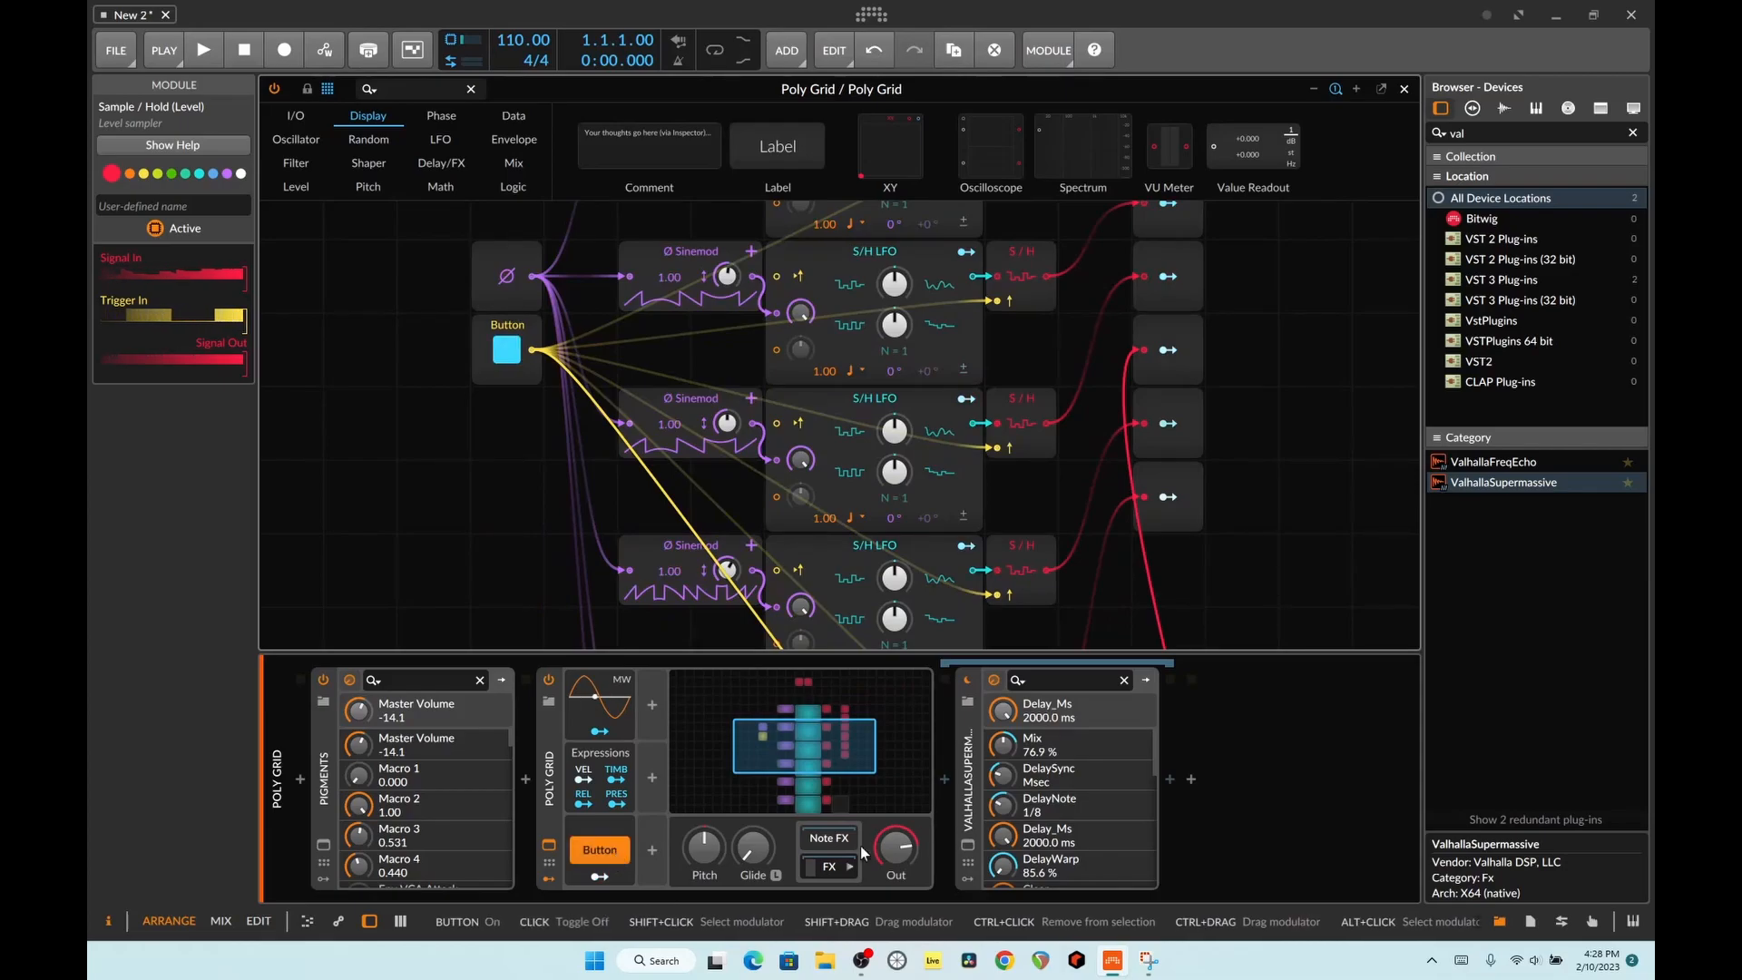
pyautogui.click(622, 855)
pyautogui.click(623, 854)
pyautogui.click(623, 855)
# Step: Return to the Oscilloscope at the bottom chain and keep toggling Button to compare successive held values with the S/H trigger signal
pyautogui.scroll(-5, 1131, 541)
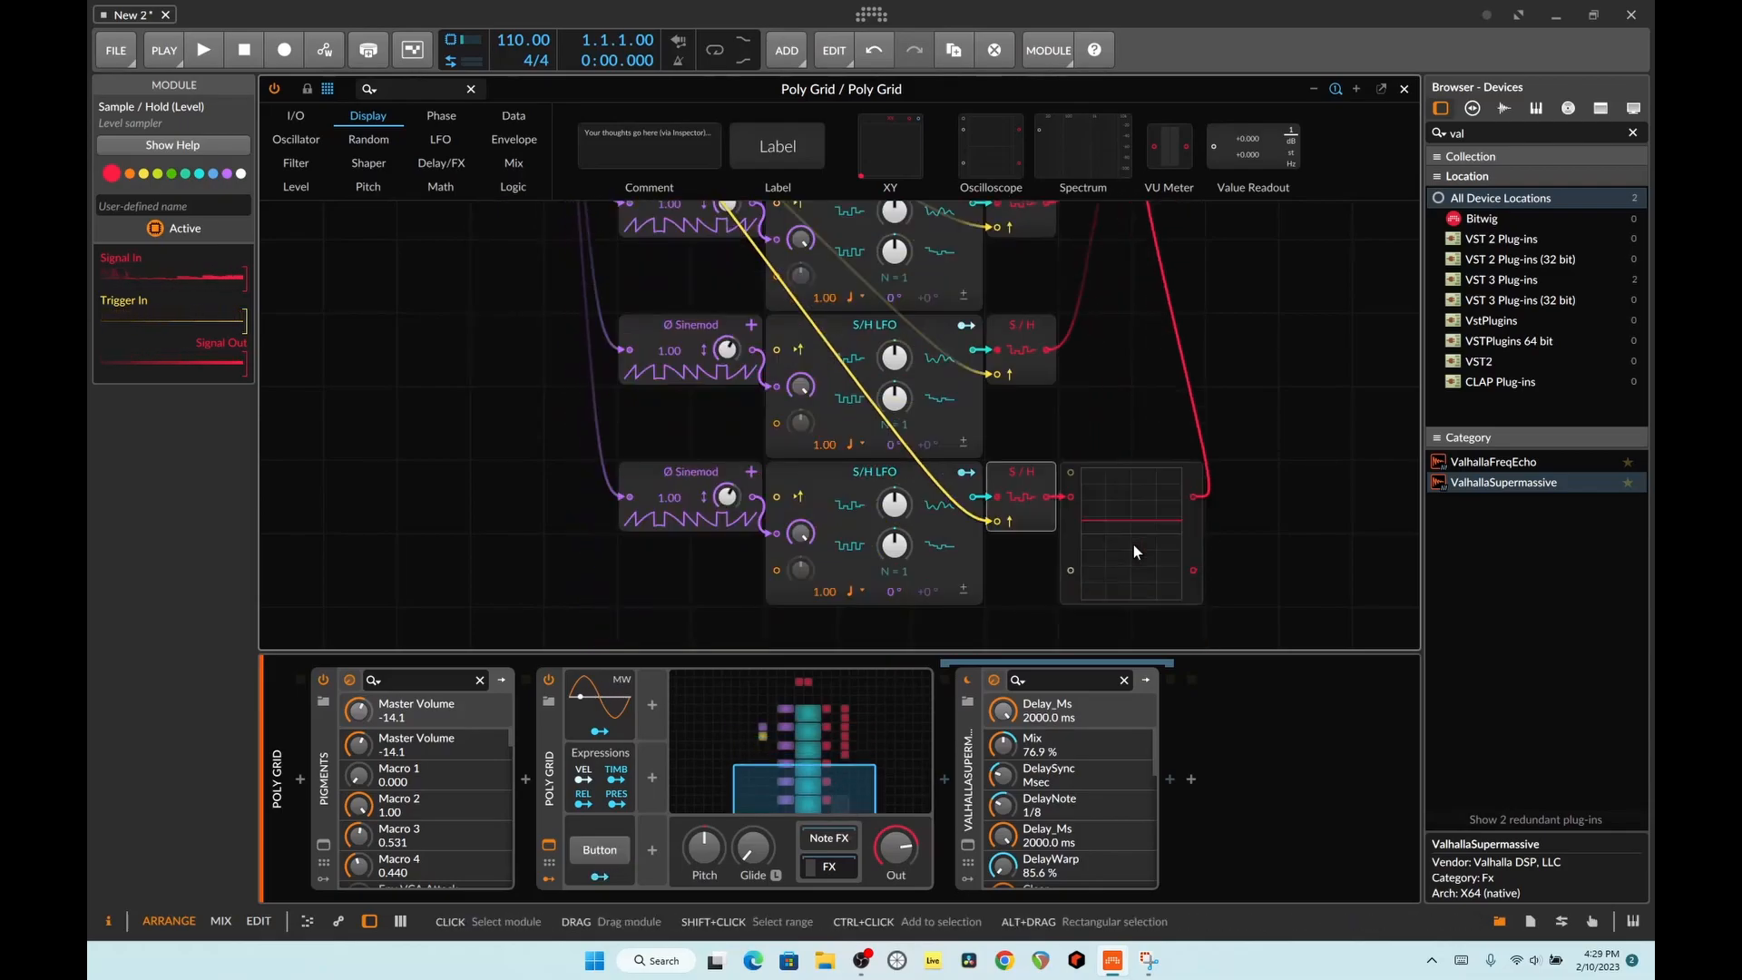
pyautogui.click(597, 857)
pyautogui.click(597, 856)
pyautogui.click(597, 856)
pyautogui.click(597, 857)
pyautogui.click(597, 857)
pyautogui.click(597, 857)
pyautogui.click(597, 857)
pyautogui.click(597, 857)
pyautogui.click(597, 856)
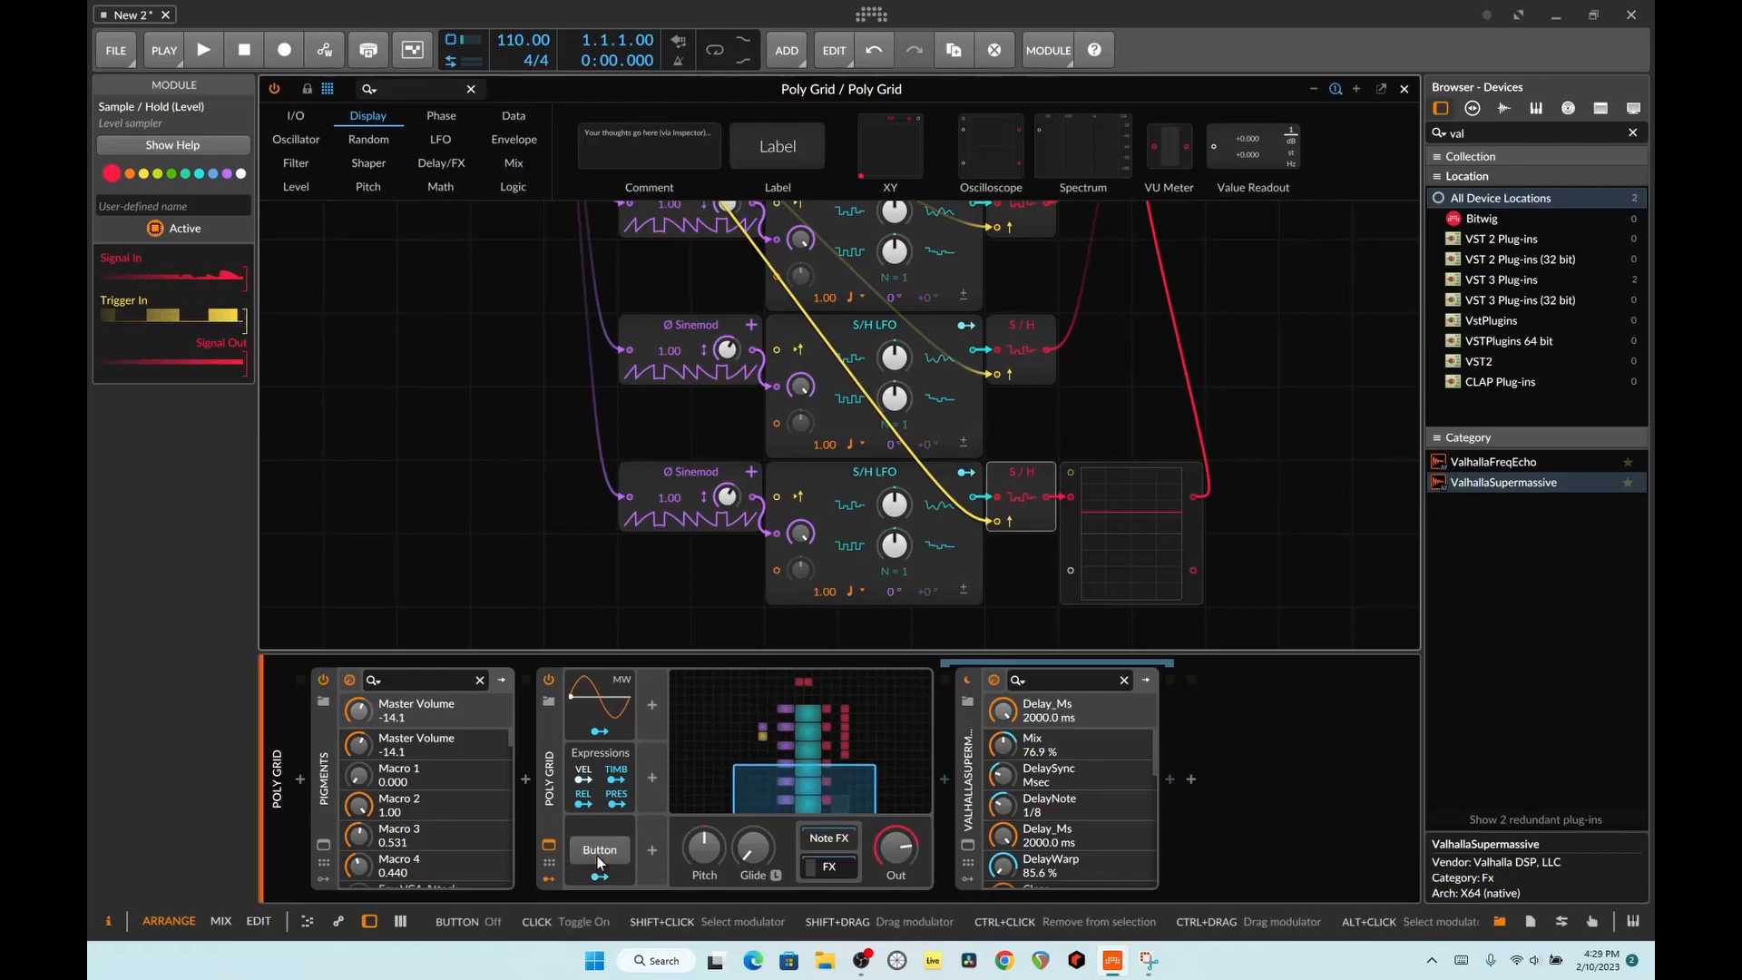
pyautogui.click(597, 857)
pyautogui.click(597, 856)
pyautogui.click(597, 857)
pyautogui.click(598, 857)
pyautogui.click(597, 856)
pyautogui.click(597, 857)
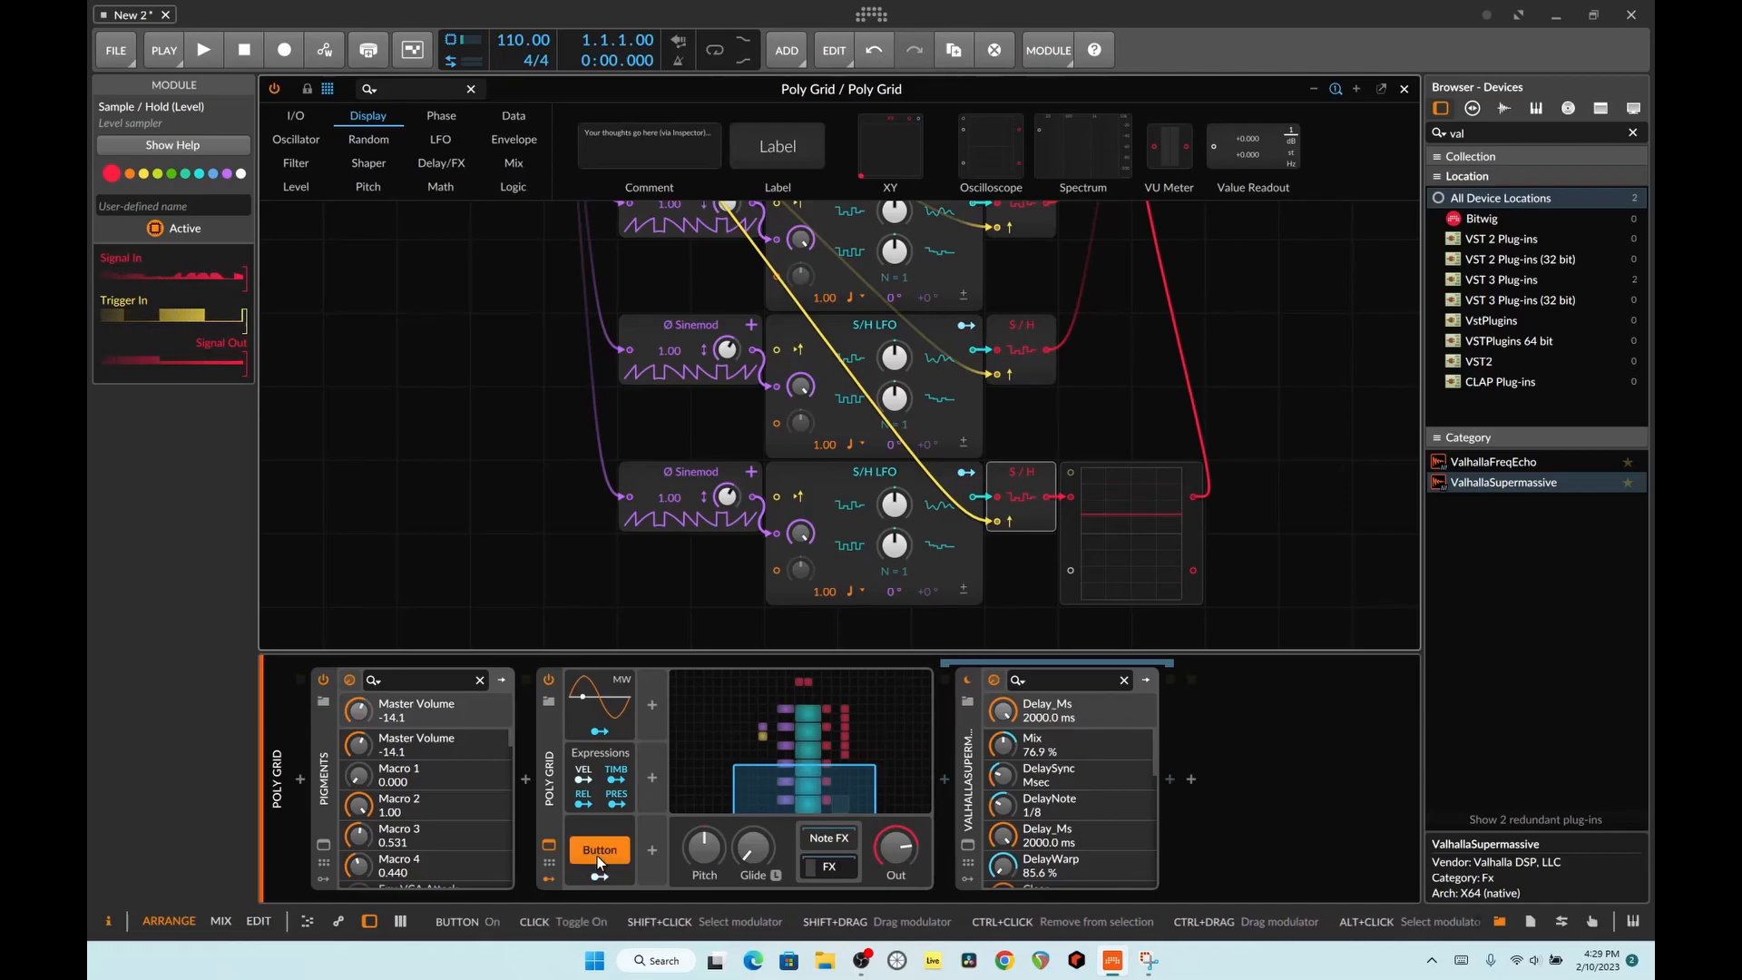
# Step: Show ValhallaSupermassive's plug-in window and toggle Button repeatedly to watch its parameters randomize
pyautogui.click(967, 845)
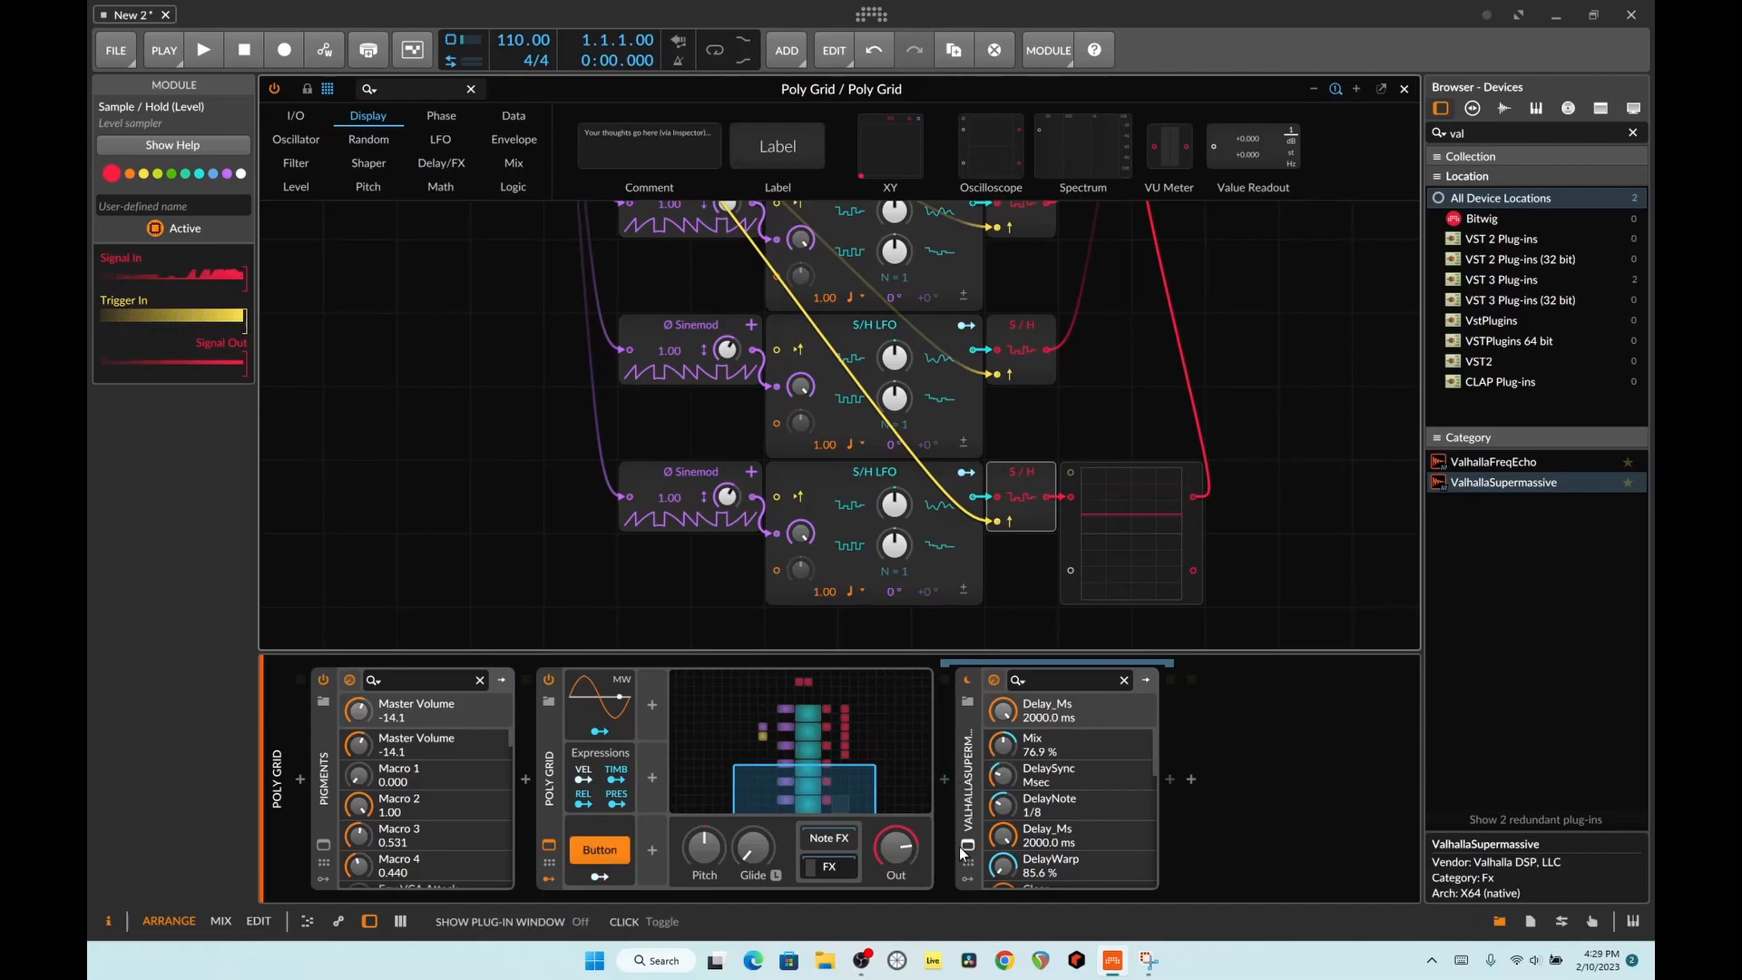
pyautogui.click(599, 851)
pyautogui.click(599, 851)
pyautogui.click(608, 852)
pyautogui.click(616, 852)
pyautogui.click(616, 853)
pyautogui.click(615, 852)
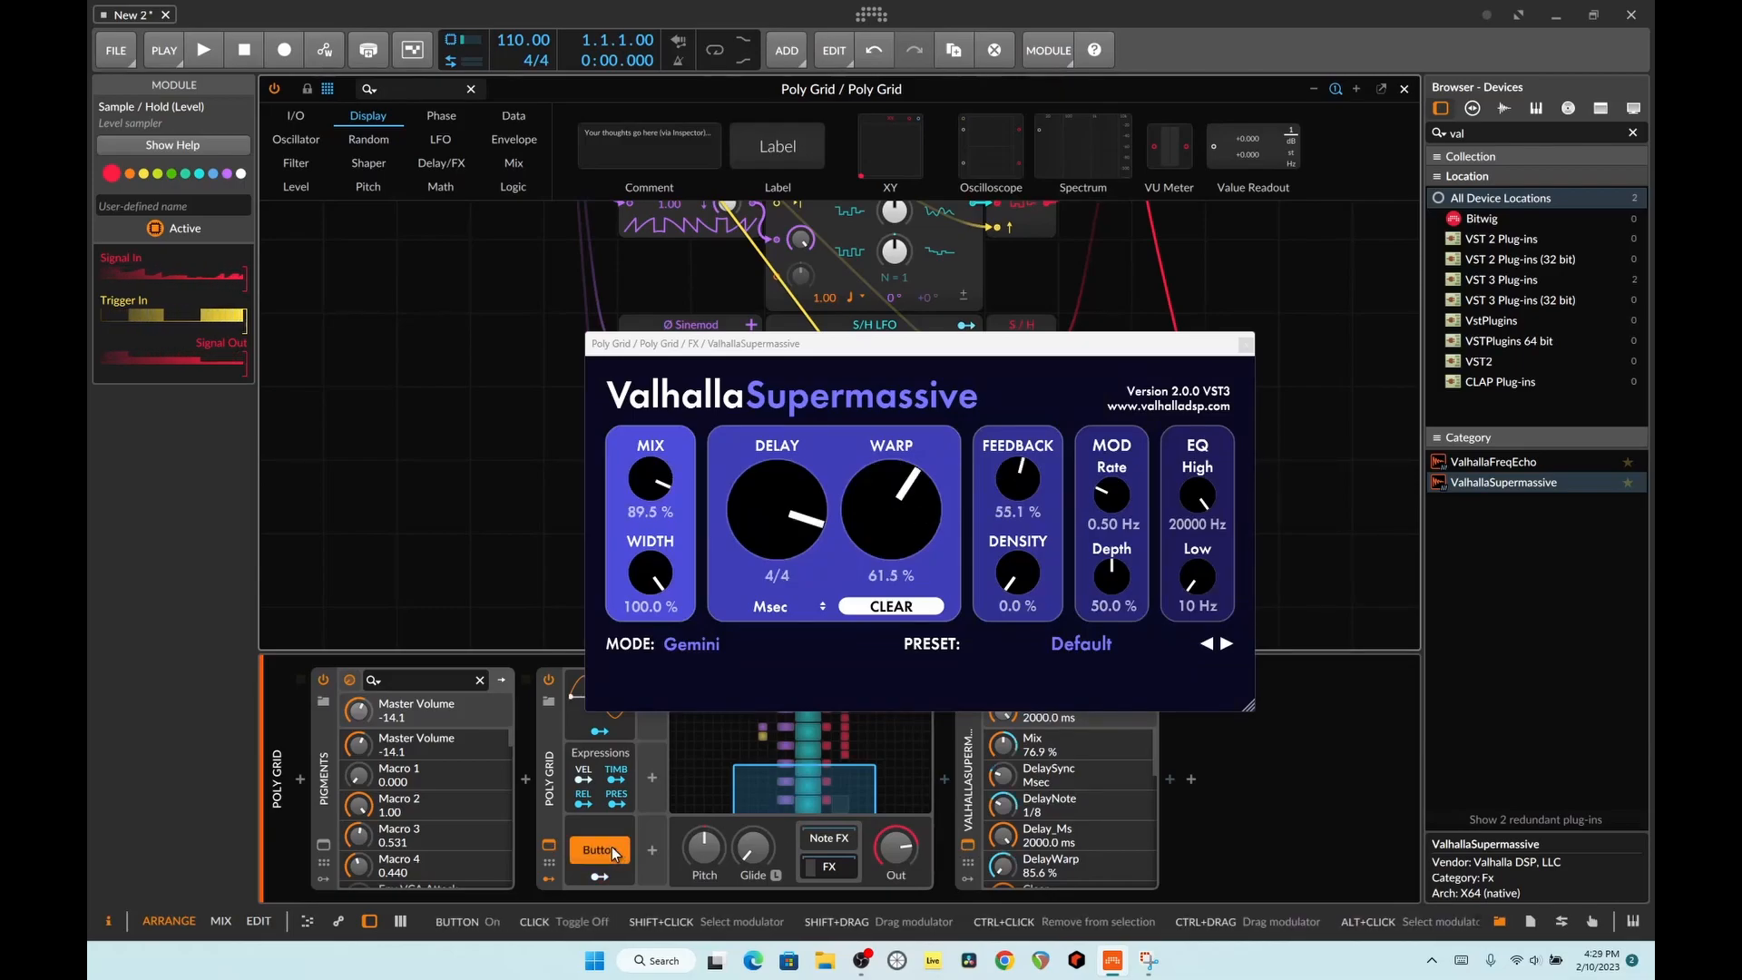
pyautogui.click(615, 852)
pyautogui.click(616, 852)
pyautogui.click(615, 852)
pyautogui.click(615, 852)
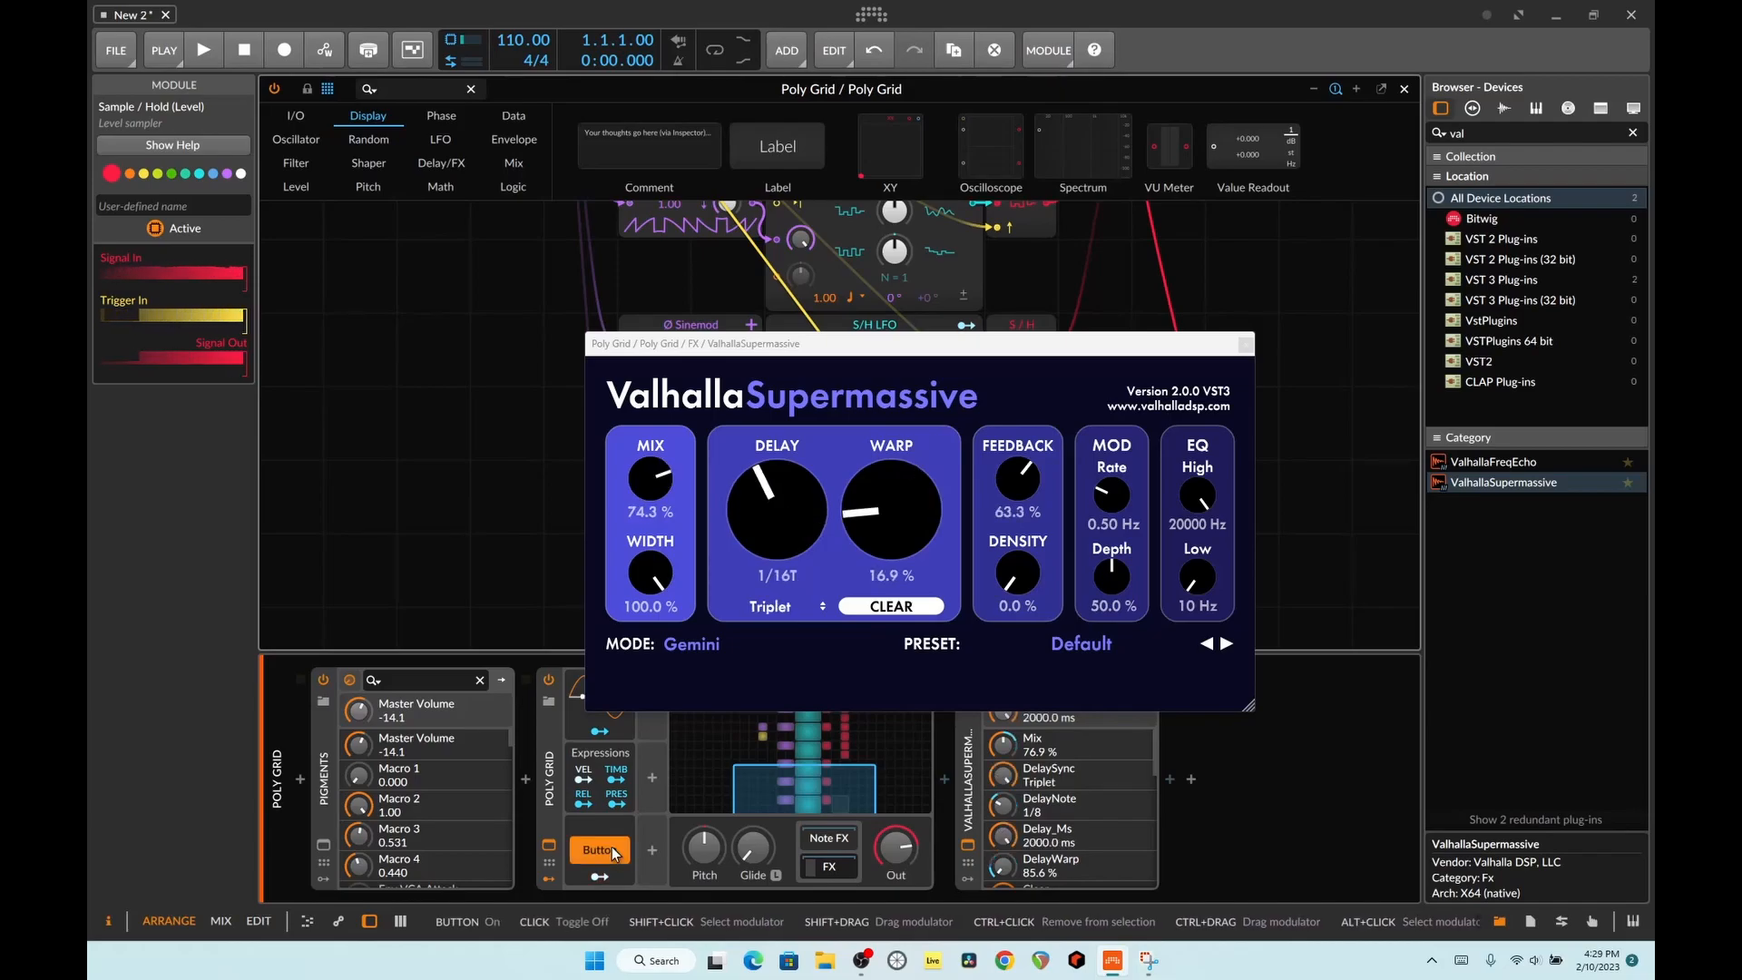
# Step: Move the plug-in window clear of the devices, show the on-screen note keyboard, and audition new random delay settings with played notes
pyautogui.moveTo(756, 347); pyautogui.dragTo(759, 108)
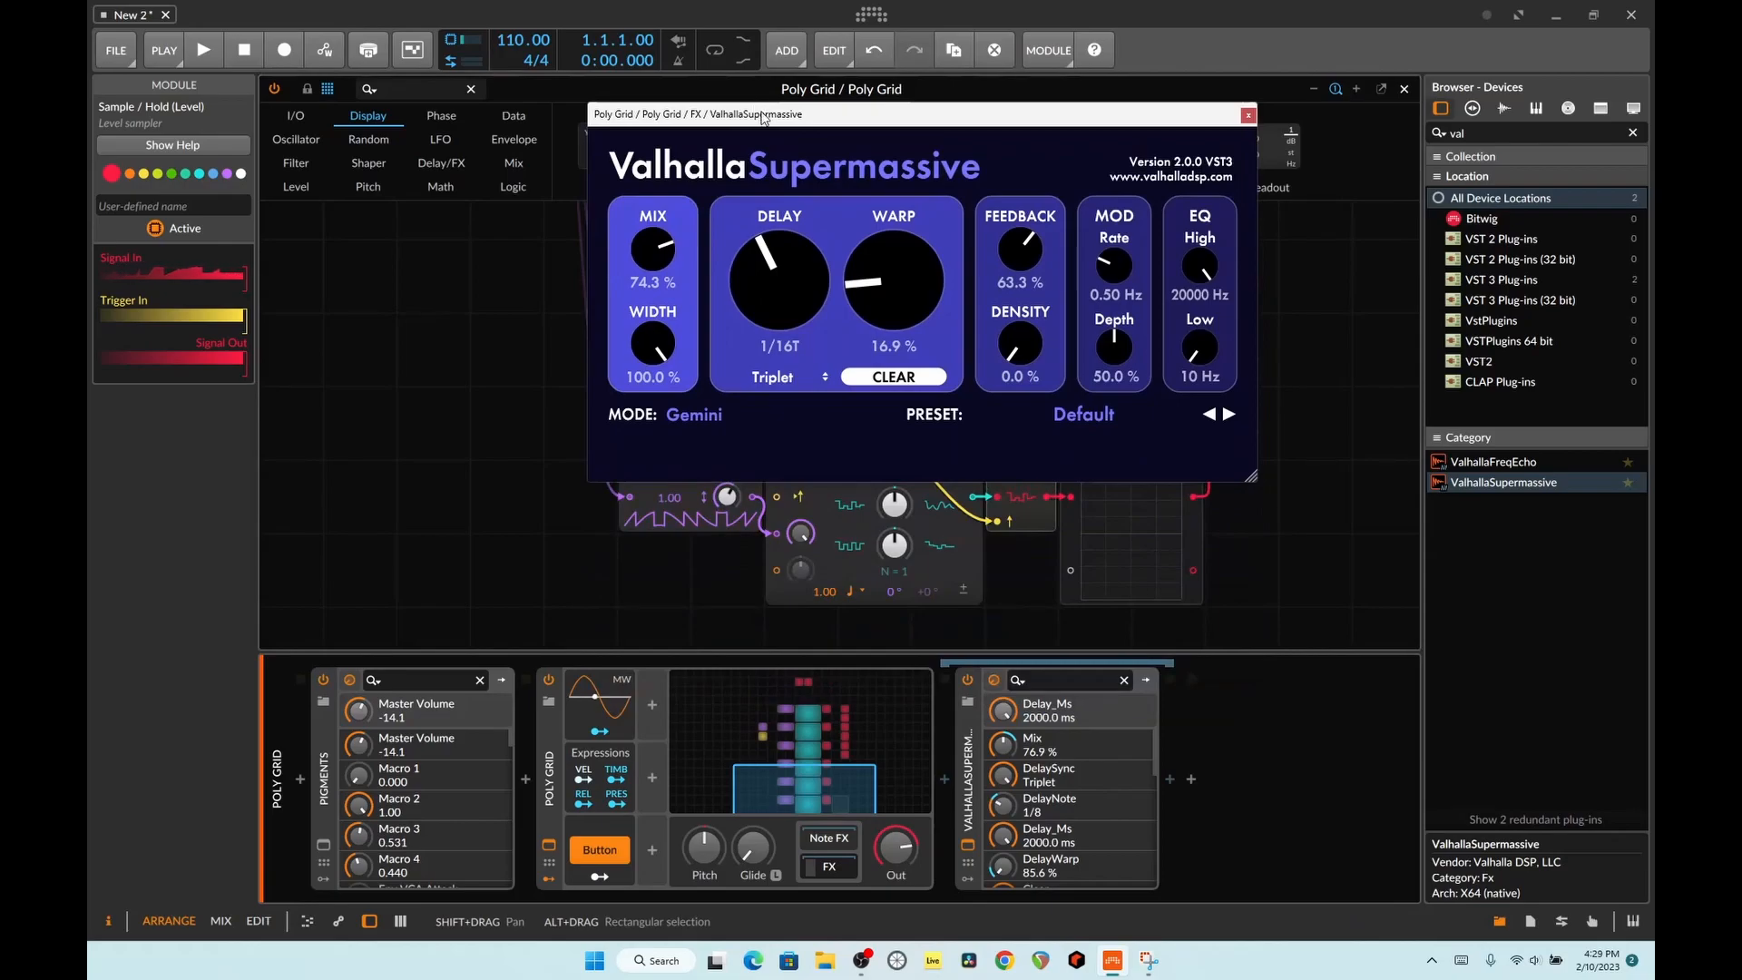
pyautogui.click(1633, 921)
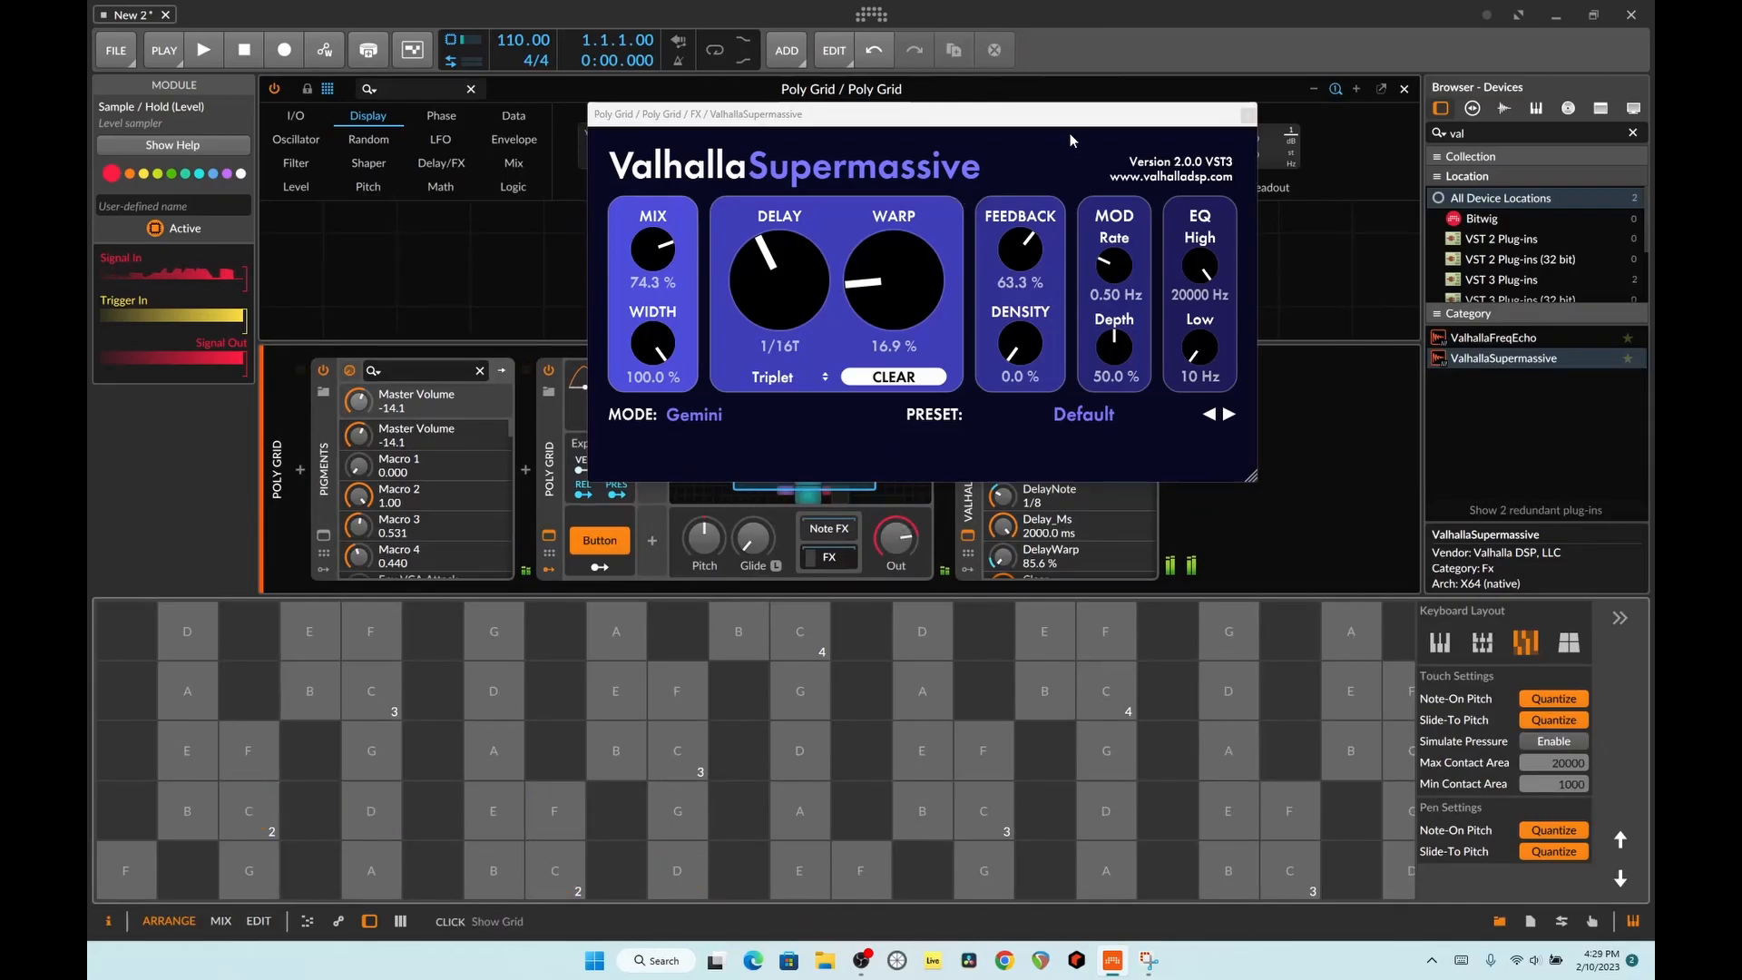
pyautogui.click(618, 542)
pyautogui.click(618, 543)
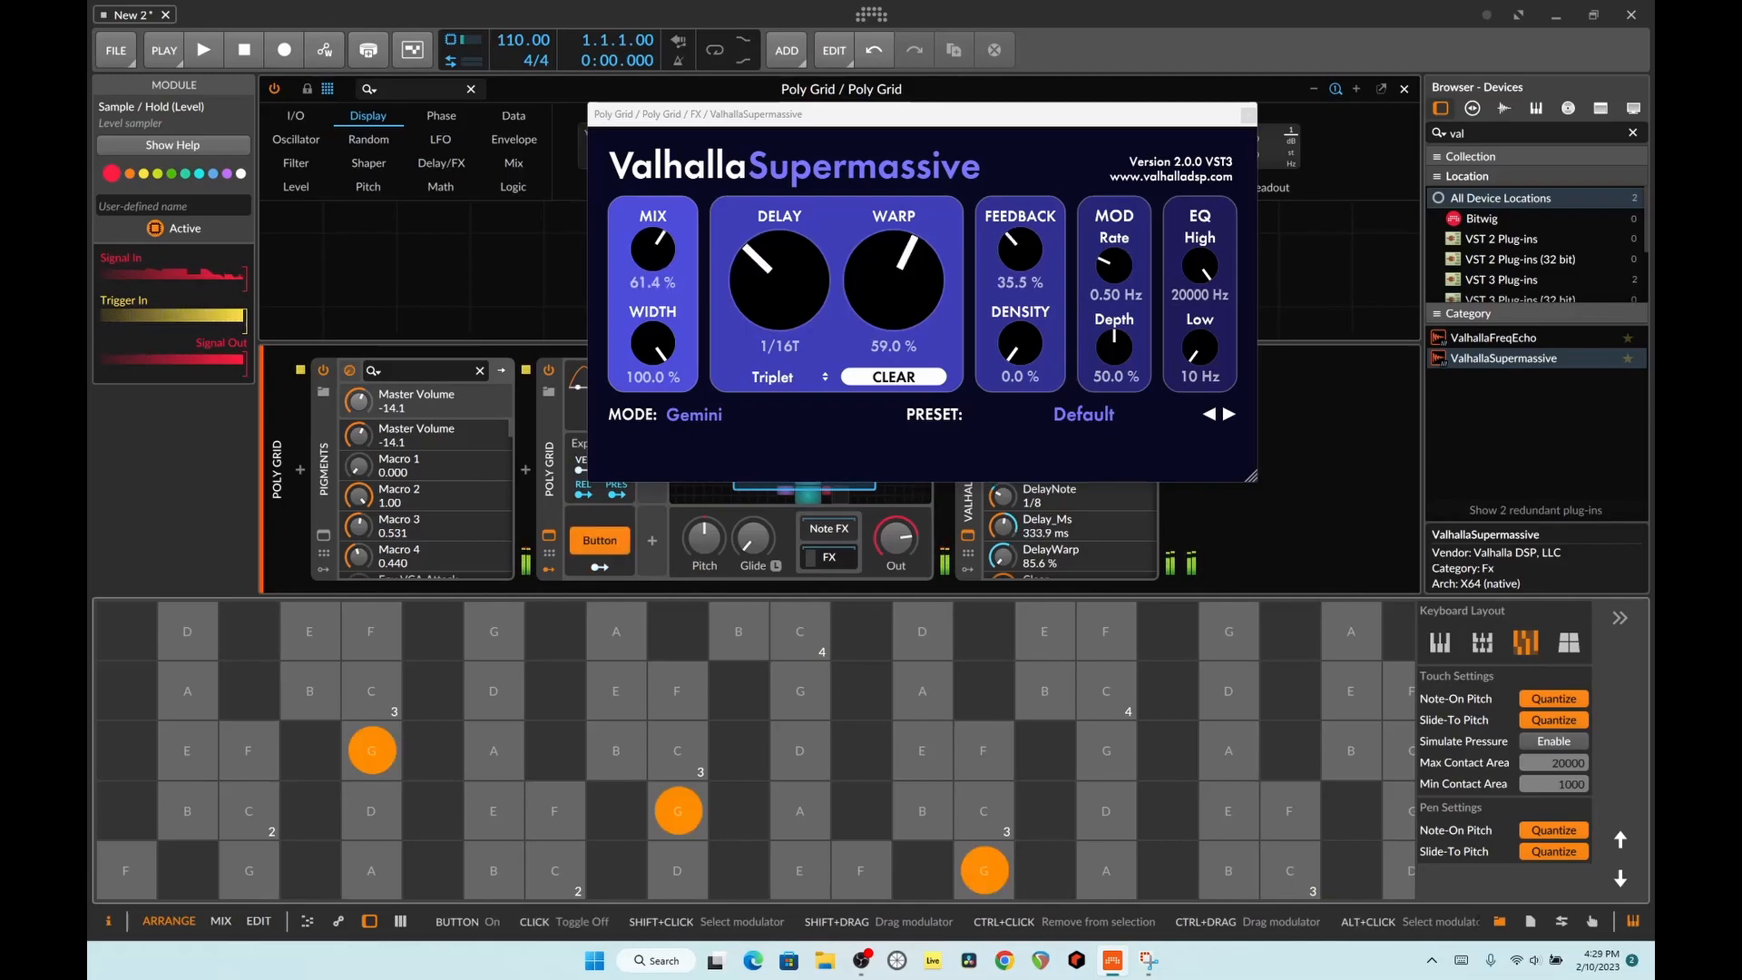
pyautogui.click(600, 541)
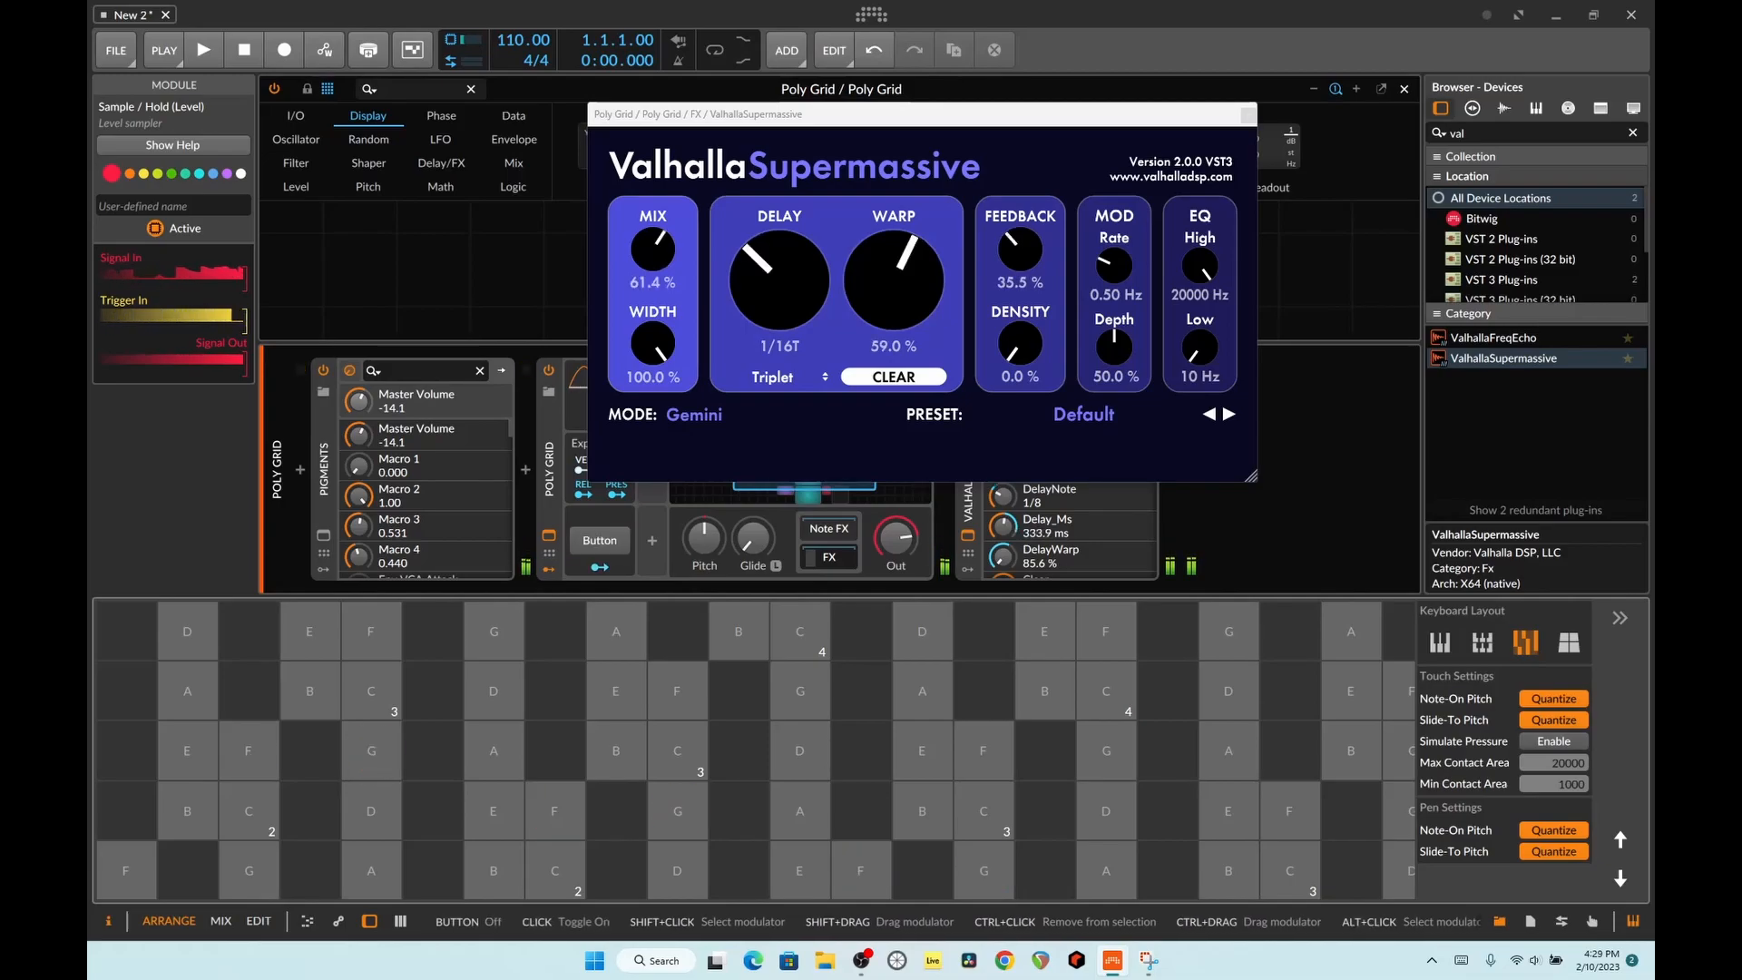
pyautogui.click(599, 541)
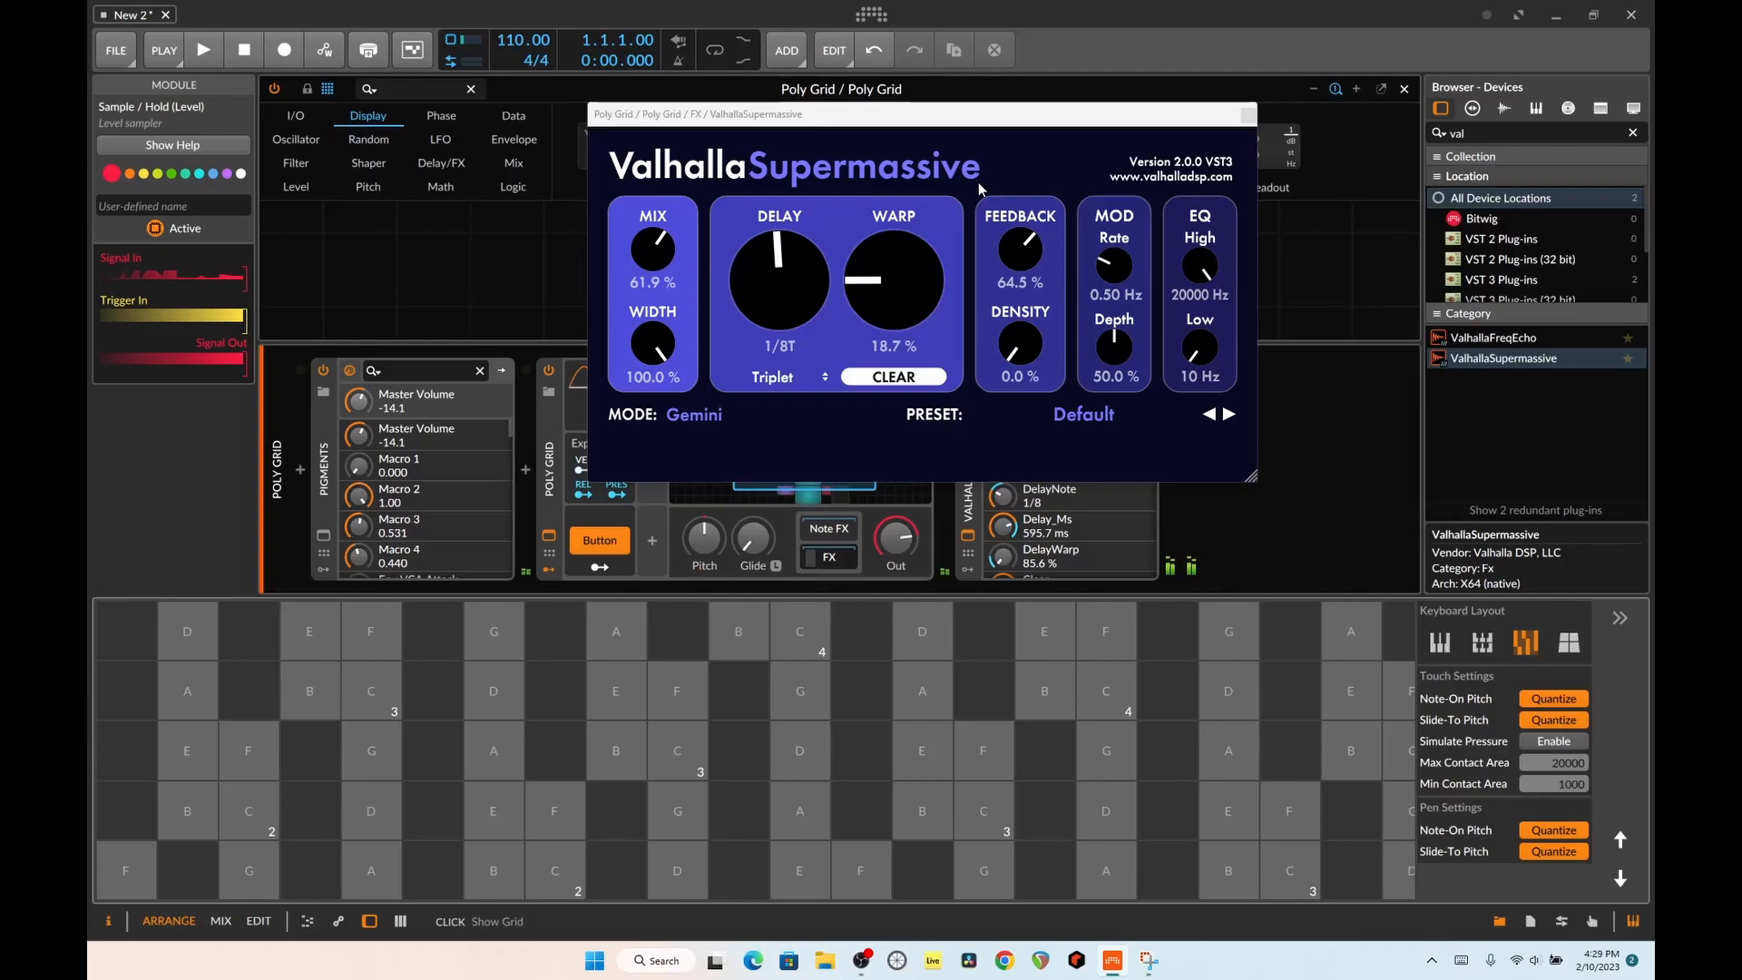
pyautogui.click(599, 541)
pyautogui.click(600, 540)
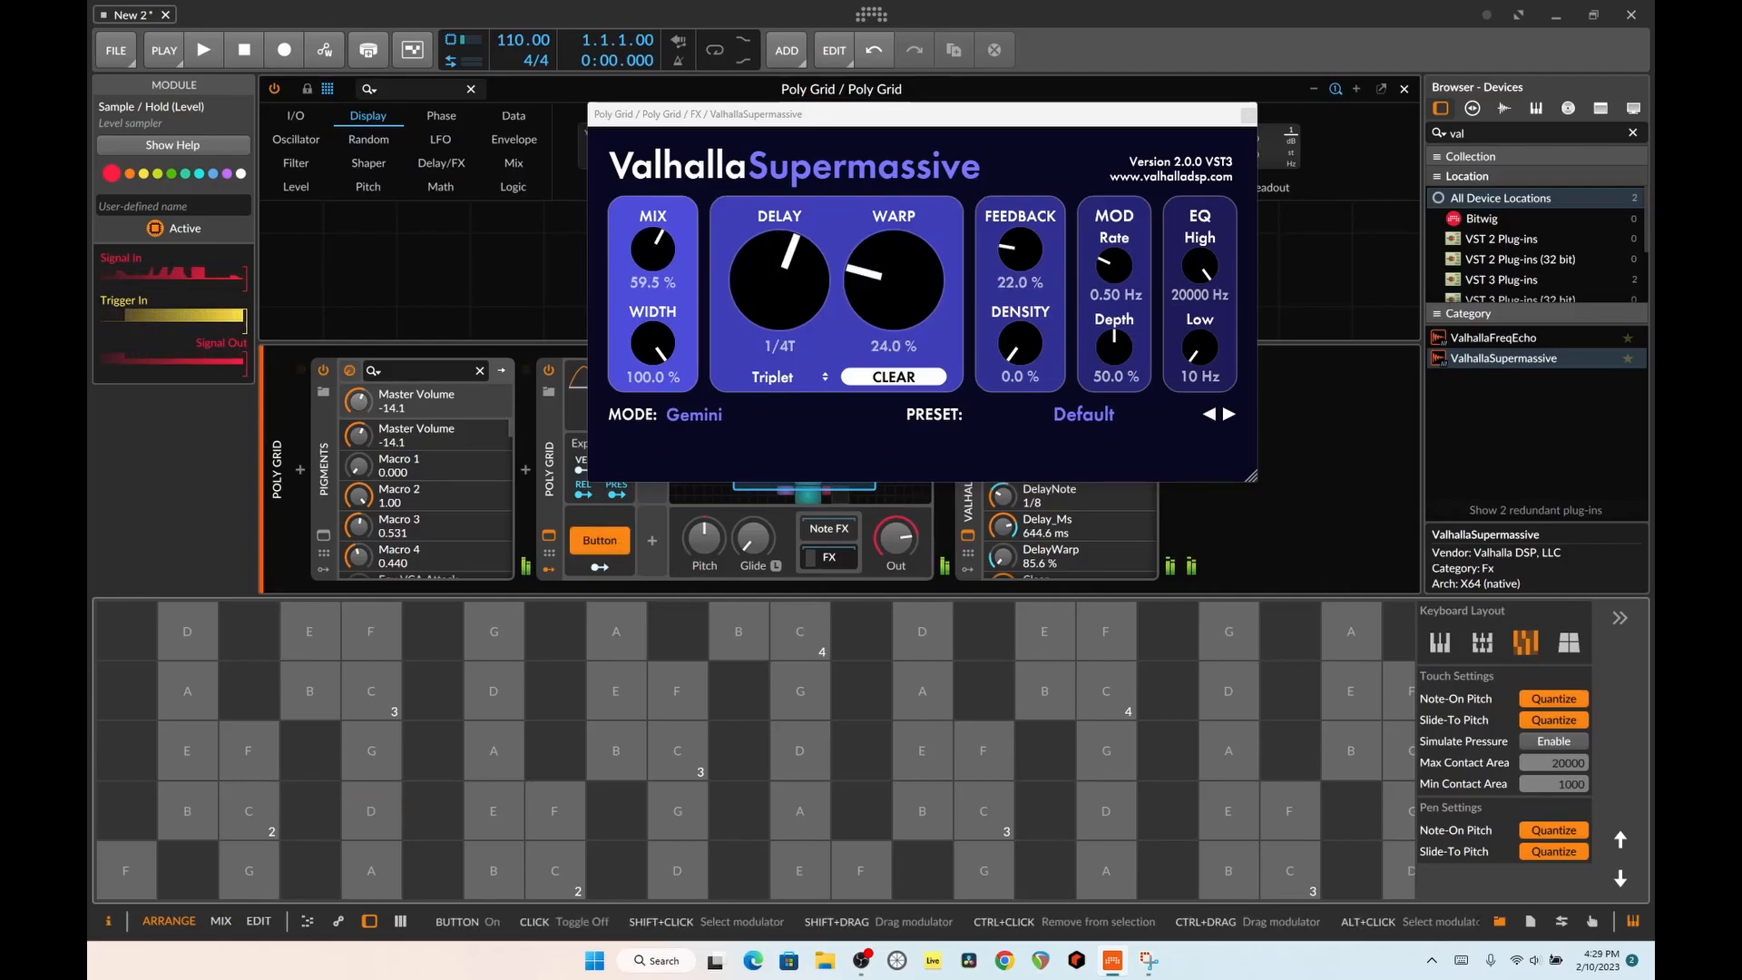
# Step: Close the ValhallaSupermassive window and the patch editor, and raise the Poly Grid track's volume slightly
pyautogui.click(1244, 113)
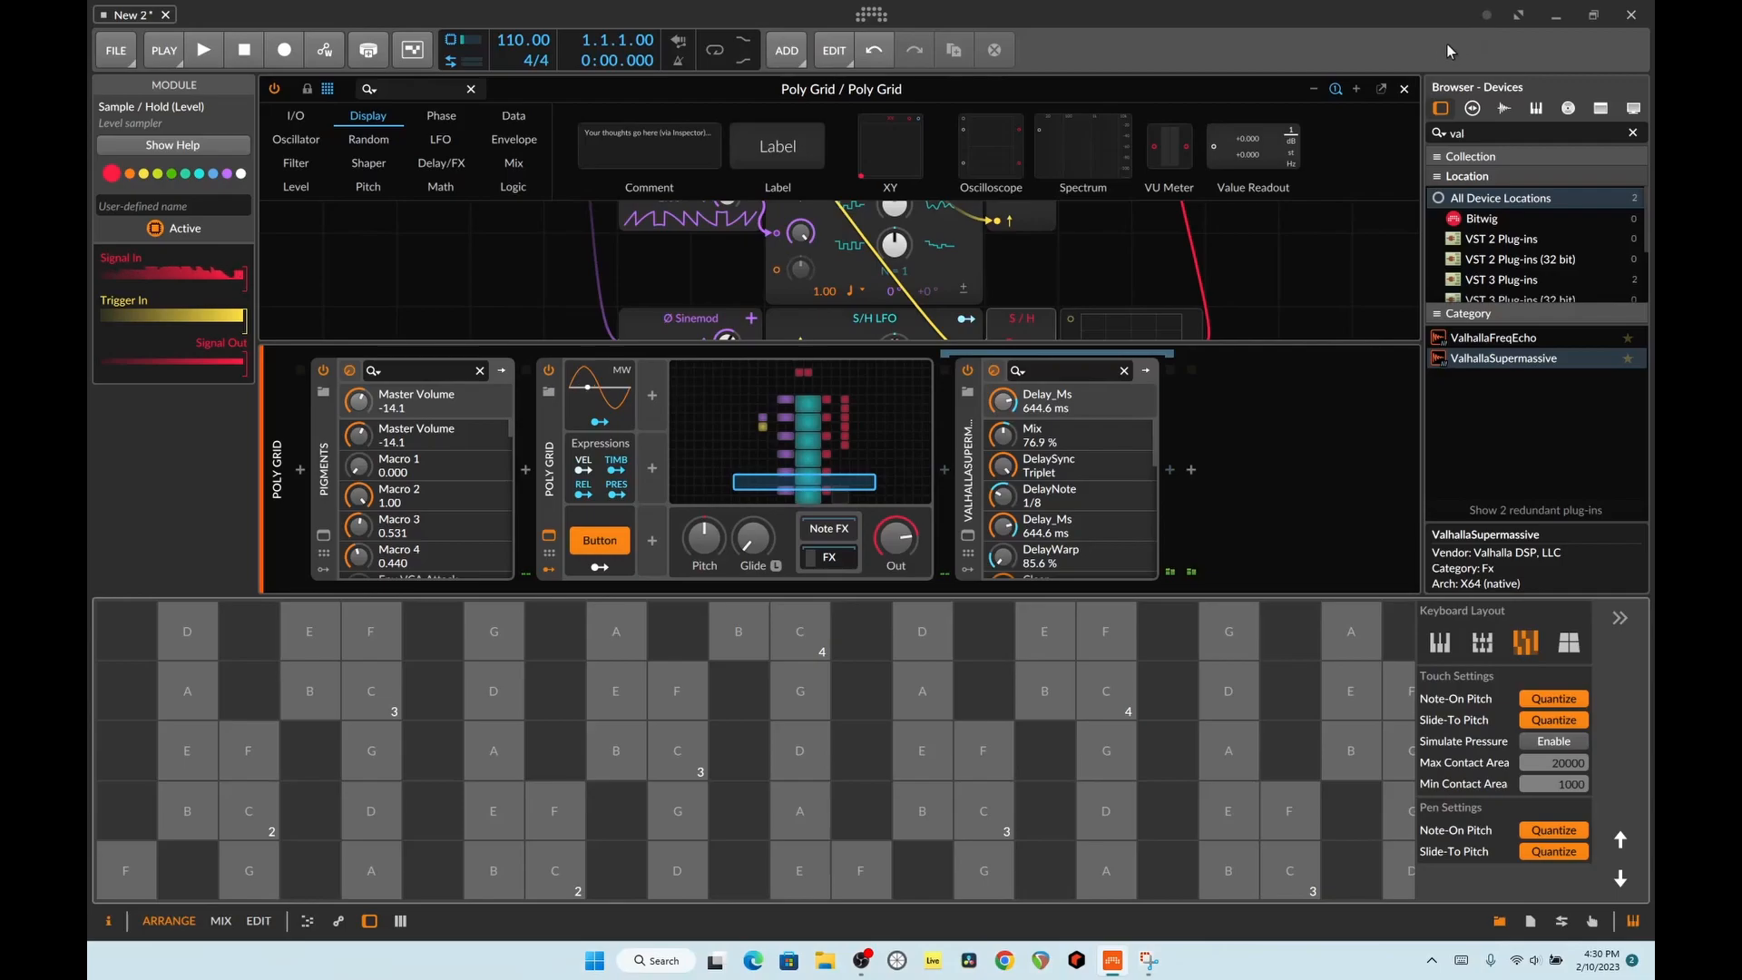
pyautogui.click(1405, 89)
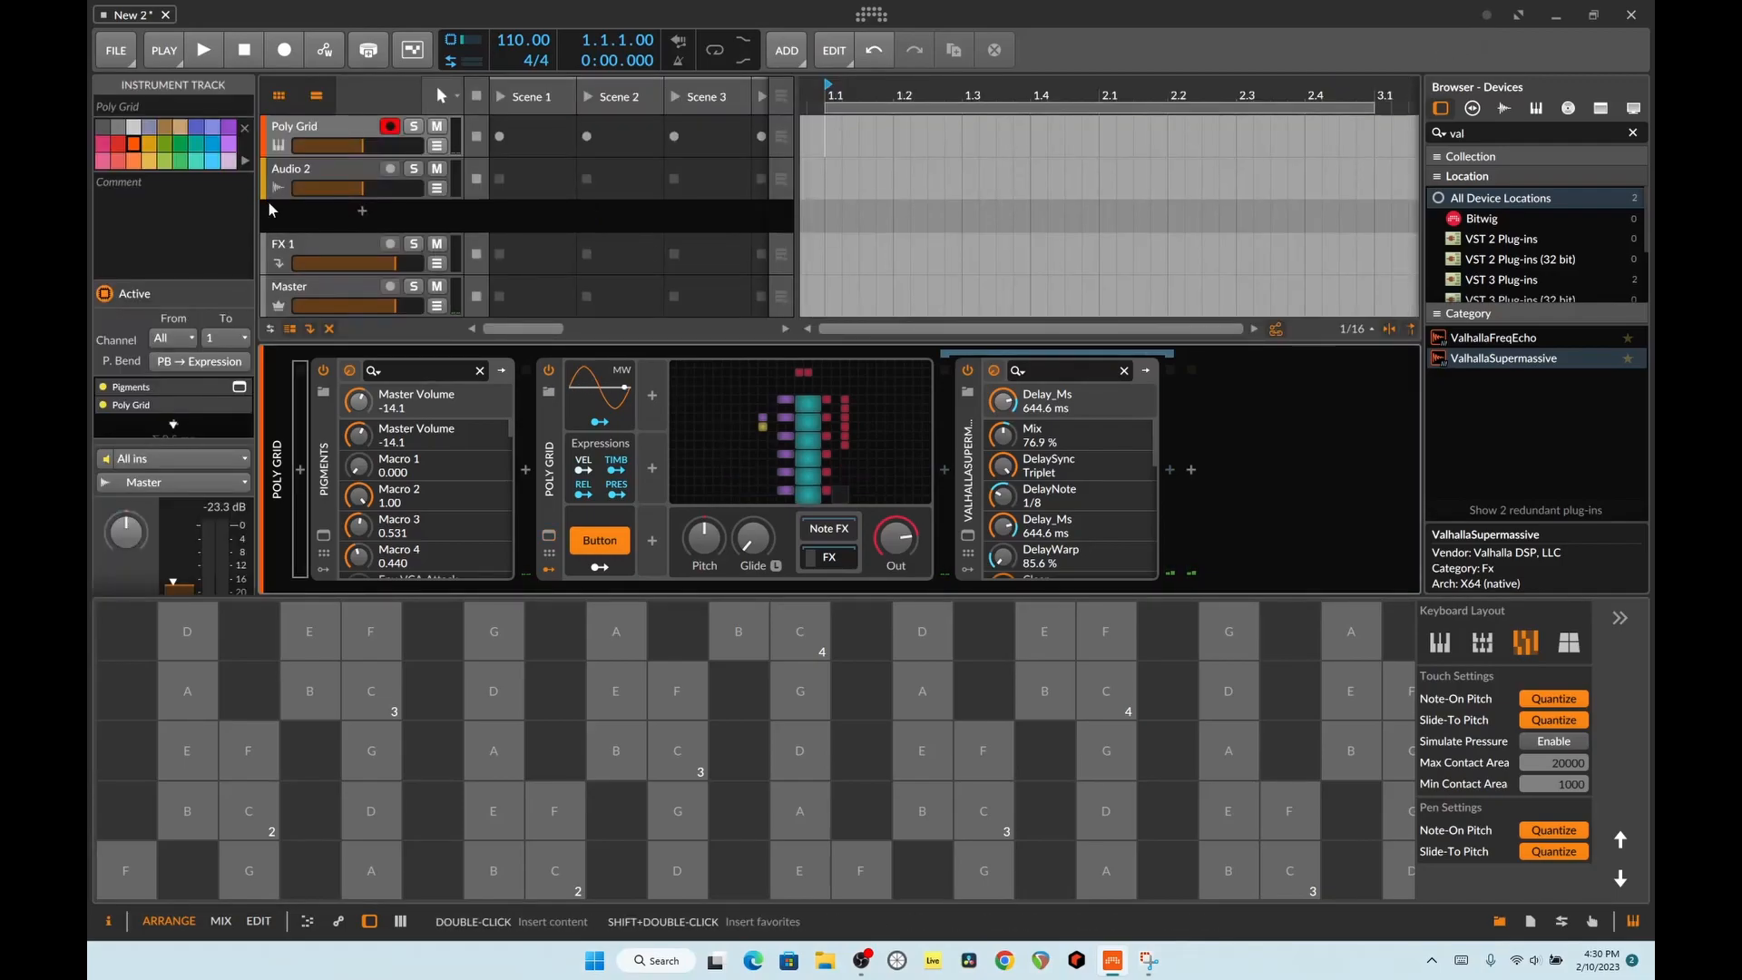
pyautogui.moveTo(361, 145); pyautogui.dragTo(382, 147)
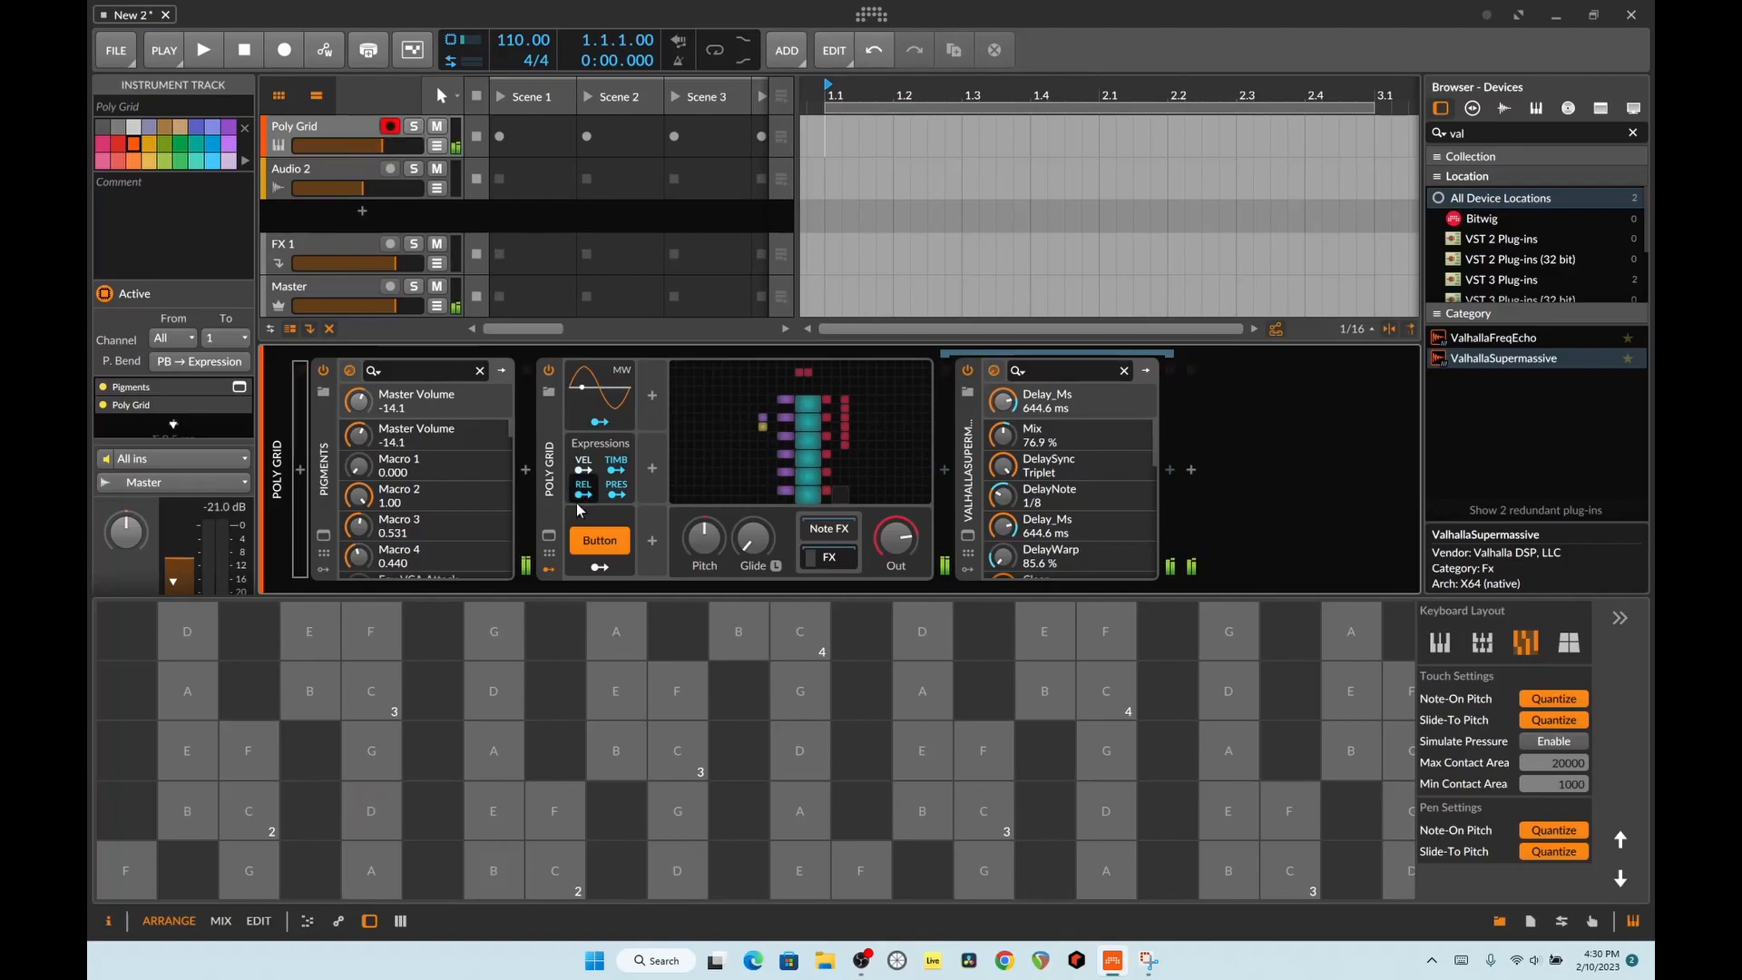
# Step: Audition several more random ValhallaSupermassive settings by toggling Button while playing notes at the higher track volume
pyautogui.click(623, 550)
pyautogui.click(623, 550)
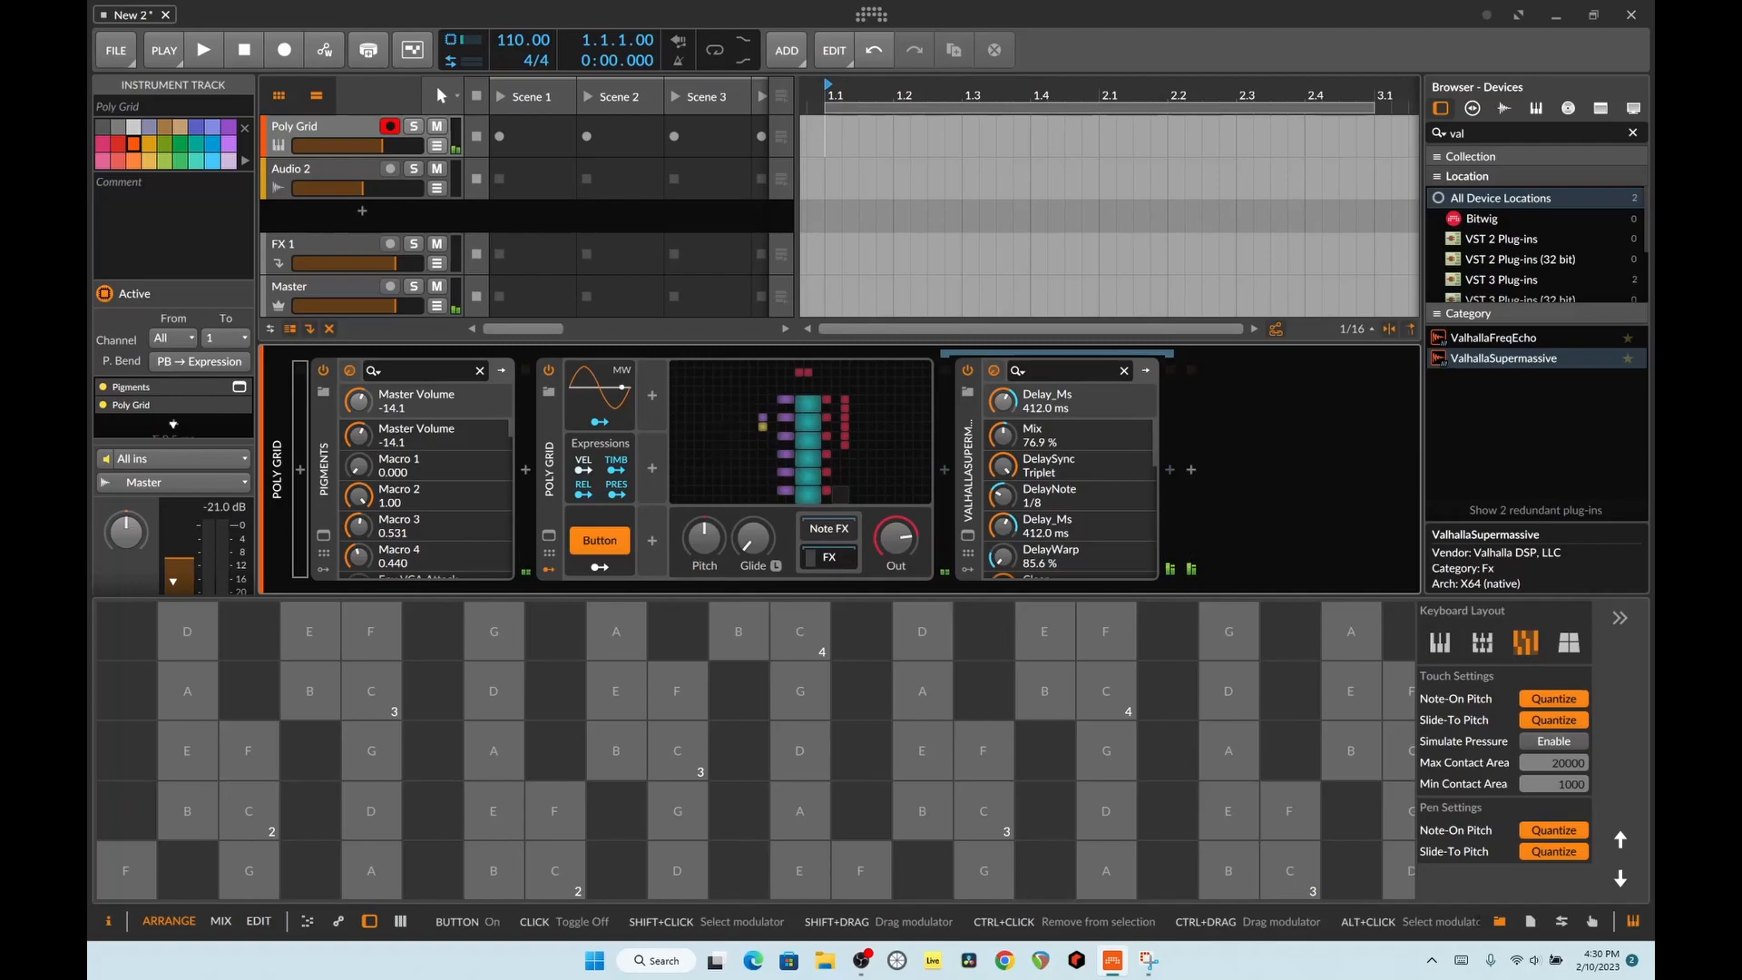
pyautogui.click(608, 544)
pyautogui.click(607, 544)
pyautogui.click(604, 537)
pyautogui.click(604, 537)
# Step: Reopen the Poly Grid patch editor and map one of the Modulator Out modules to ValhallaSupermassive's Mode parameter
pyautogui.scroll(-3, 1044, 513)
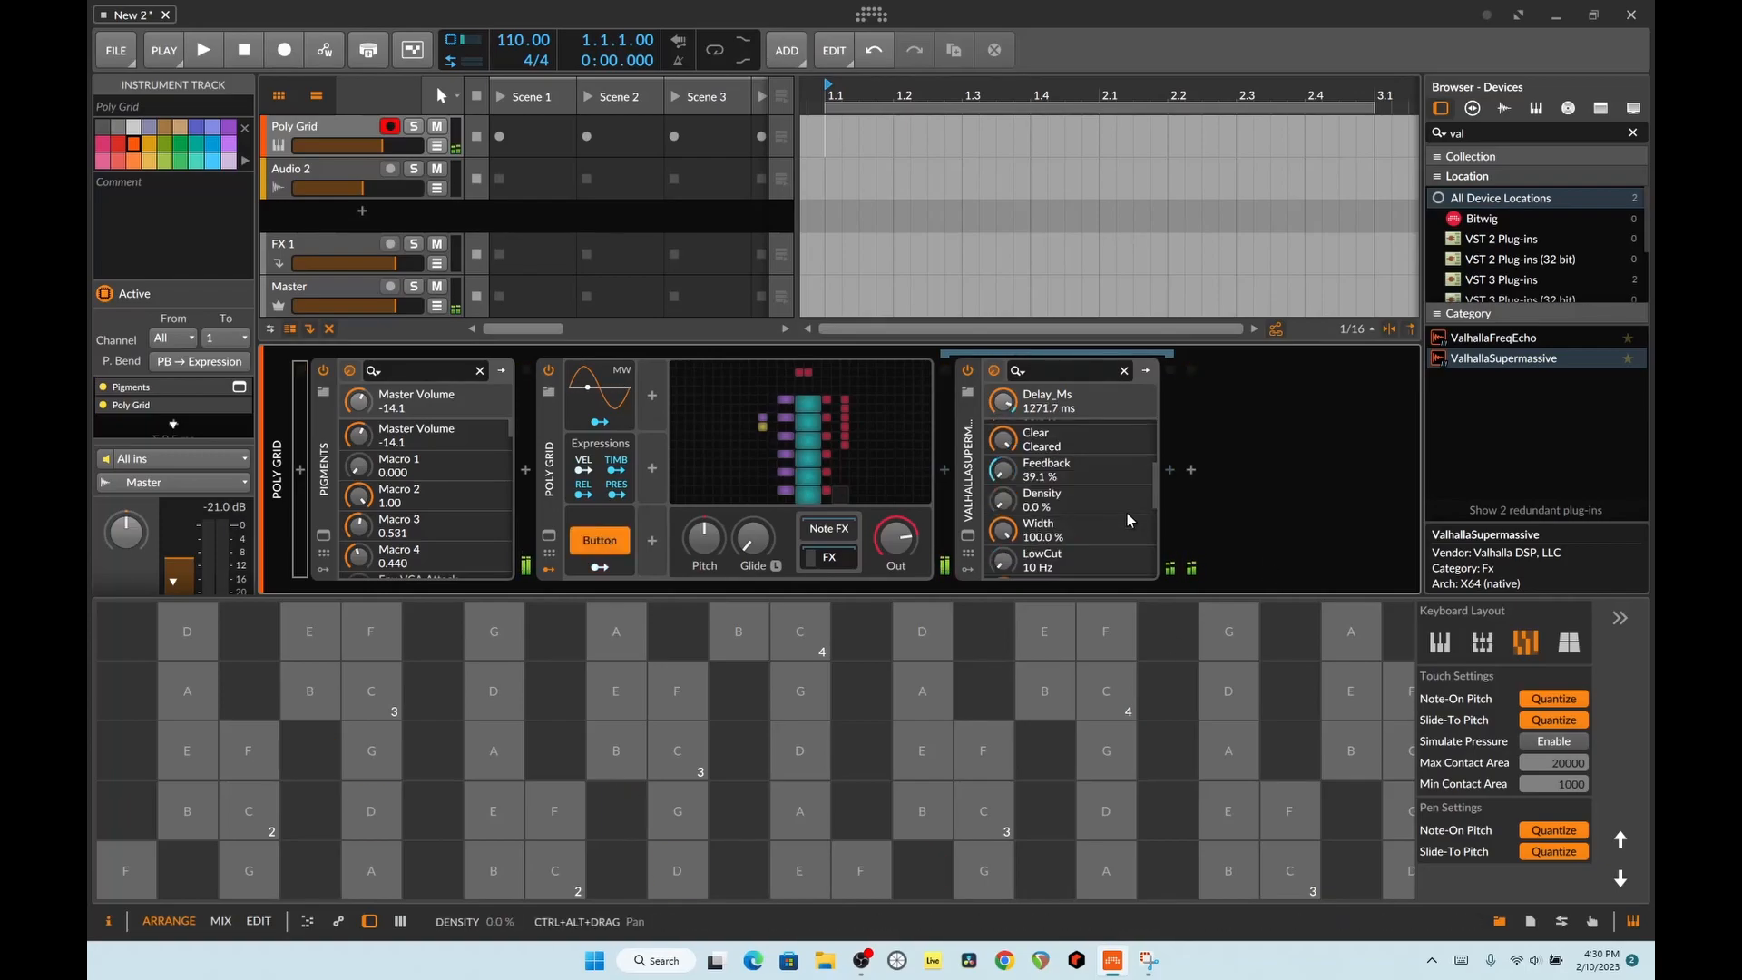
pyautogui.scroll(-5, 1128, 519)
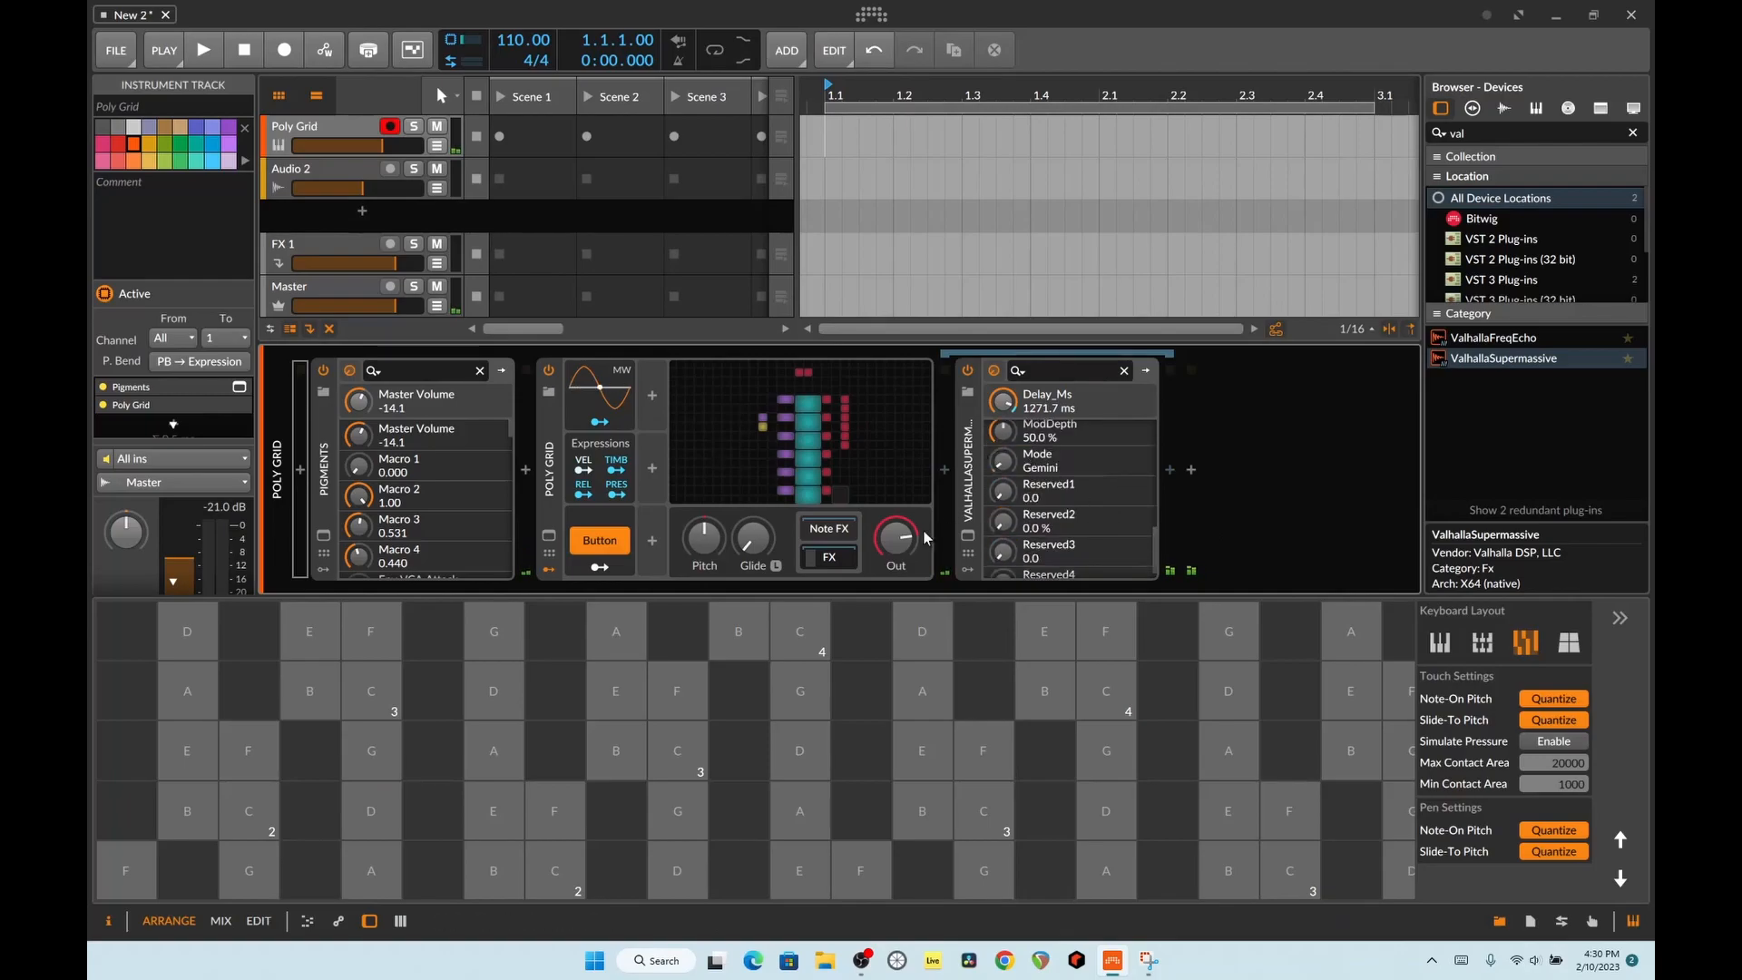
pyautogui.click(874, 456)
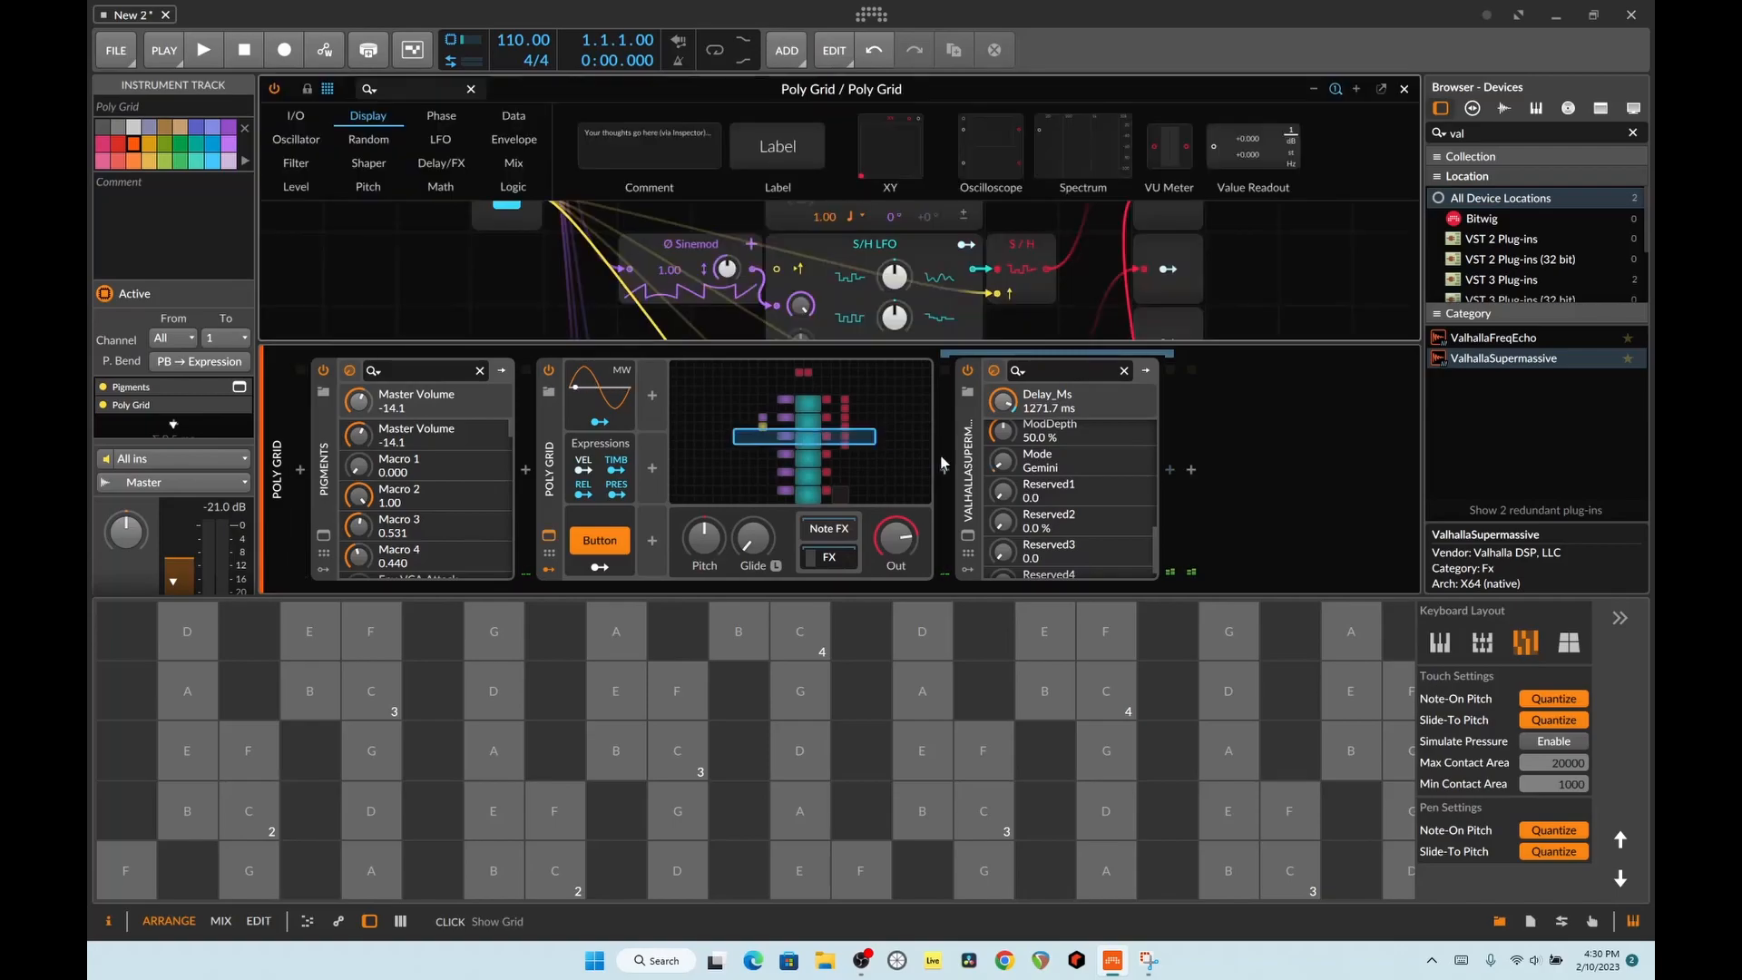
pyautogui.scroll(-2, 1125, 282)
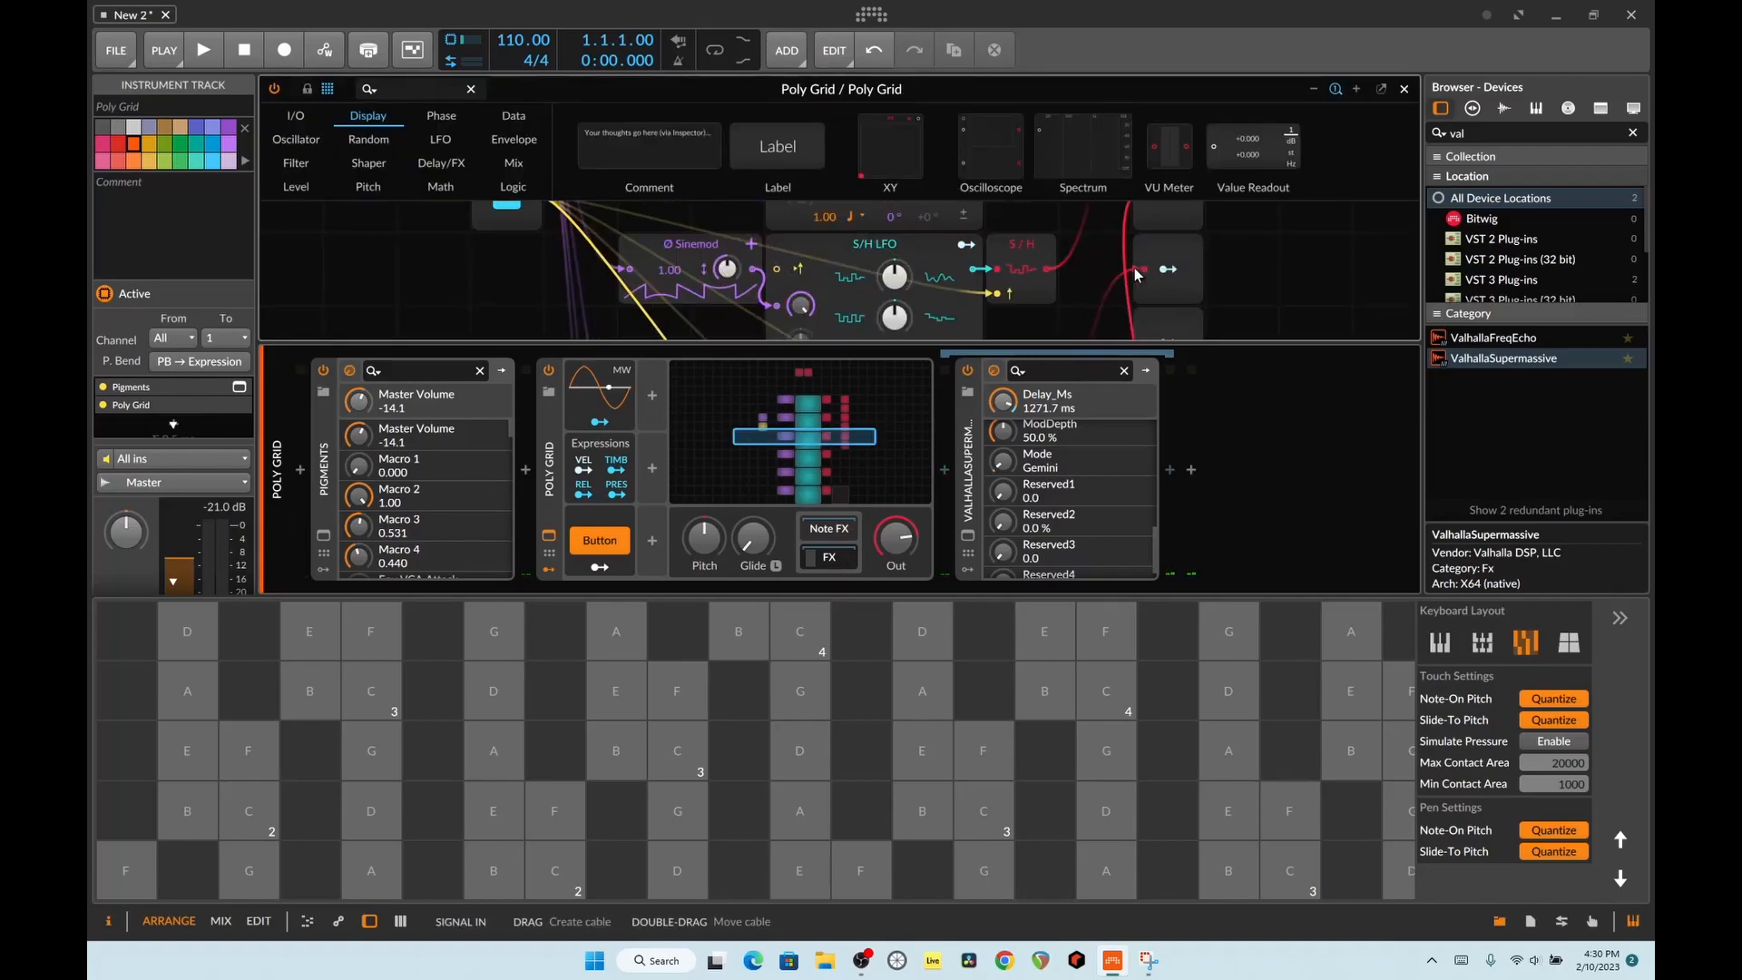
pyautogui.moveTo(1001, 465); pyautogui.dragTo(1001, 359)
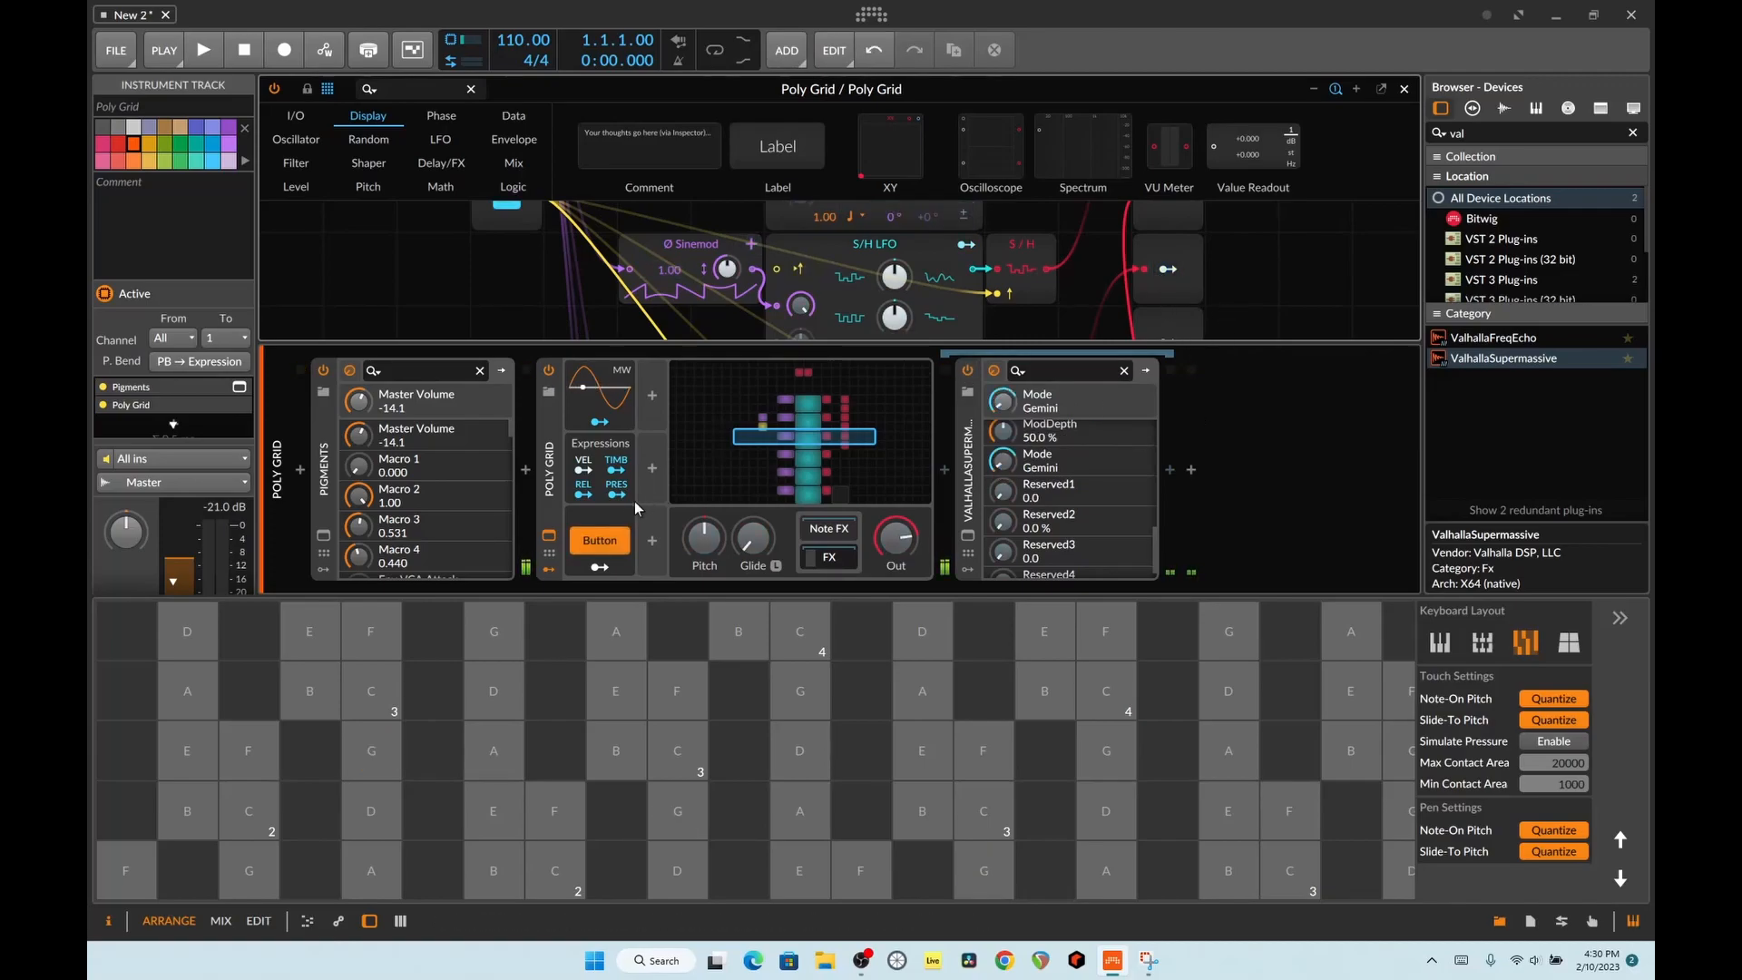
# Step: Toggle Button repeatedly to audition the randomization including Mode, and show ValhallaSupermassive's plug-in window to check its settings
pyautogui.click(604, 542)
pyautogui.click(603, 543)
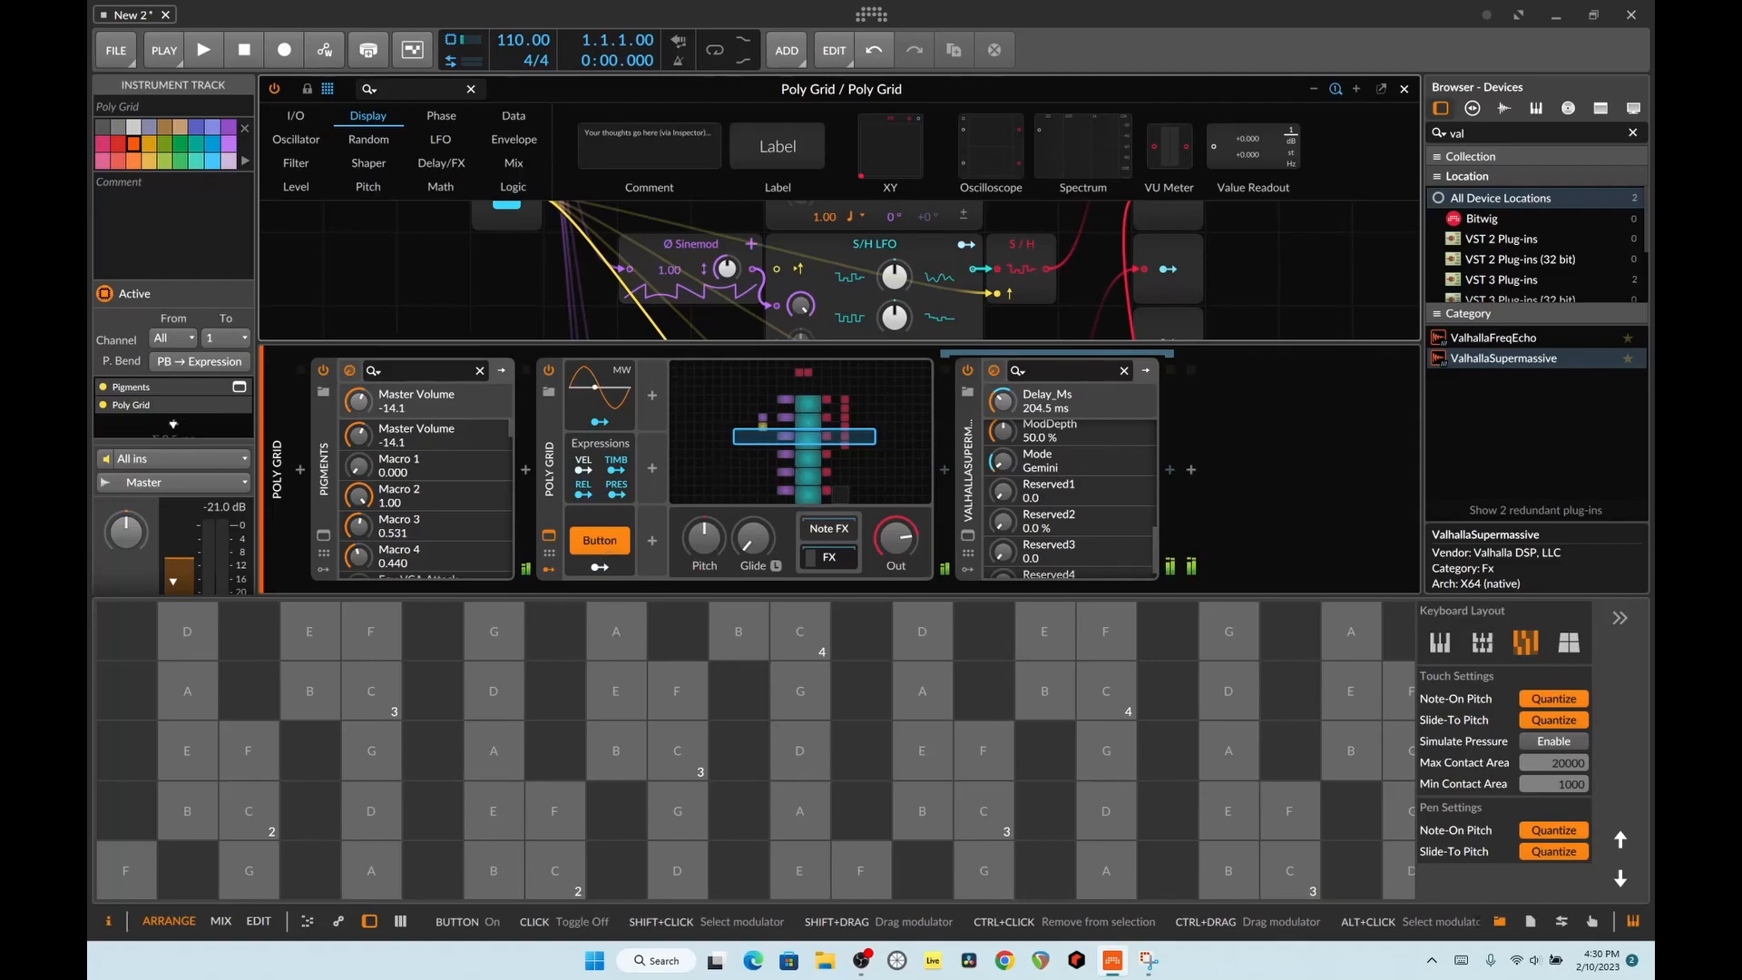
pyautogui.click(600, 541)
pyautogui.click(600, 541)
pyautogui.click(600, 541)
pyautogui.click(600, 541)
pyautogui.click(606, 542)
pyautogui.click(606, 542)
pyautogui.click(599, 541)
pyautogui.click(600, 541)
pyautogui.click(616, 550)
pyautogui.click(616, 551)
pyautogui.click(495, 871)
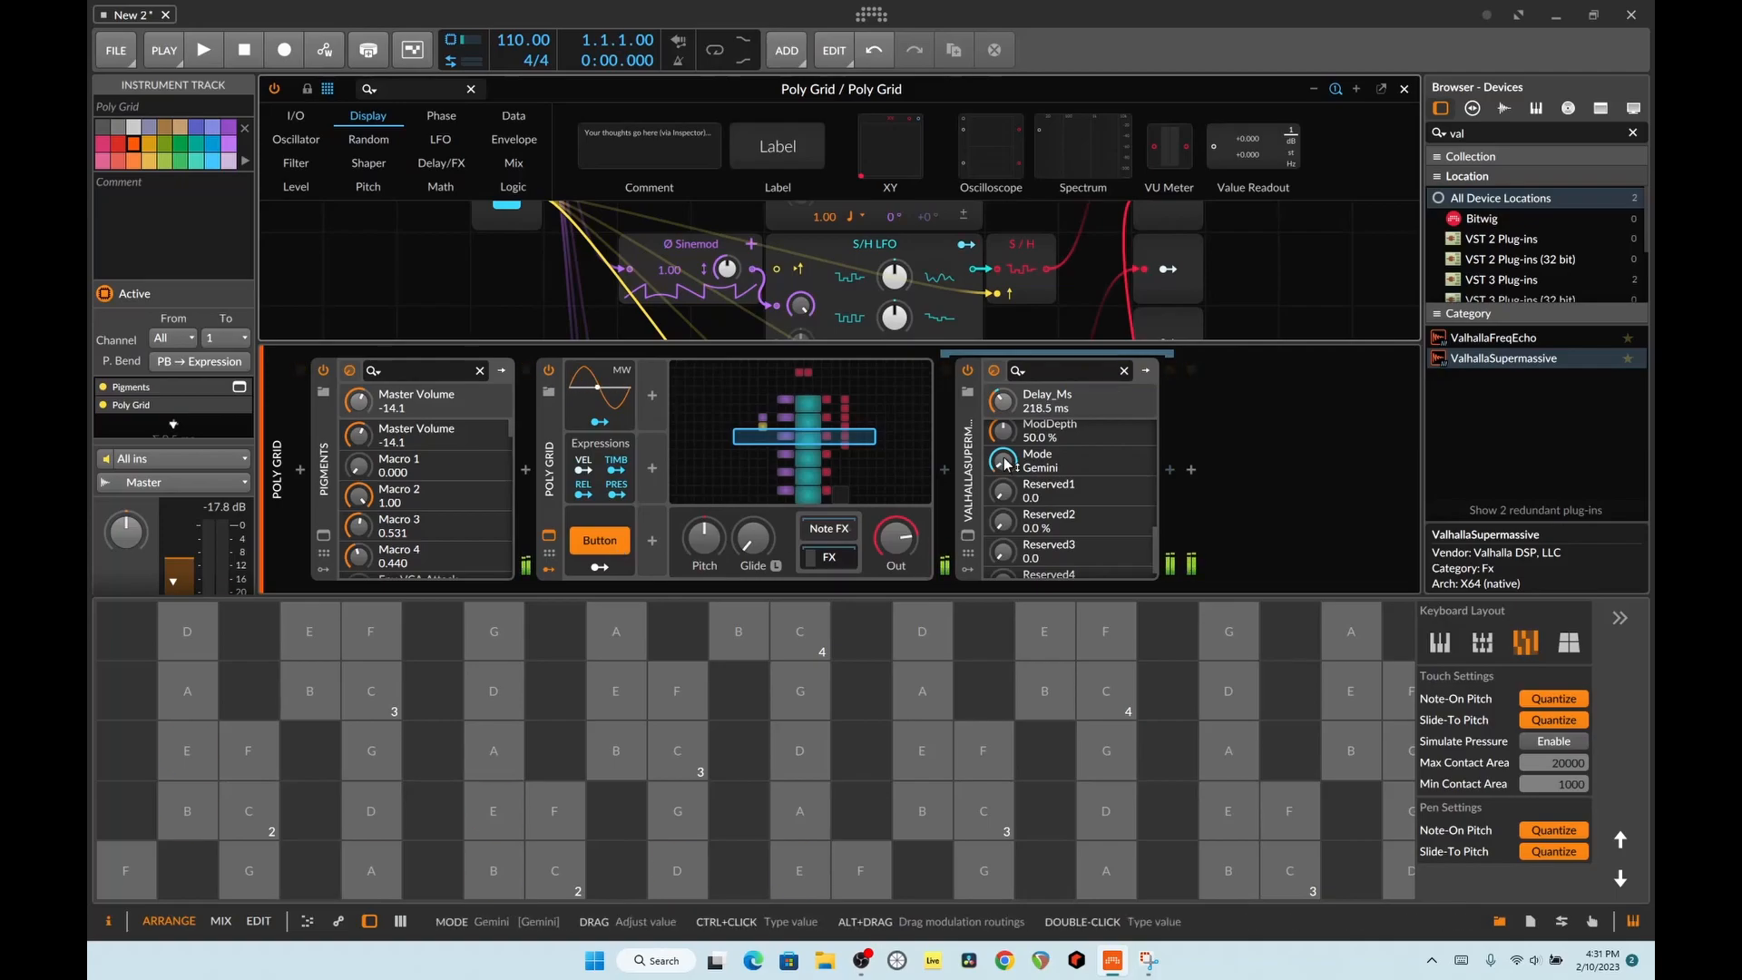
pyautogui.click(969, 538)
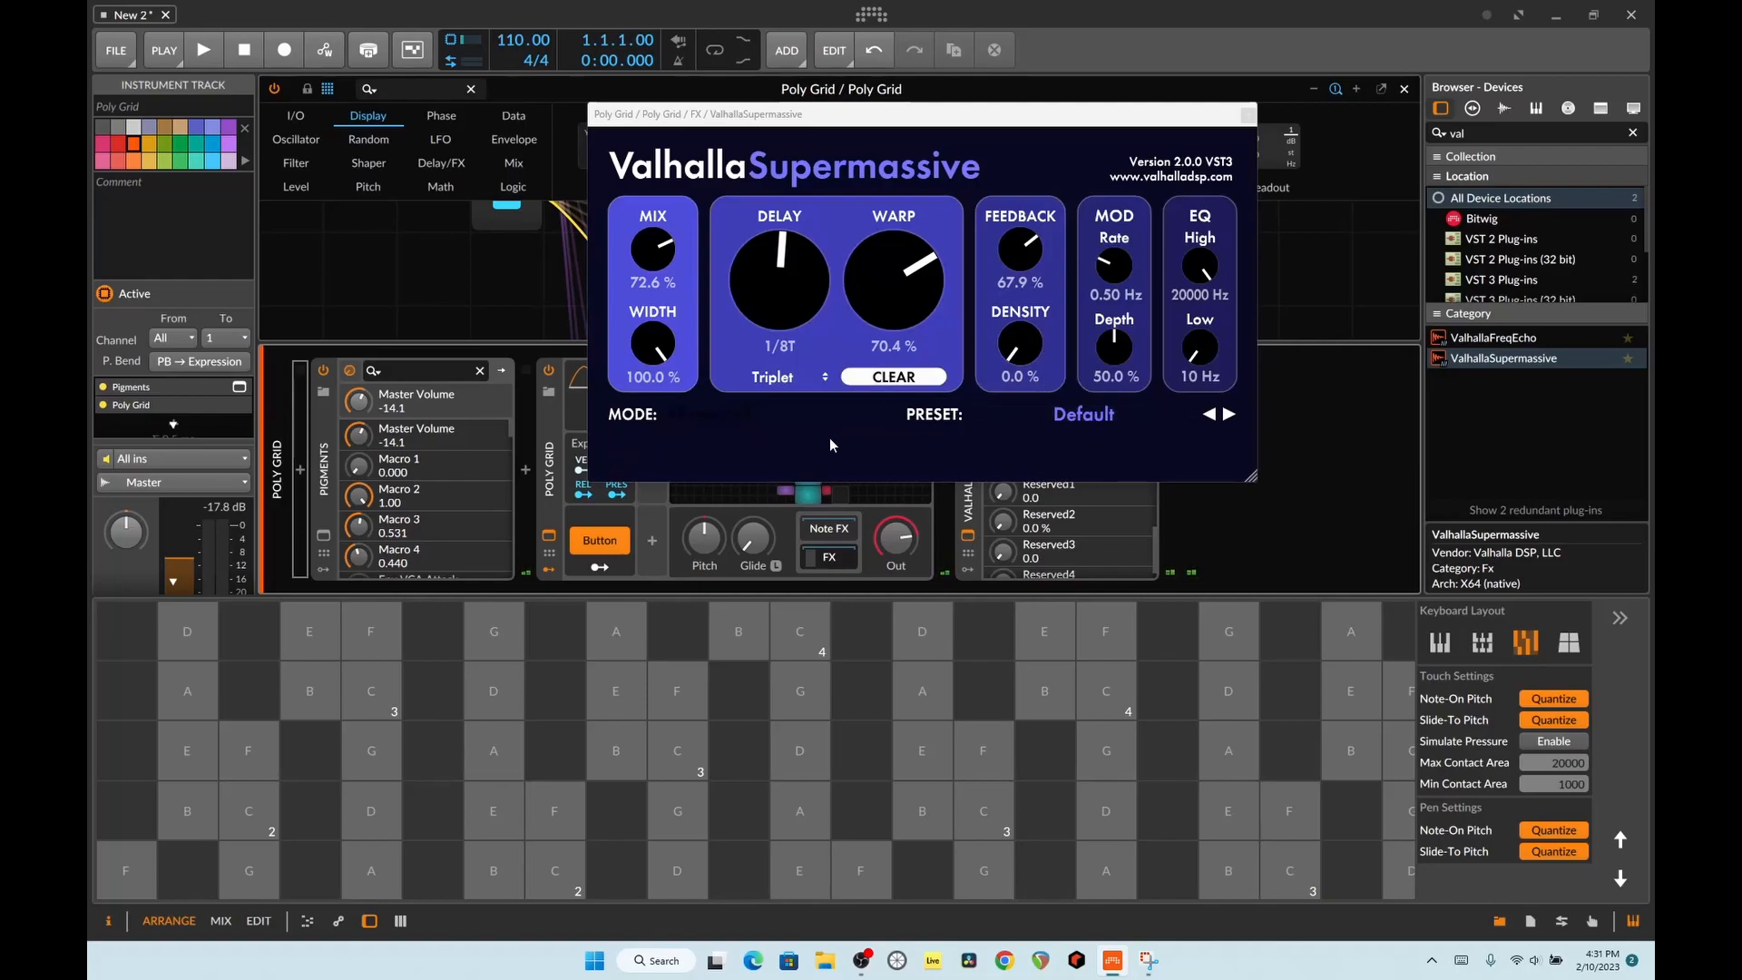
# Step: Move the ValhallaSupermassive plug-in window clear of the device chain's Mode parameter, and close it
pyautogui.click(786, 161)
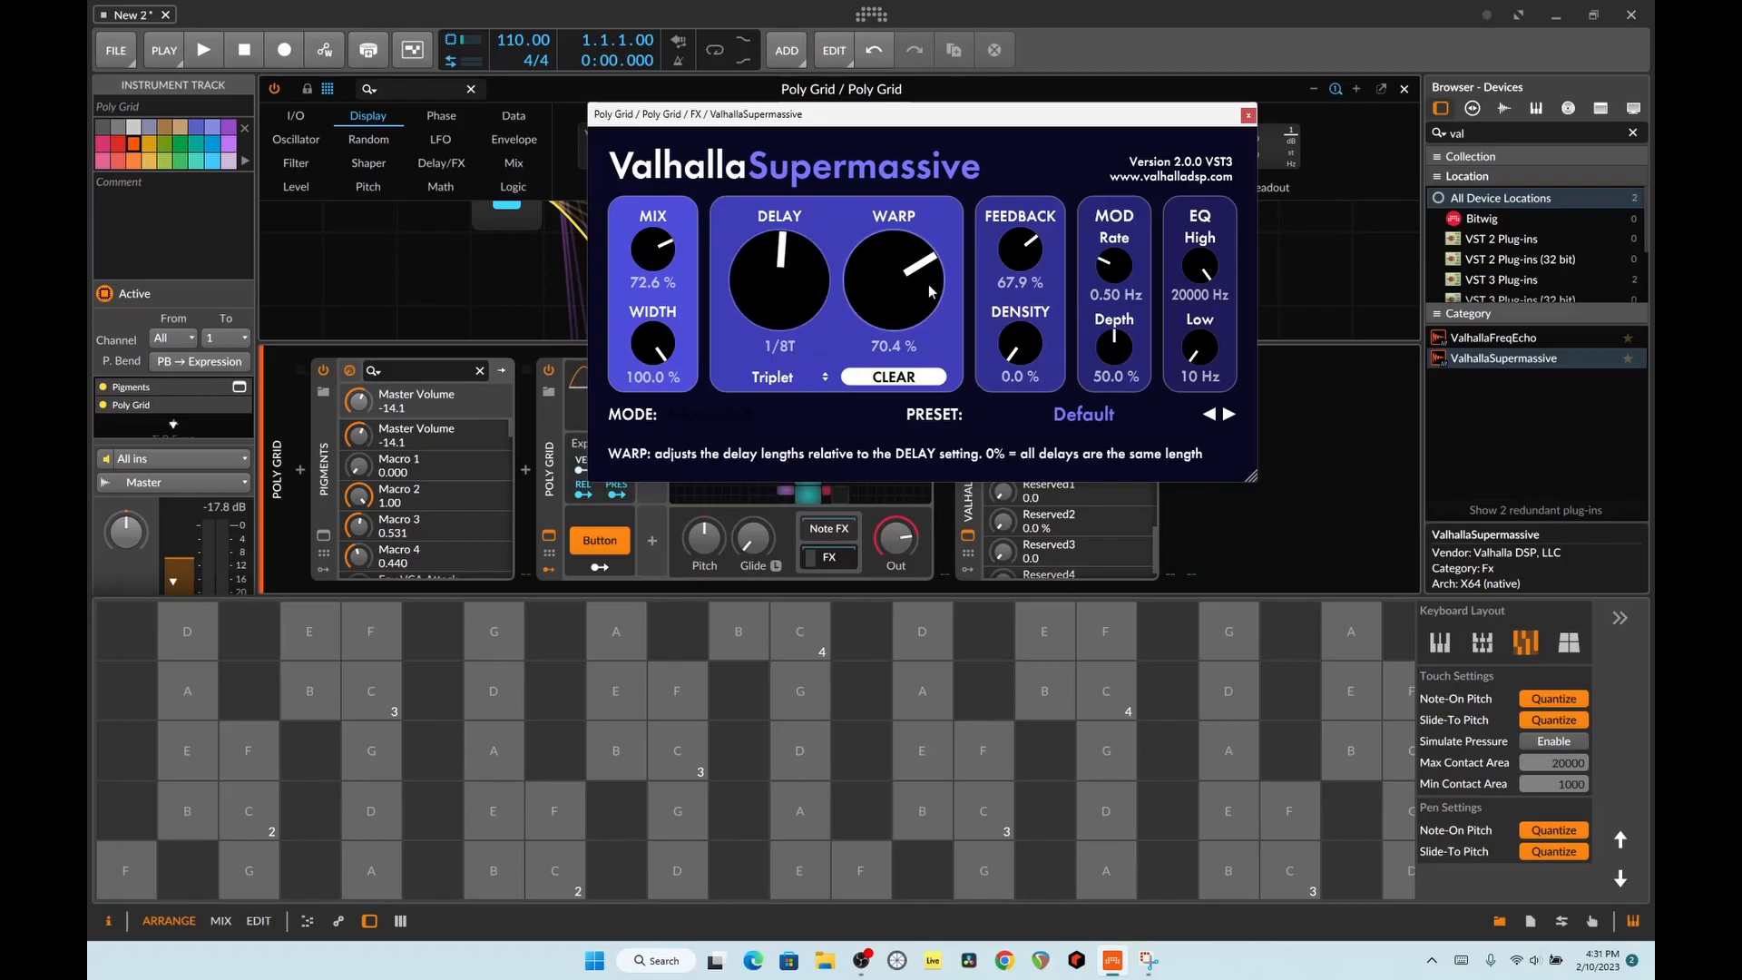
pyautogui.moveTo(1049, 127); pyautogui.dragTo(972, 543)
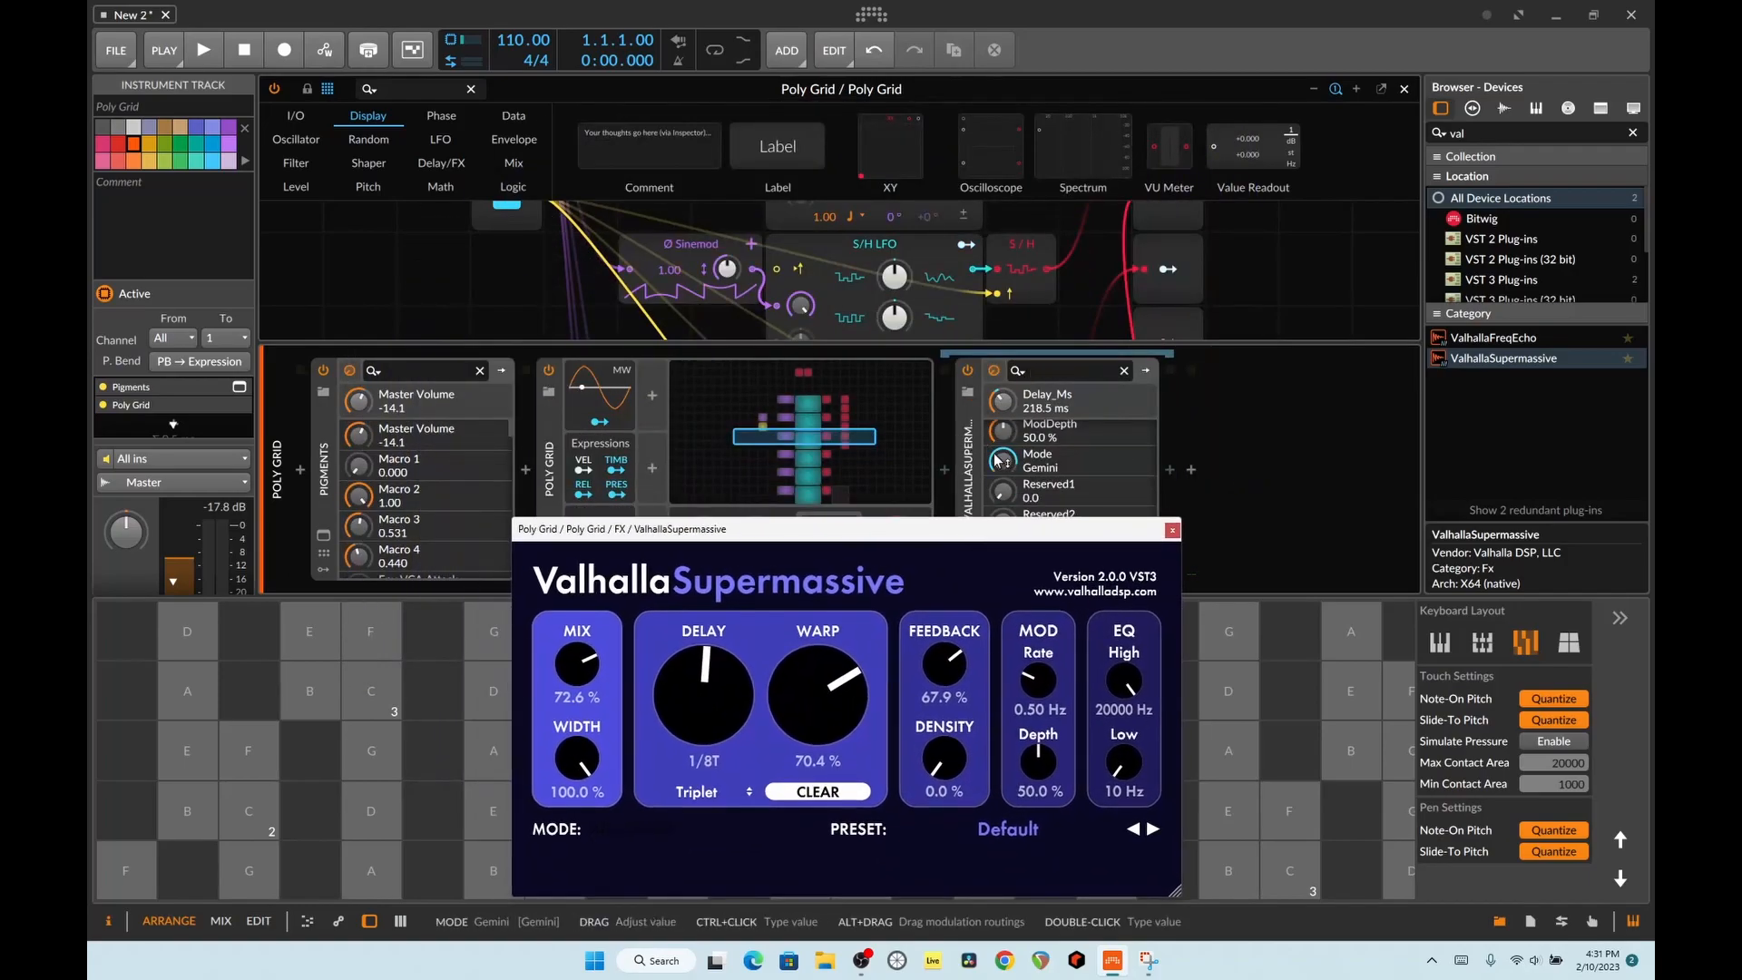
pyautogui.click(1172, 530)
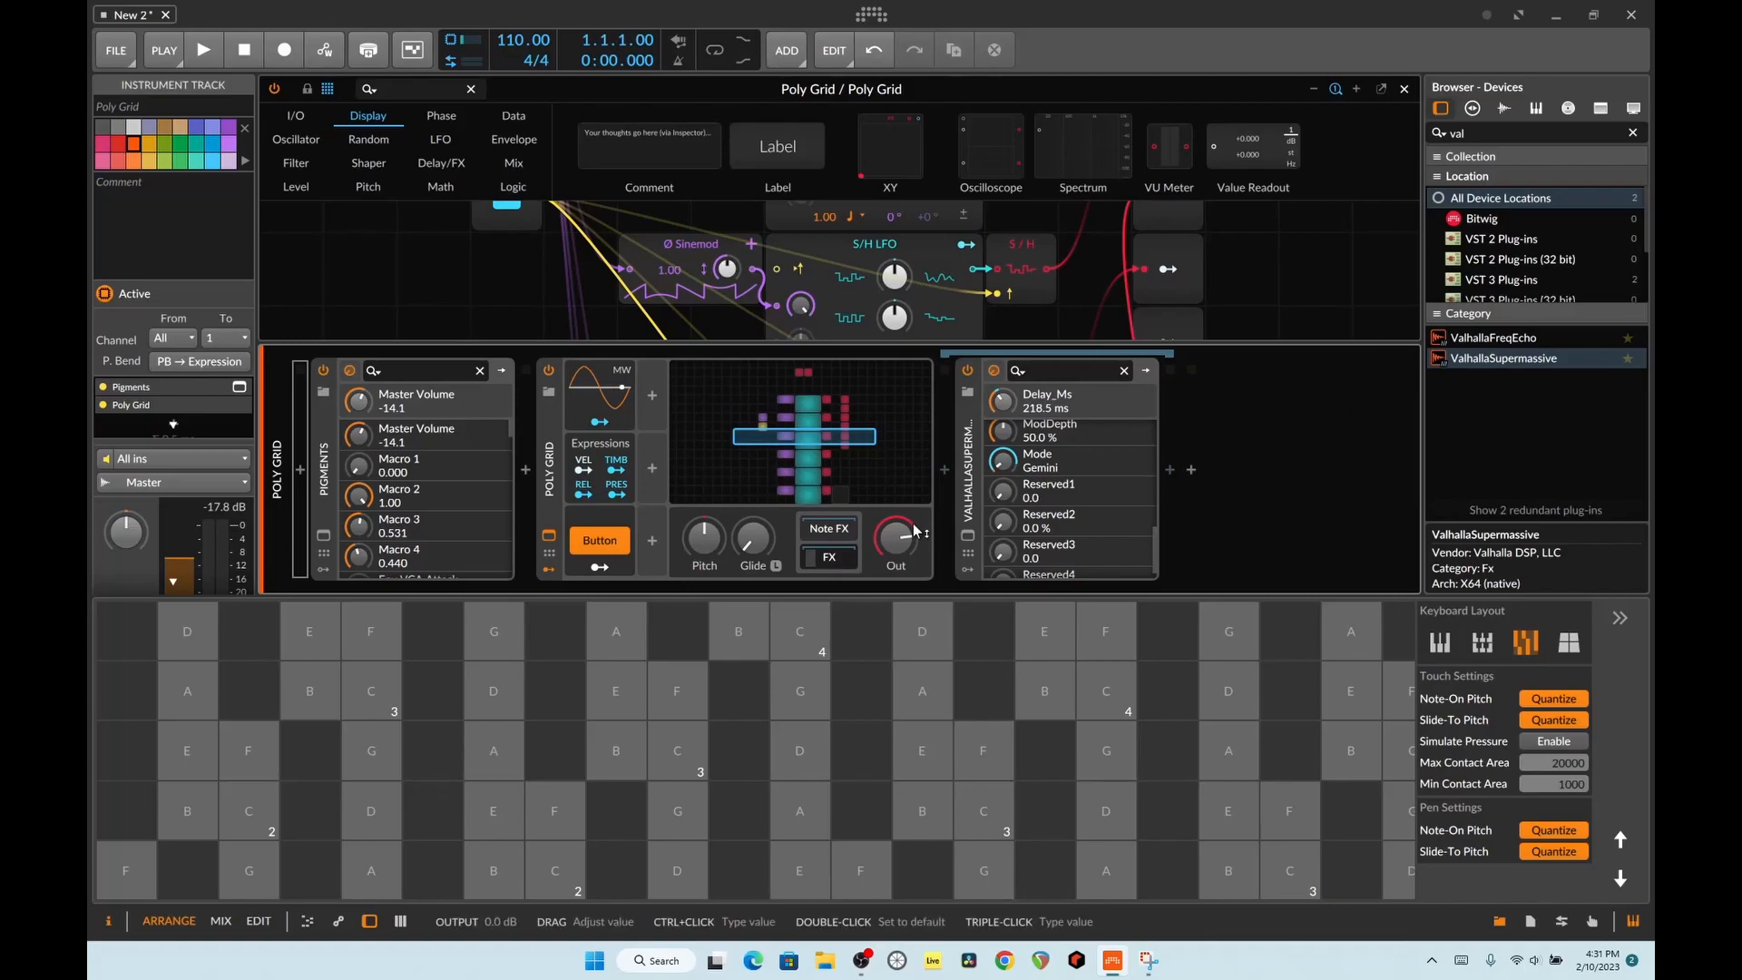
pyautogui.scroll(3, 1239, 246)
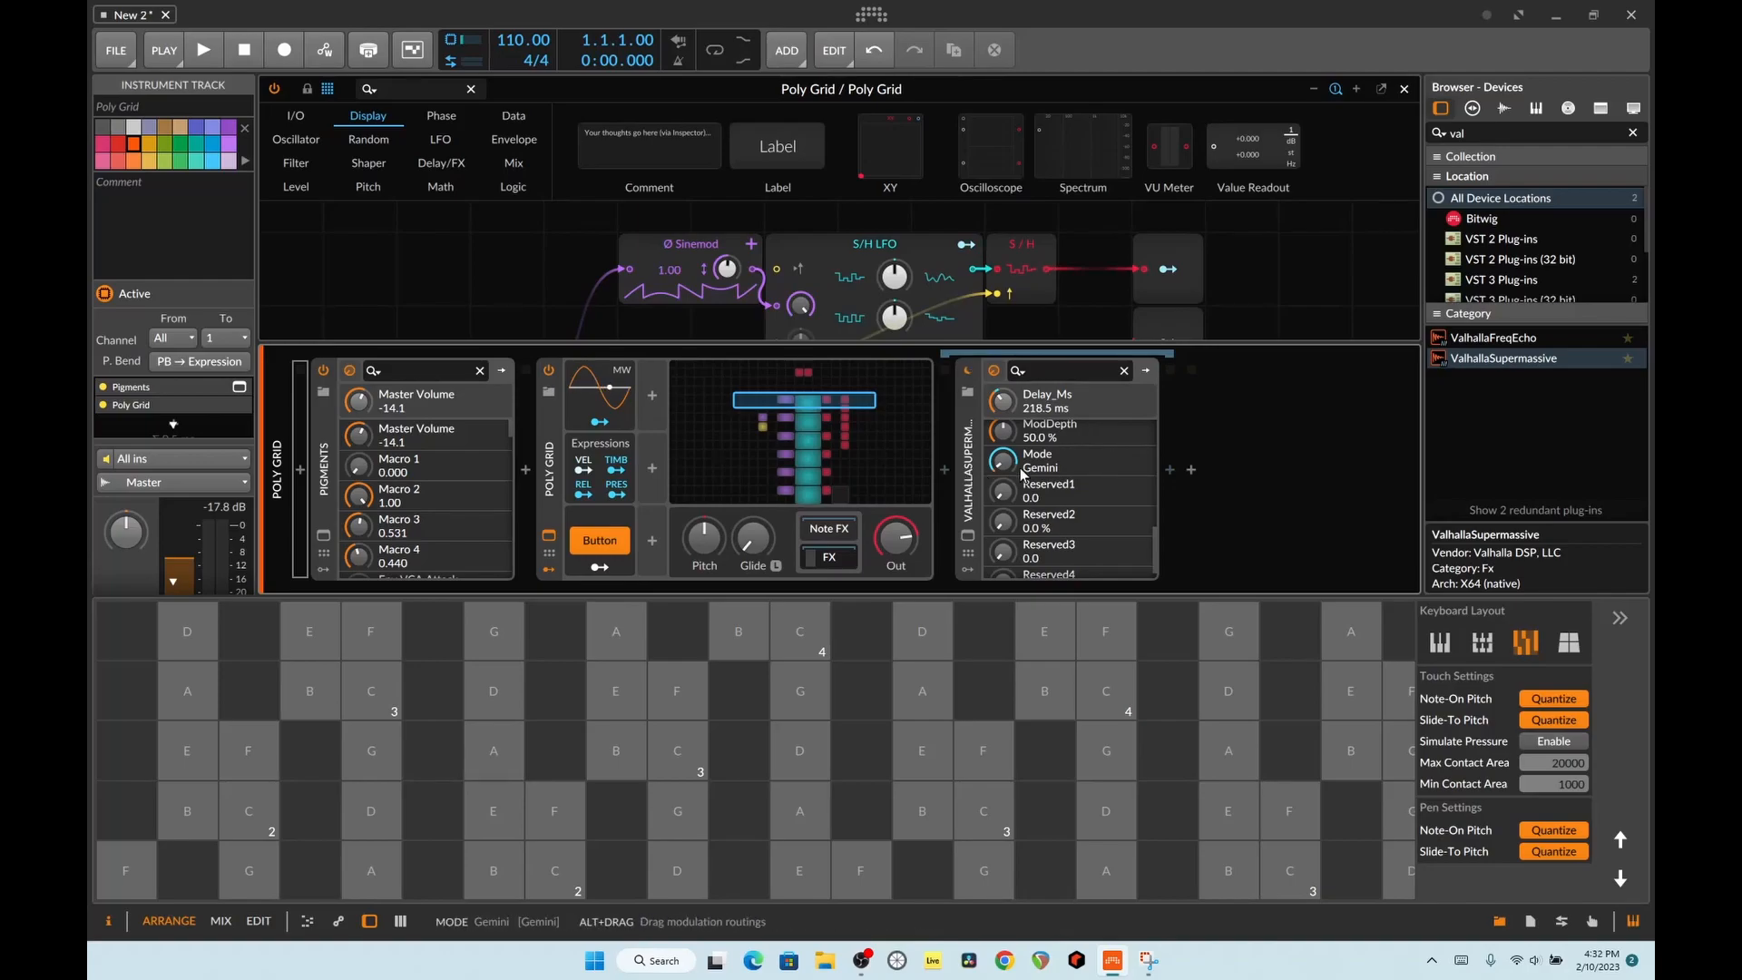
# Step: Hide and show the Poly Grid's FX chain several times to point out where ValhallaSupermassive sits
pyautogui.click(828, 558)
pyautogui.click(828, 561)
pyautogui.click(835, 559)
pyautogui.click(835, 557)
pyautogui.click(835, 557)
pyautogui.click(835, 557)
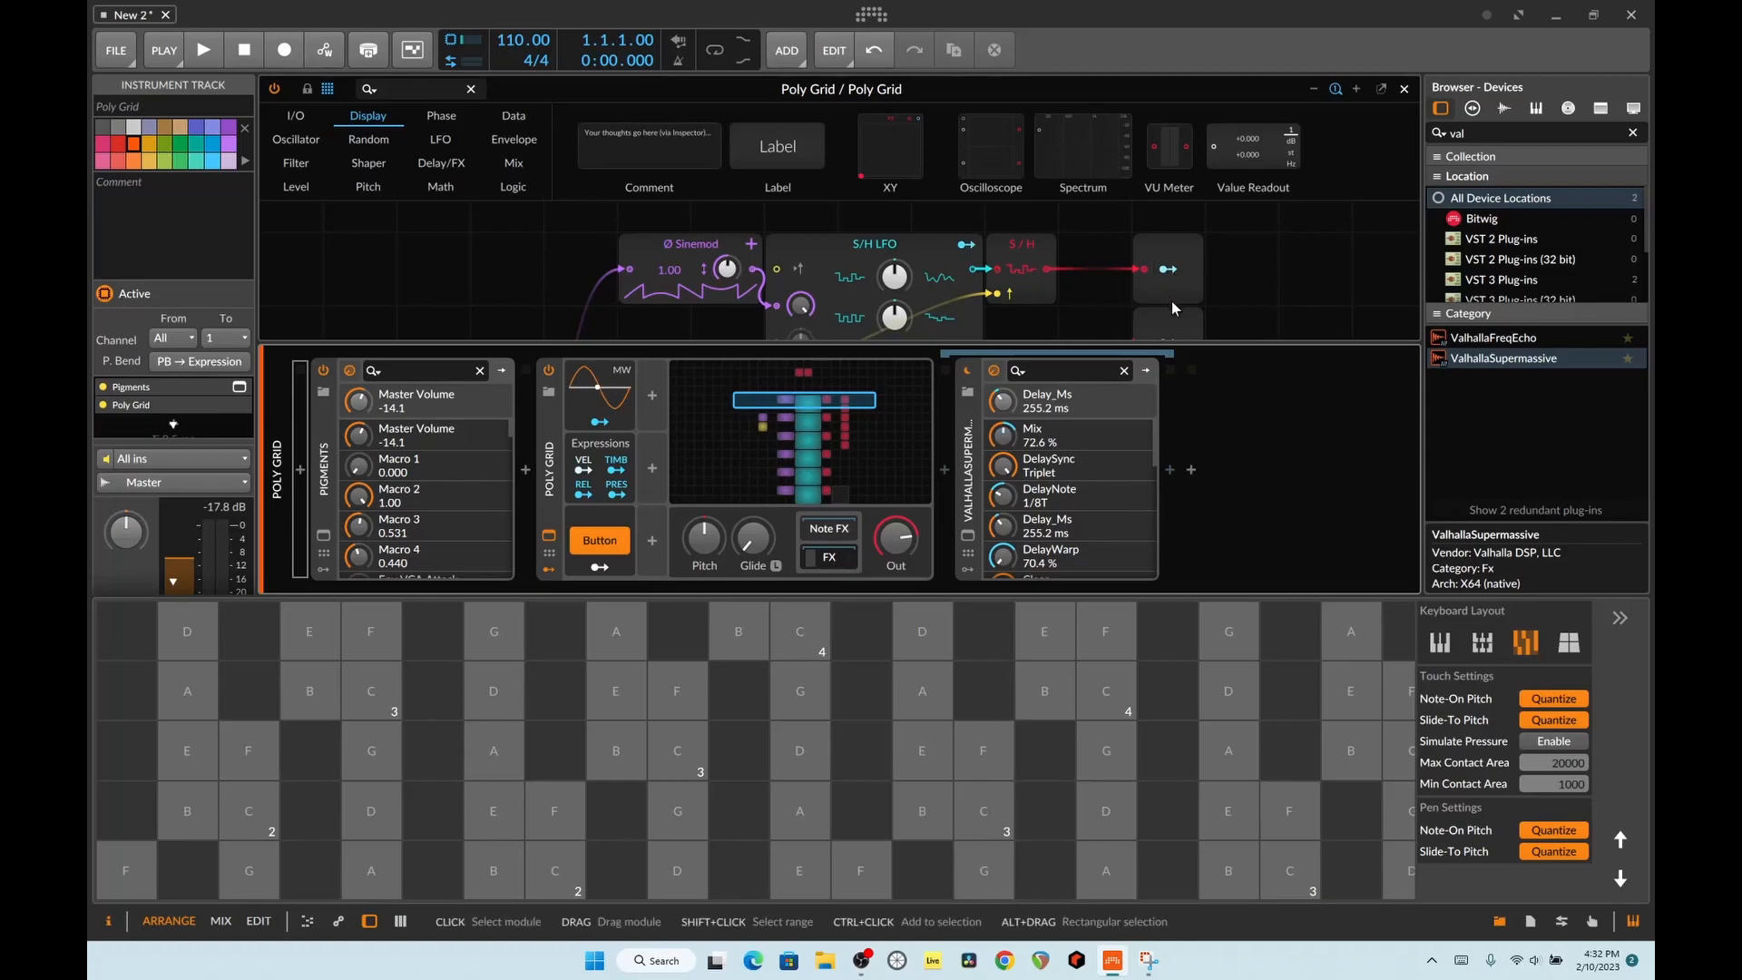
# Step: Look through the patch's Modulator Out modules and its audio input and output modules
pyautogui.scroll(-2, 1172, 302)
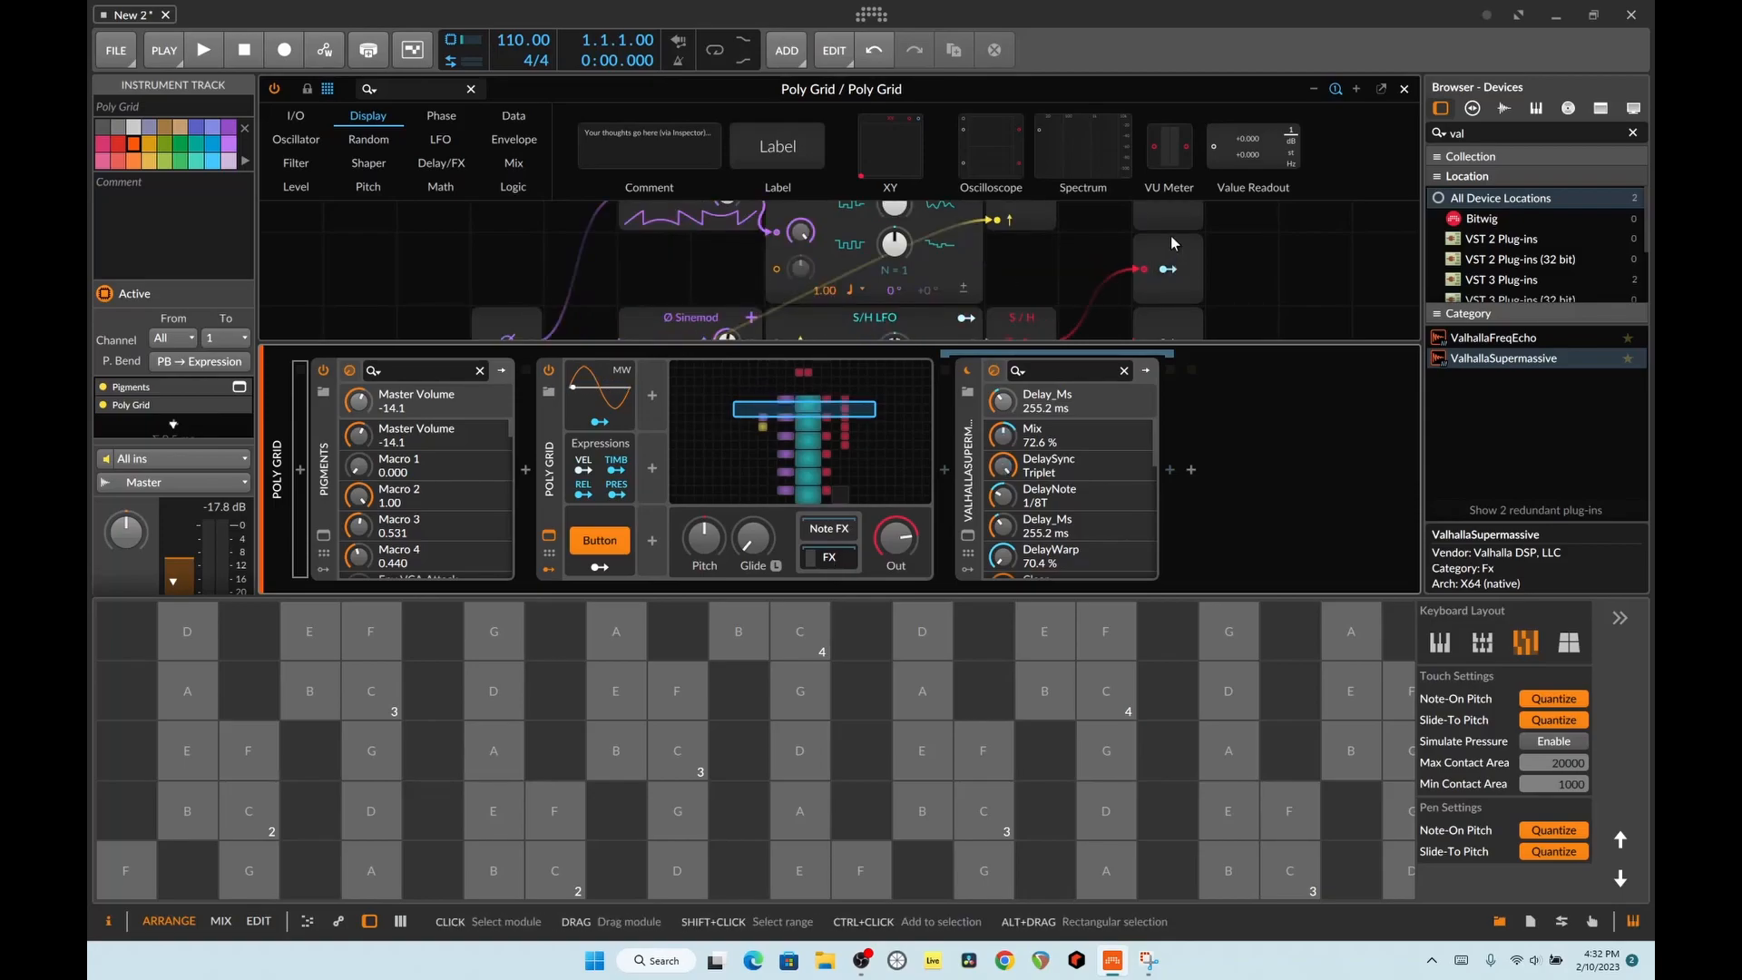
pyautogui.scroll(-2, 1169, 238)
pyautogui.scroll(2, 1172, 290)
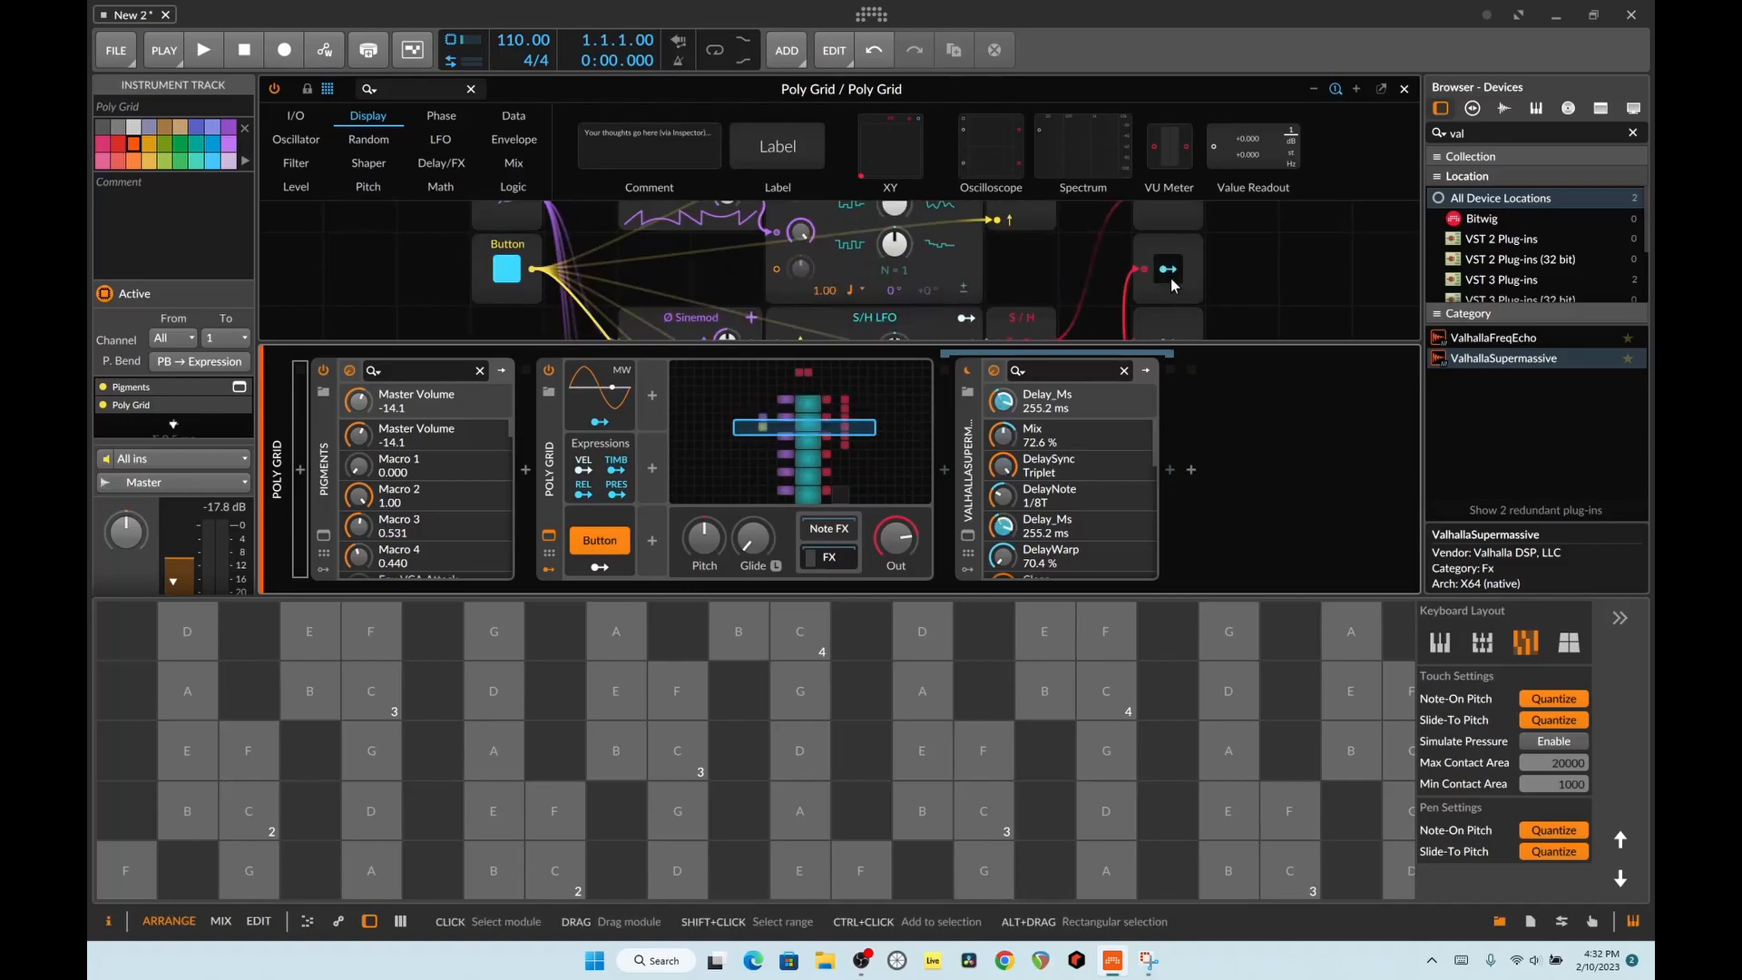
pyautogui.scroll(10, 1172, 313)
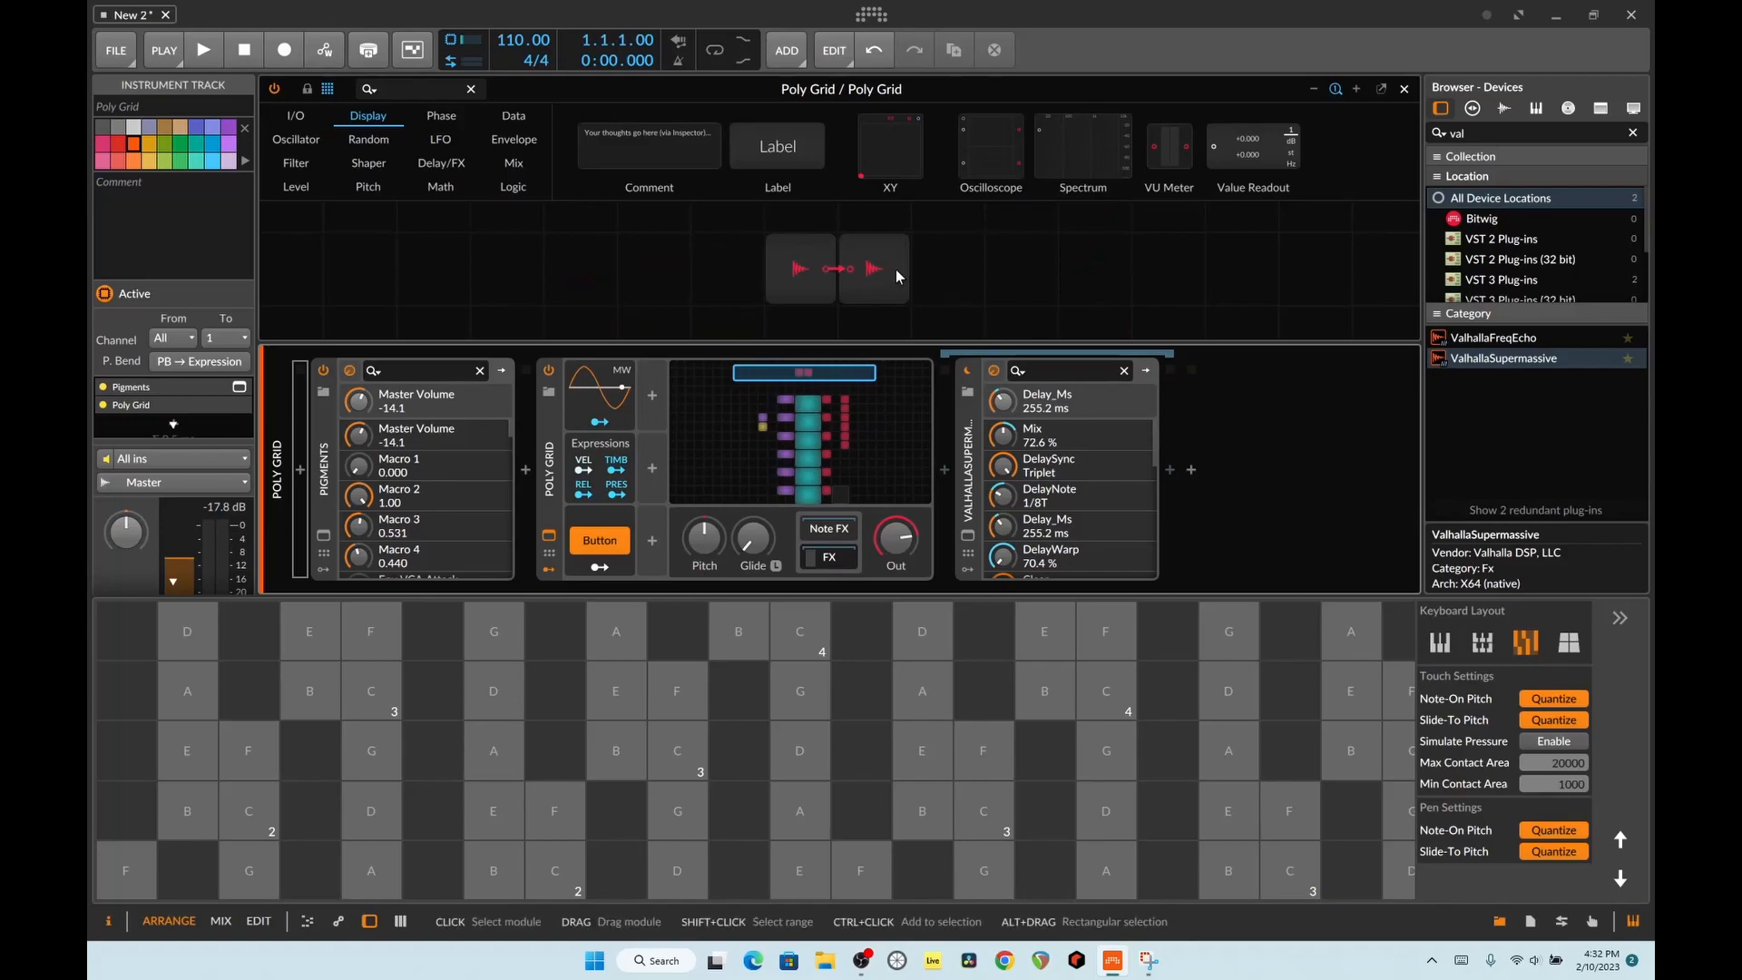
pyautogui.scroll(-10, 896, 272)
pyautogui.scroll(-3, 1080, 258)
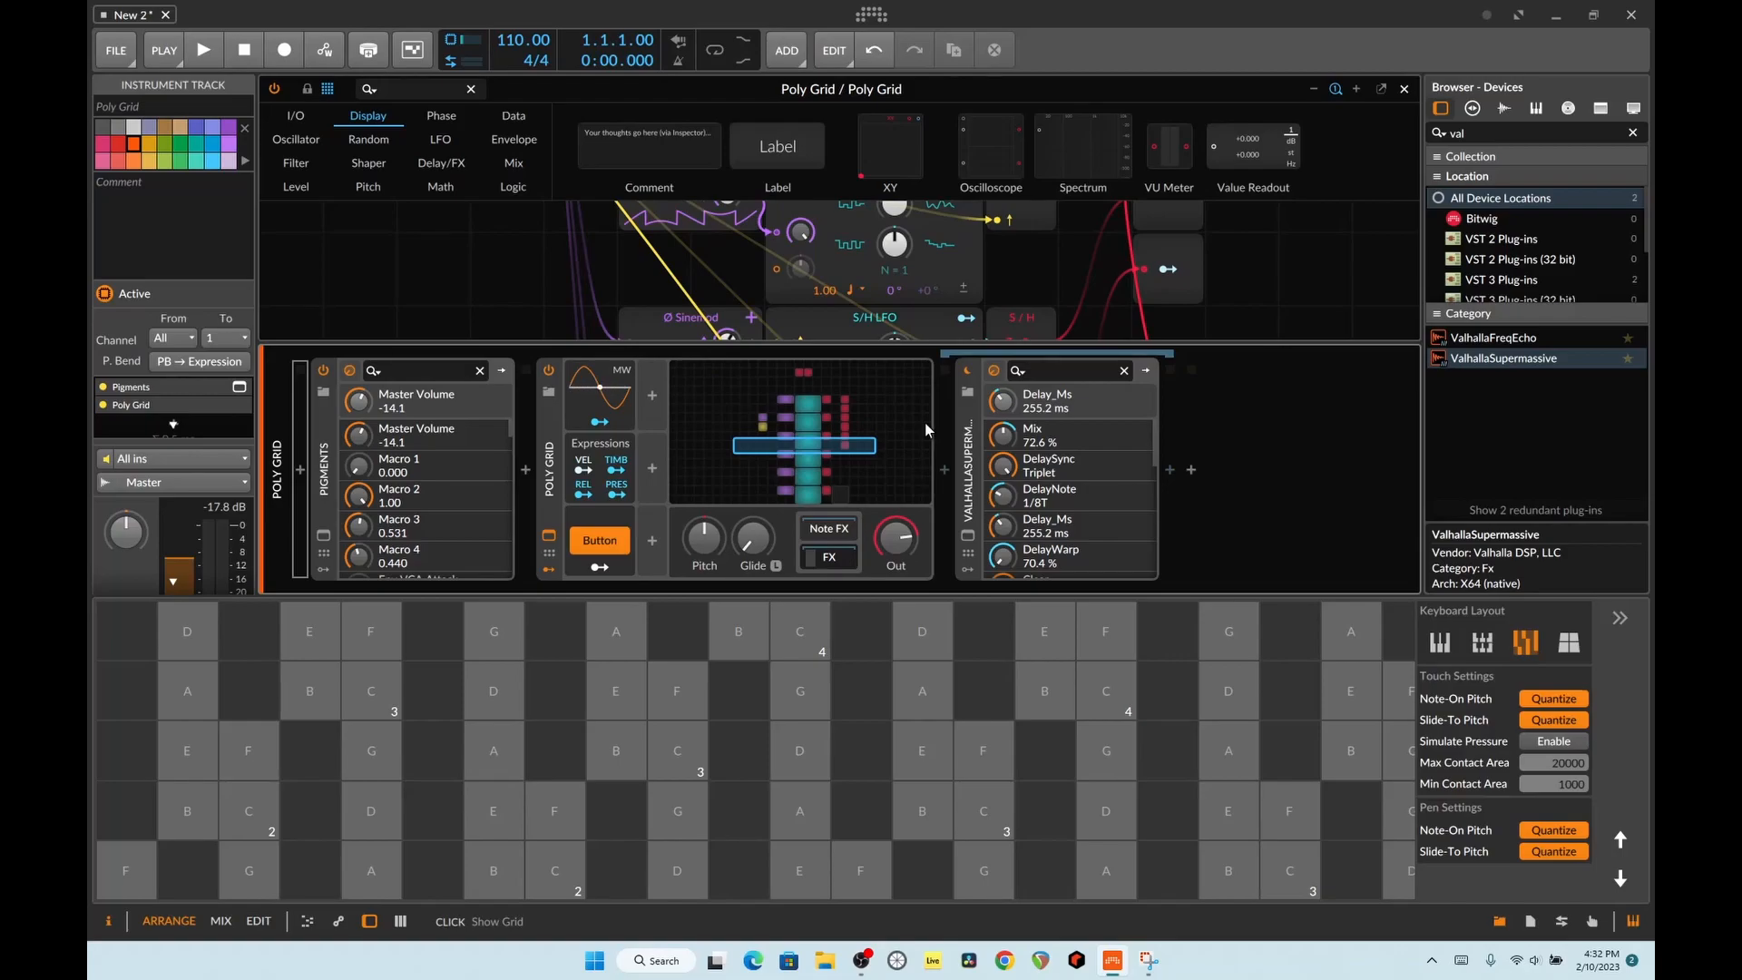
# Step: Search the device browser for "cho" and add Chorus+ after ValhallaSupermassive in the Poly Grid's FX chain
pyautogui.click(1633, 132)
pyautogui.scroll(10, 1537, 409)
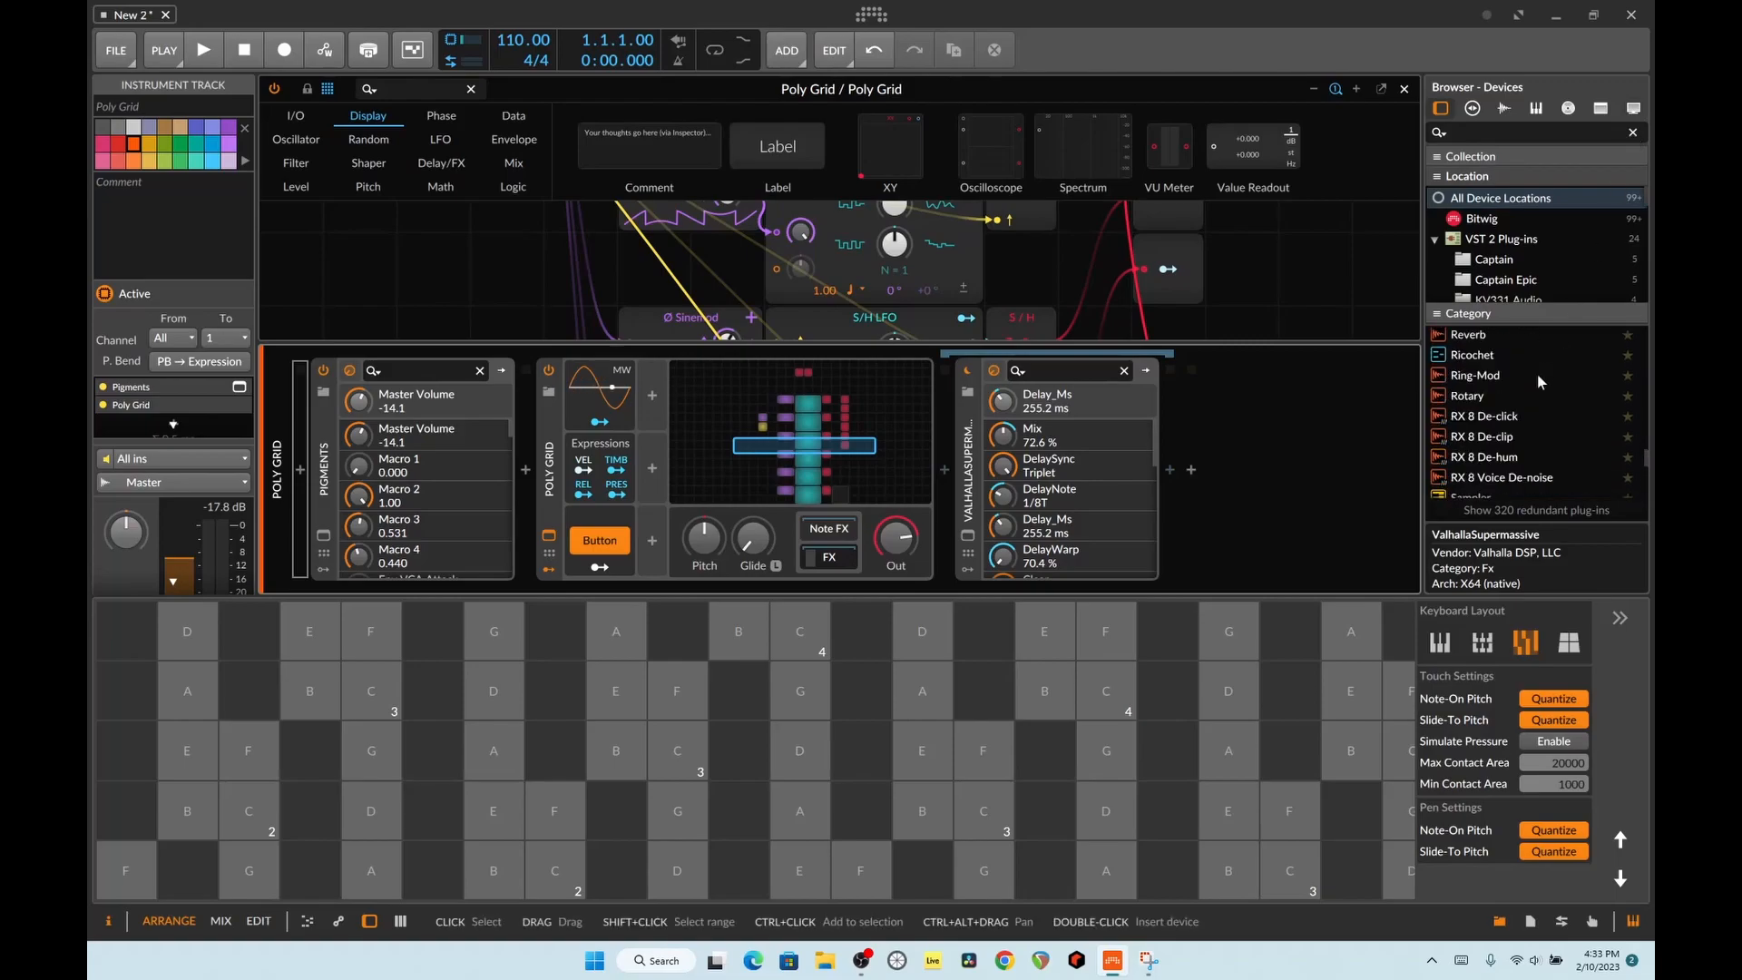
pyautogui.click(1499, 135)
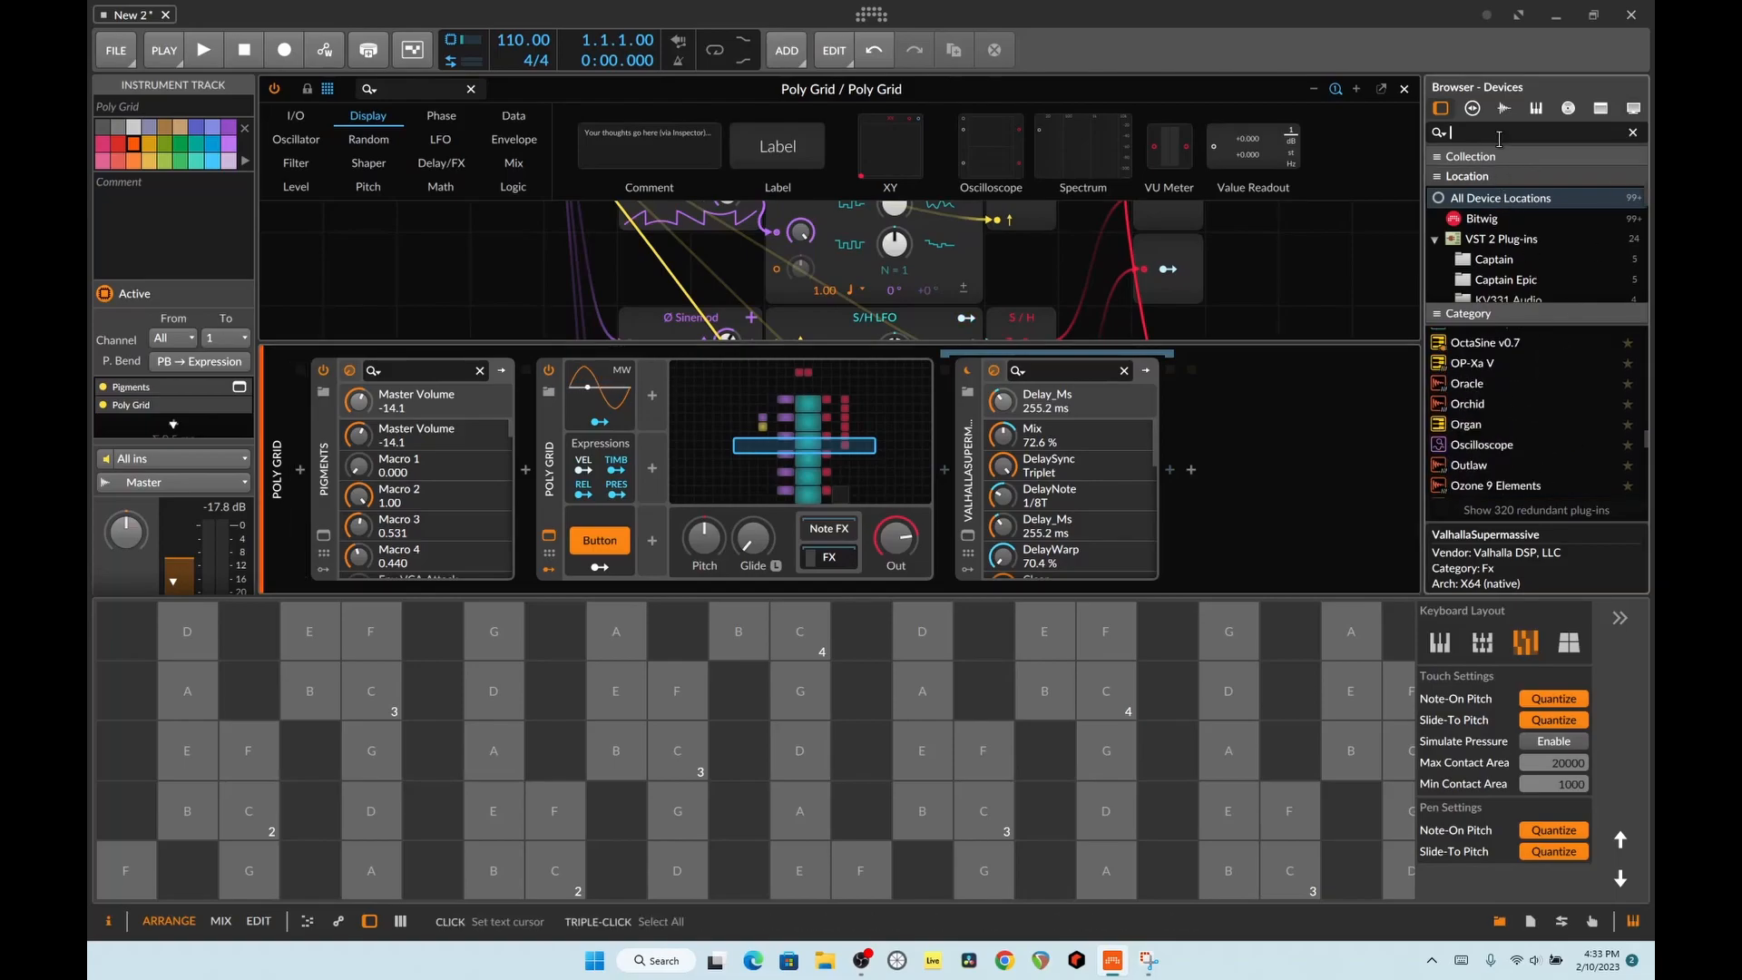
pyautogui.write('cho')
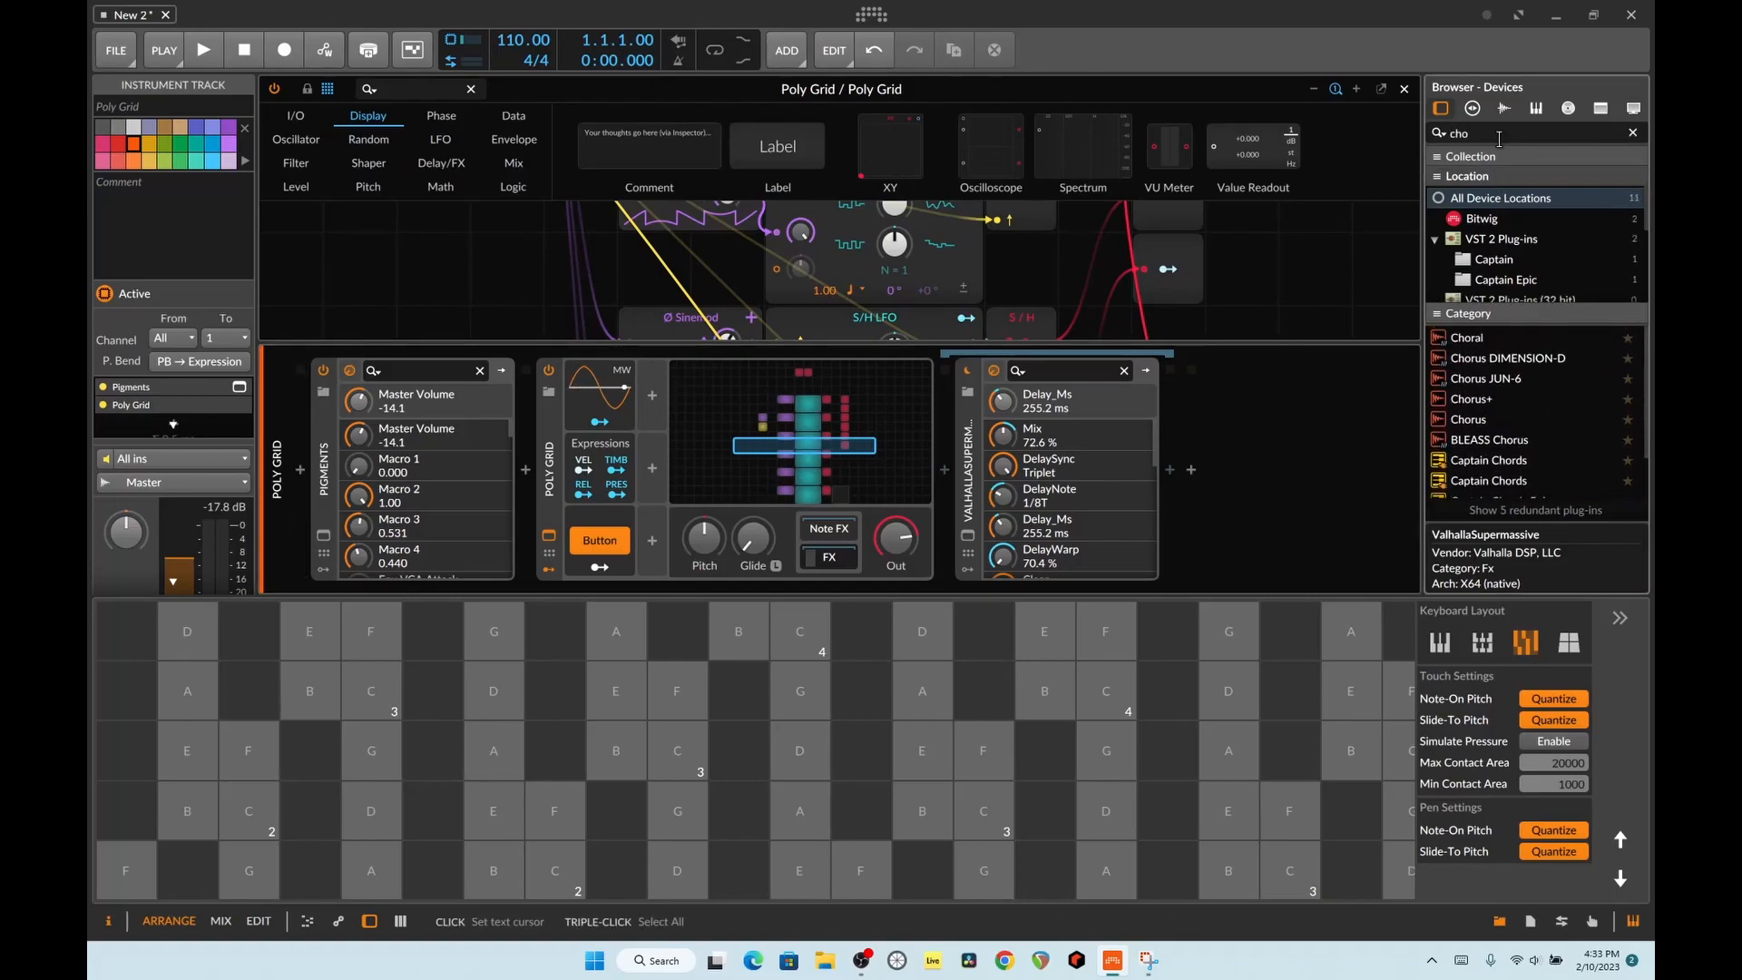
pyautogui.moveTo(1479, 399)
pyautogui.mouseDown()
pyautogui.moveTo(1161, 469)
pyautogui.moveTo(1178, 474)
pyautogui.mouseUp()
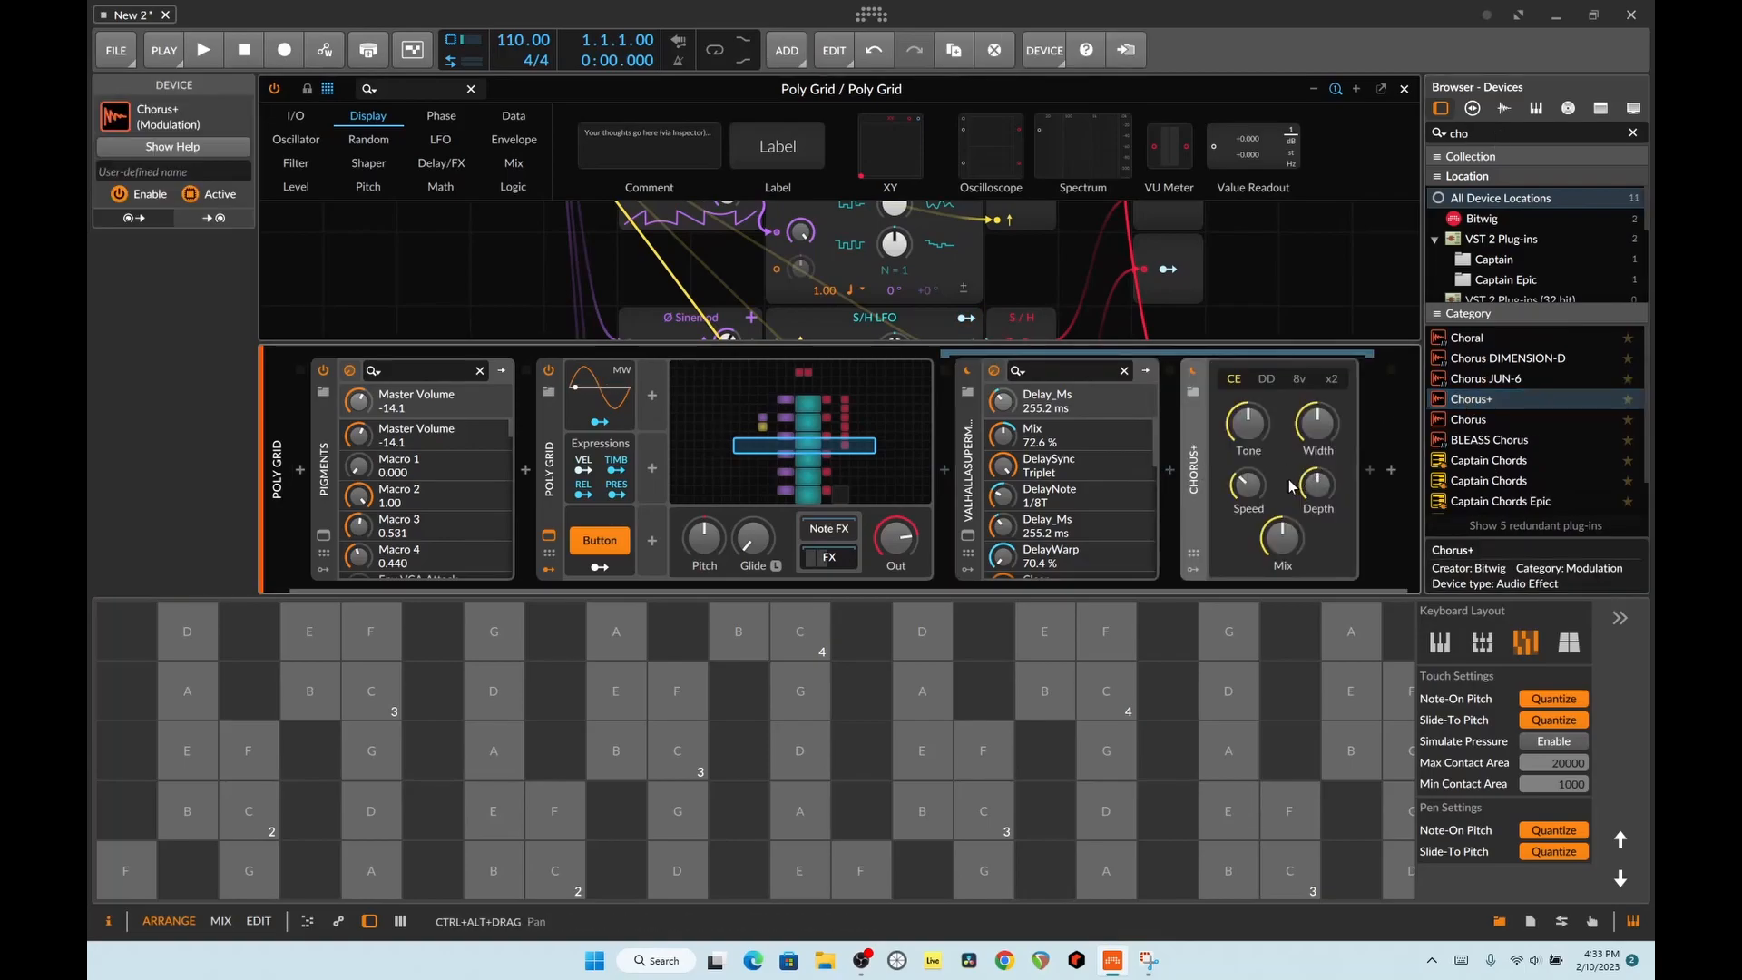
# Step: Map two of the lower Modulator Out modules to Chorus+'s Tone and Width parameters
pyautogui.scroll(2, 1157, 283)
pyautogui.scroll(-1, 1164, 289)
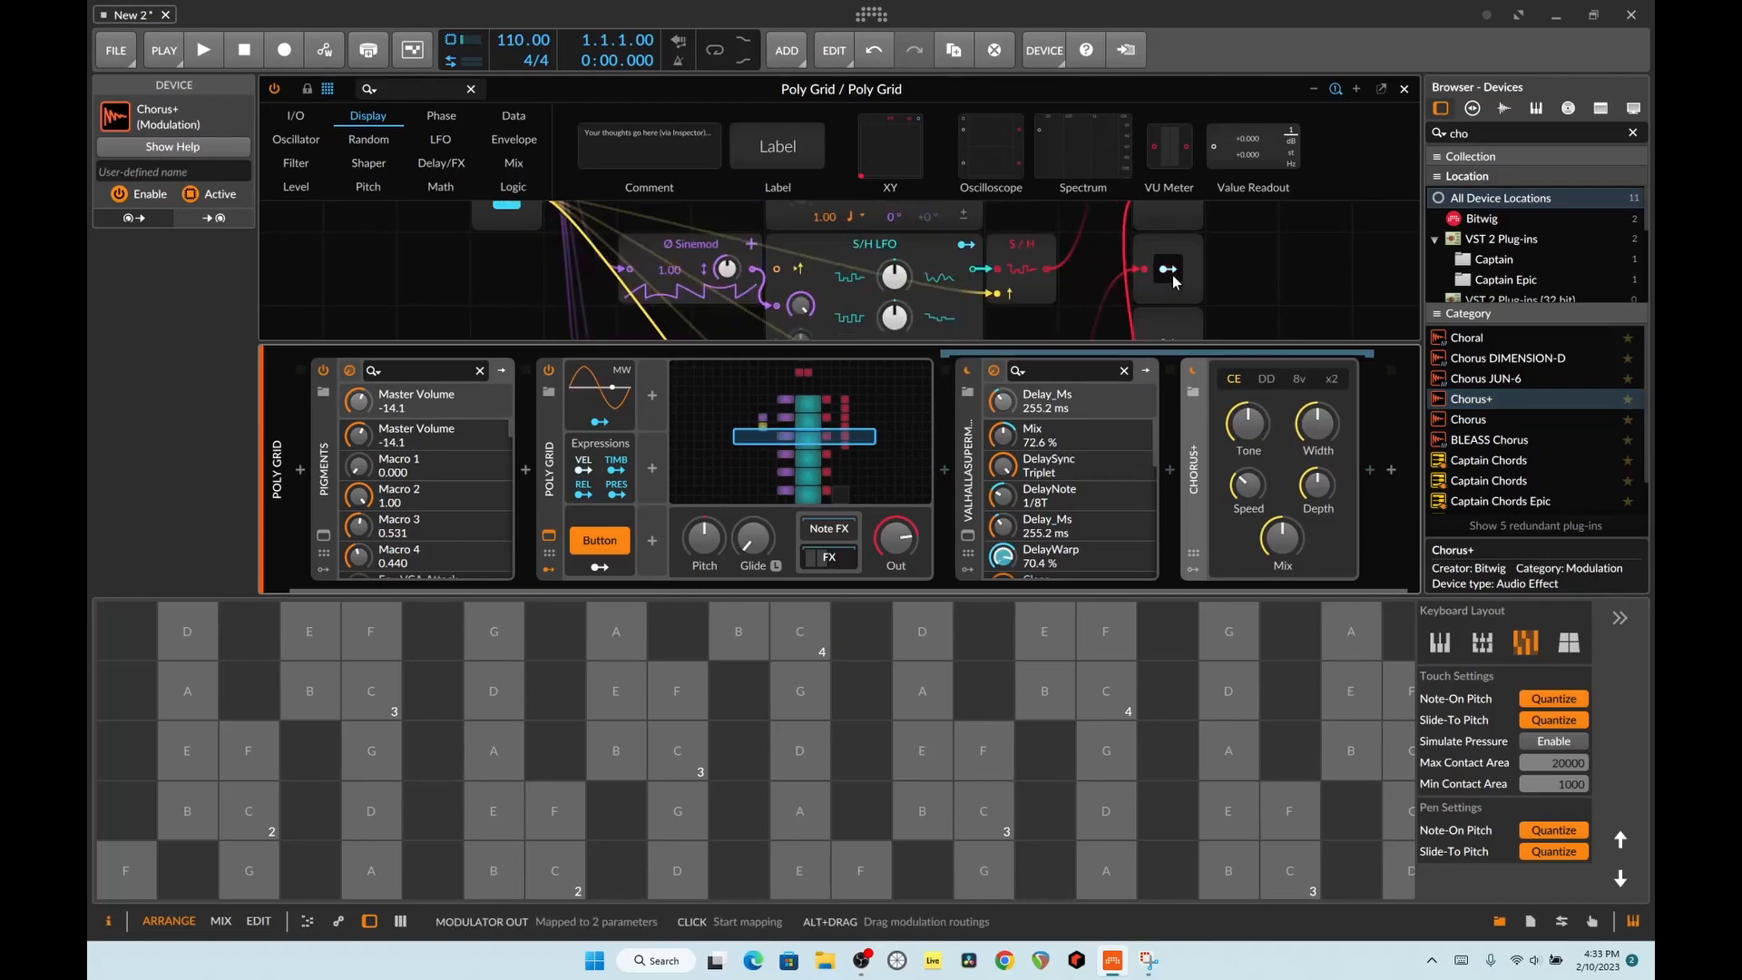
pyautogui.click(1169, 271)
pyautogui.moveTo(1249, 424); pyautogui.dragTo(1249, 363)
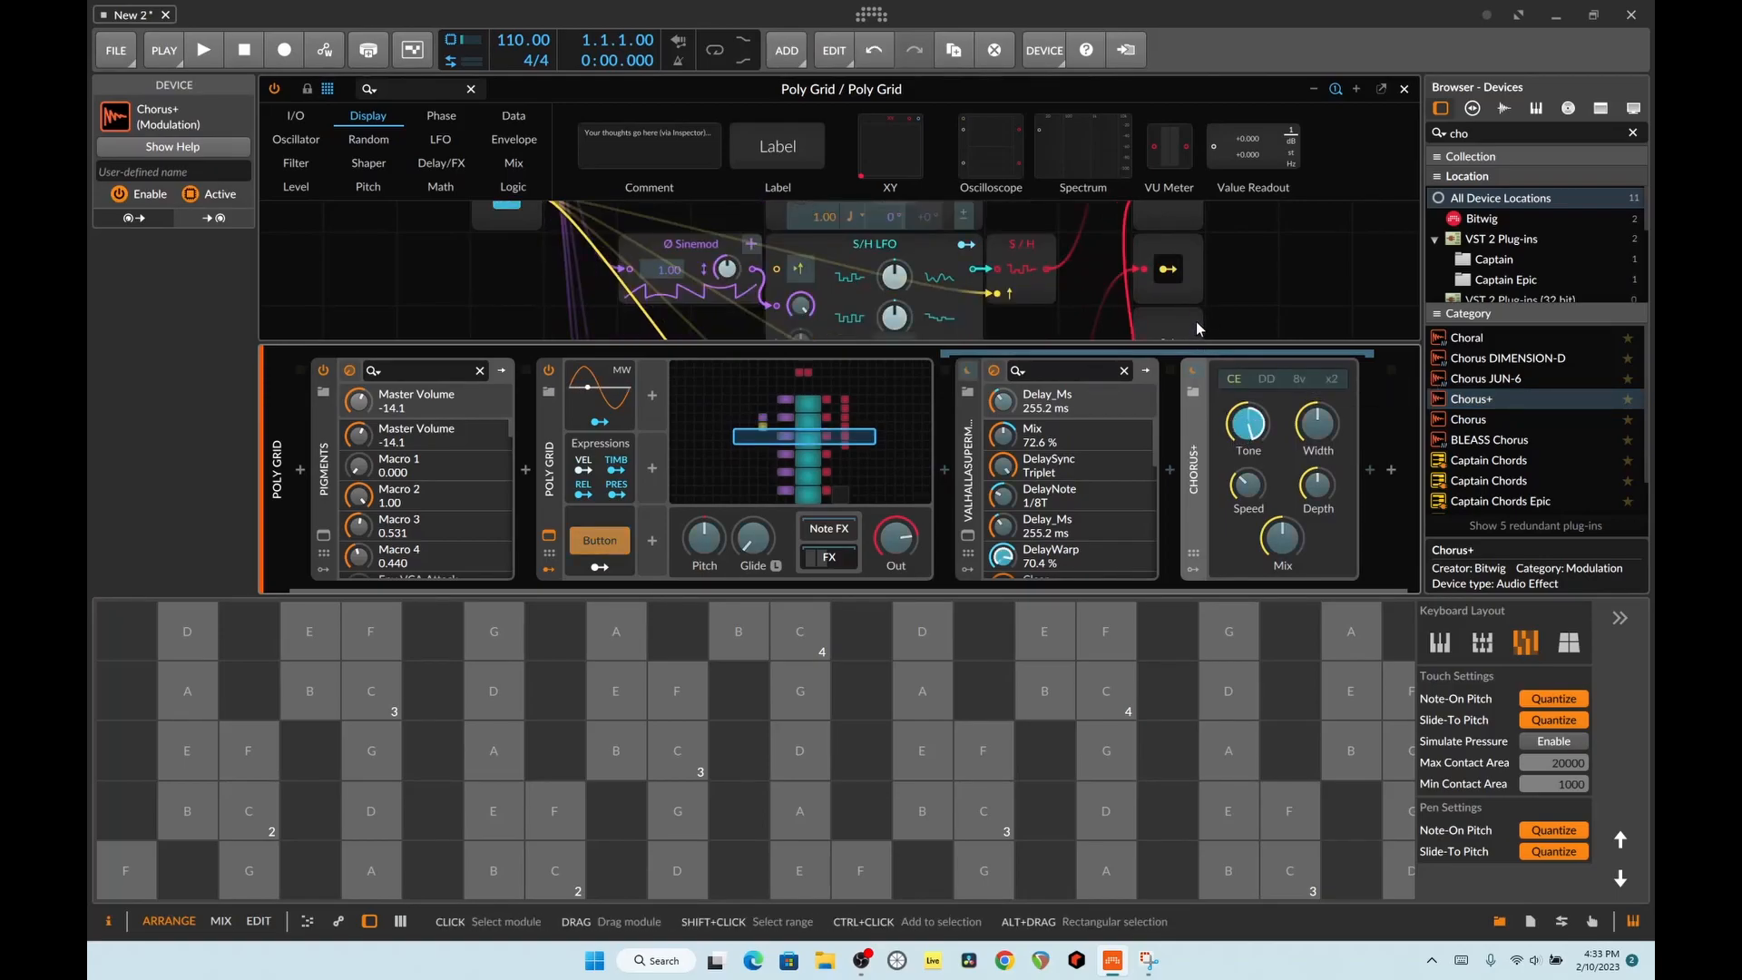
pyautogui.scroll(2, 1163, 274)
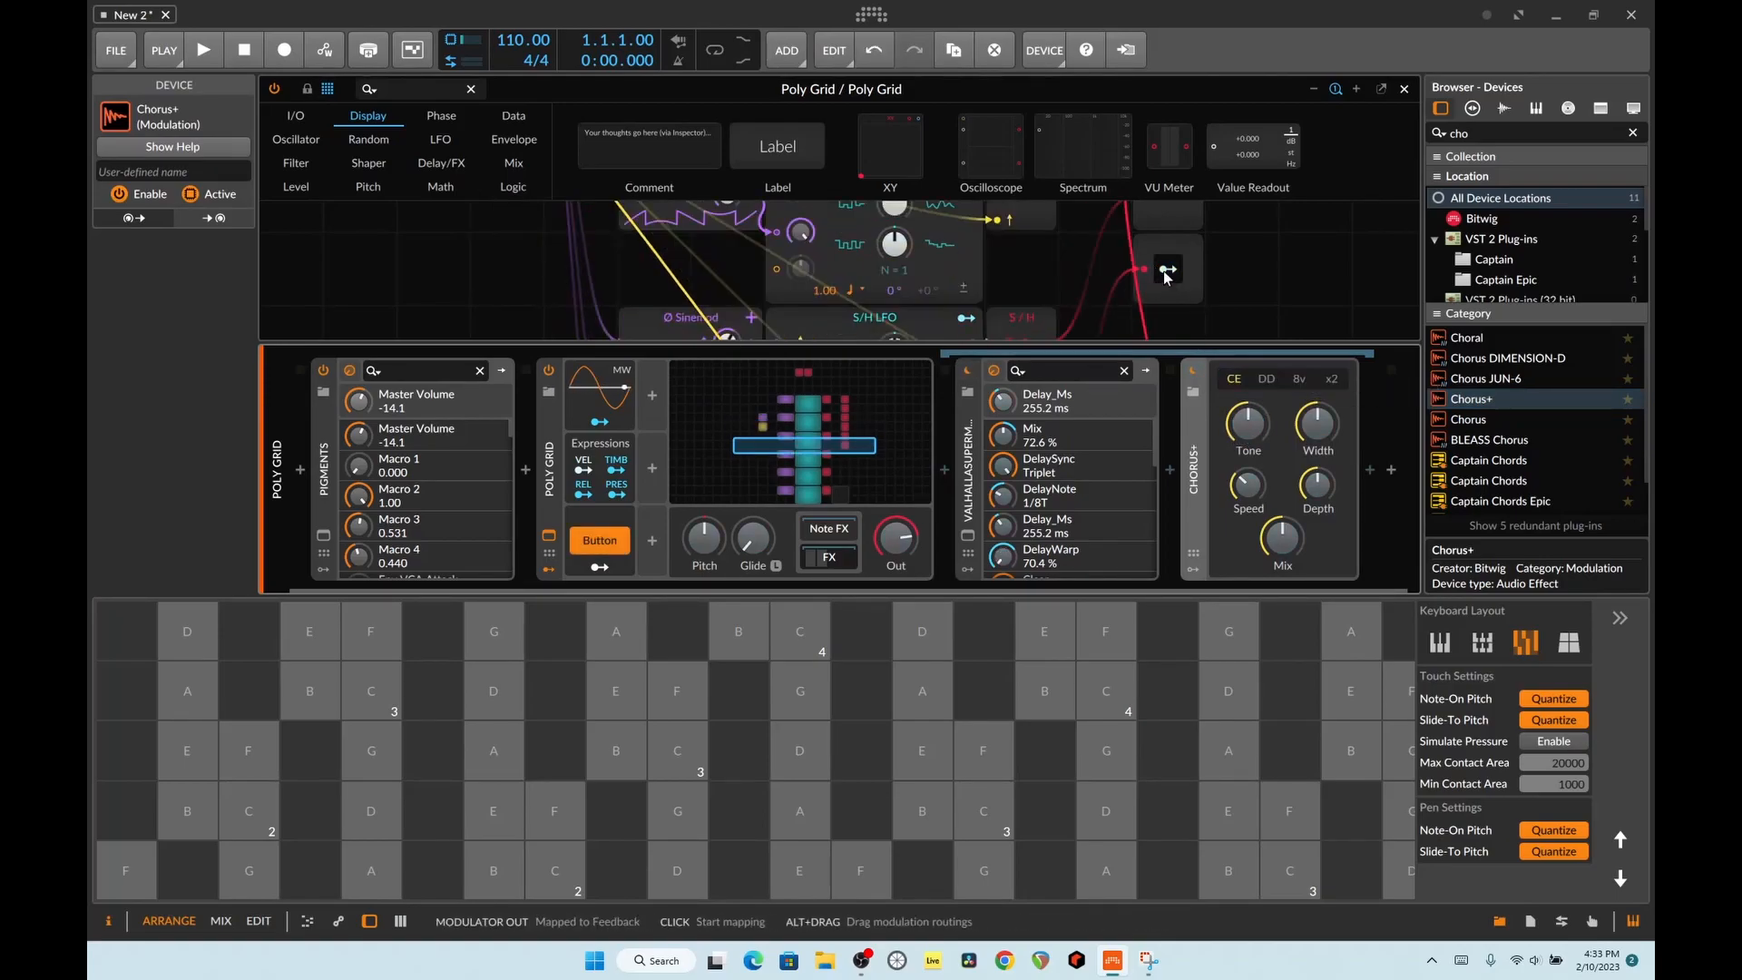
pyautogui.moveTo(1318, 423); pyautogui.dragTo(1319, 363)
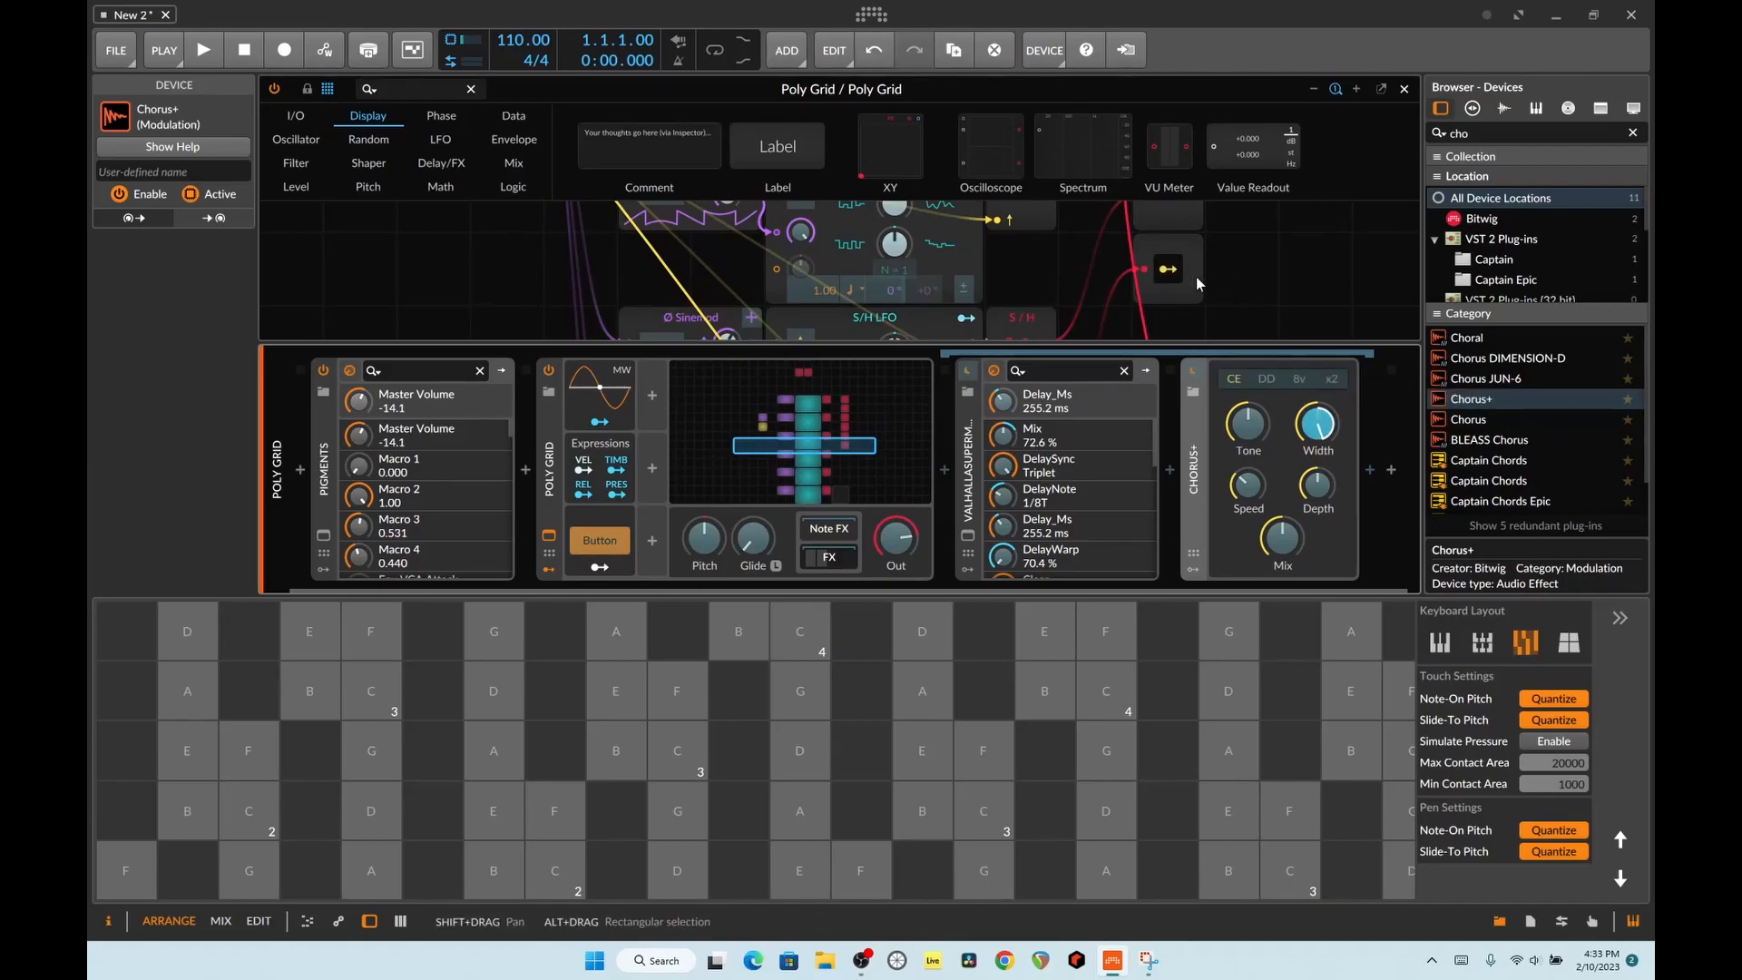
pyautogui.click(1169, 270)
# Step: Map two further Modulator Out modules to Chorus+'s Speed and Depth parameters
pyautogui.scroll(1, 1224, 304)
pyautogui.click(1169, 268)
pyautogui.moveTo(1248, 484); pyautogui.dragTo(1248, 458)
pyautogui.click(1169, 269)
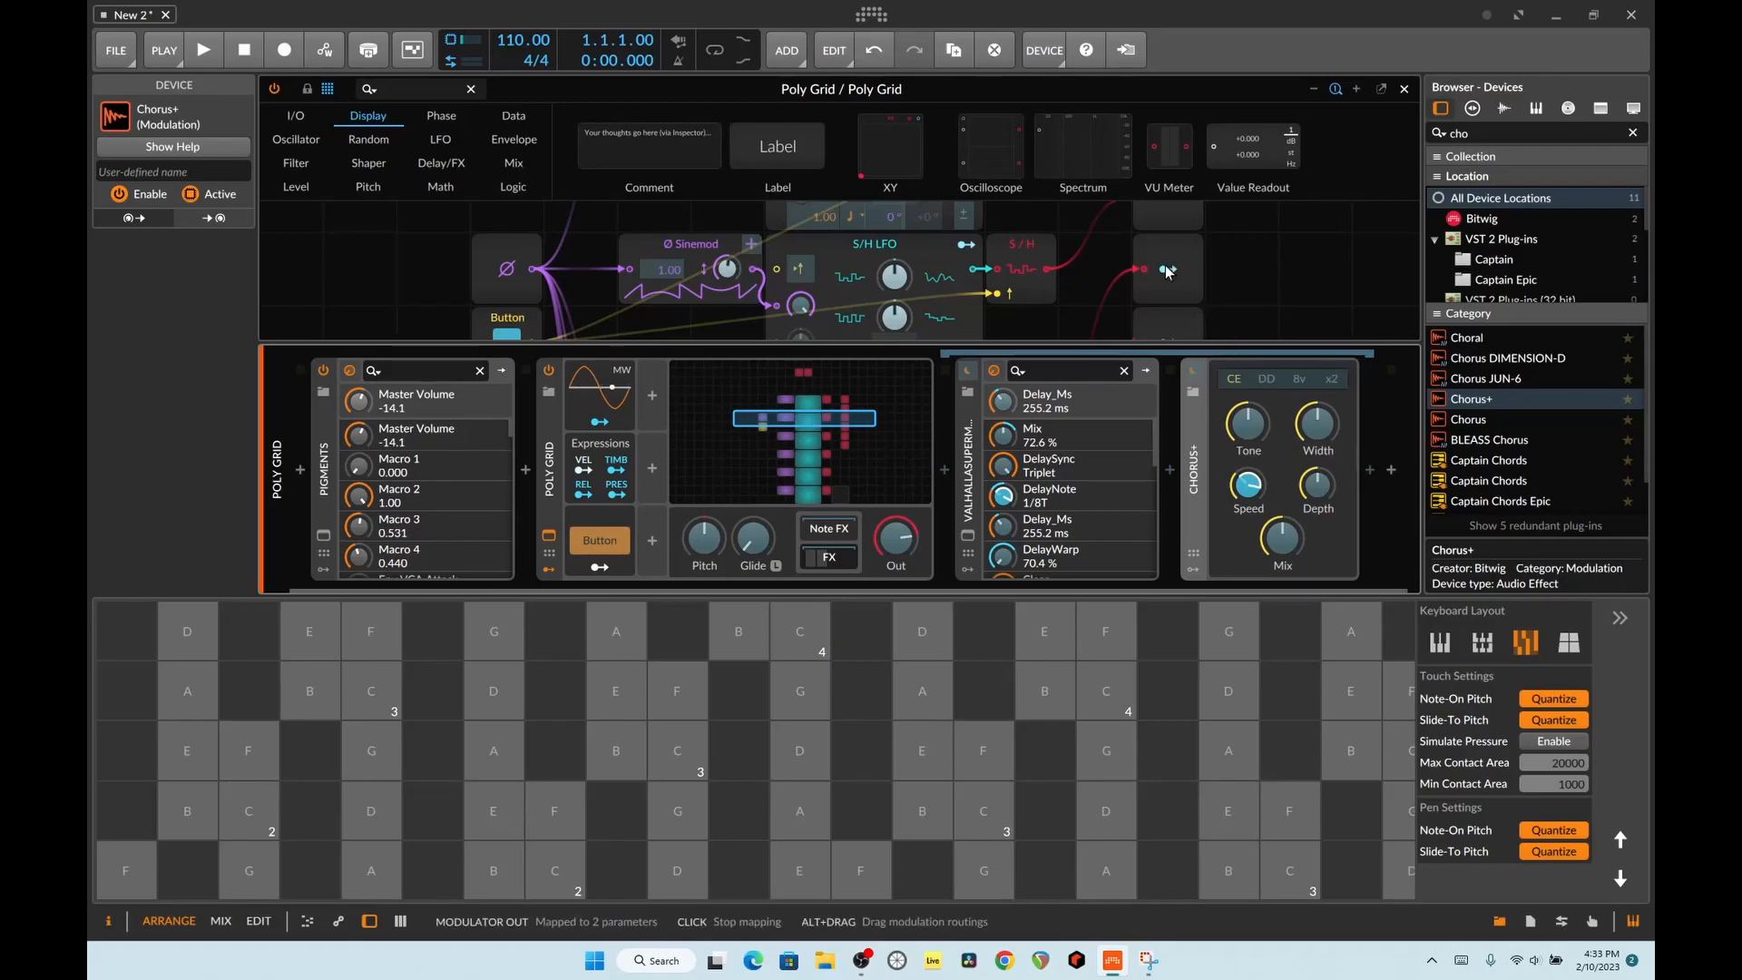
pyautogui.scroll(1, 1168, 267)
pyautogui.click(1168, 269)
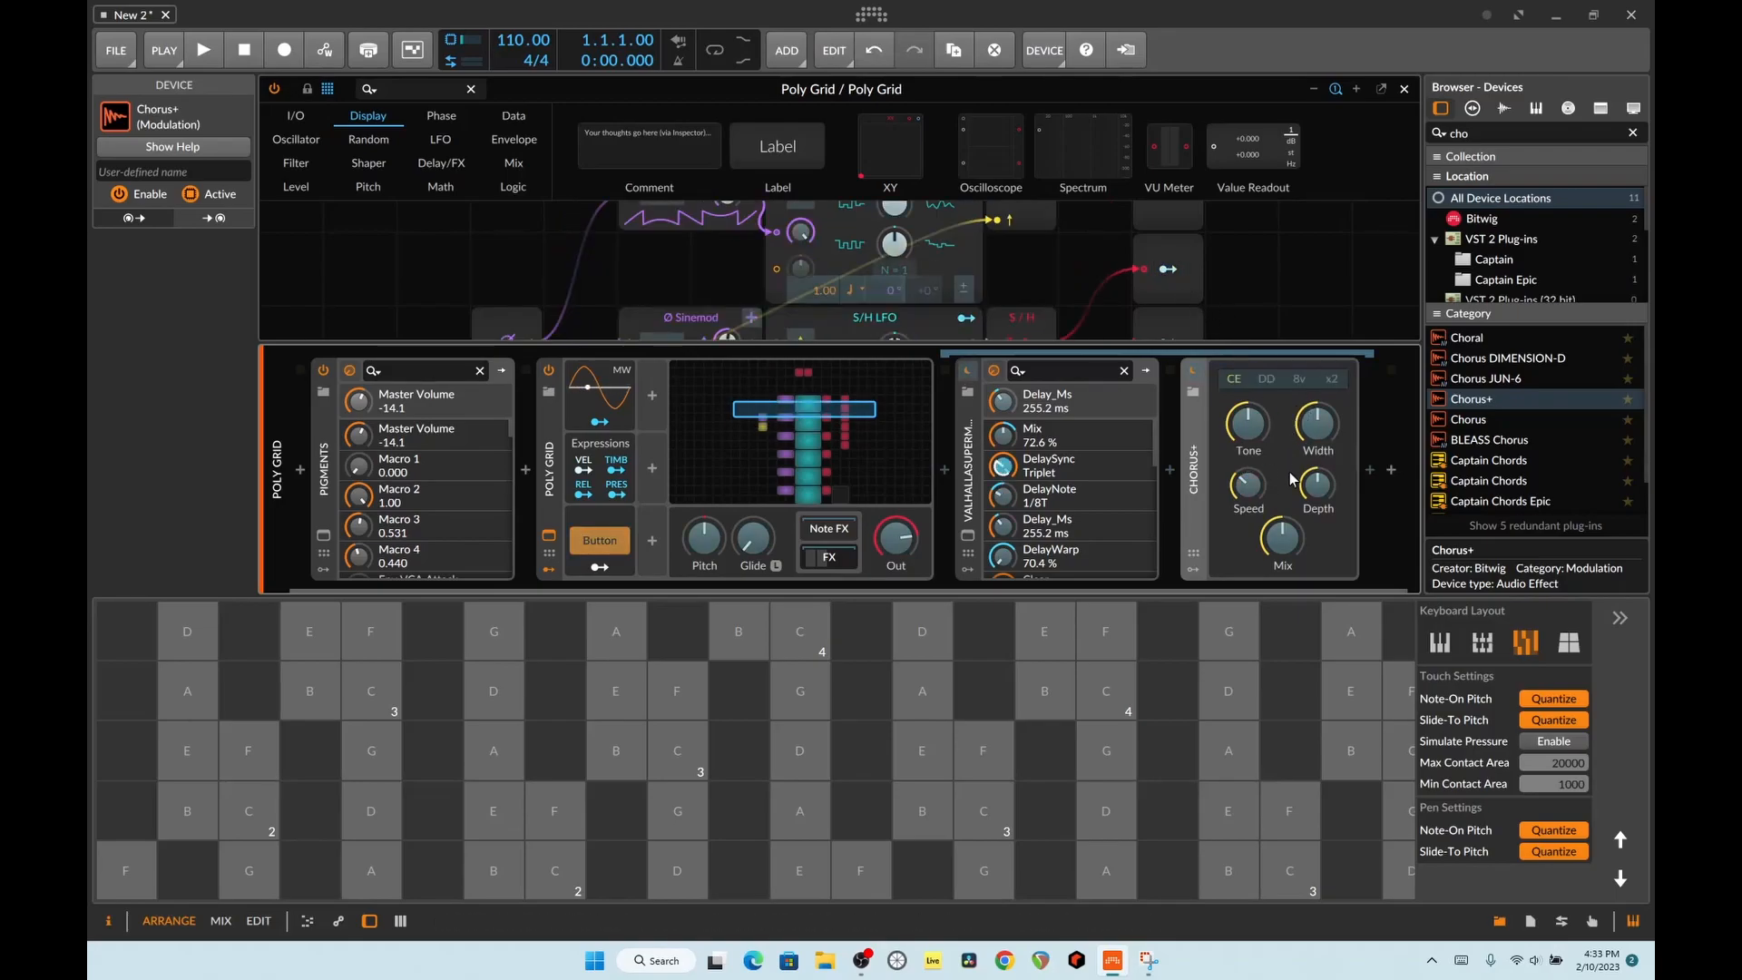
pyautogui.moveTo(1318, 483); pyautogui.dragTo(1319, 472)
pyautogui.click(1169, 269)
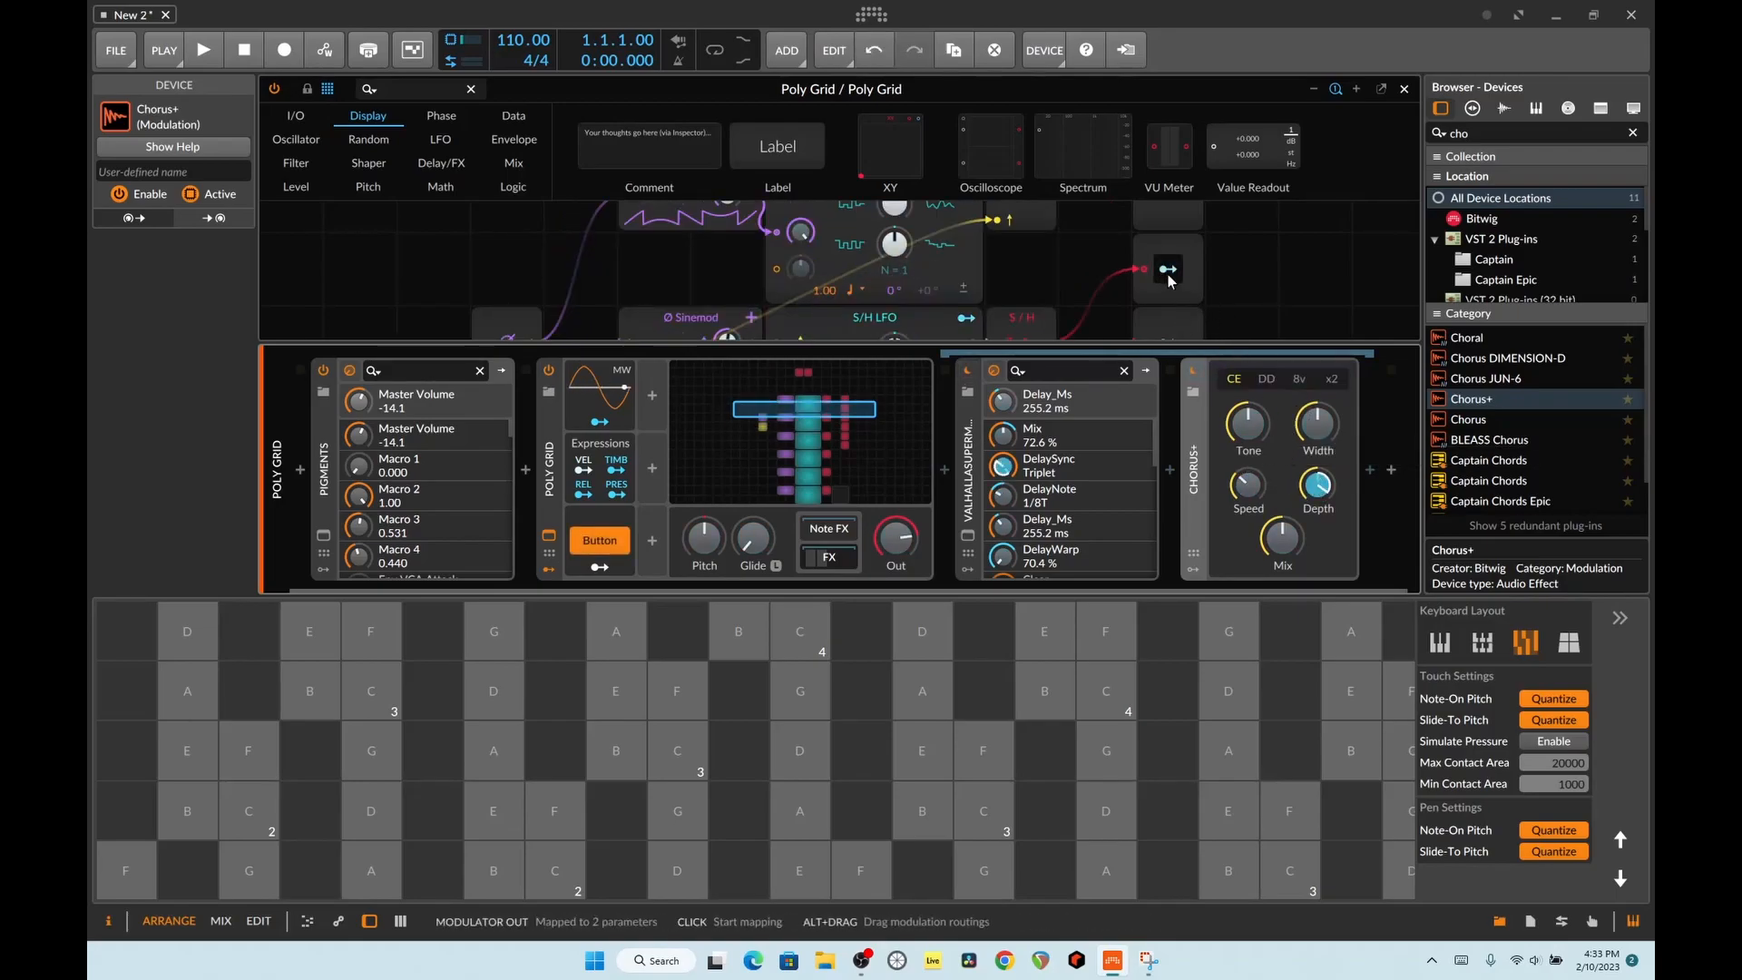
# Step: Map another Modulator Out module near the start of the patch to Chorus+'s Mix parameter
pyautogui.scroll(-1, 1168, 269)
pyautogui.moveTo(1282, 538); pyautogui.dragTo(1282, 479)
pyautogui.click(1153, 276)
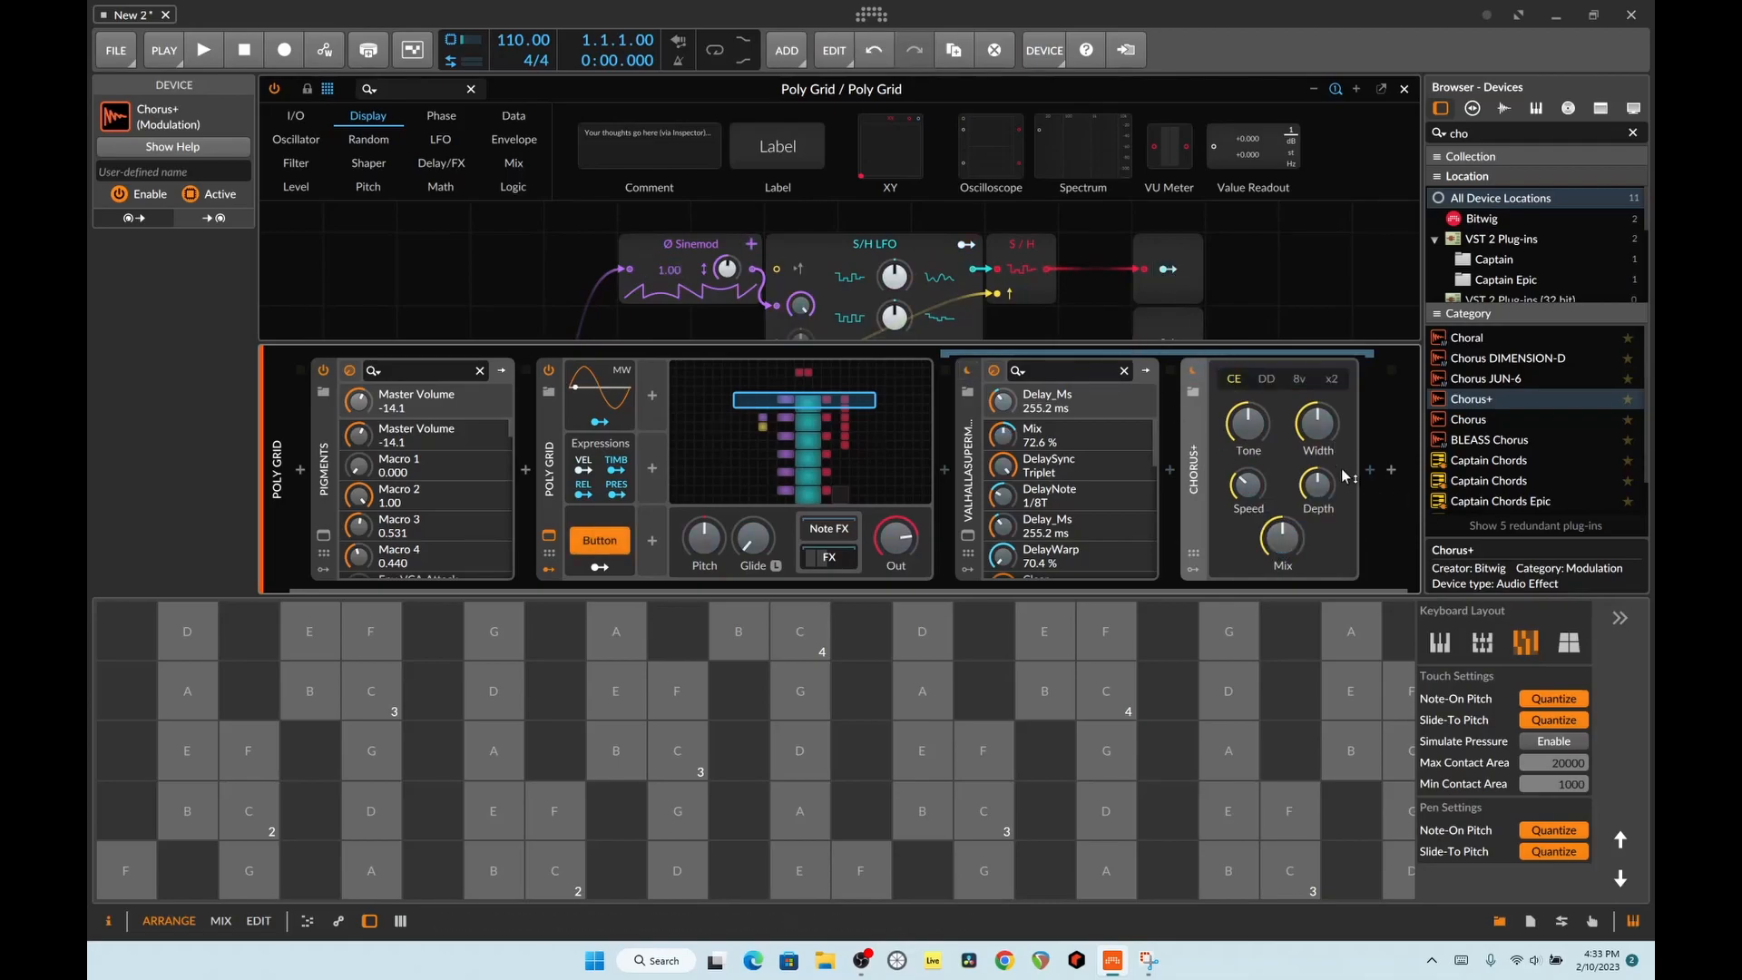
# Step: Toggle Button repeatedly while playing notes to audition random settings of ValhallaSupermassive and Chorus+ together
pyautogui.click(600, 540)
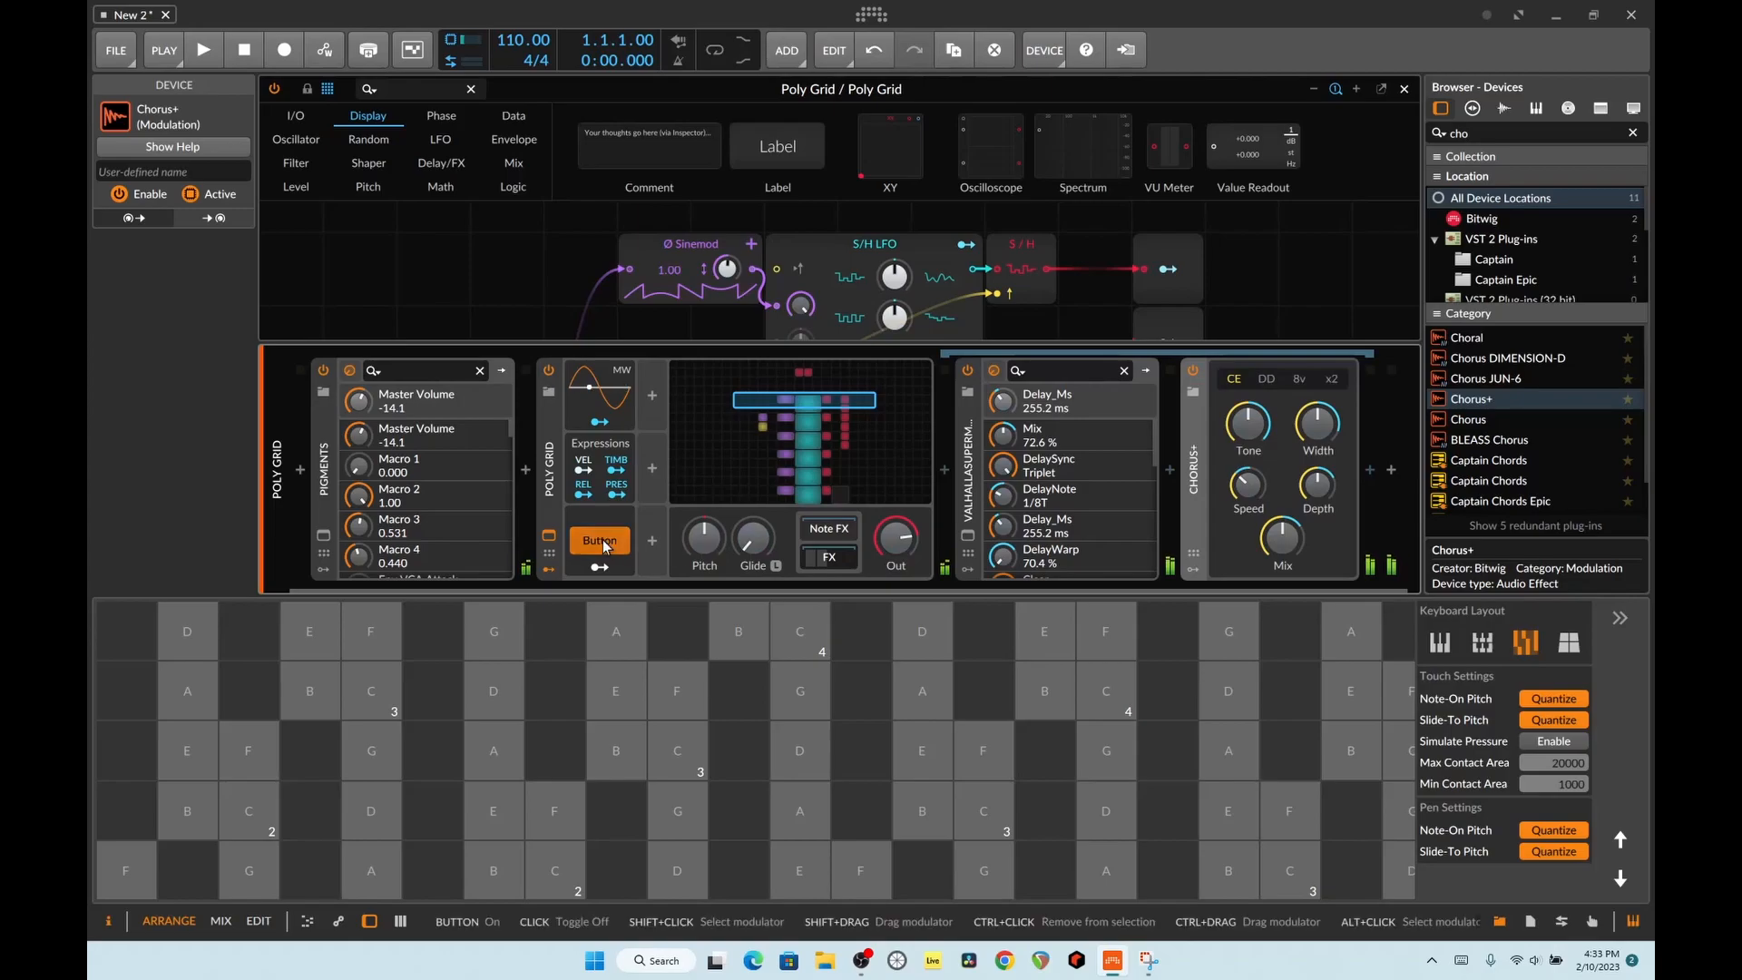
pyautogui.click(600, 540)
pyautogui.click(600, 540)
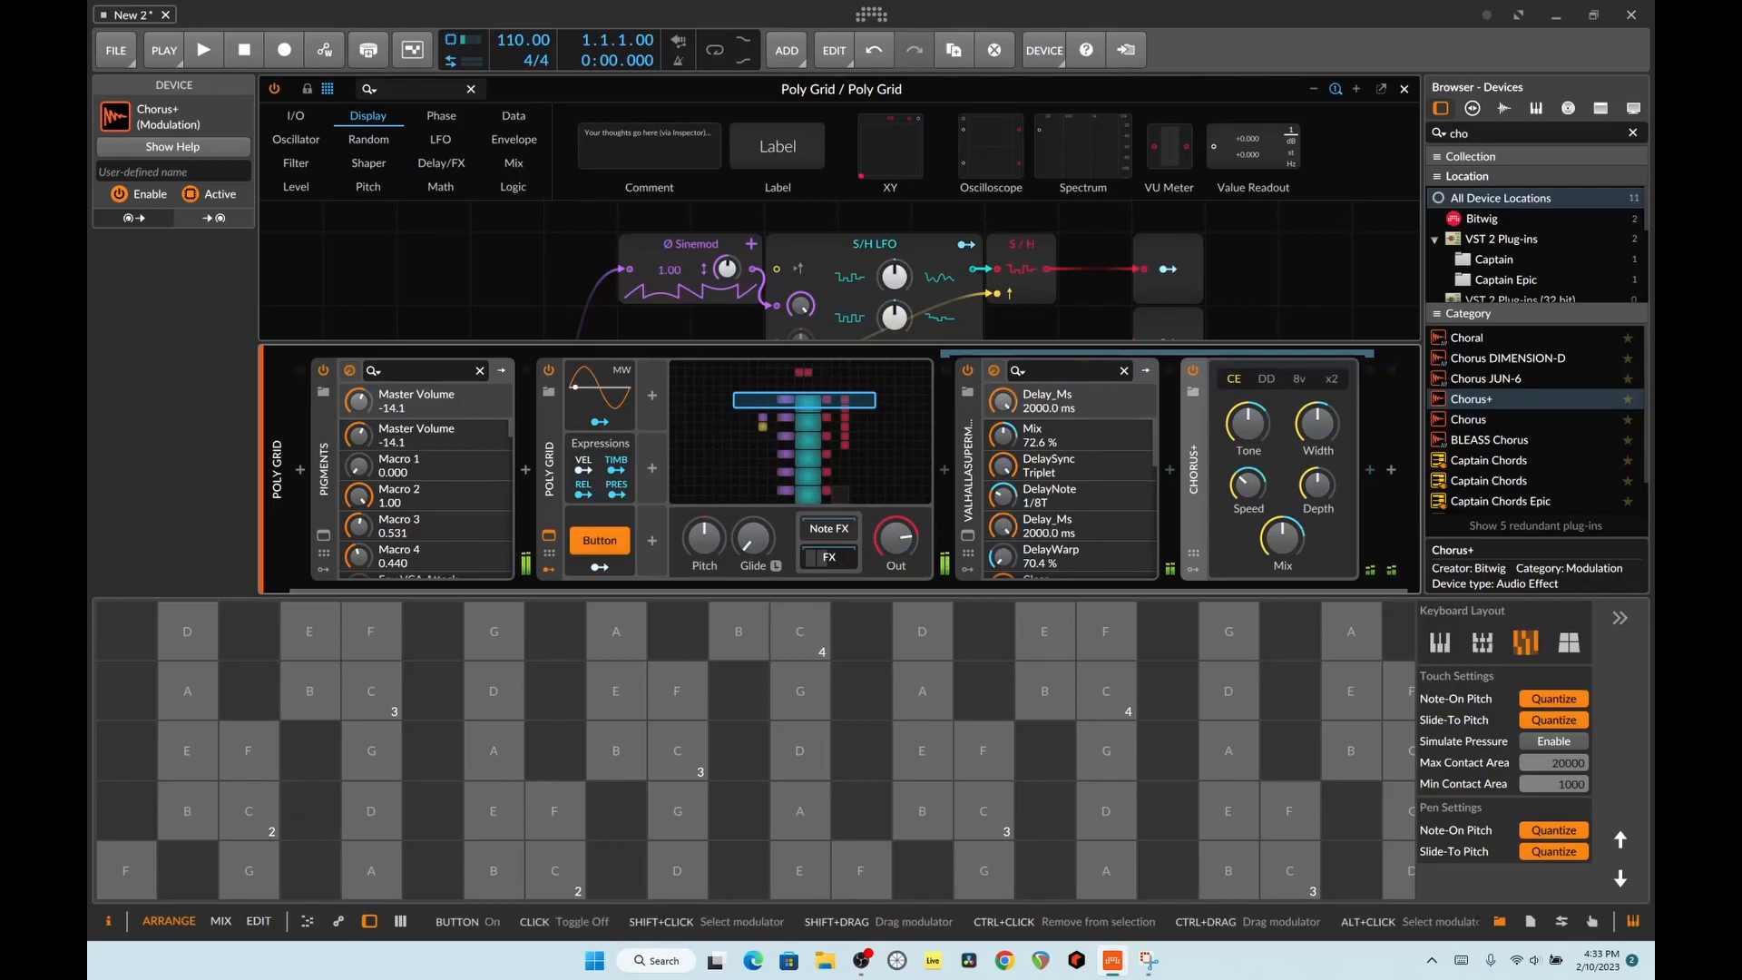
pyautogui.click(600, 540)
pyautogui.click(600, 540)
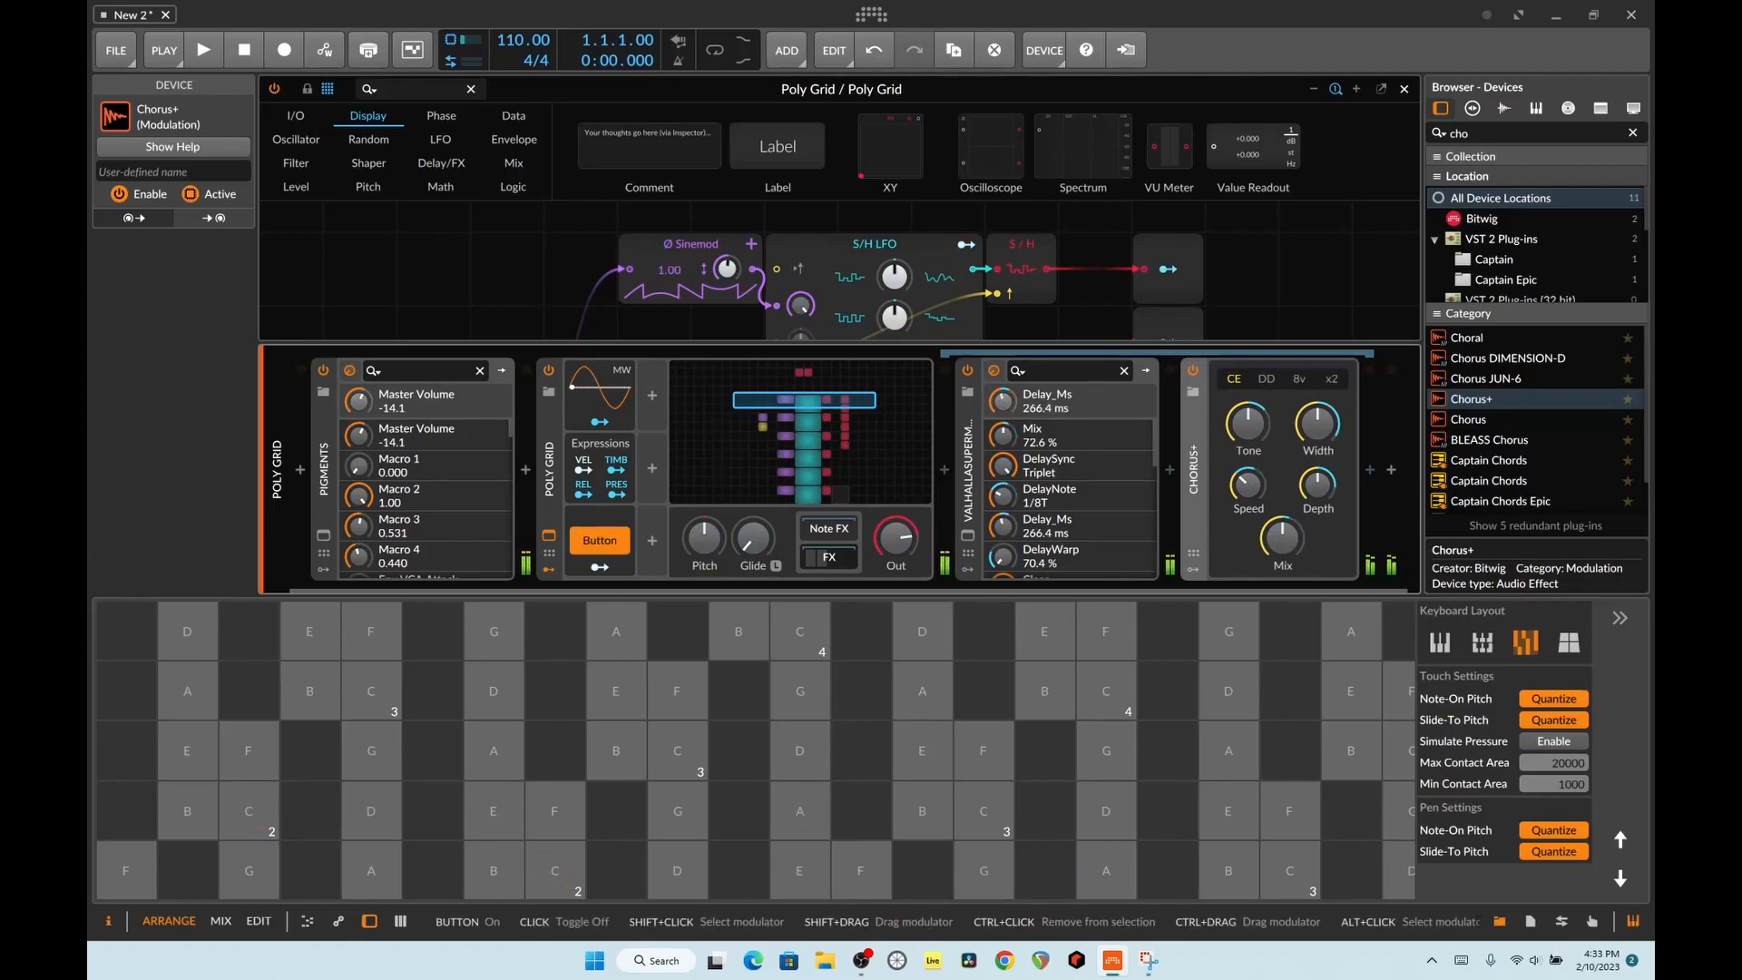
pyautogui.click(600, 540)
pyautogui.click(600, 540)
pyautogui.click(599, 540)
pyautogui.click(600, 540)
pyautogui.click(600, 540)
pyautogui.click(600, 540)
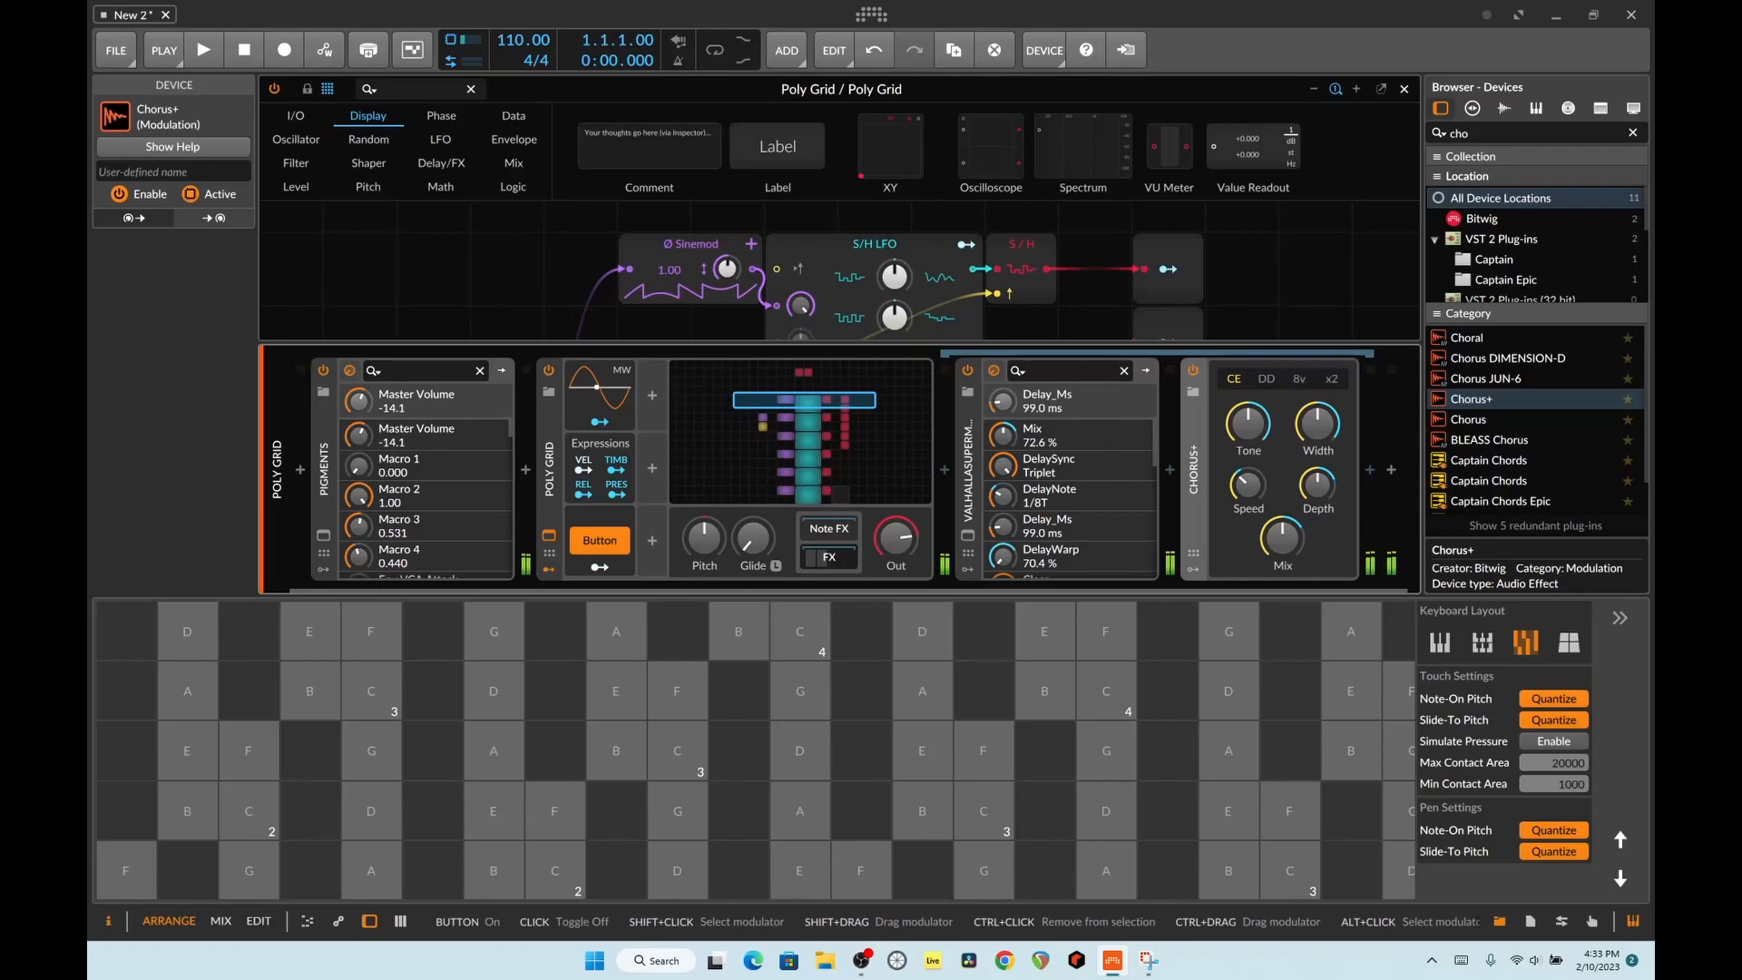
pyautogui.click(600, 540)
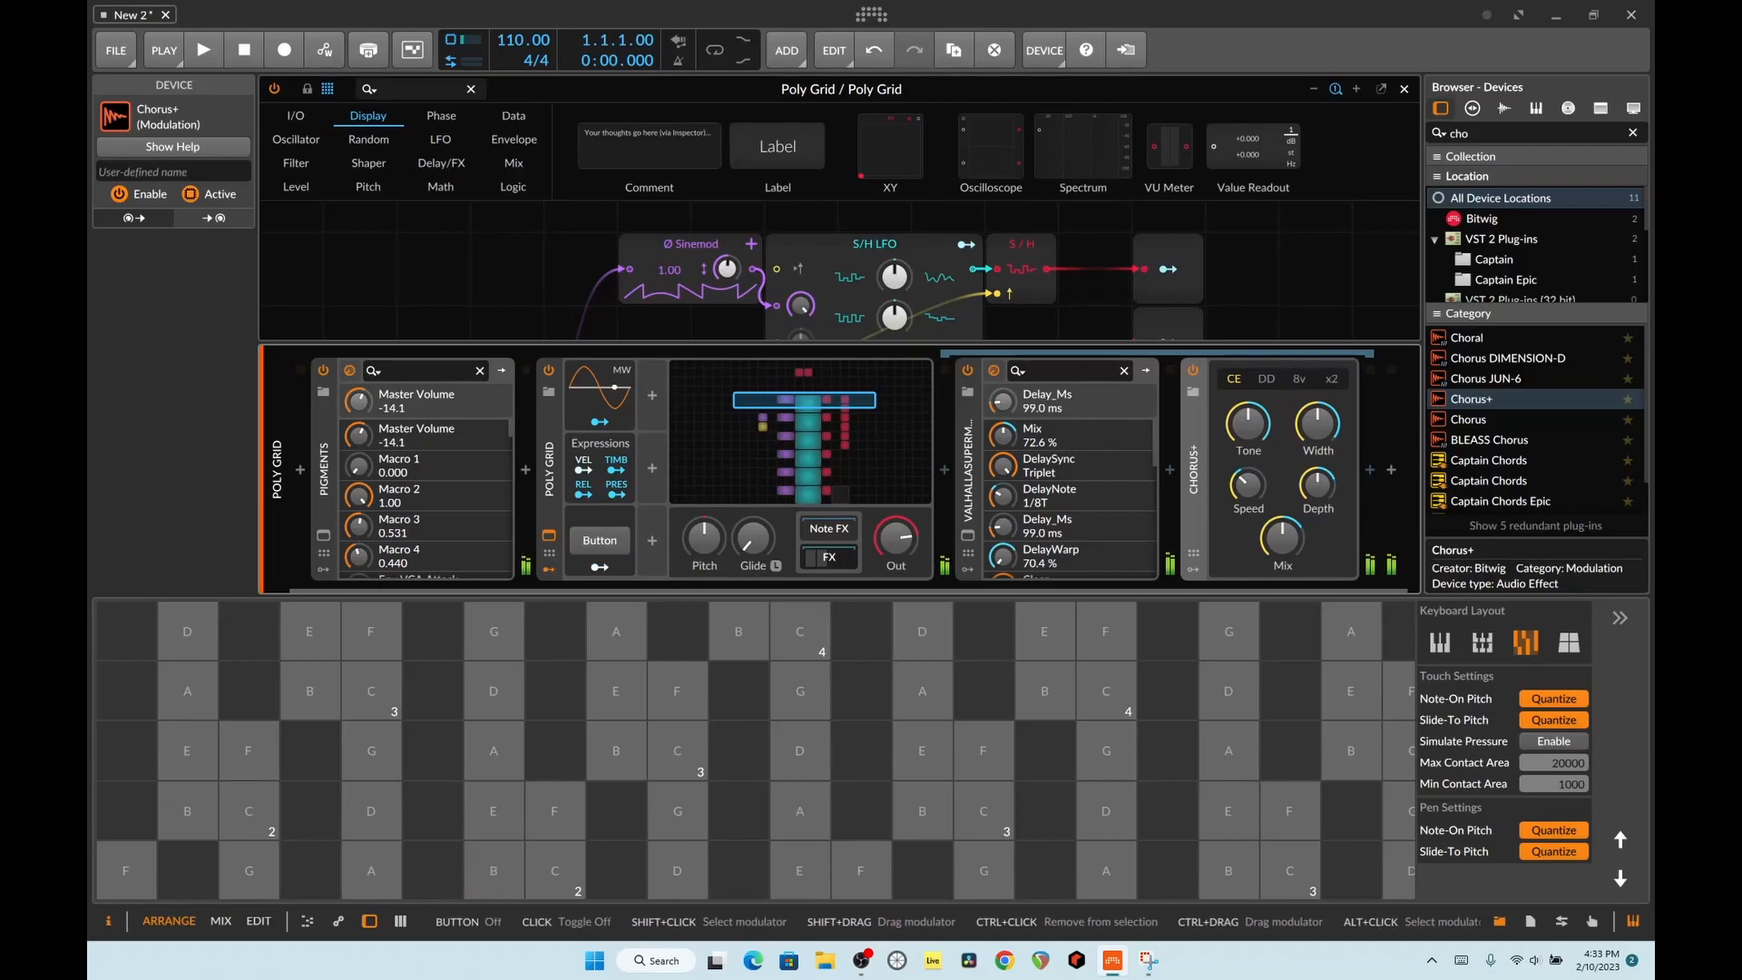
pyautogui.click(616, 541)
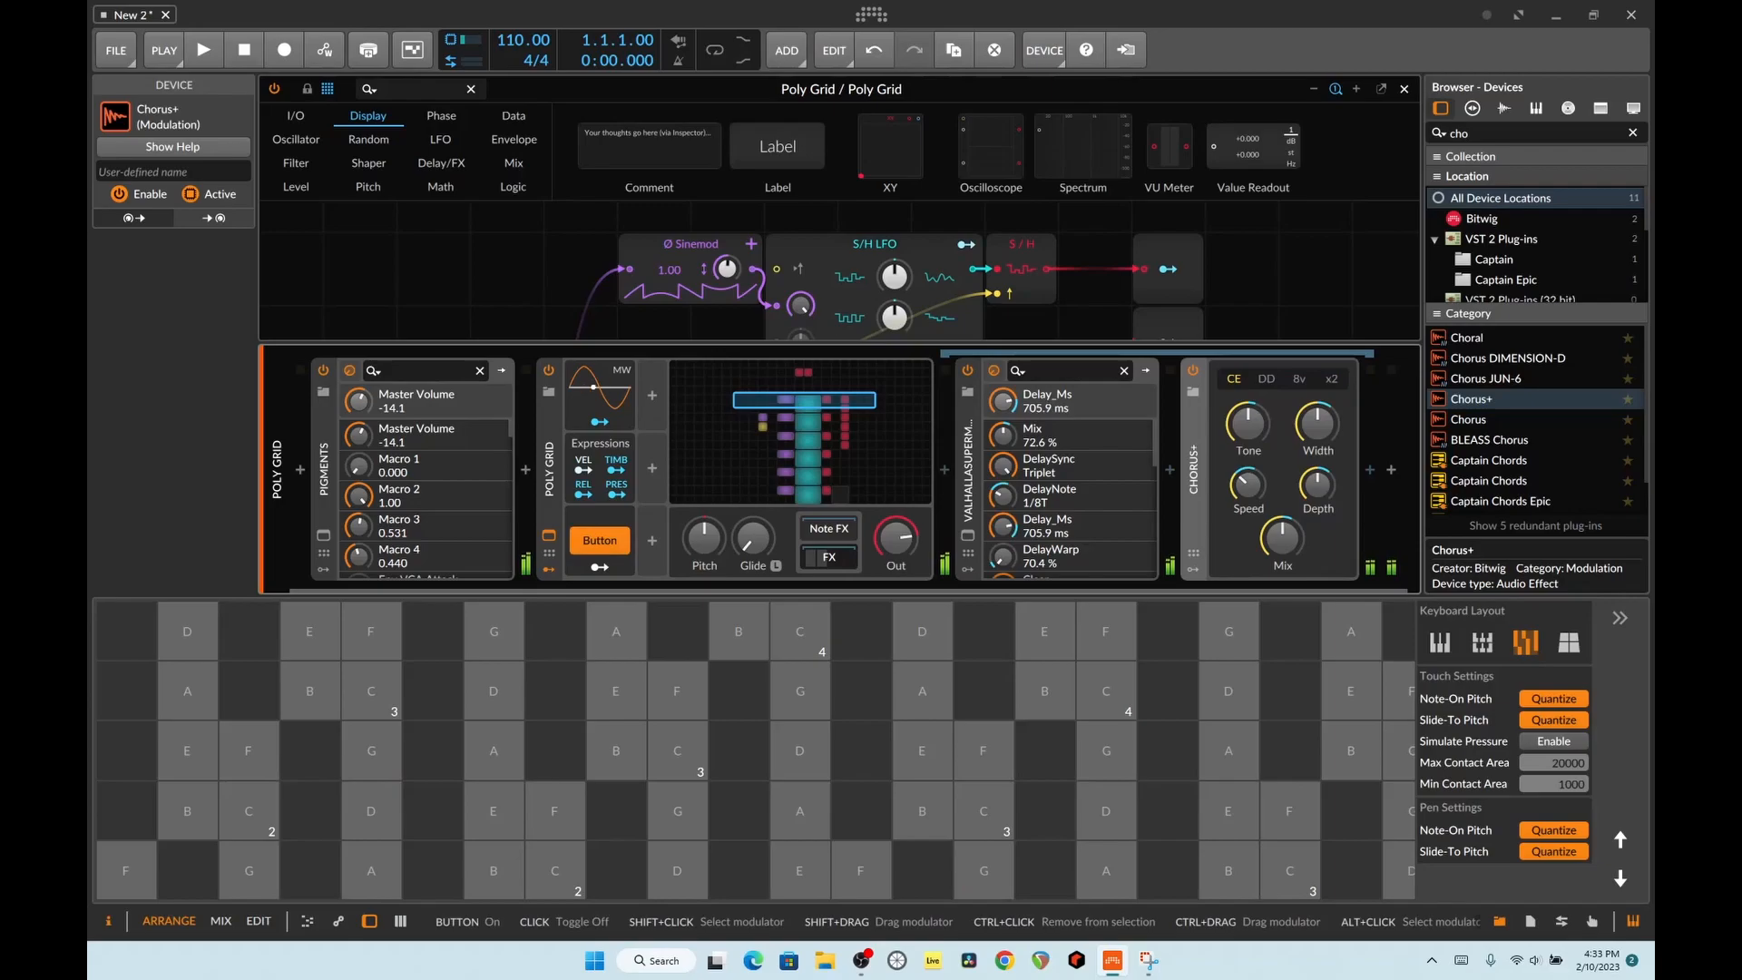
pyautogui.click(600, 540)
pyautogui.click(600, 540)
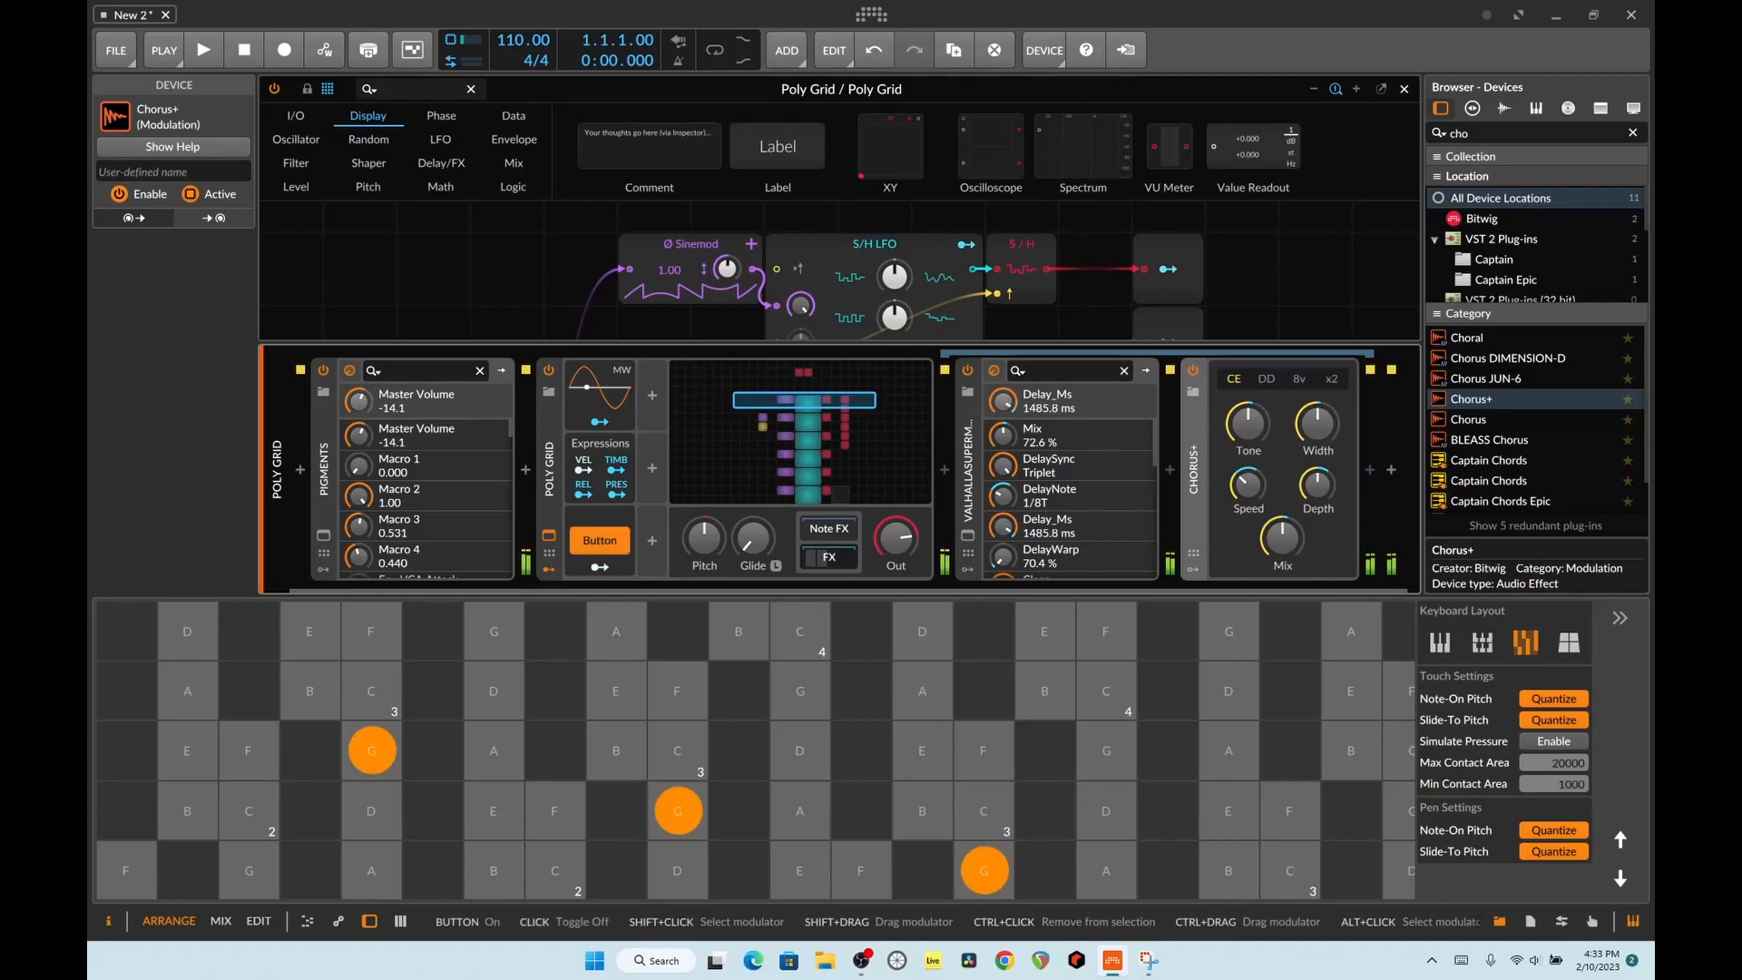
pyautogui.click(600, 540)
pyautogui.click(599, 540)
pyautogui.click(599, 540)
pyautogui.click(600, 540)
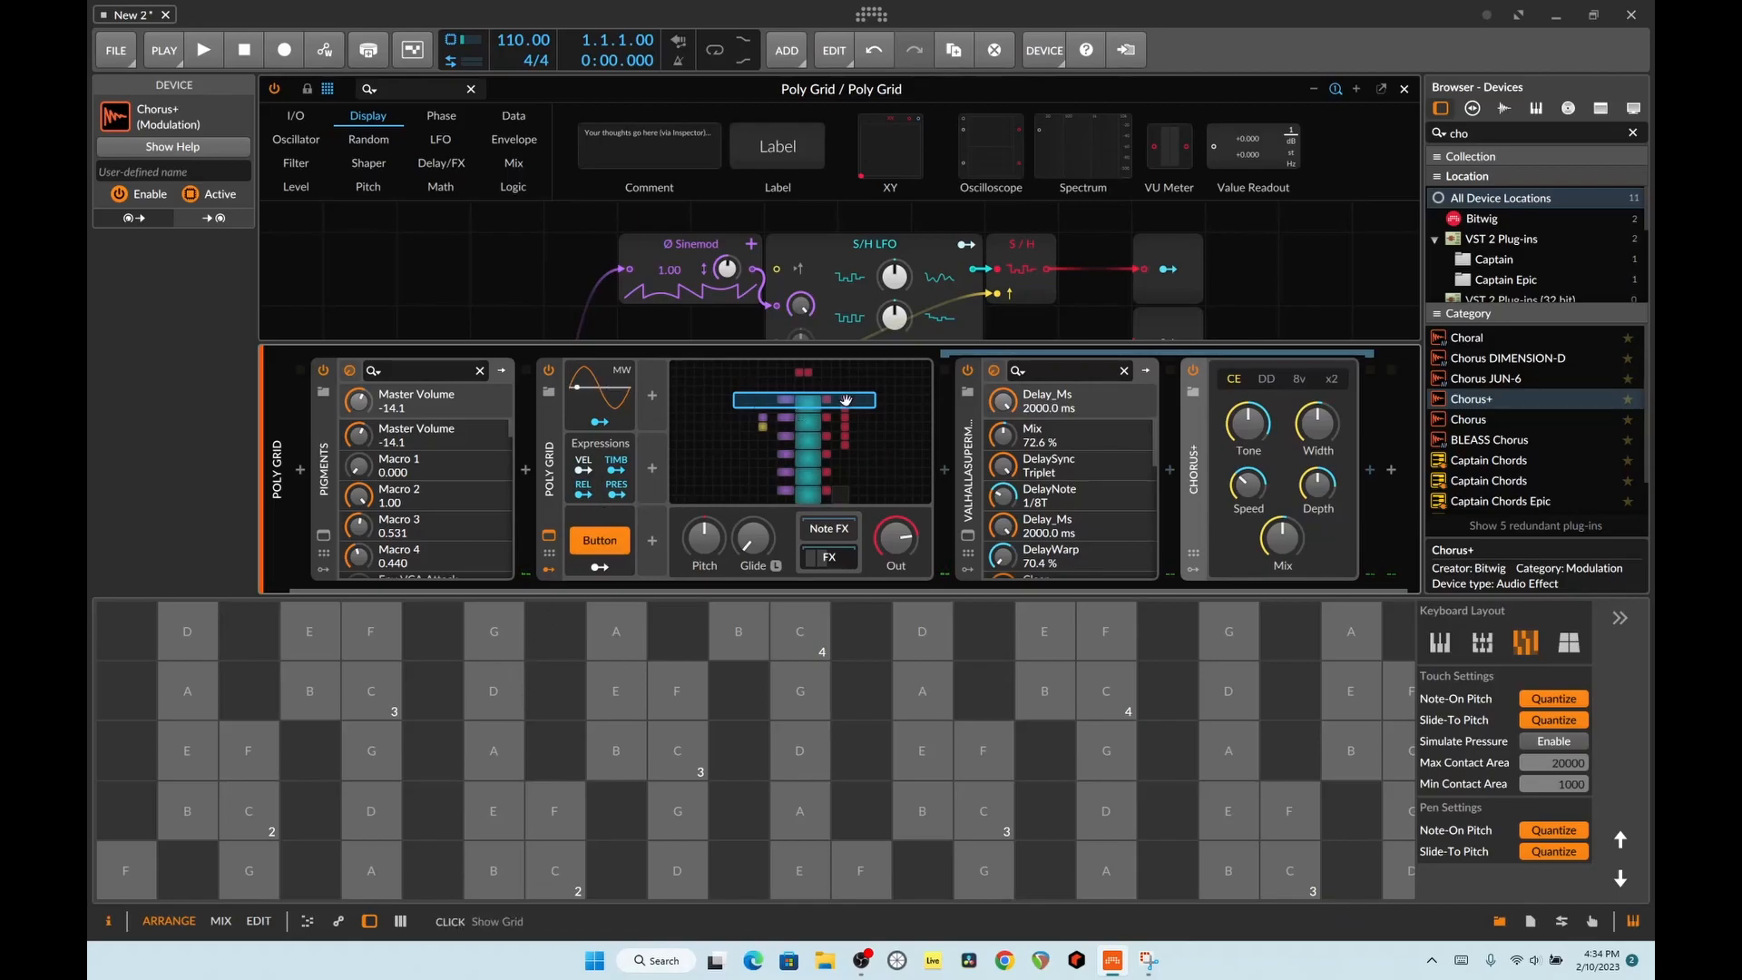
# Step: Save the Poly Grid as library preset OneButtonCHaos with the tag "preset" and the description "Used to dream up new presets"
pyautogui.rightClick(557, 407)
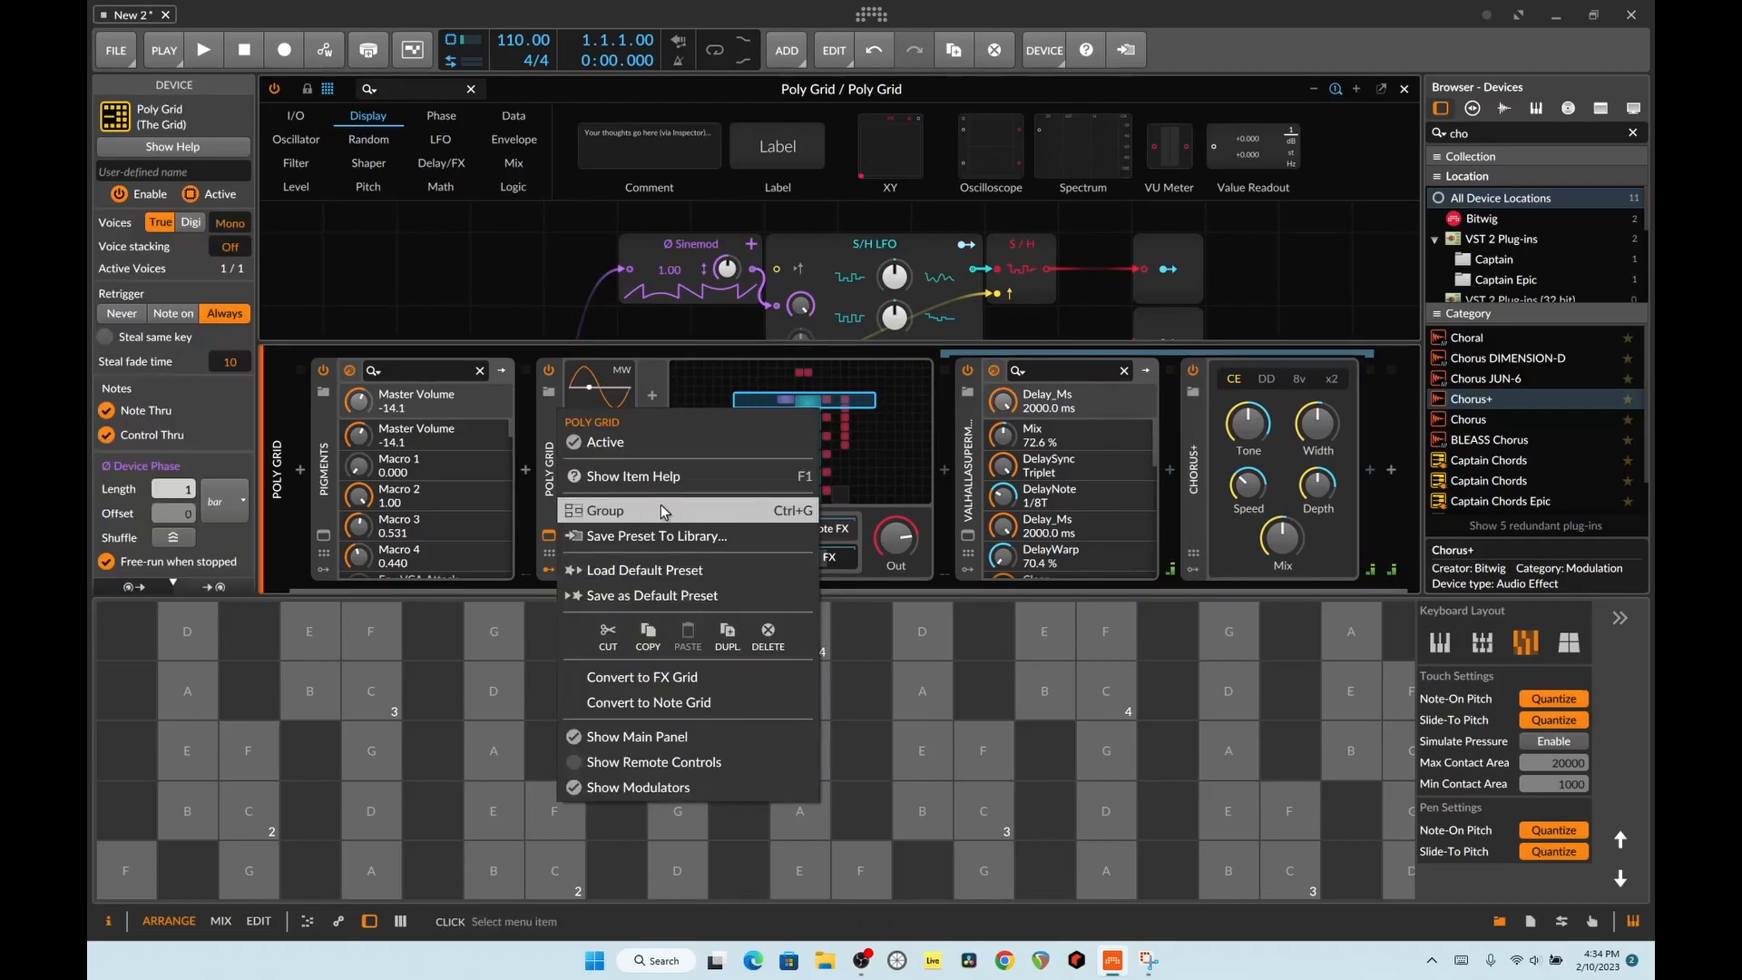
pyautogui.click(671, 536)
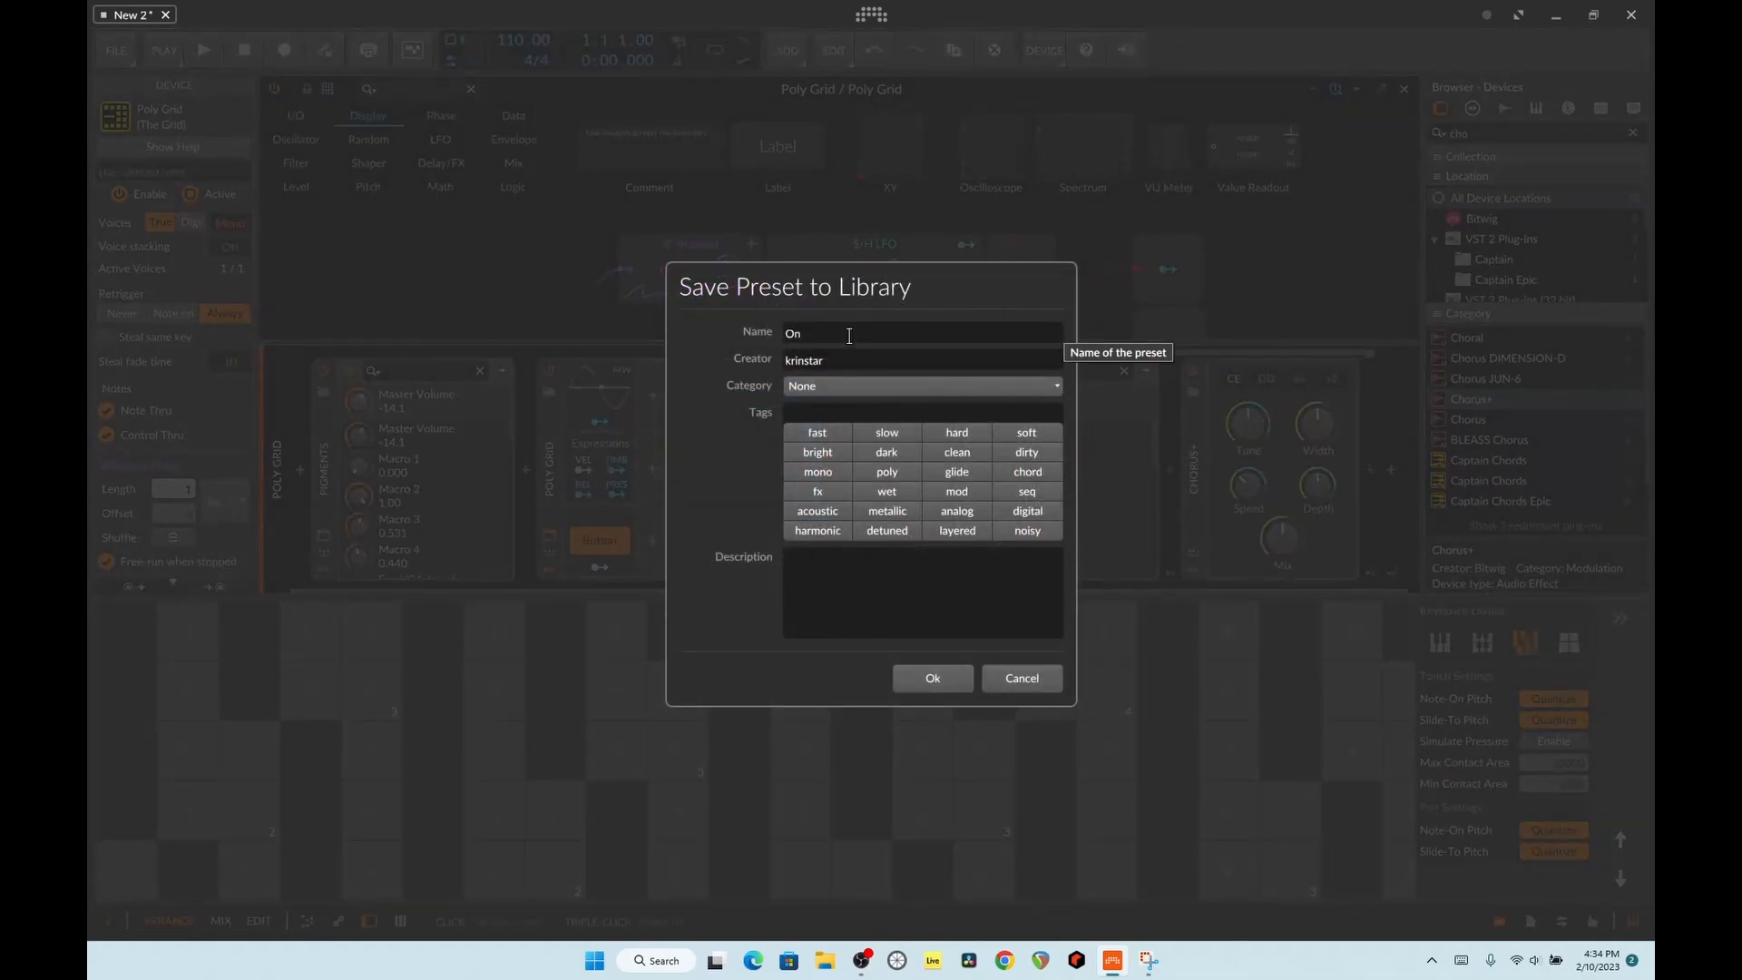
pyautogui.write('OneButtonCh')
pyautogui.click(893, 416)
pyautogui.write('preset')
pyautogui.press('Return')
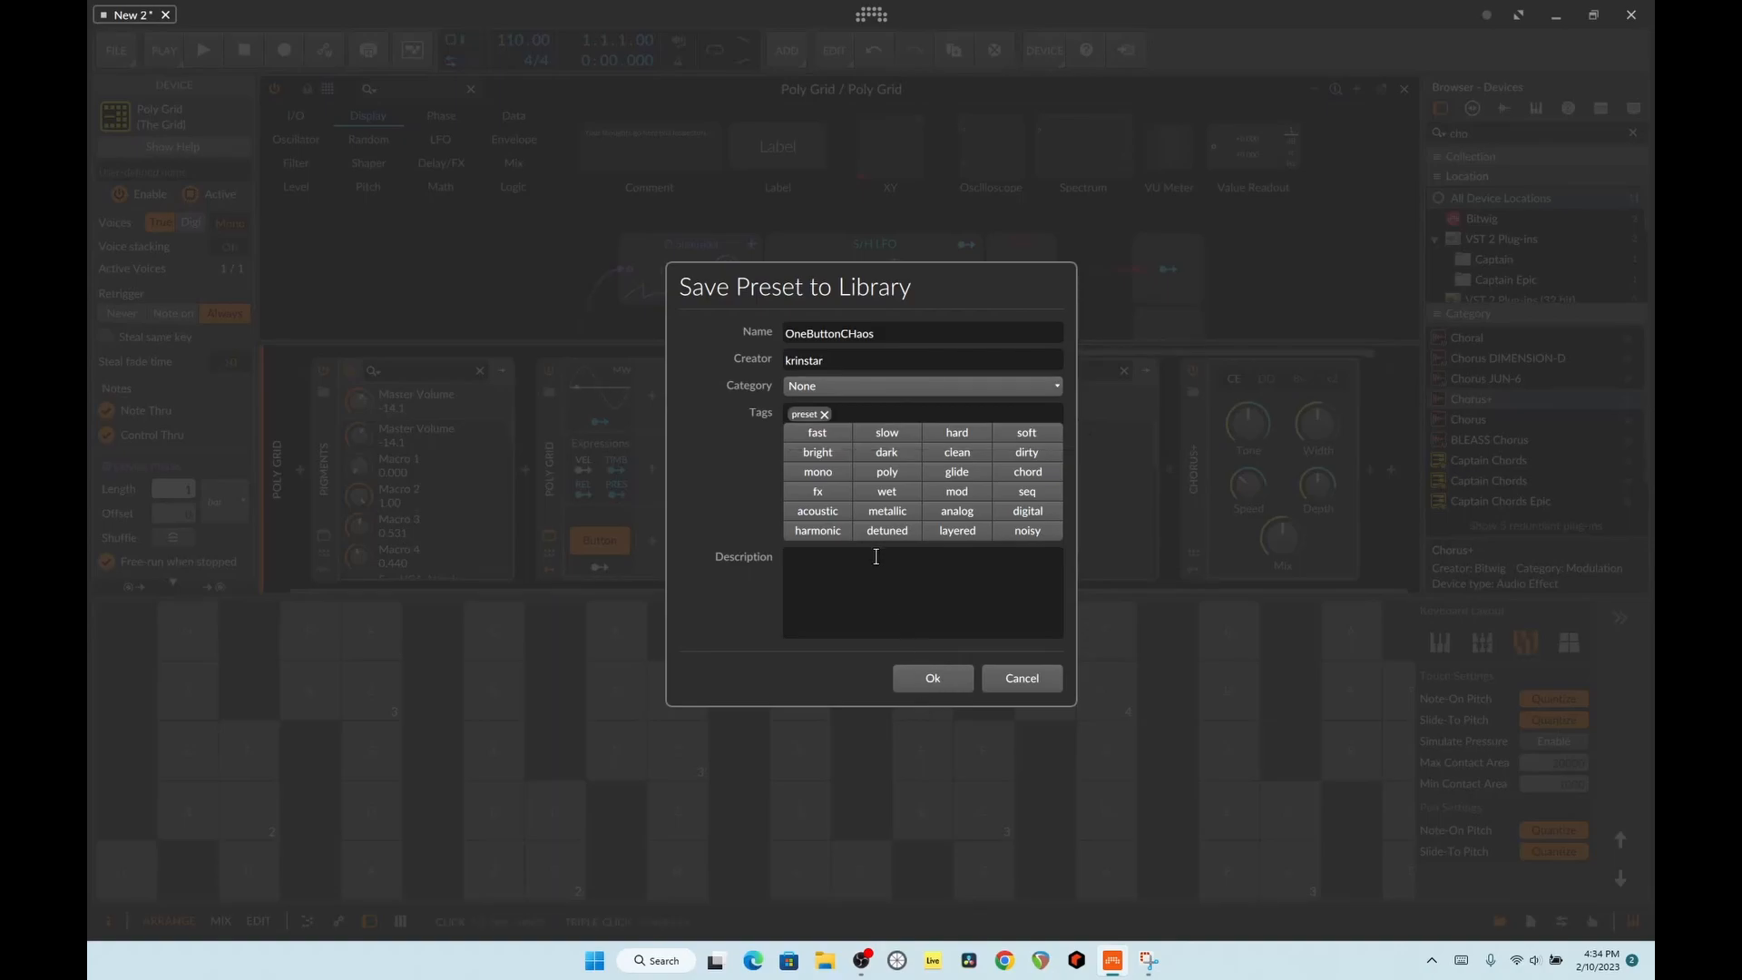
pyautogui.write('sed to dream up new presets')
pyautogui.click(933, 684)
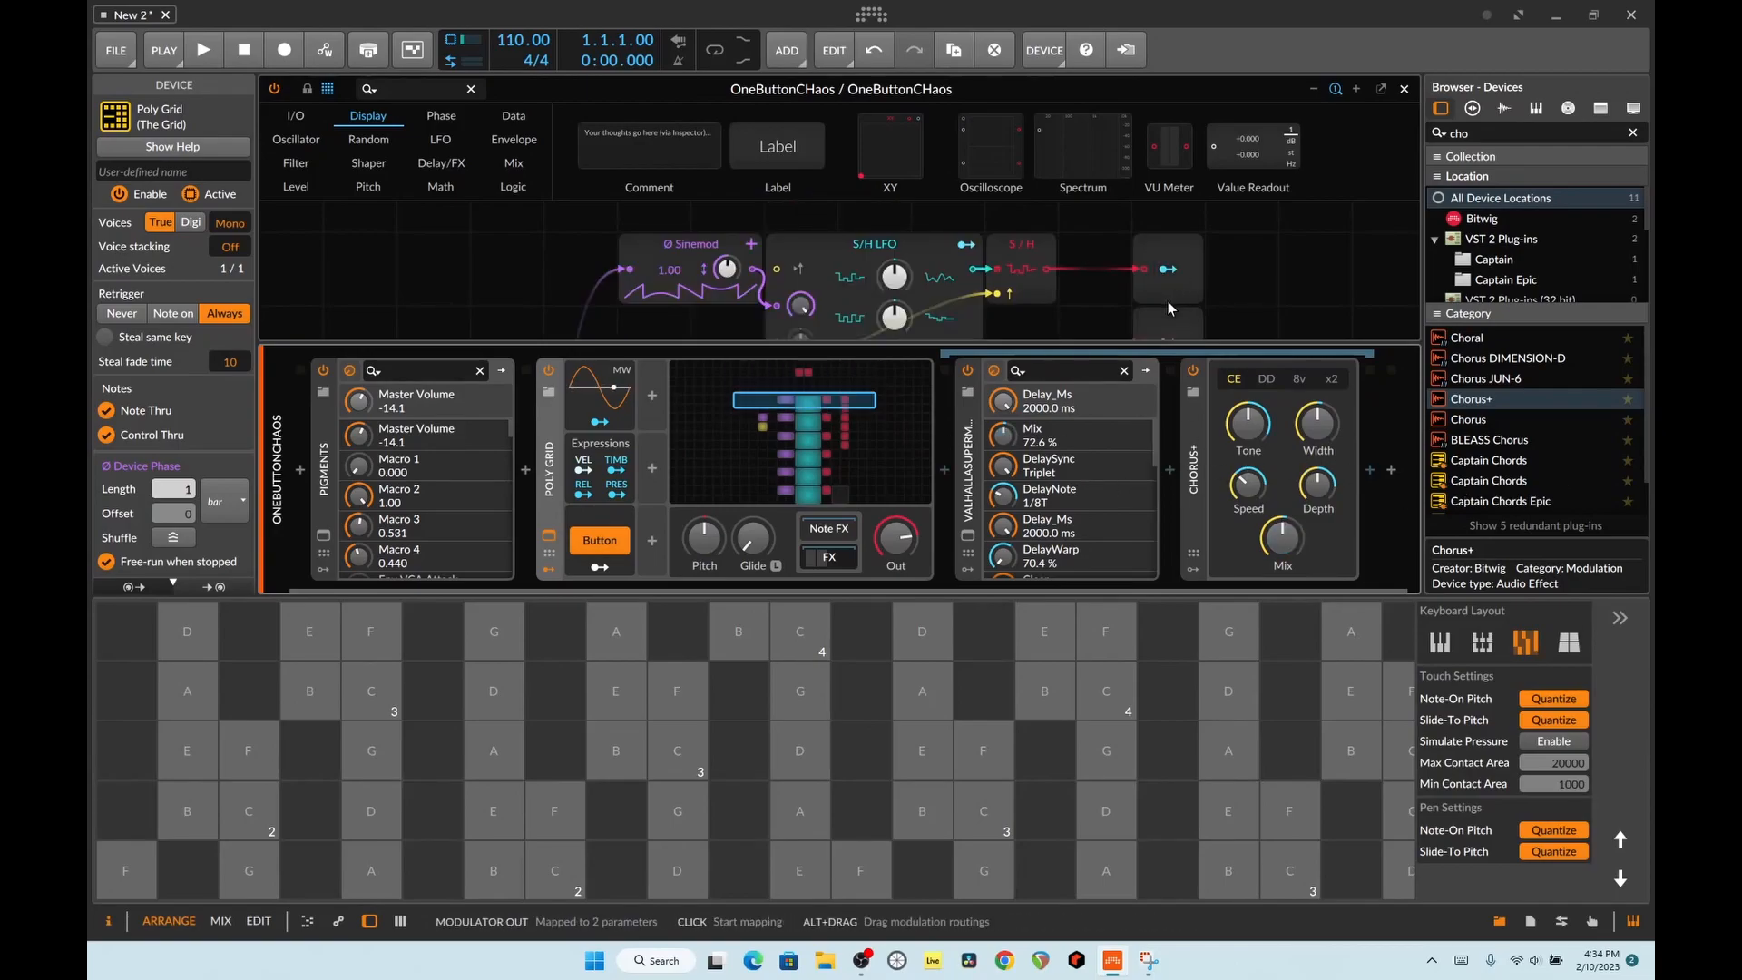
# Step: Enlarge the patch editor over the device panel to view more of the S/H LFO chains
pyautogui.moveTo(1137, 342); pyautogui.dragTo(1139, 528)
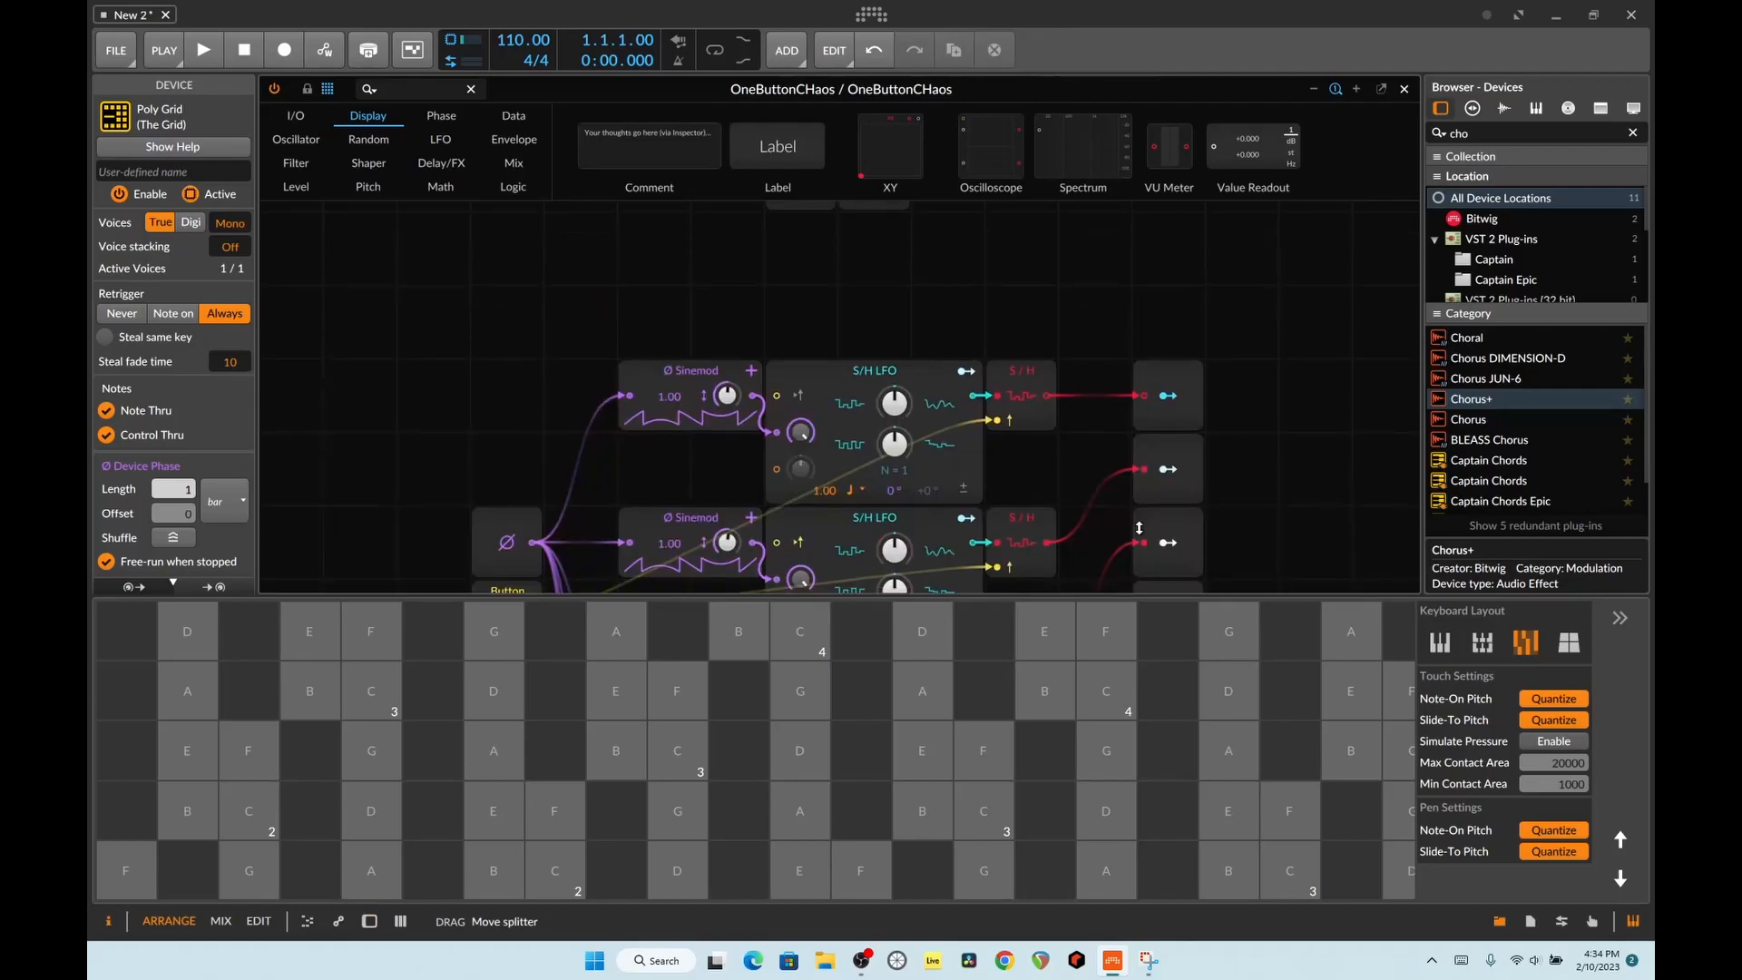
pyautogui.scroll(-2, 1213, 469)
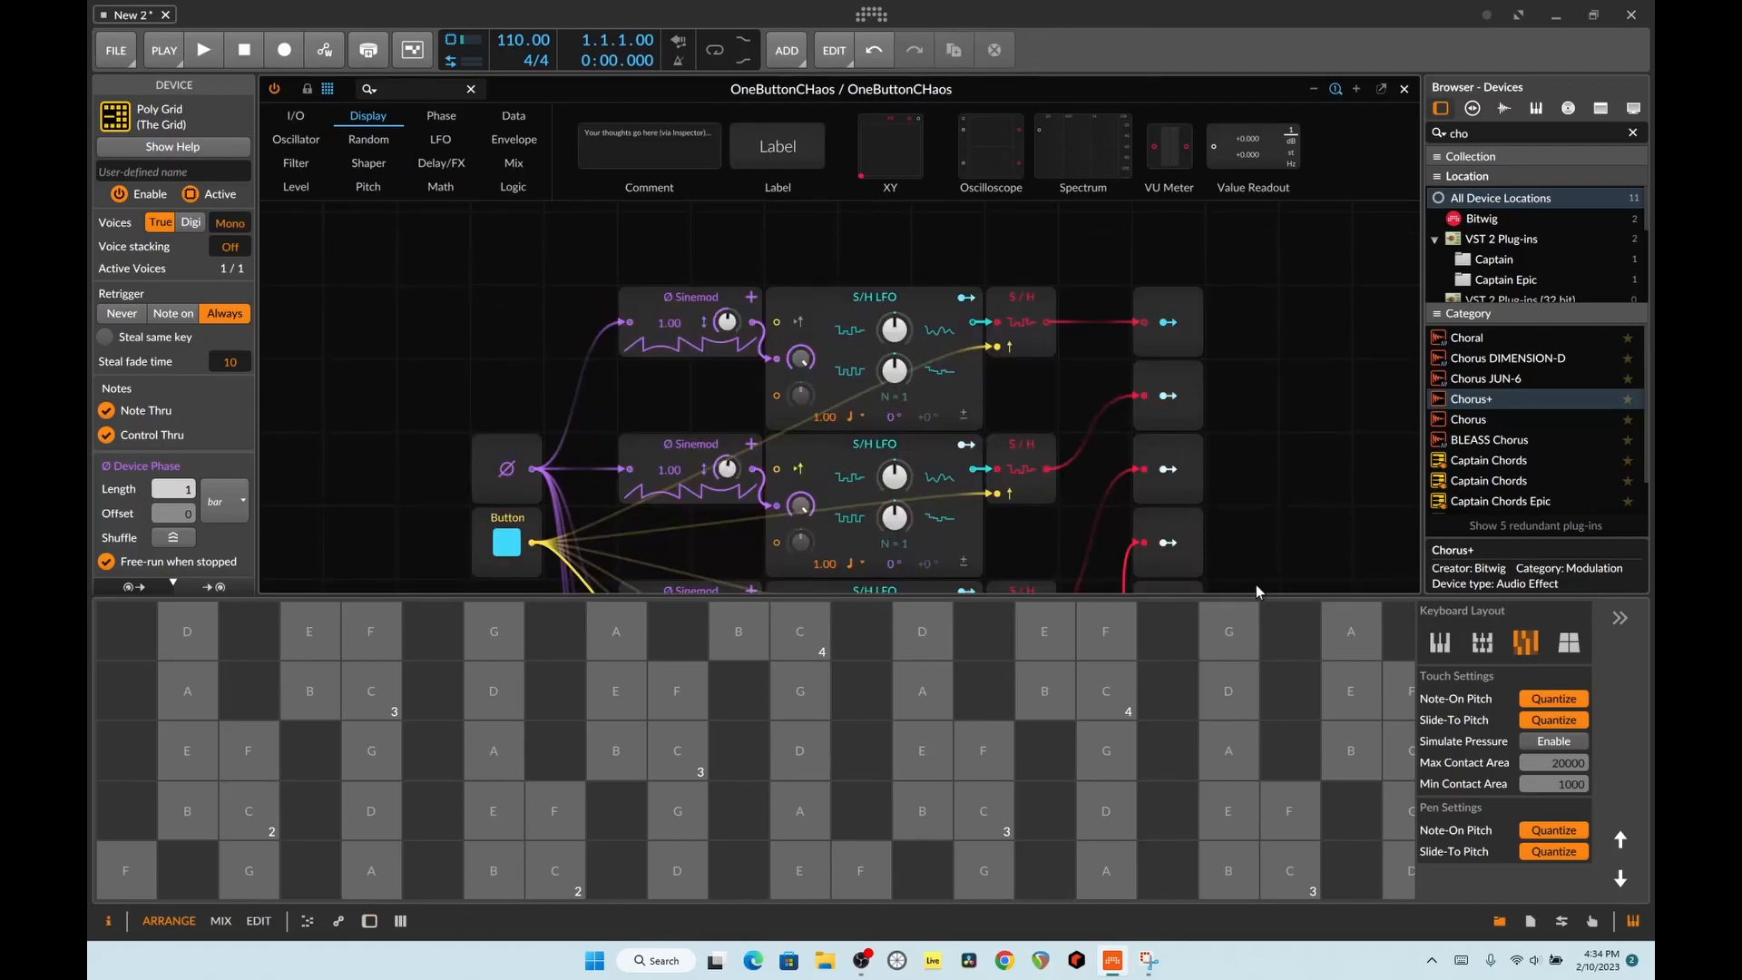
# Step: Close the patch editor and show the device chain of the OneButtonCHaos track
pyautogui.moveTo(1283, 597); pyautogui.dragTo(1283, 738)
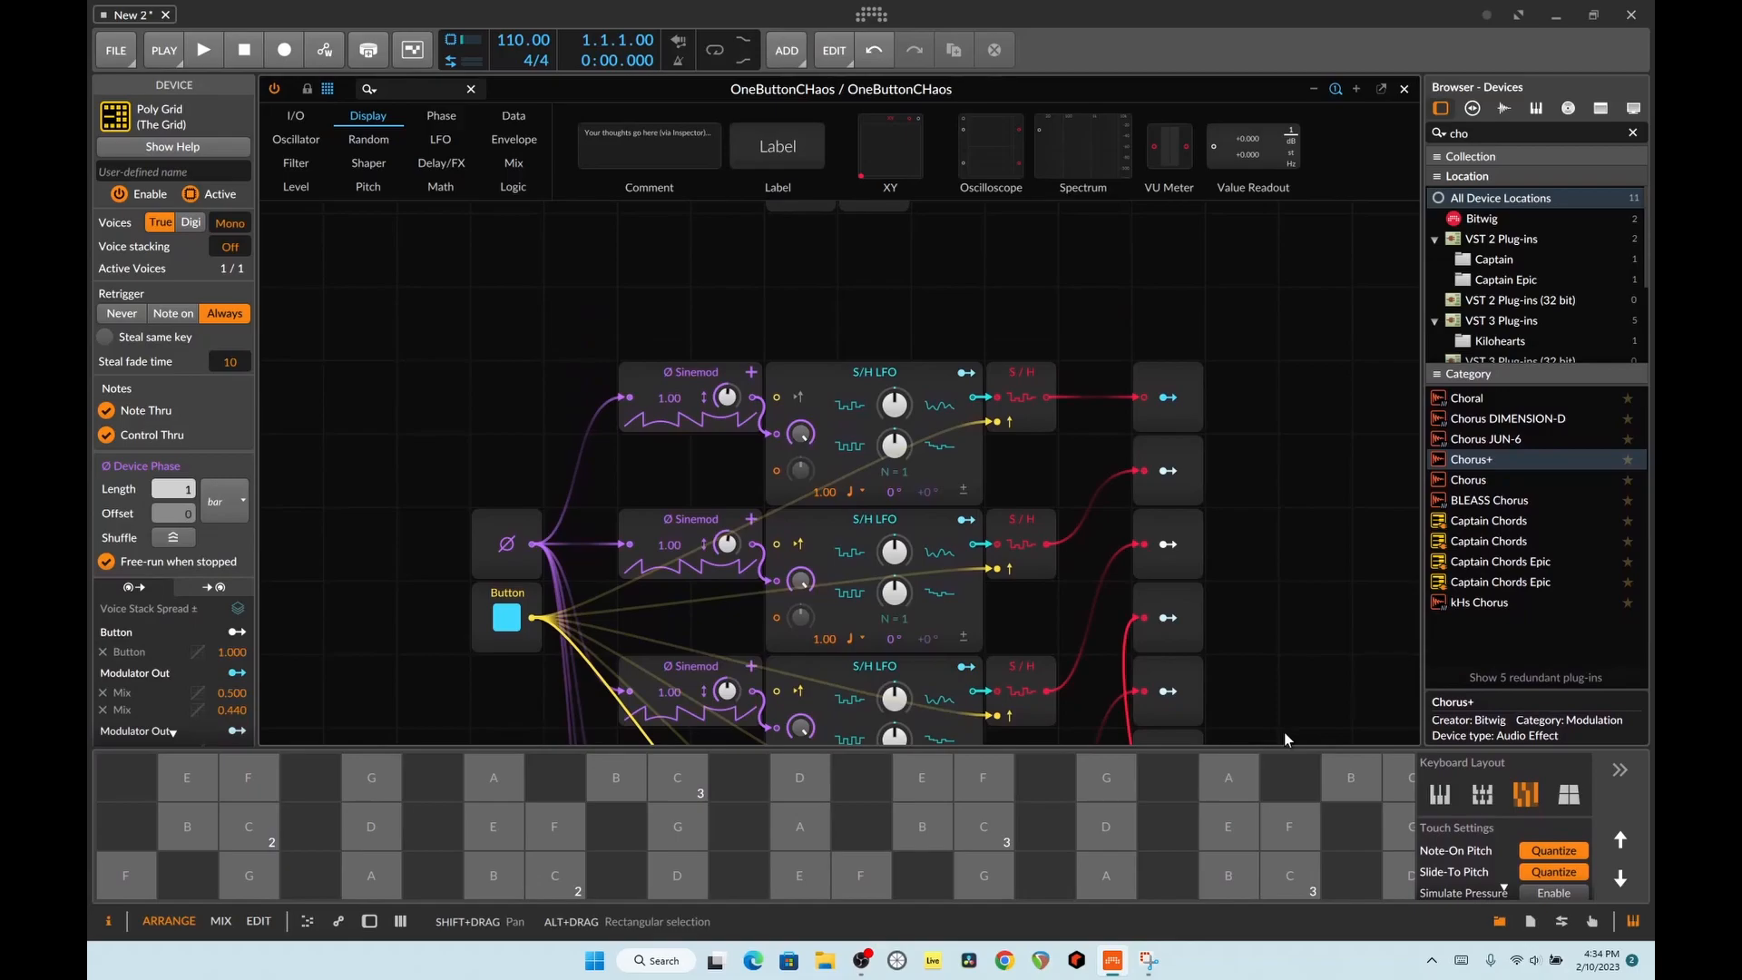
pyautogui.click(1402, 98)
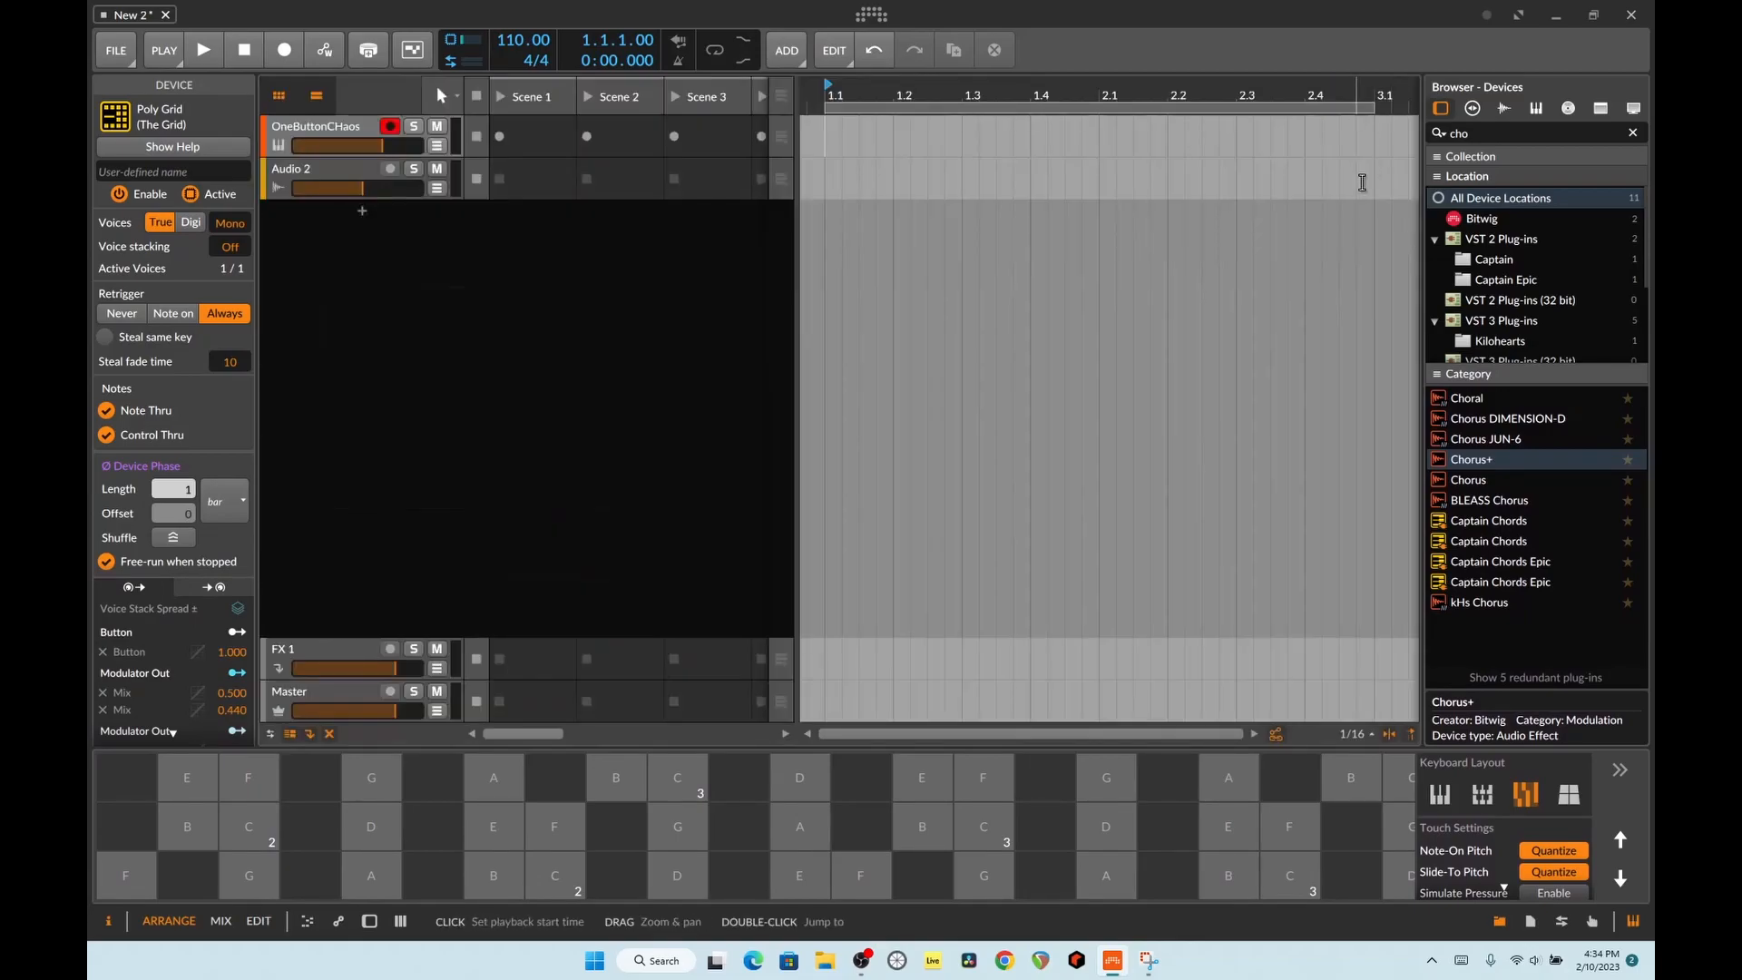
pyautogui.click(352, 136)
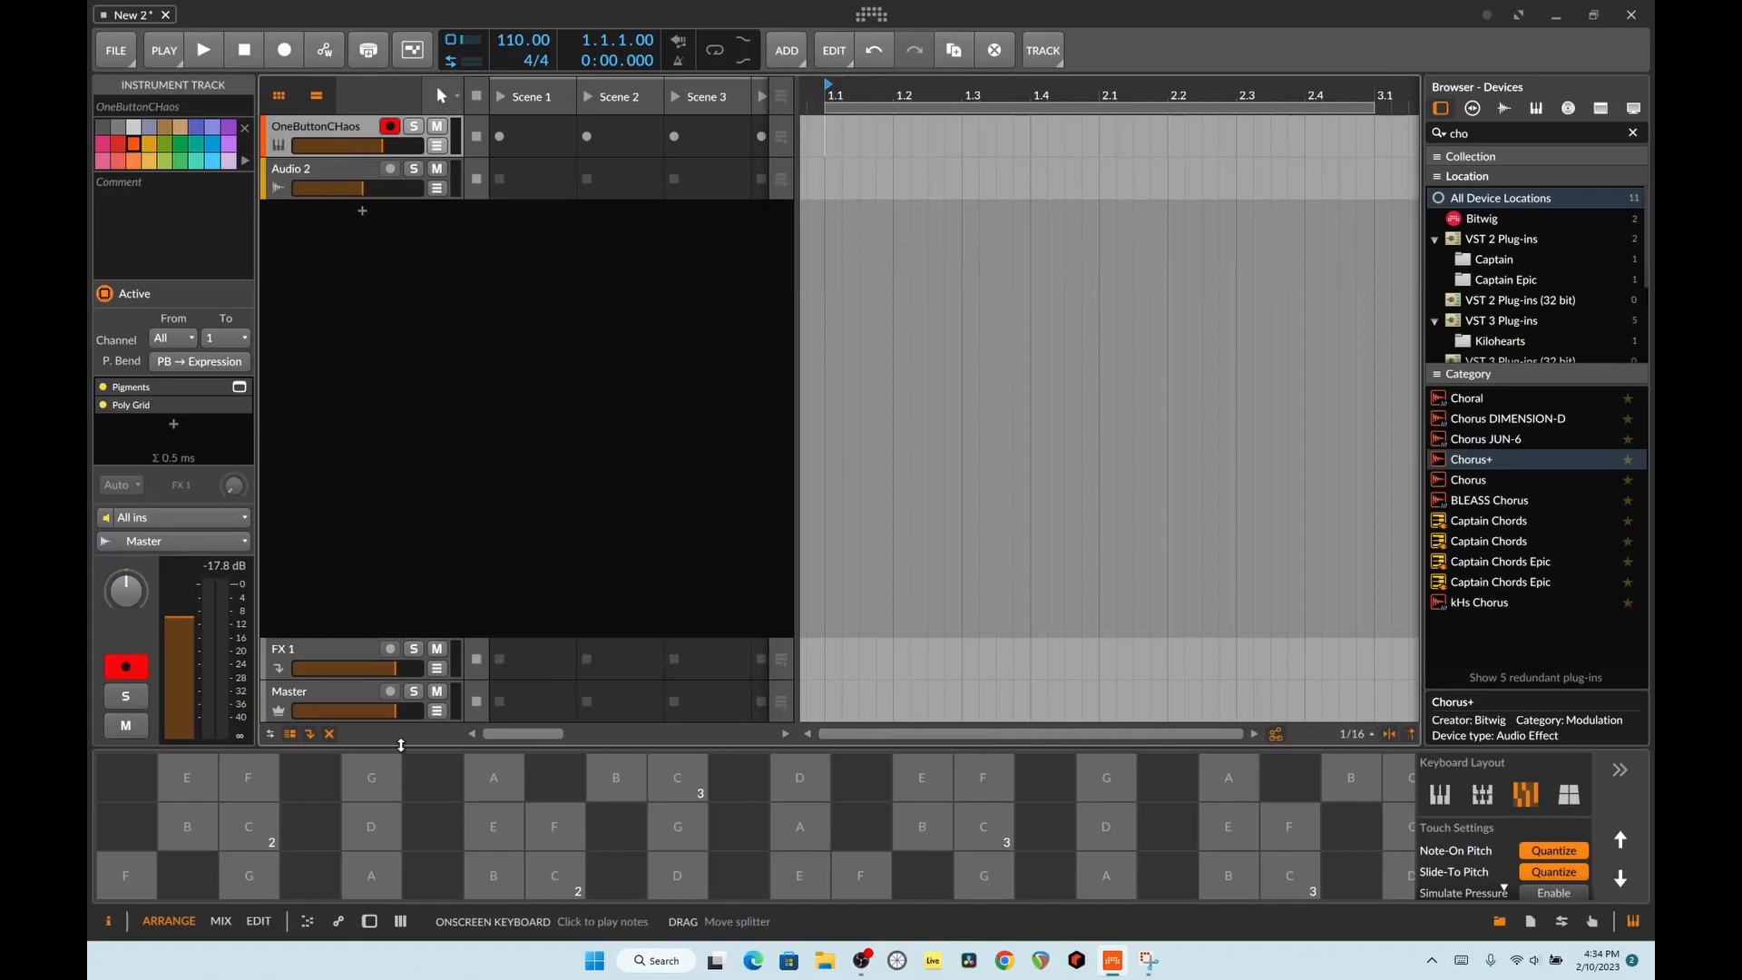
pyautogui.click(369, 921)
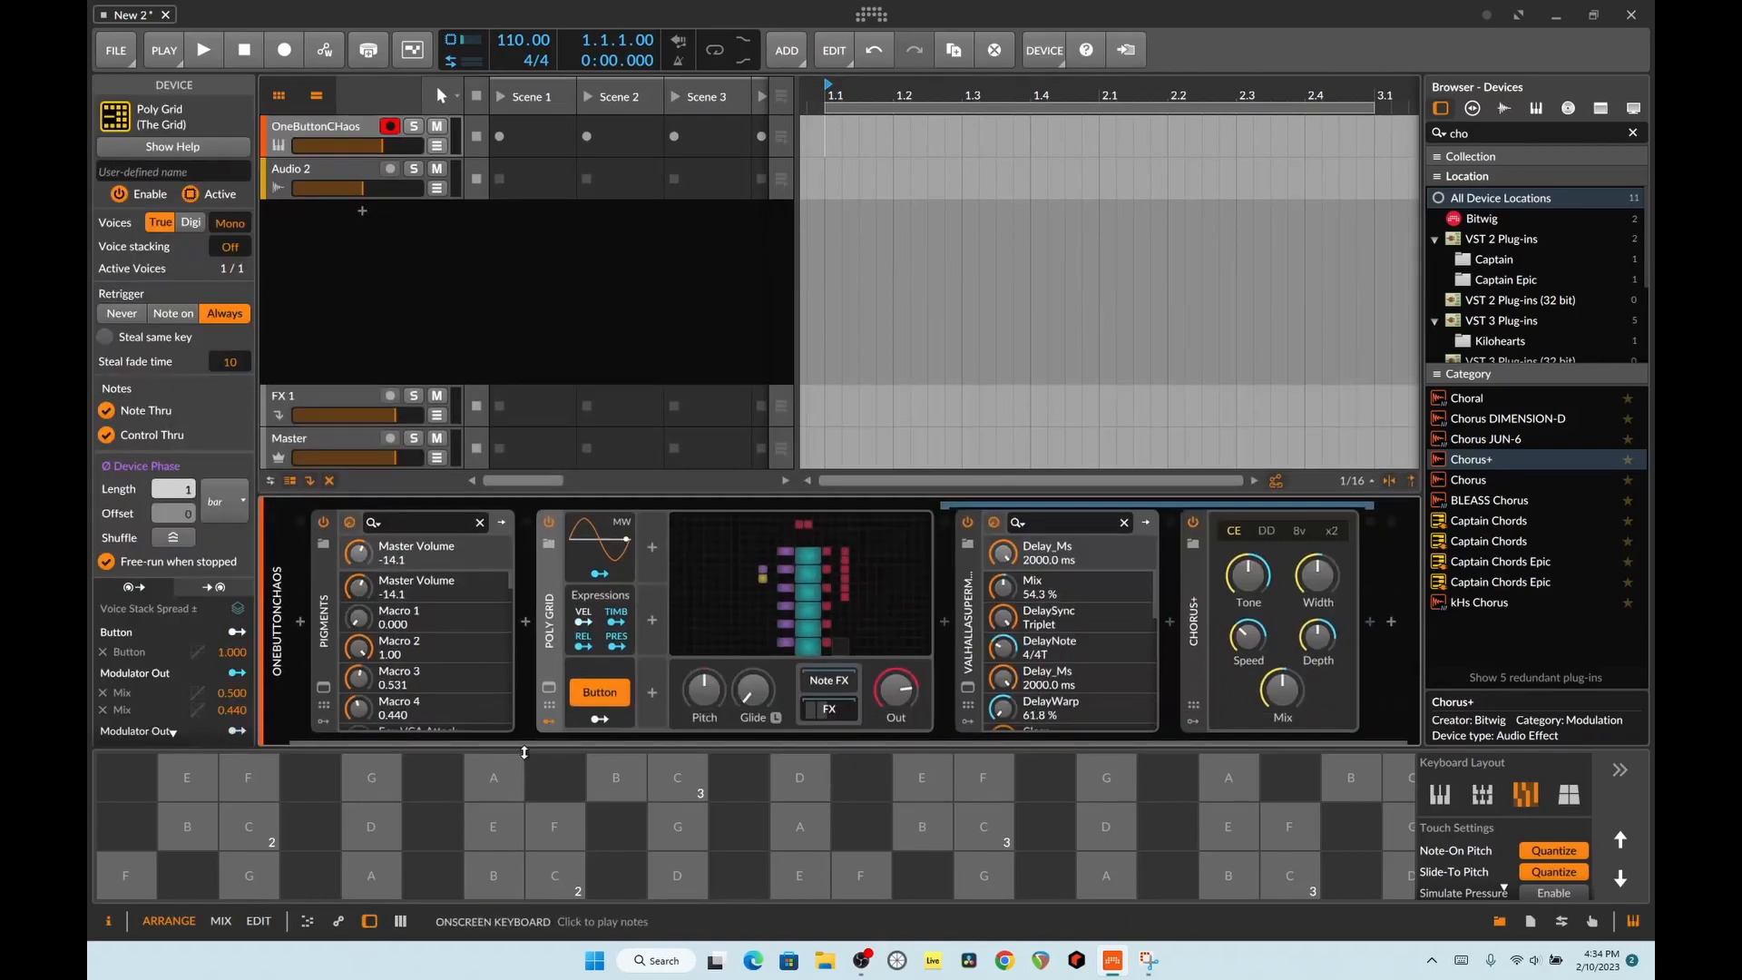
# Step: Insert a Buttons modulator into the free modulator slot of Poly Grid beside the first modulator
pyautogui.click(652, 547)
pyautogui.scroll(-2, 683, 286)
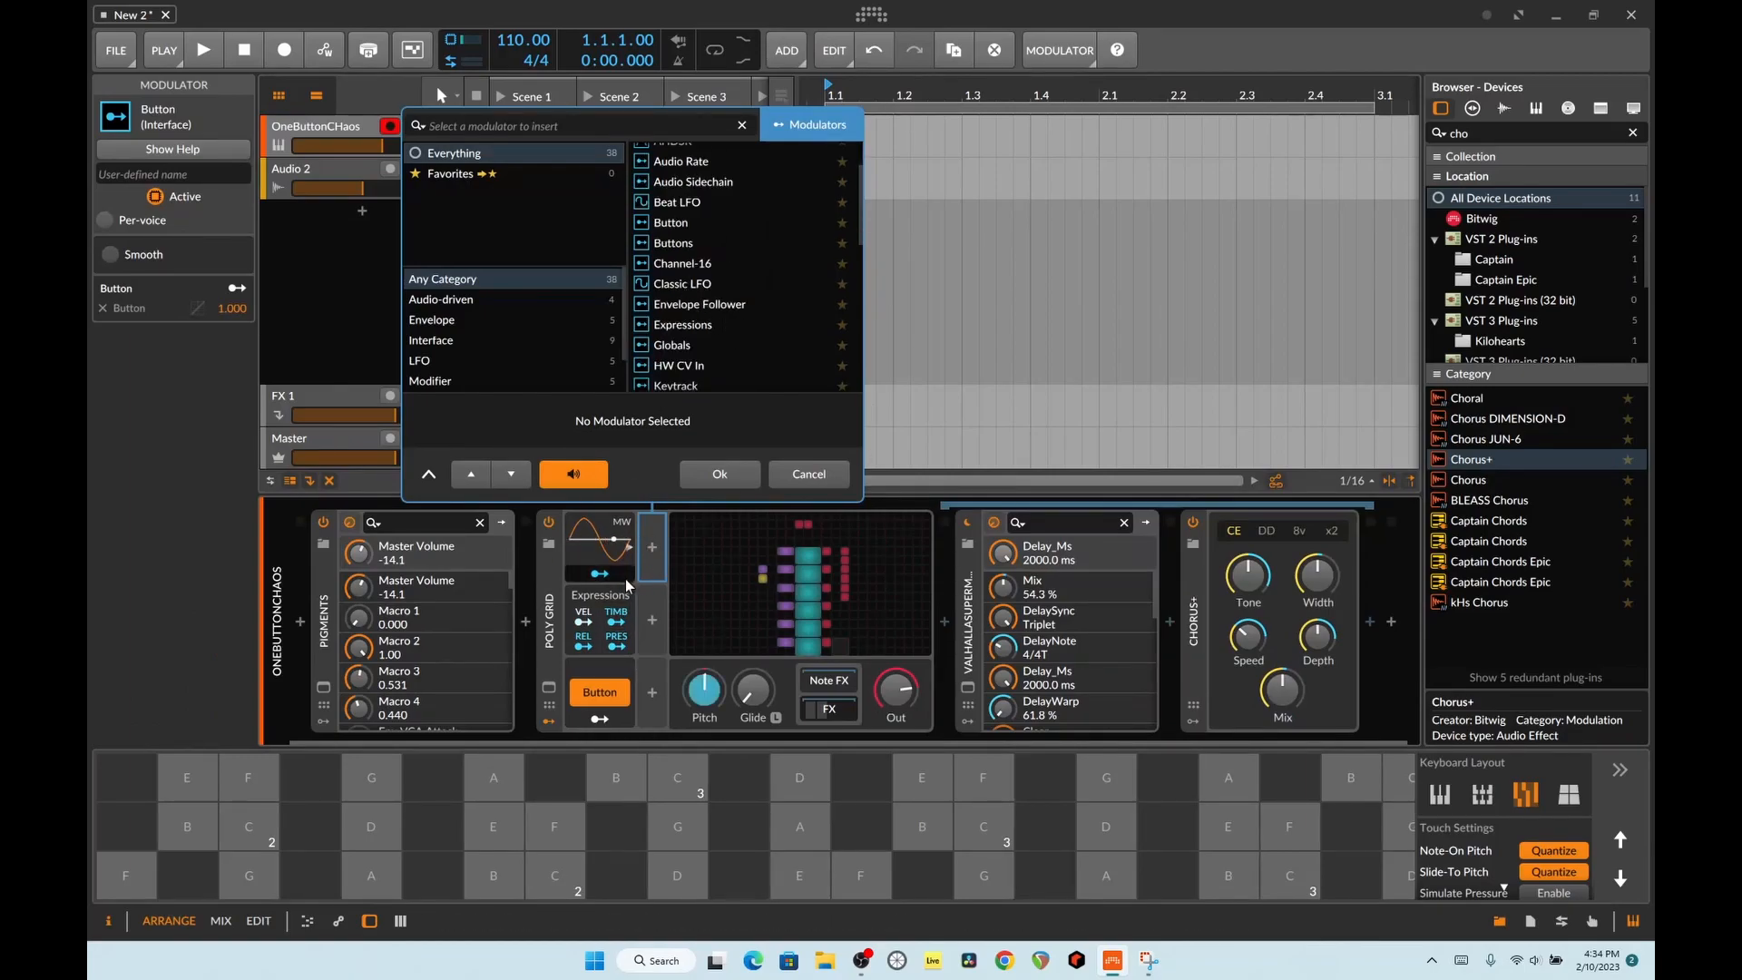
pyautogui.scroll(-3, 783, 240)
pyautogui.scroll(-5, 784, 241)
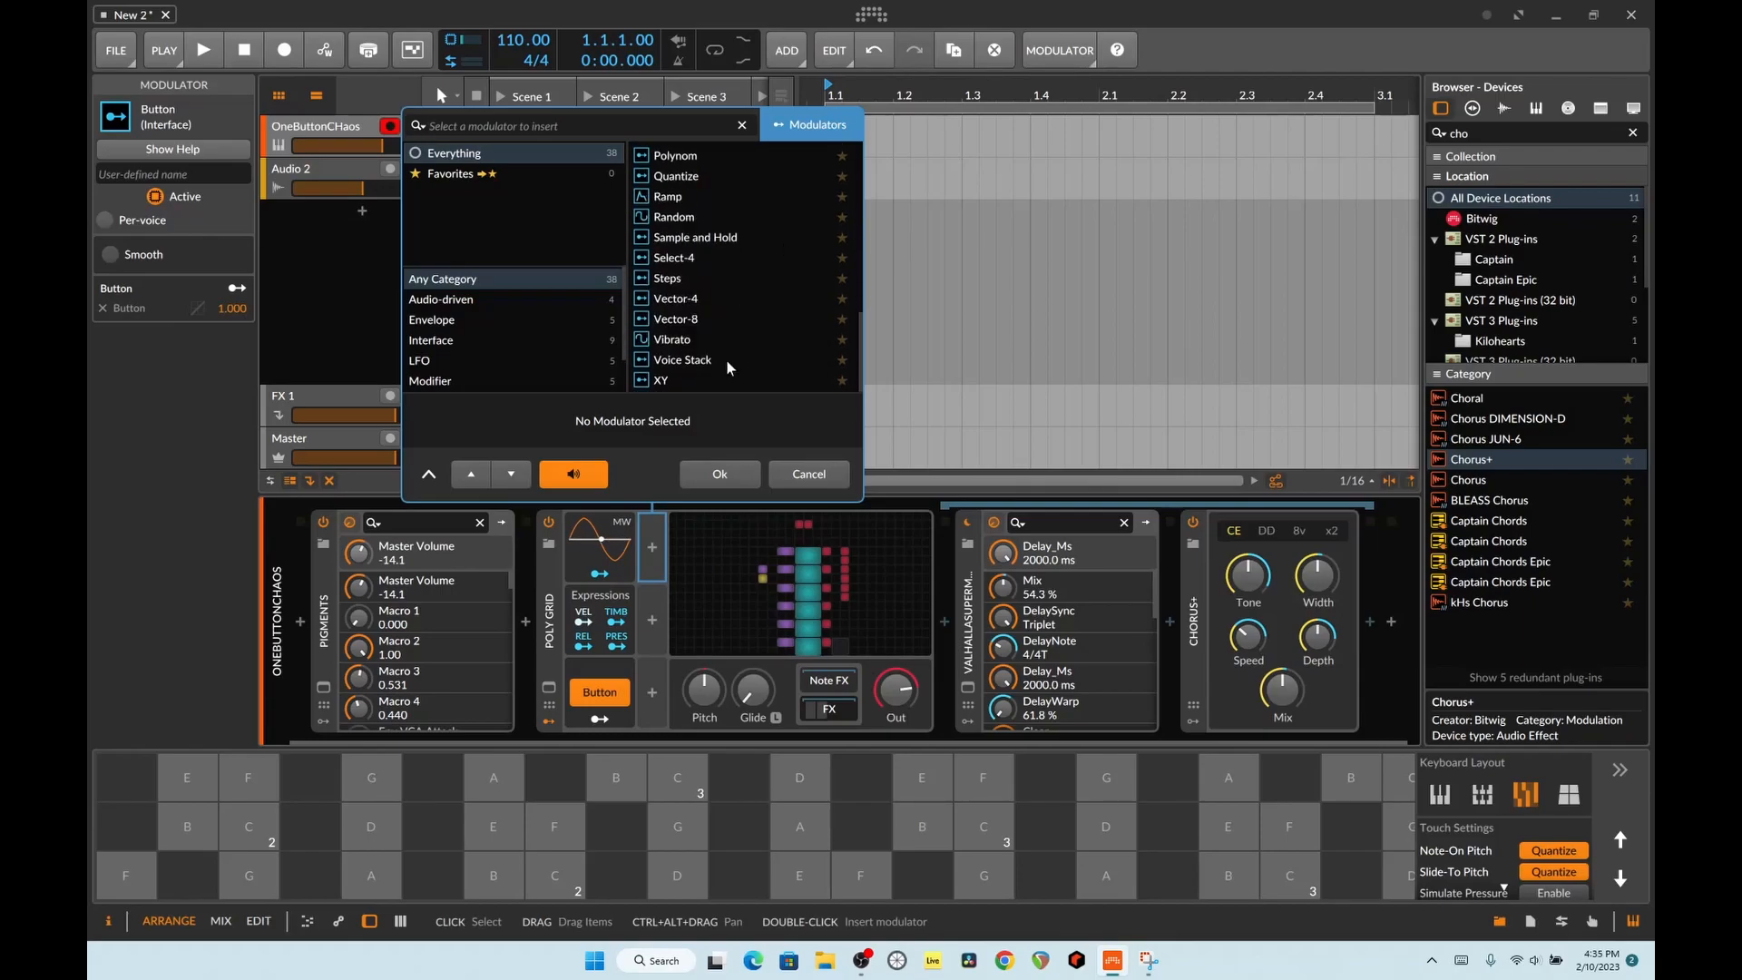
pyautogui.scroll(3, 720, 232)
pyautogui.scroll(5, 726, 241)
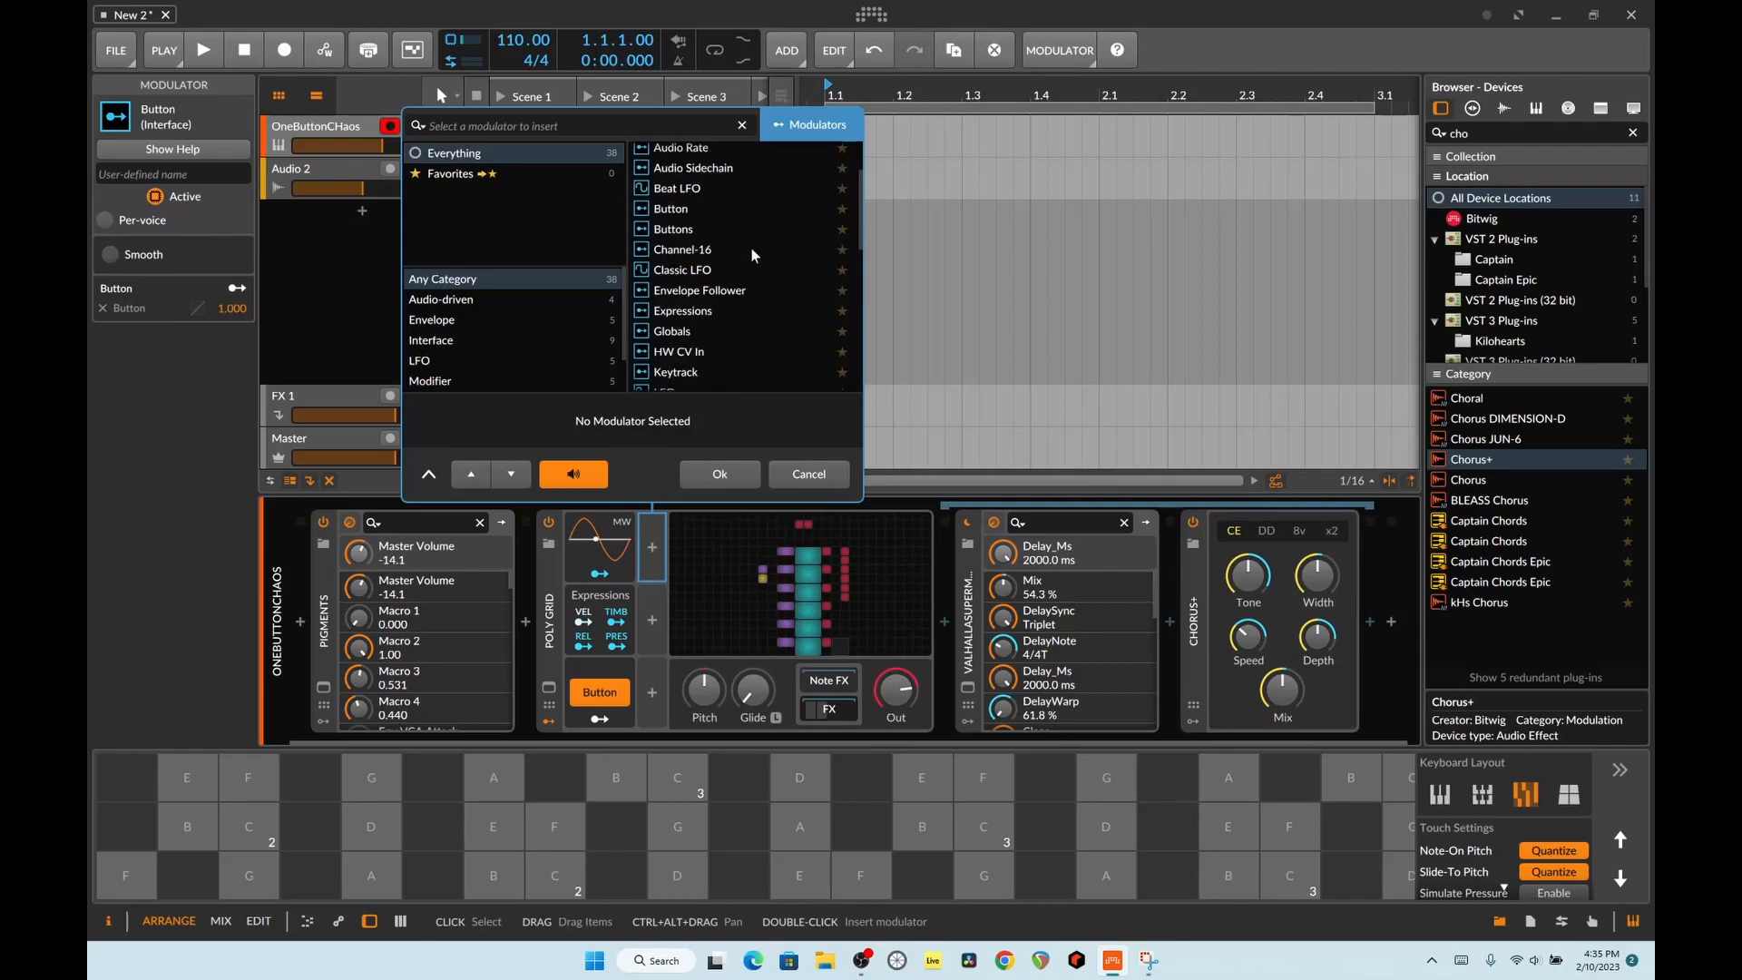
pyautogui.click(652, 210)
pyautogui.click(684, 225)
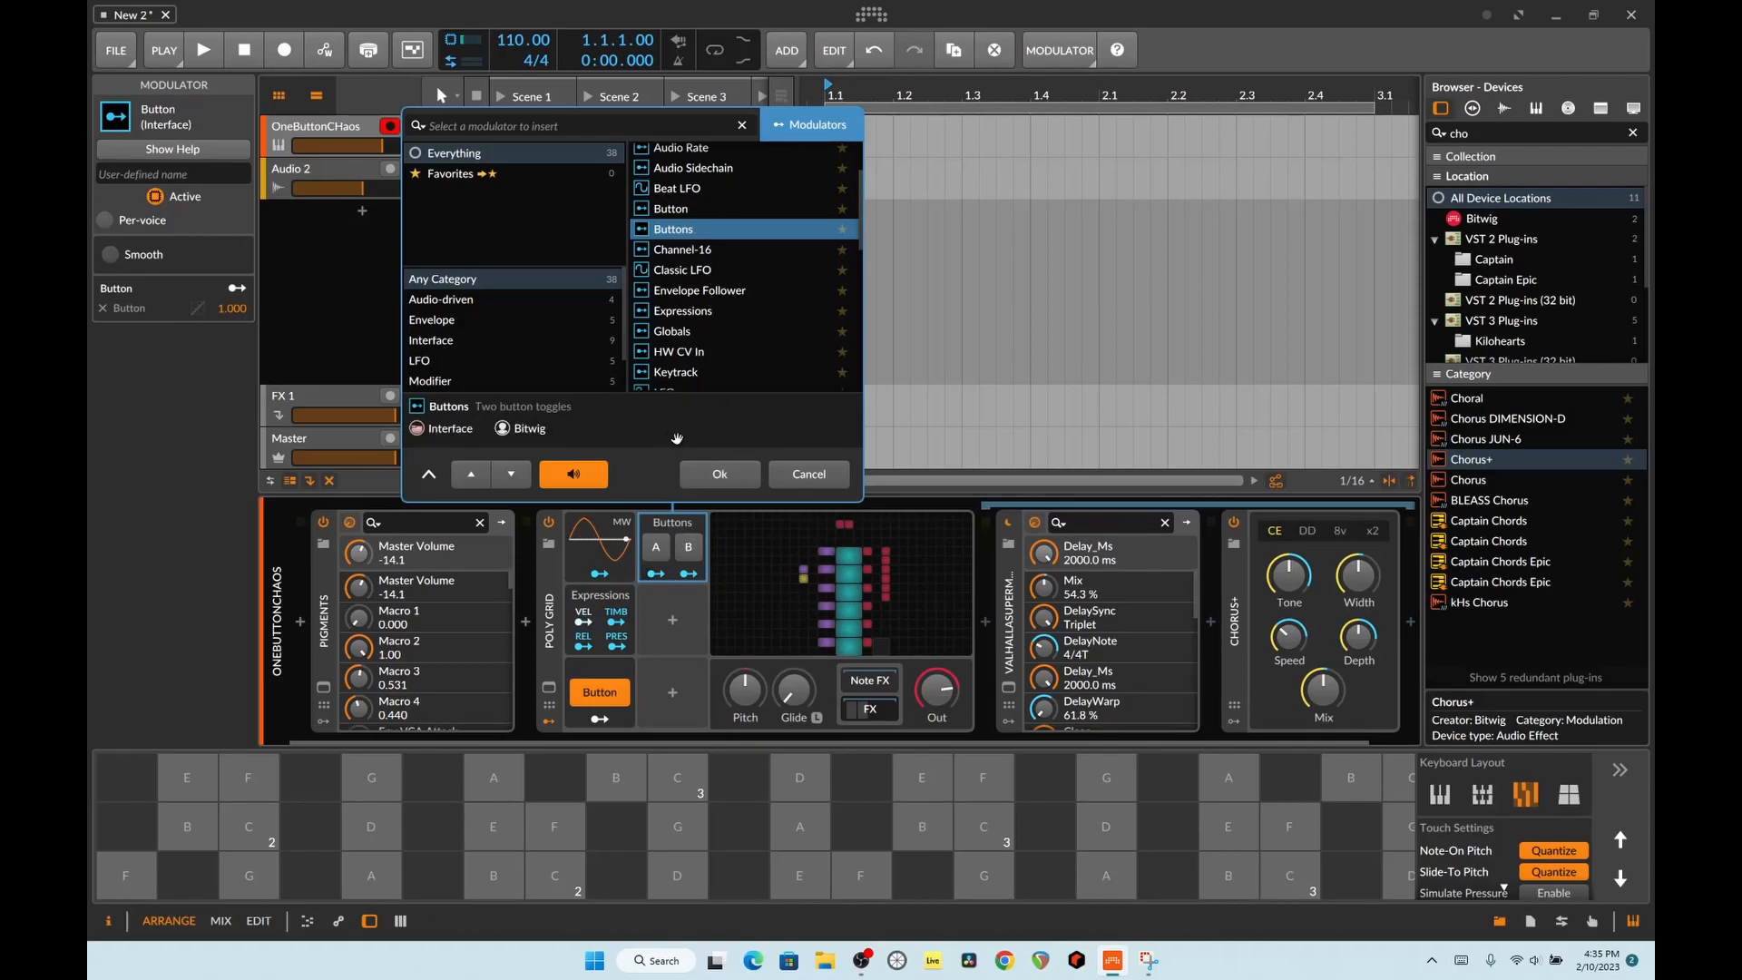
pyautogui.click(720, 473)
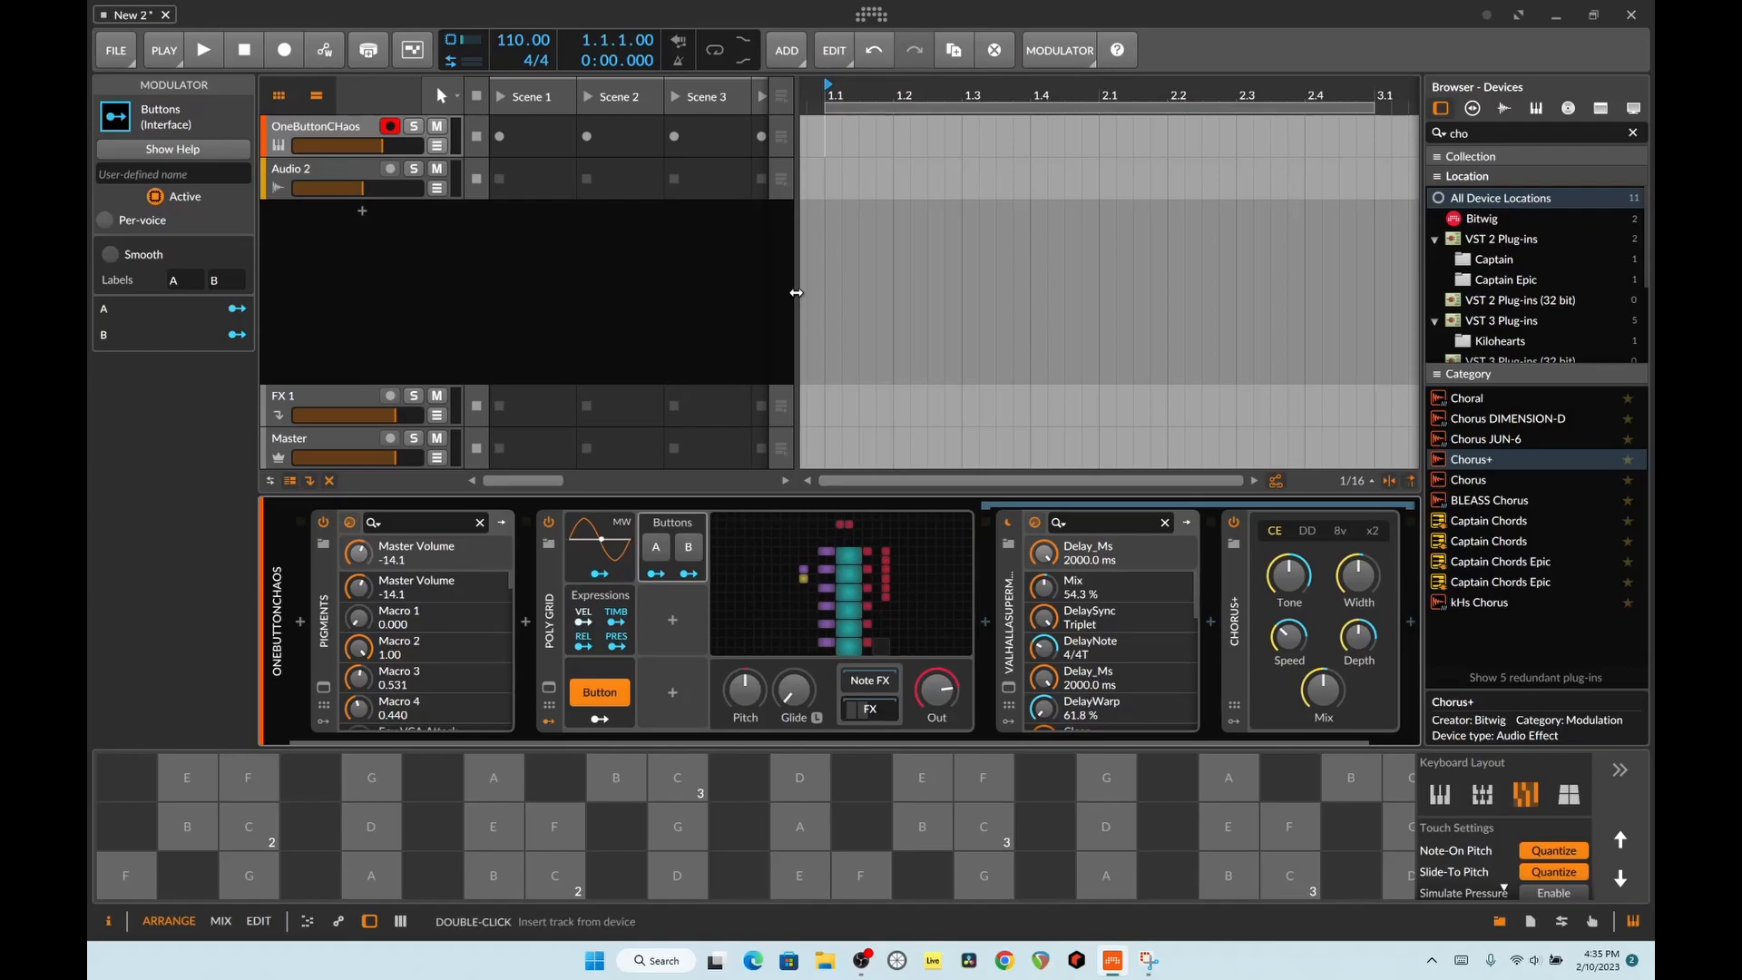
# Step: Toggle Poly Grid's Button modulator on and off repeatedly to trigger new random effect settings
pyautogui.click(584, 695)
pyautogui.click(584, 695)
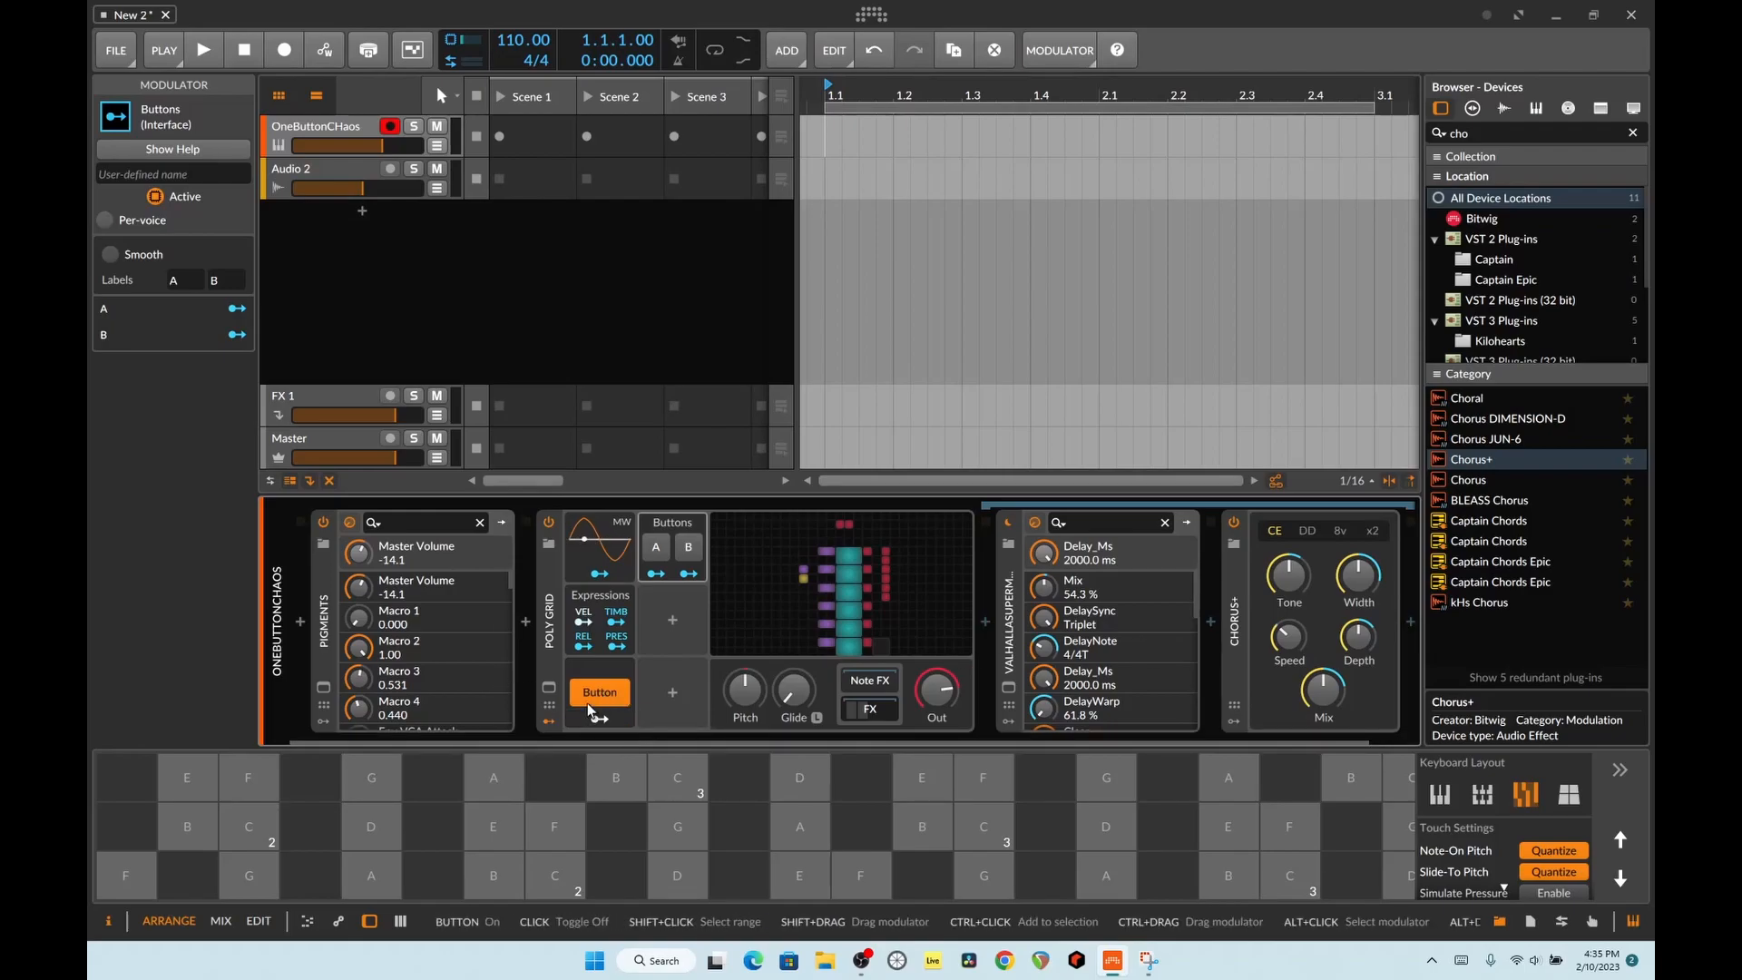
pyautogui.click(614, 695)
pyautogui.click(615, 695)
pyautogui.click(615, 695)
pyautogui.click(614, 695)
pyautogui.click(615, 695)
pyautogui.click(614, 695)
pyautogui.click(614, 695)
pyautogui.click(614, 695)
pyautogui.click(615, 695)
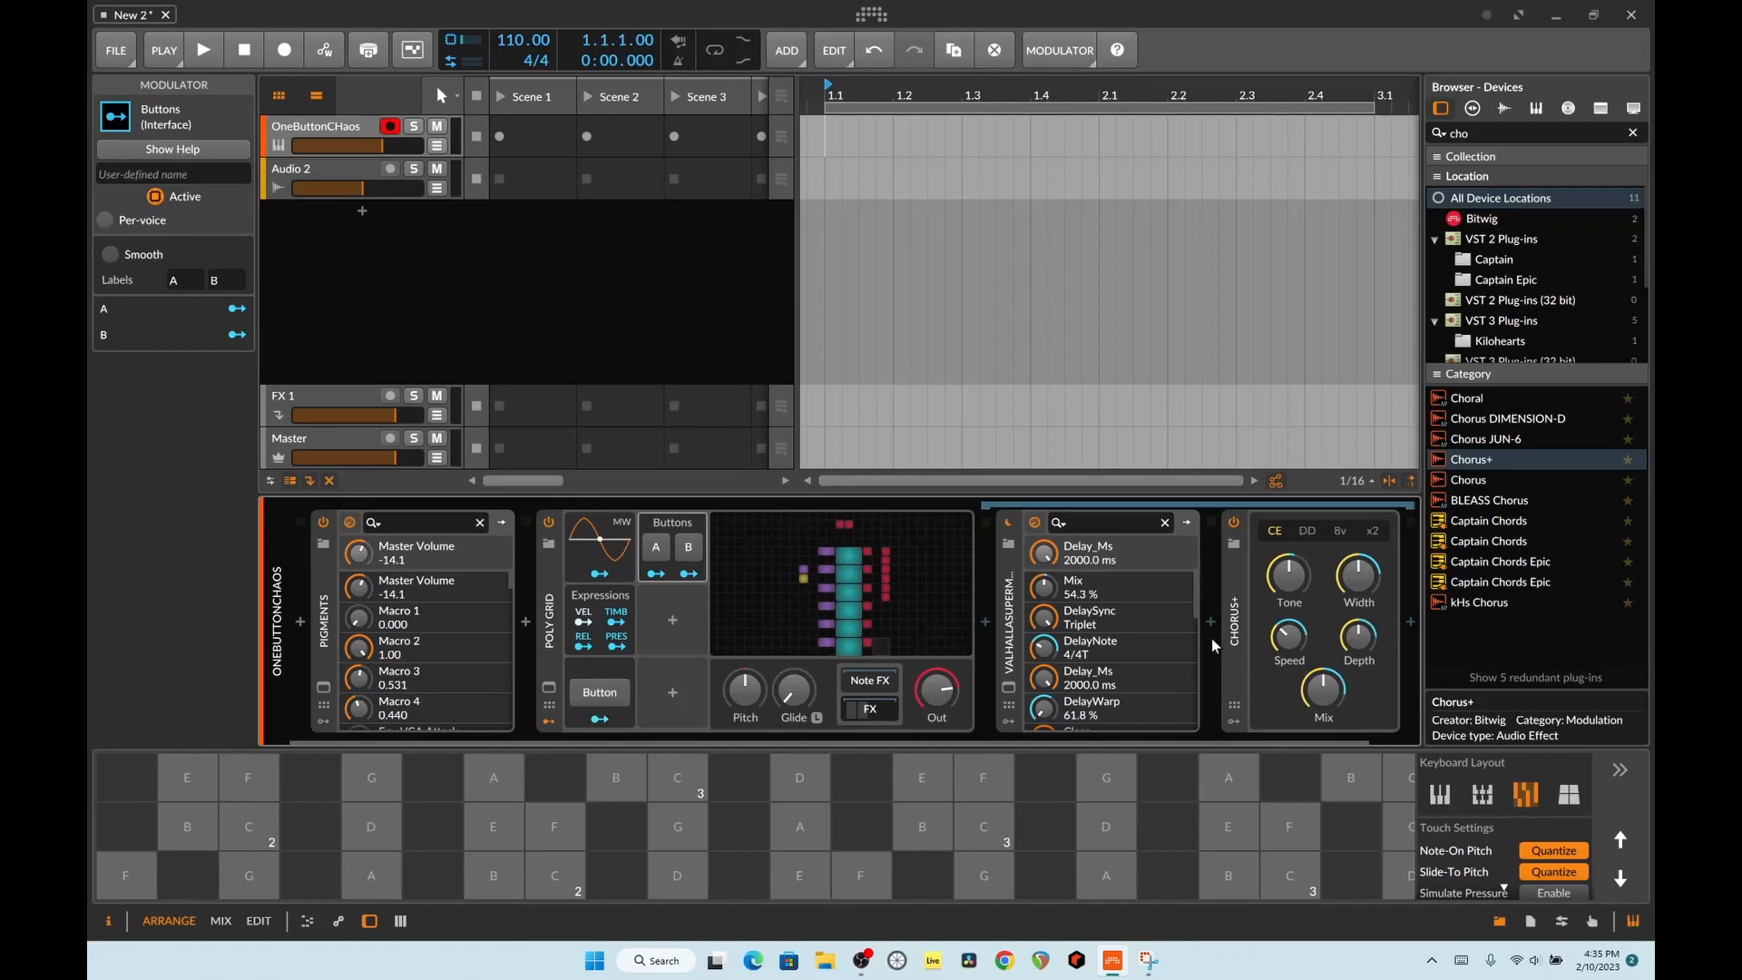
pyautogui.click(590, 699)
pyautogui.click(590, 699)
pyautogui.click(592, 703)
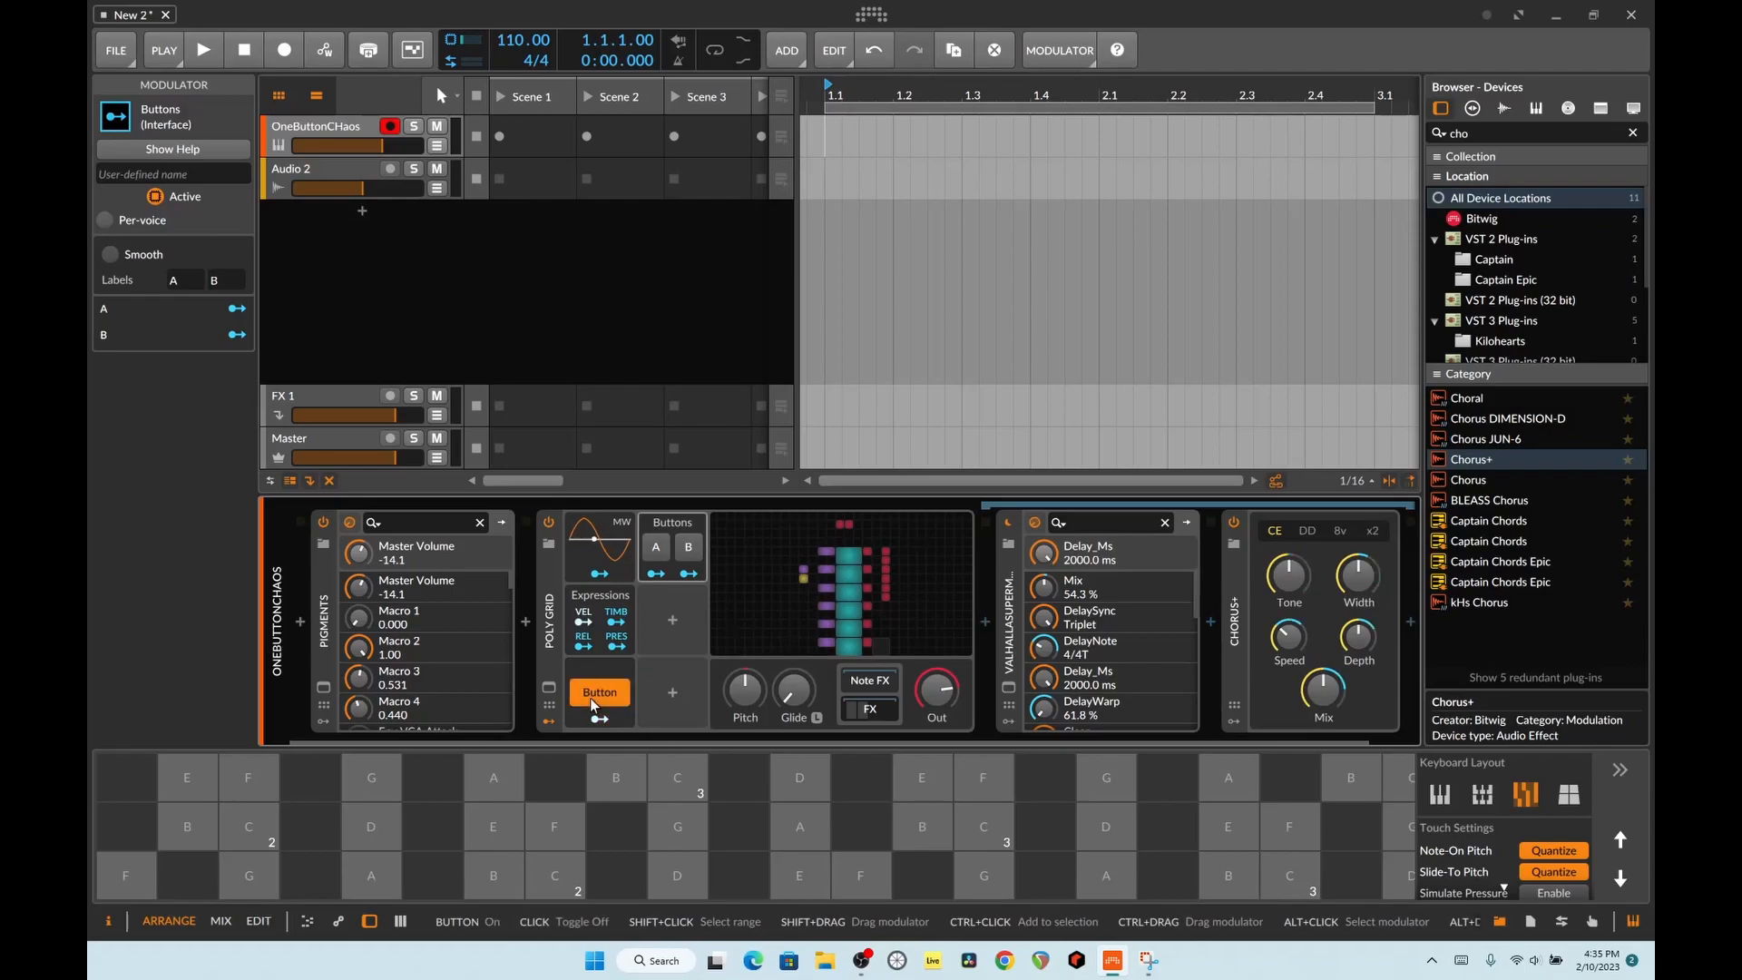
pyautogui.click(590, 699)
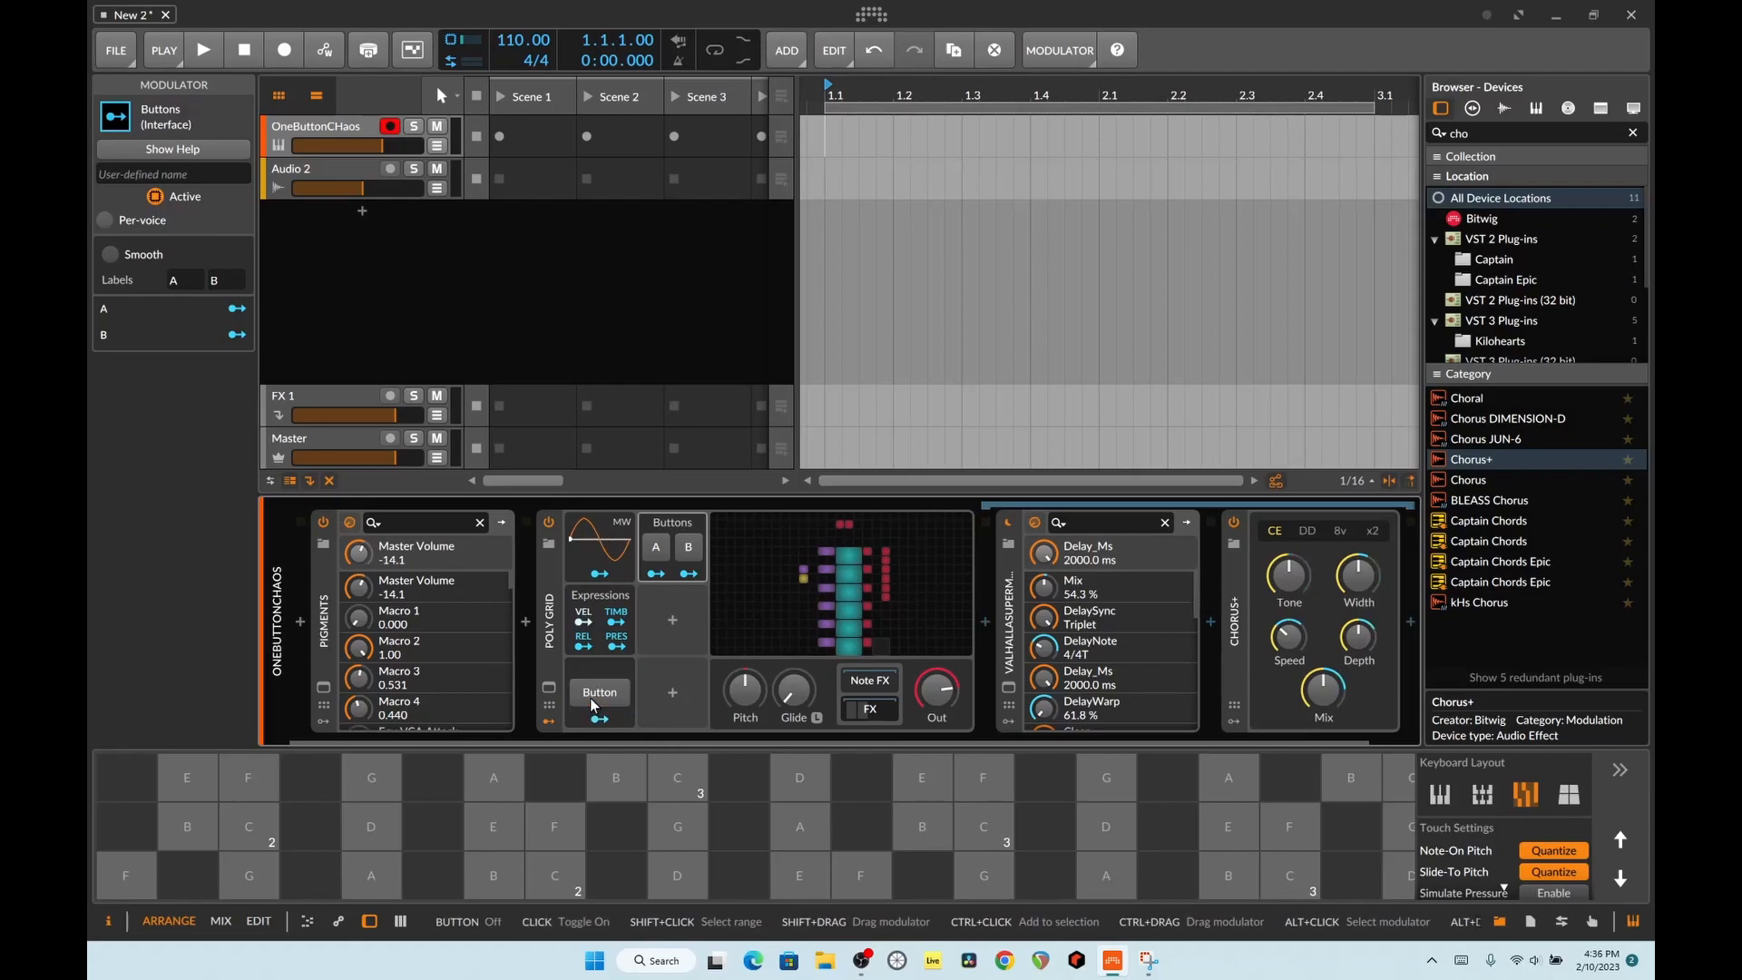
pyautogui.click(593, 704)
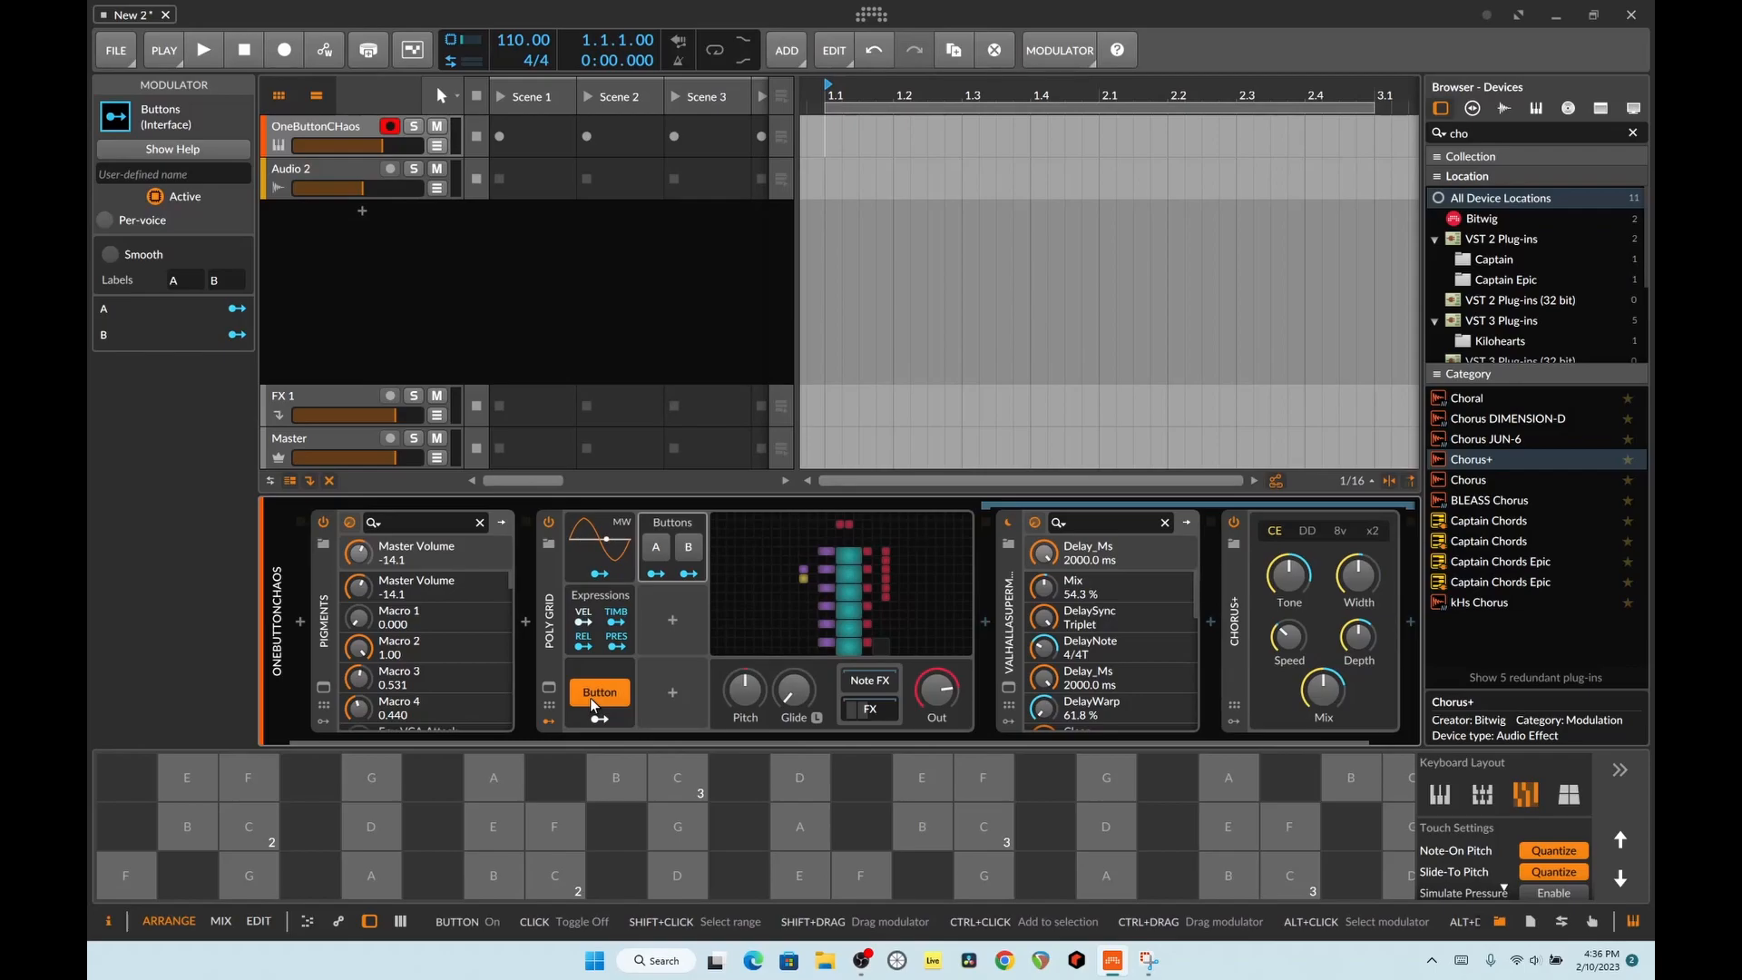
pyautogui.click(591, 702)
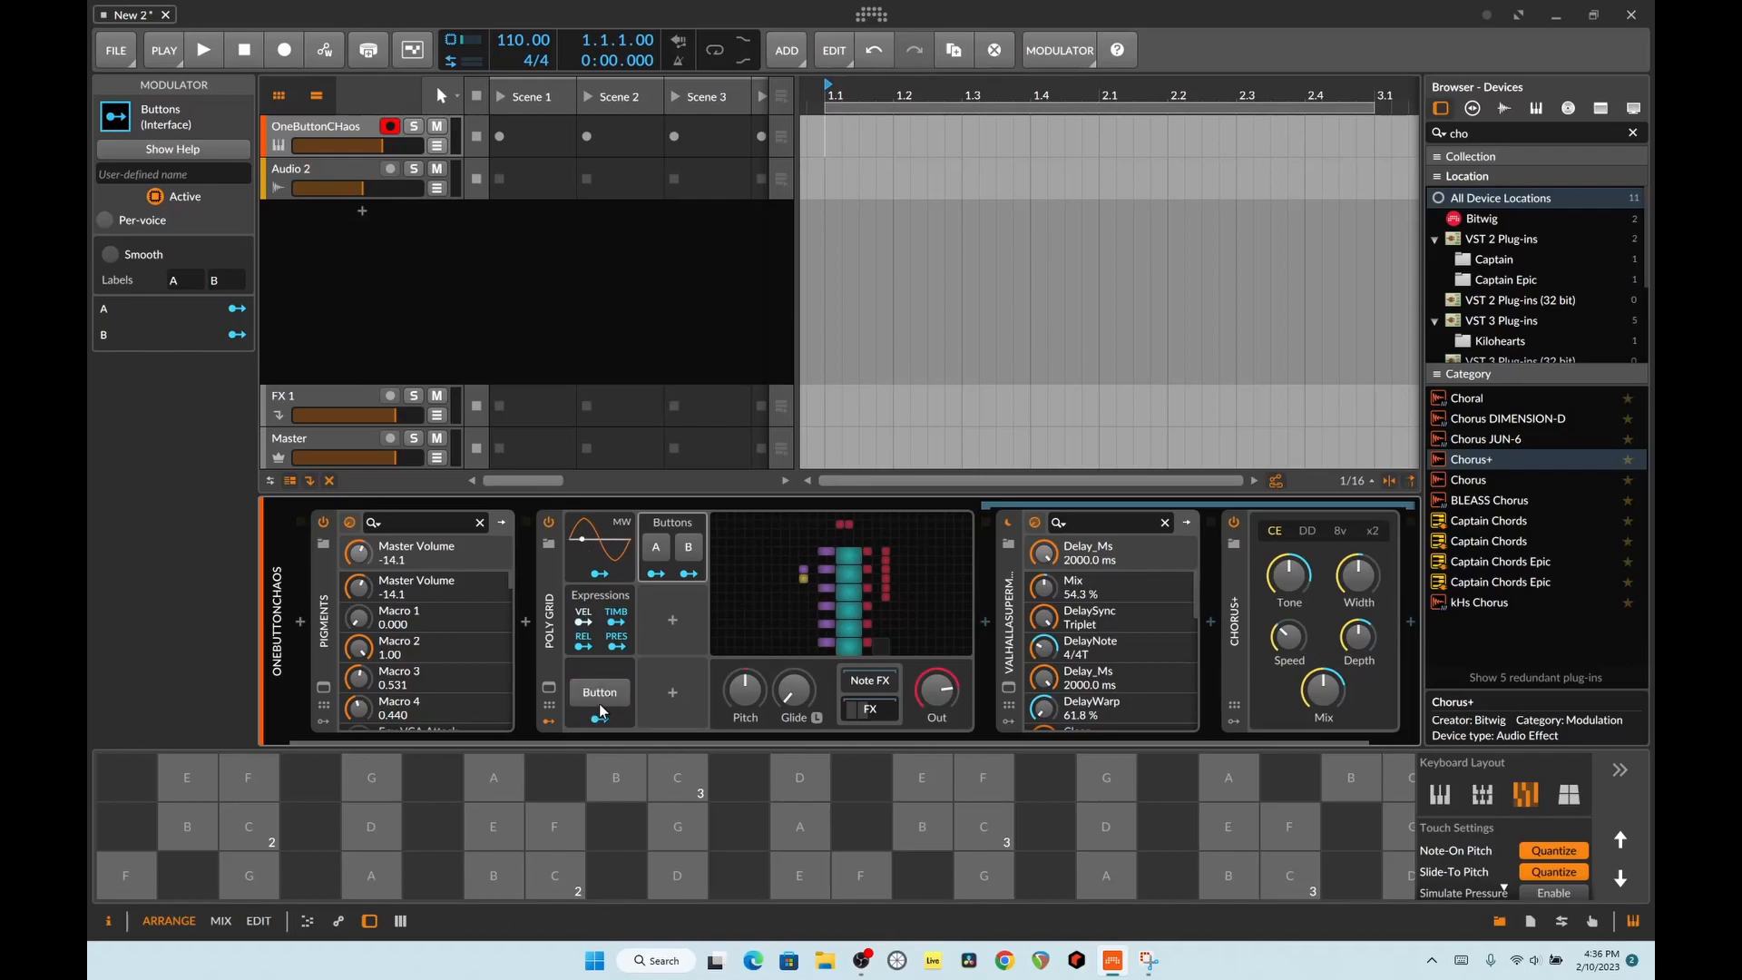
pyautogui.click(600, 705)
pyautogui.click(600, 705)
pyautogui.click(600, 706)
pyautogui.click(597, 699)
pyautogui.click(597, 698)
pyautogui.click(597, 698)
pyautogui.click(597, 699)
pyautogui.click(598, 705)
pyautogui.click(598, 705)
pyautogui.click(598, 705)
pyautogui.click(598, 705)
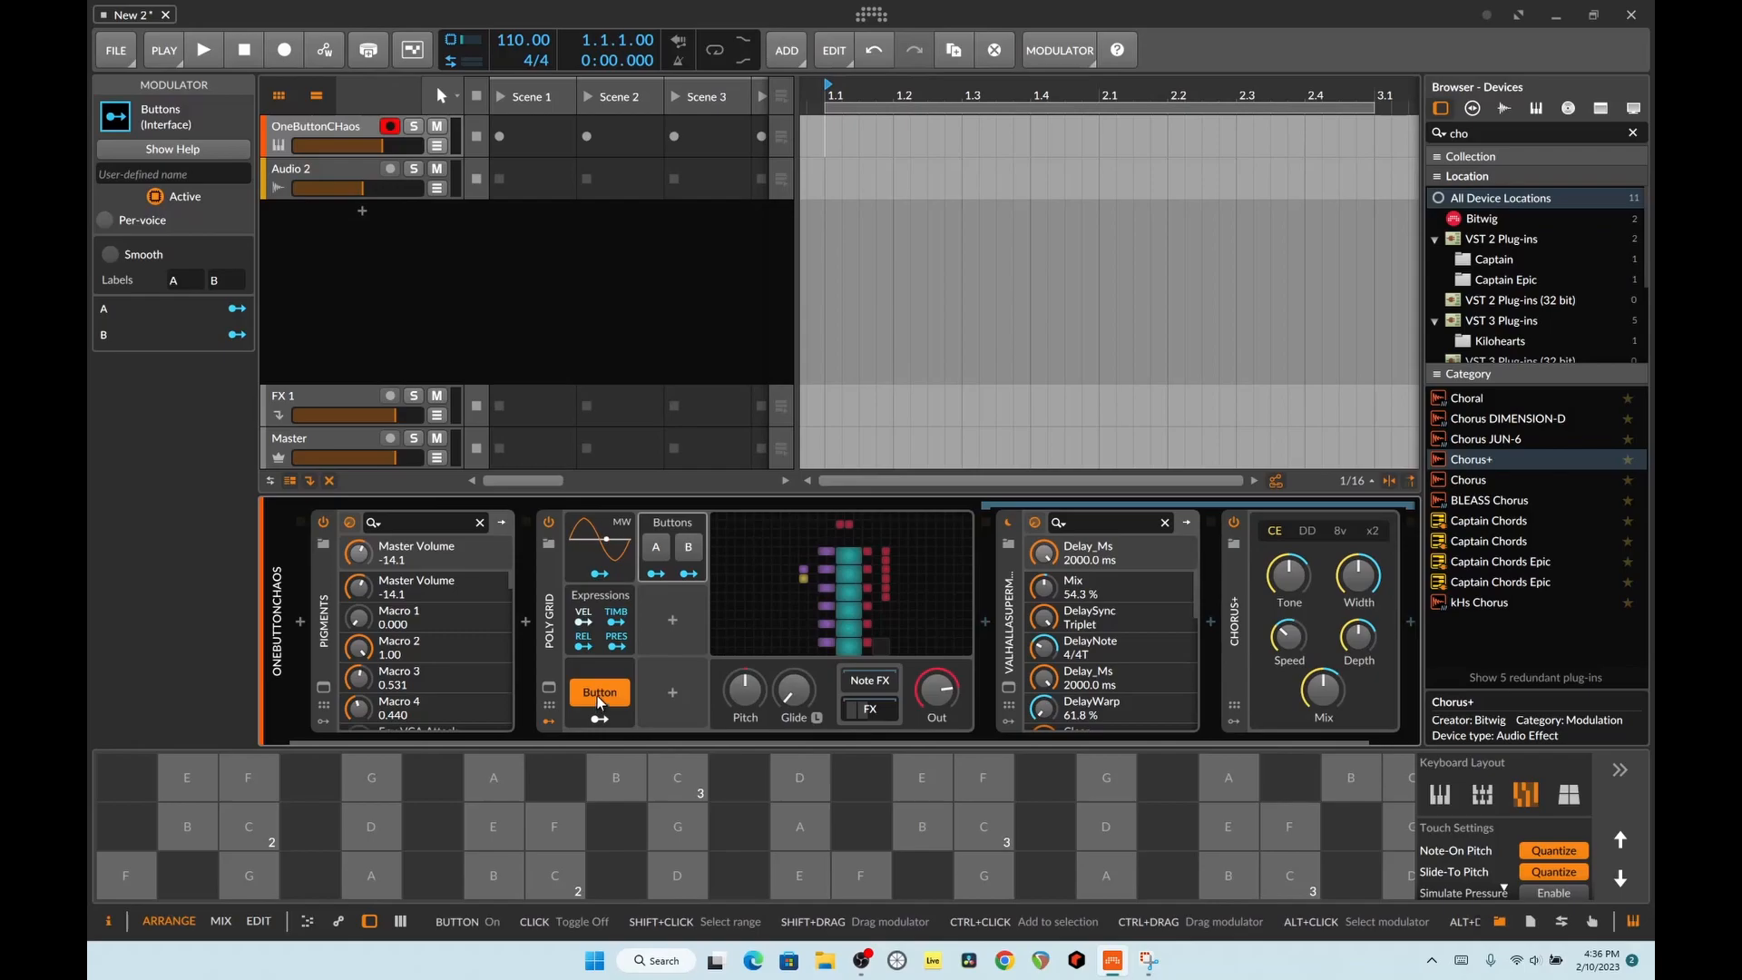
# Step: Enable Per-voice for Poly Grid's Button modulator and test it by toggling the button
pyautogui.click(589, 672)
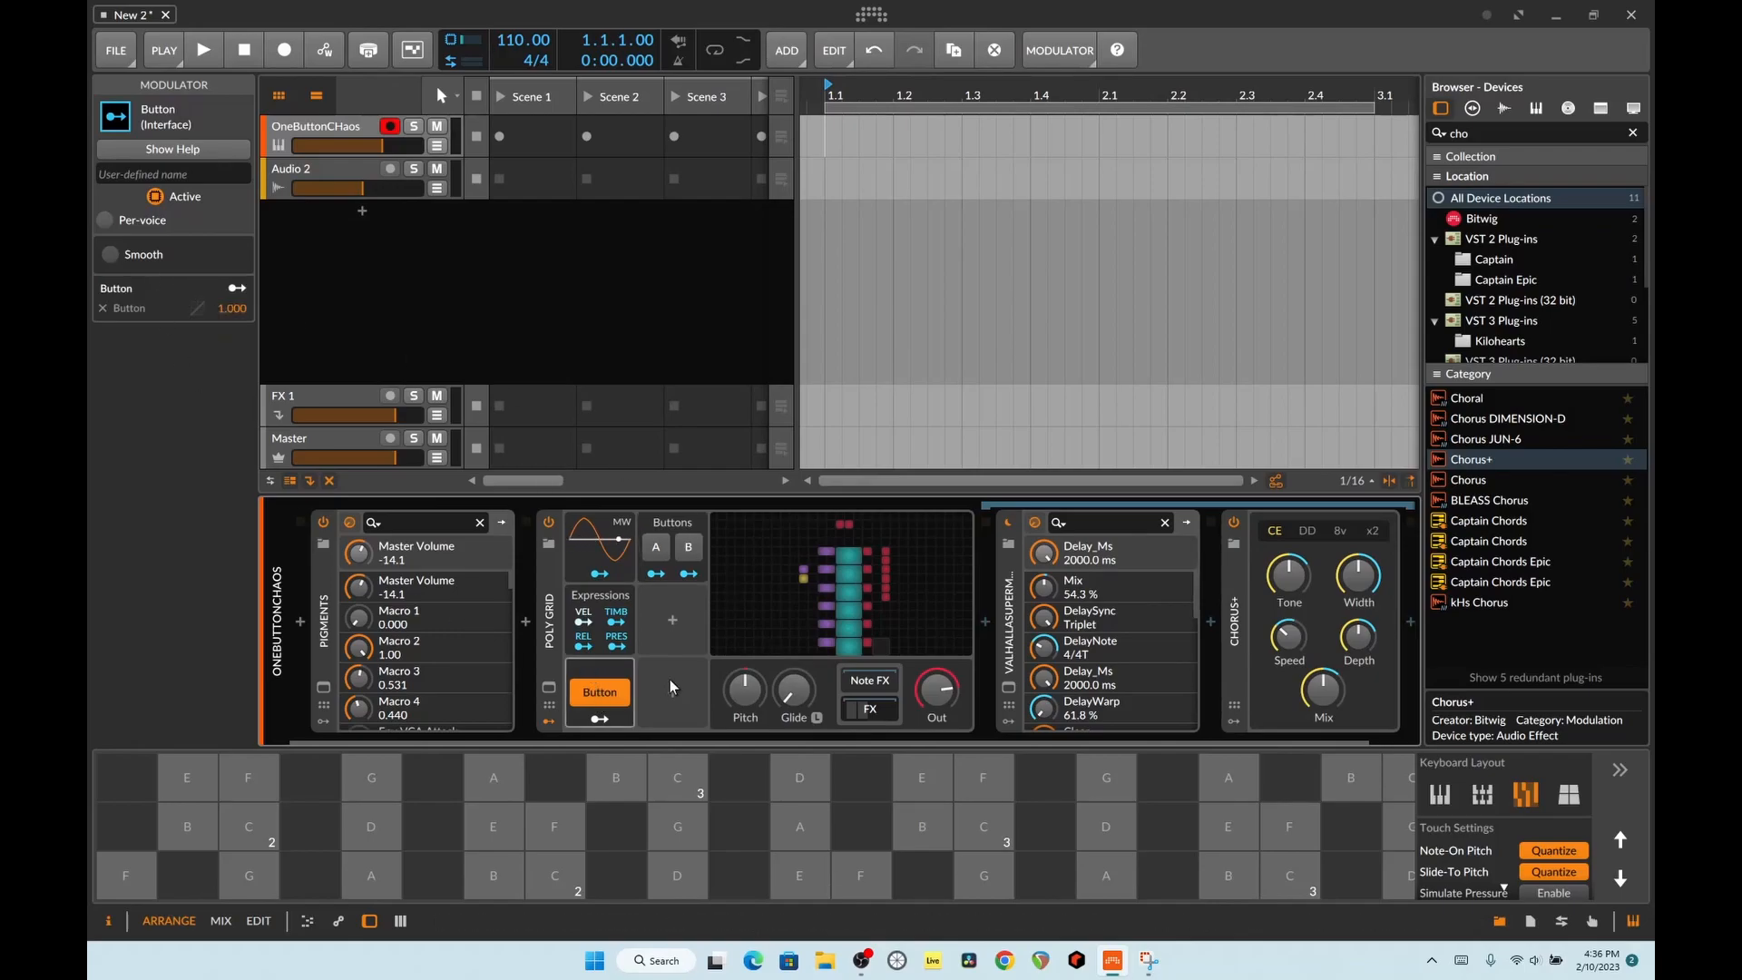
pyautogui.click(105, 223)
pyautogui.click(601, 693)
pyautogui.click(605, 694)
# Step: Enable Smooth for the Button modulator and test it by toggling the button several times
pyautogui.click(123, 257)
pyautogui.click(606, 698)
pyautogui.click(607, 700)
pyautogui.click(607, 695)
pyautogui.click(606, 695)
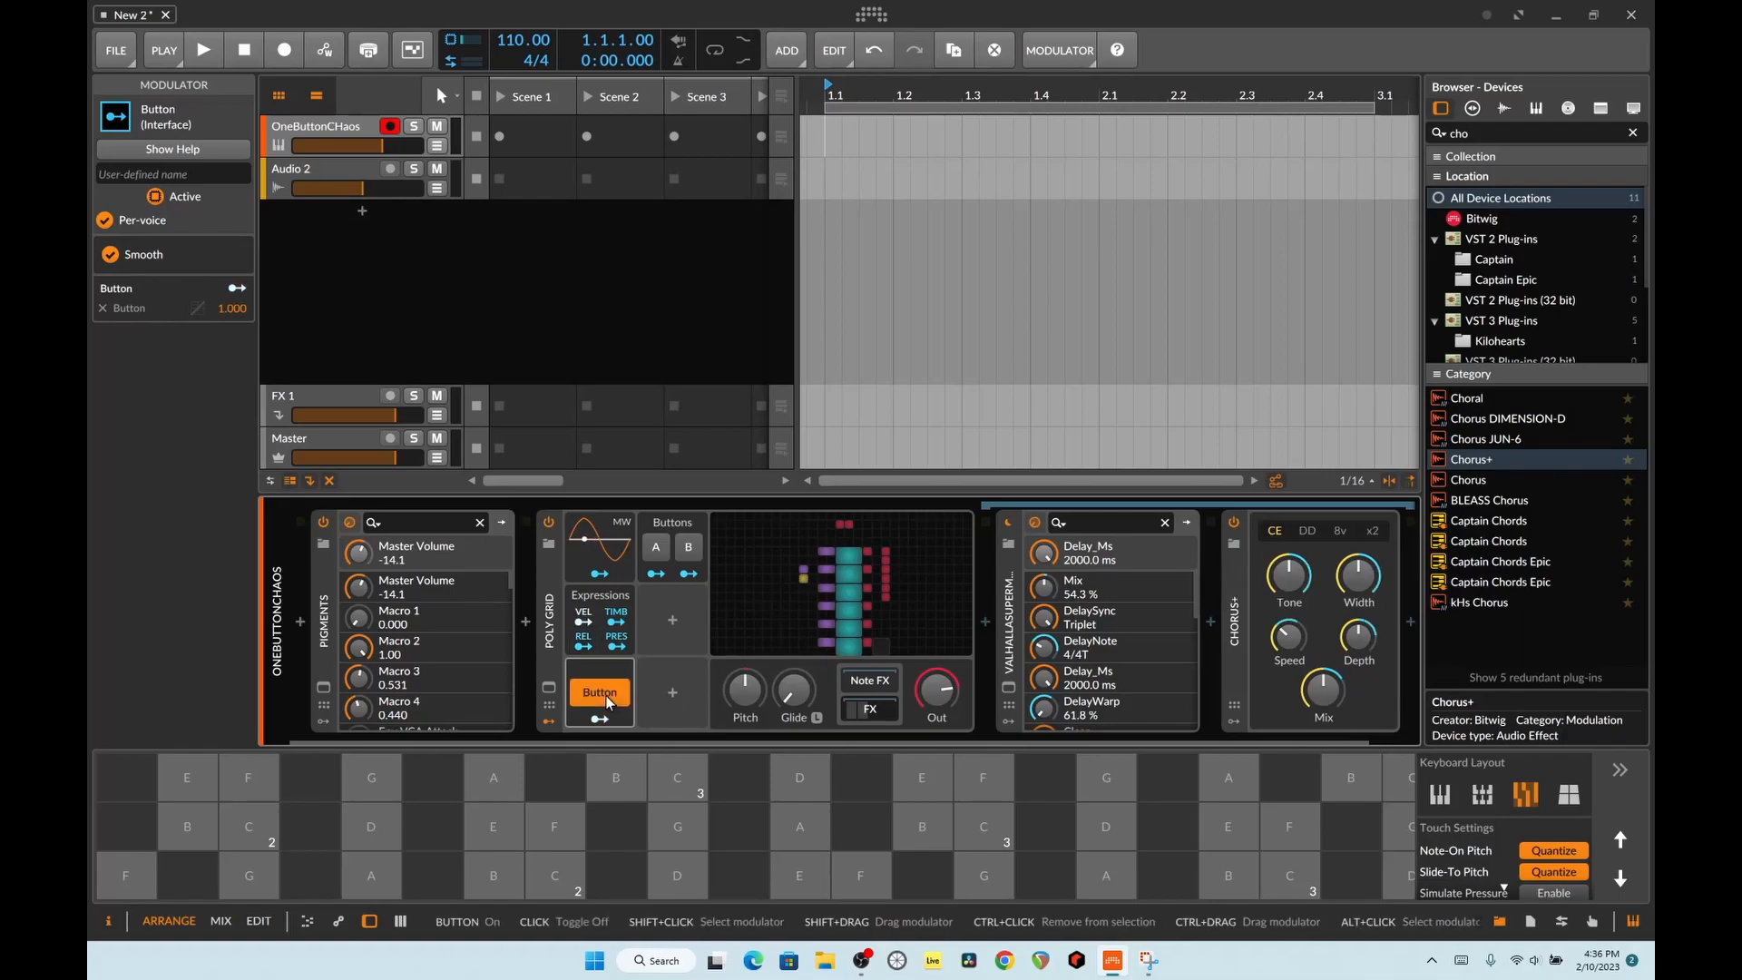